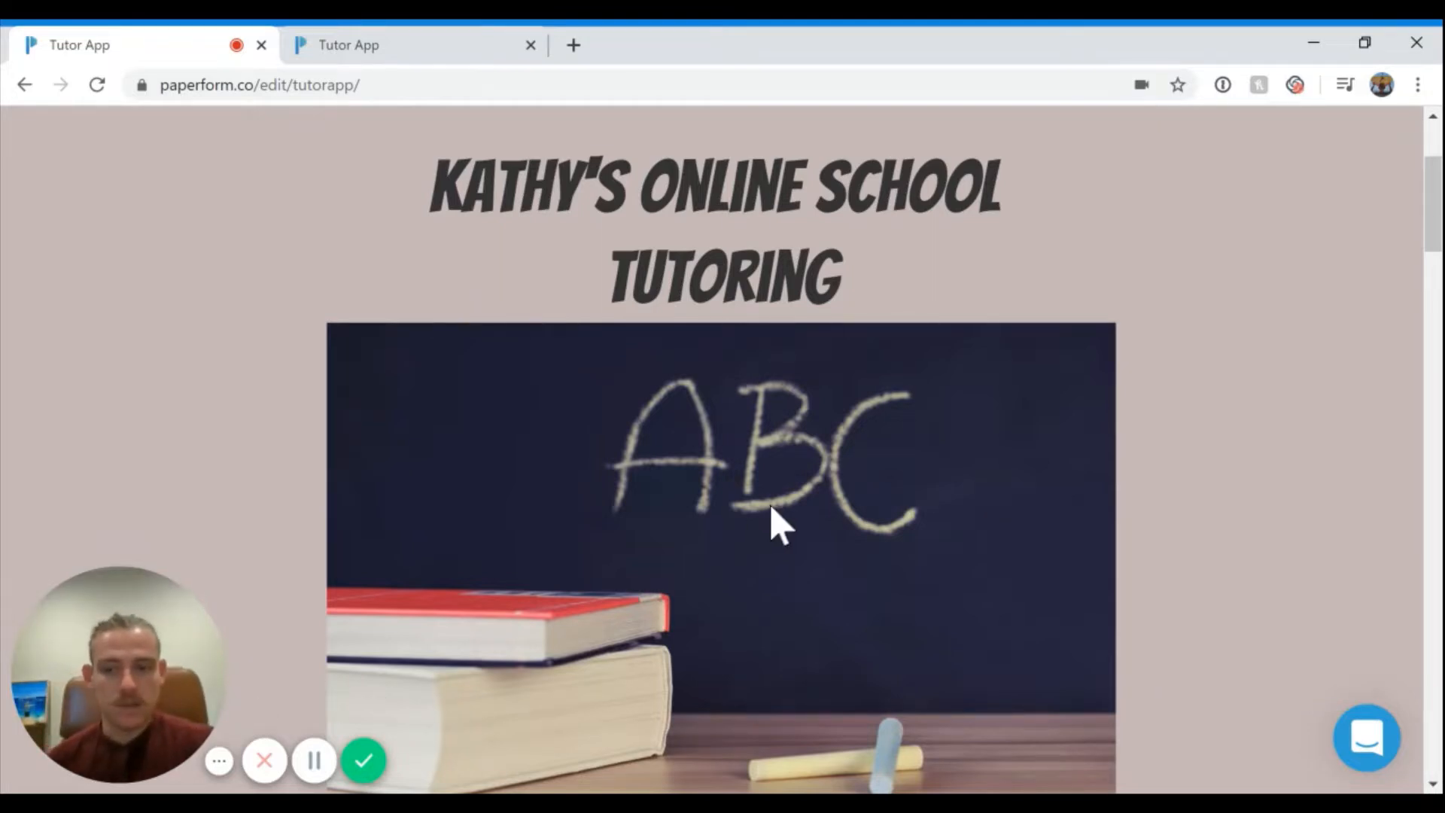
Step: Examine the formatting options for the form's main title and for the chalkboard image below it
{"action": "scroll", "coordinate": [773, 511], "scroll_direction": "up", "scroll_amount": 2}
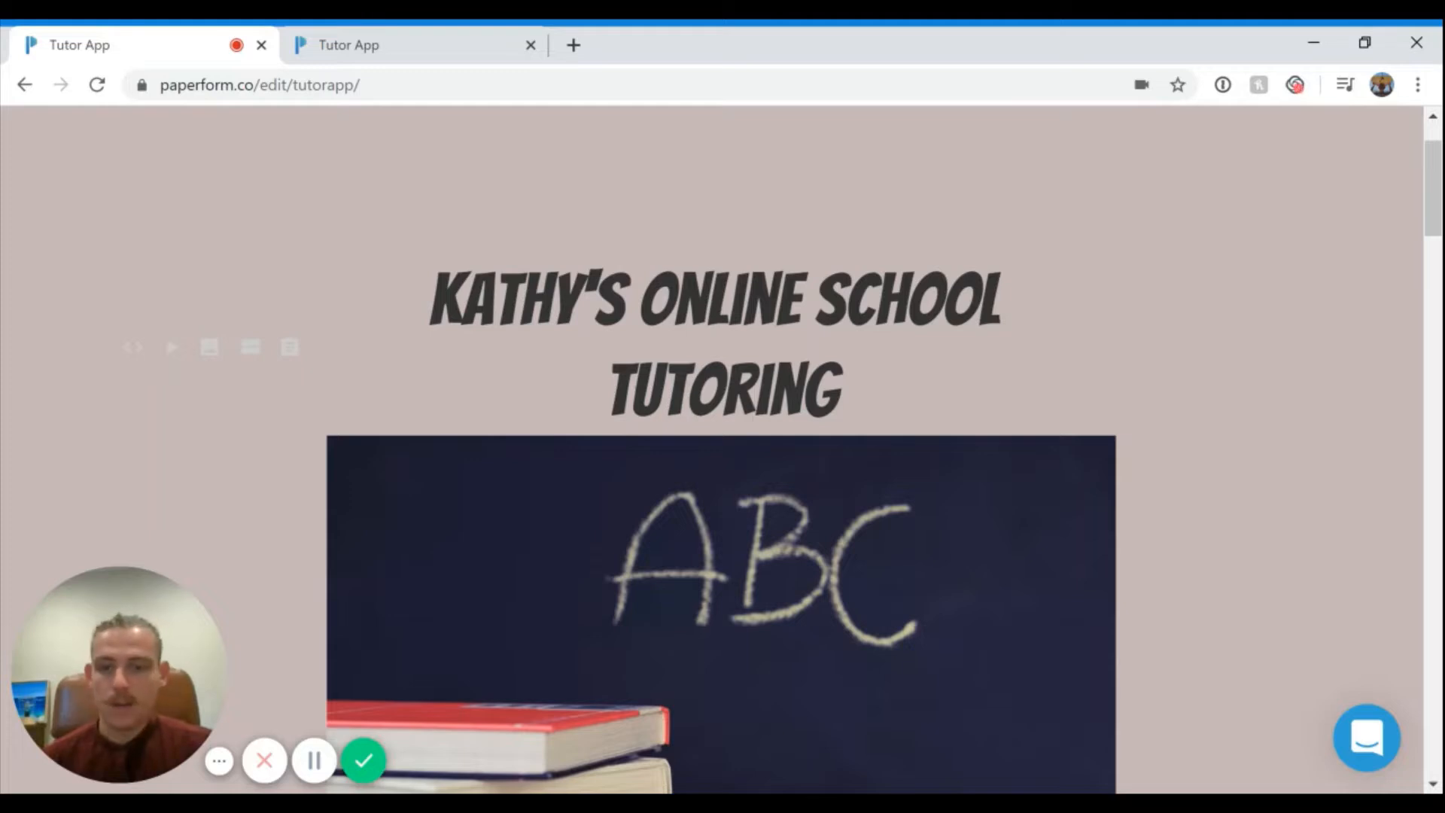
{"action": "triple_click", "coordinate": [839, 385]}
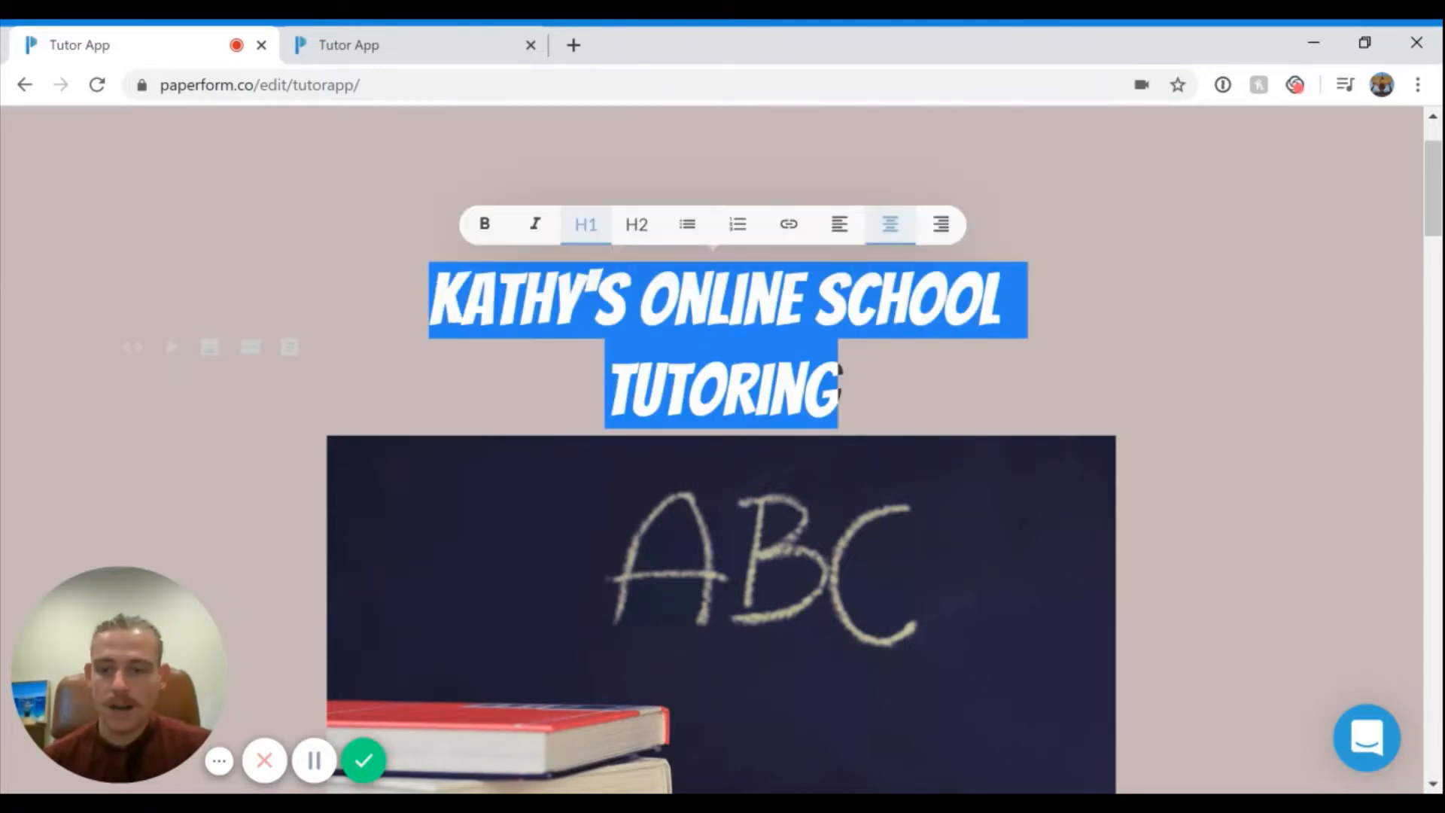
{"action": "scroll", "coordinate": [848, 468], "scroll_direction": "down", "scroll_amount": 2}
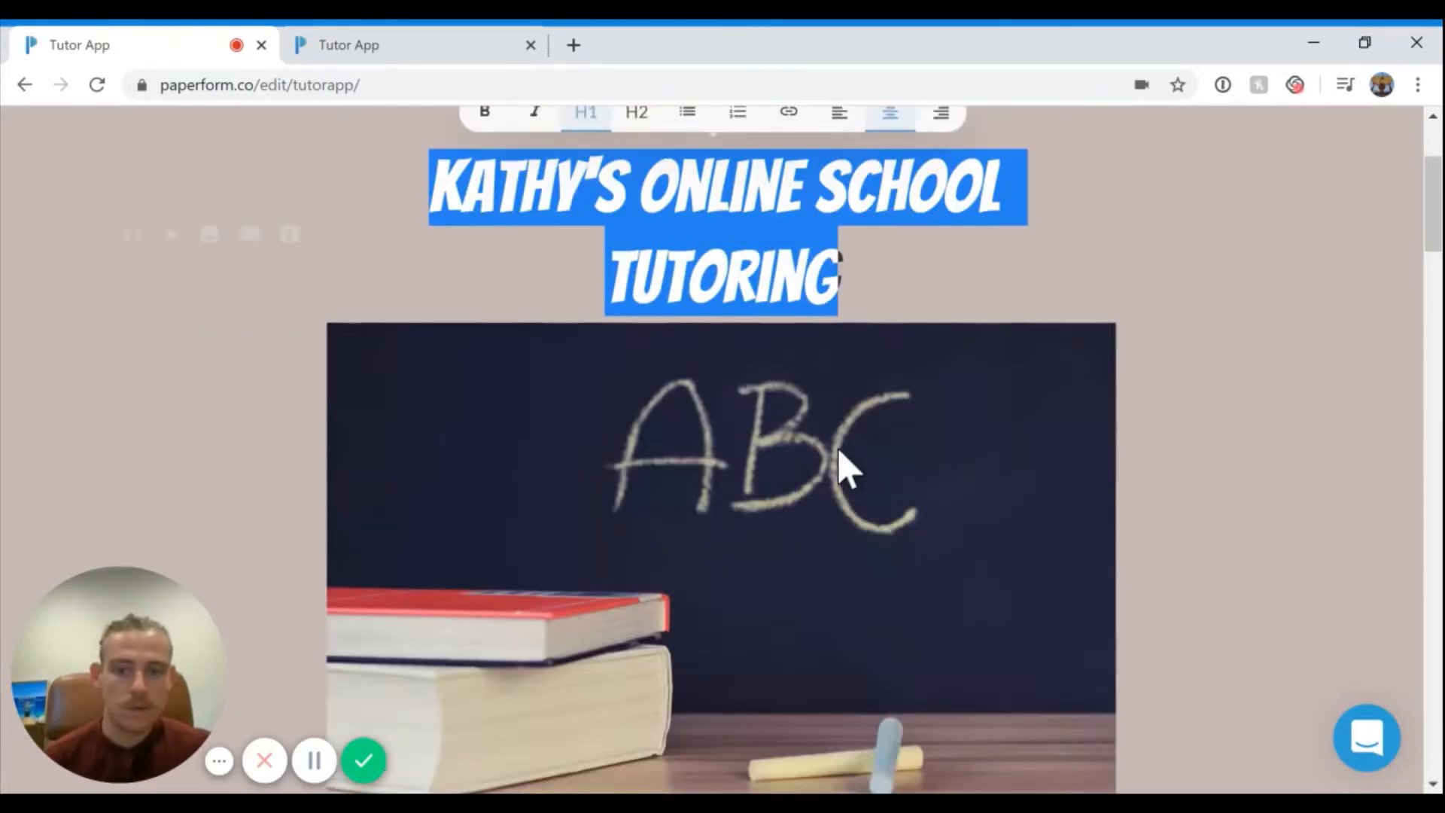
{"action": "left_click", "coordinate": [838, 278]}
{"action": "left_click", "coordinate": [882, 439]}
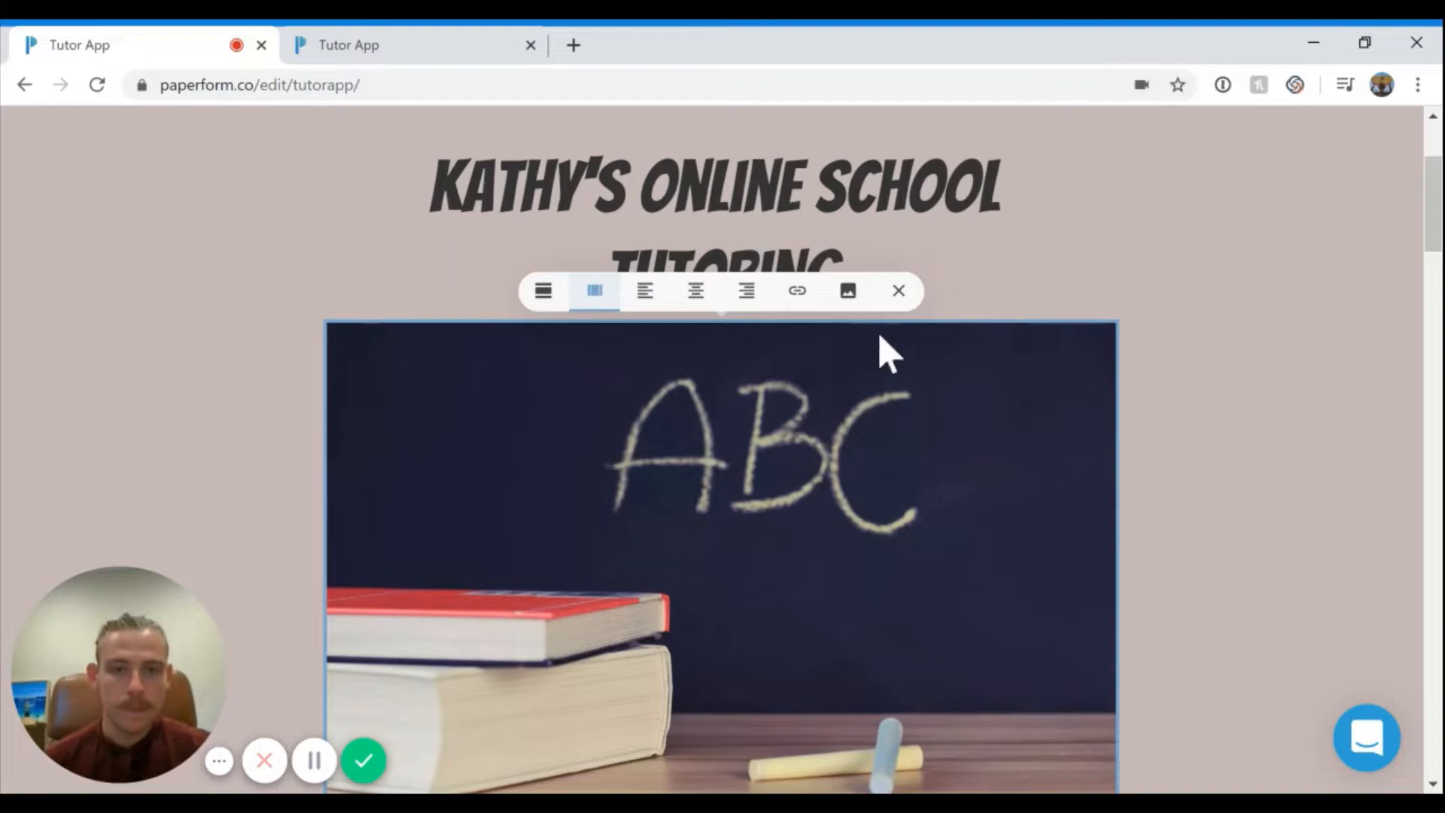
{"action": "left_click", "coordinate": [894, 295]}
{"action": "left_click", "coordinate": [930, 225]}
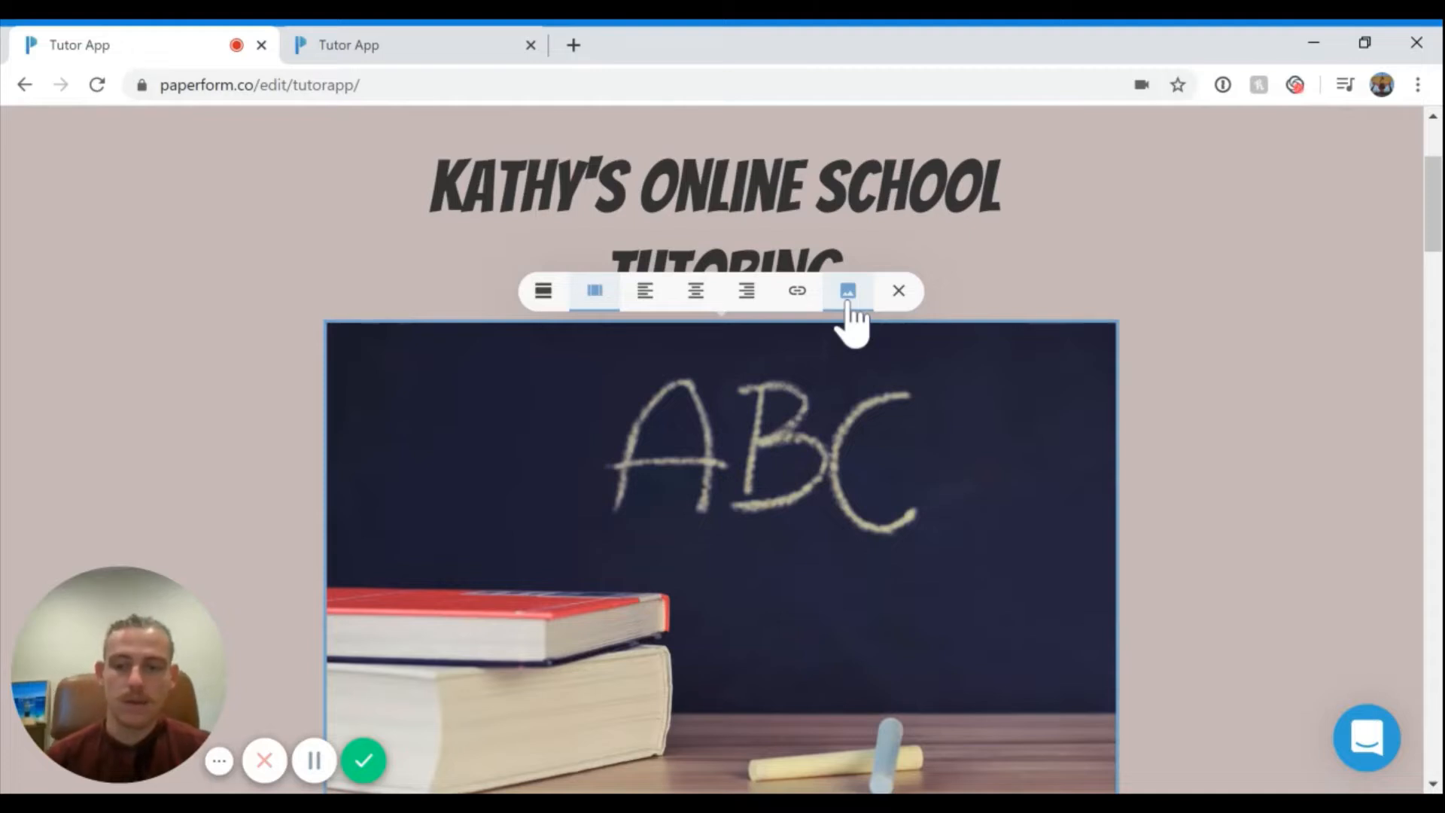
Step: Look through the form's Theme Settings, Typography and UI Elements options and return to the editor
{"action": "scroll", "coordinate": [842, 406], "scroll_direction": "up", "scroll_amount": 3}
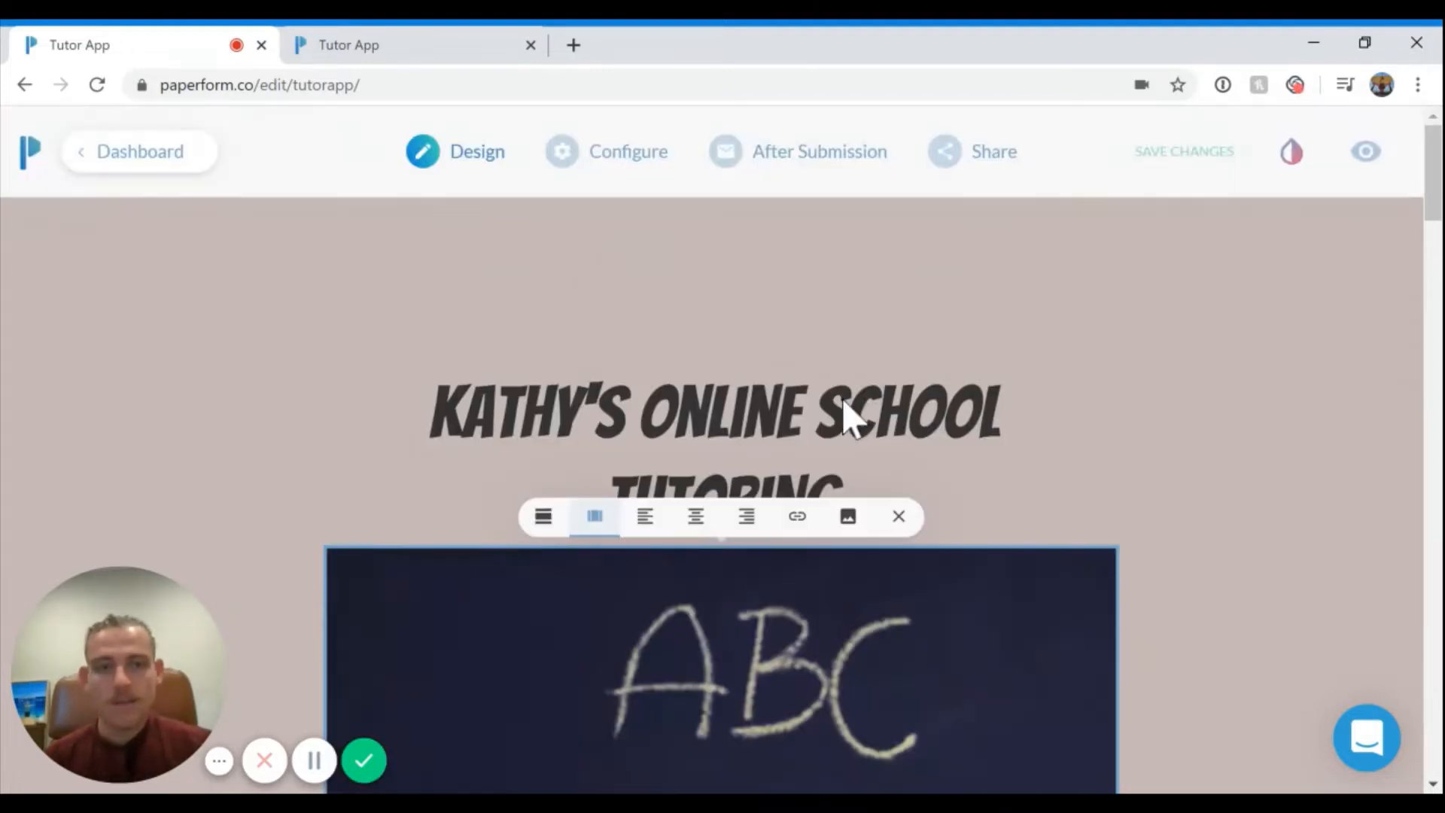
{"action": "left_click", "coordinate": [1291, 153]}
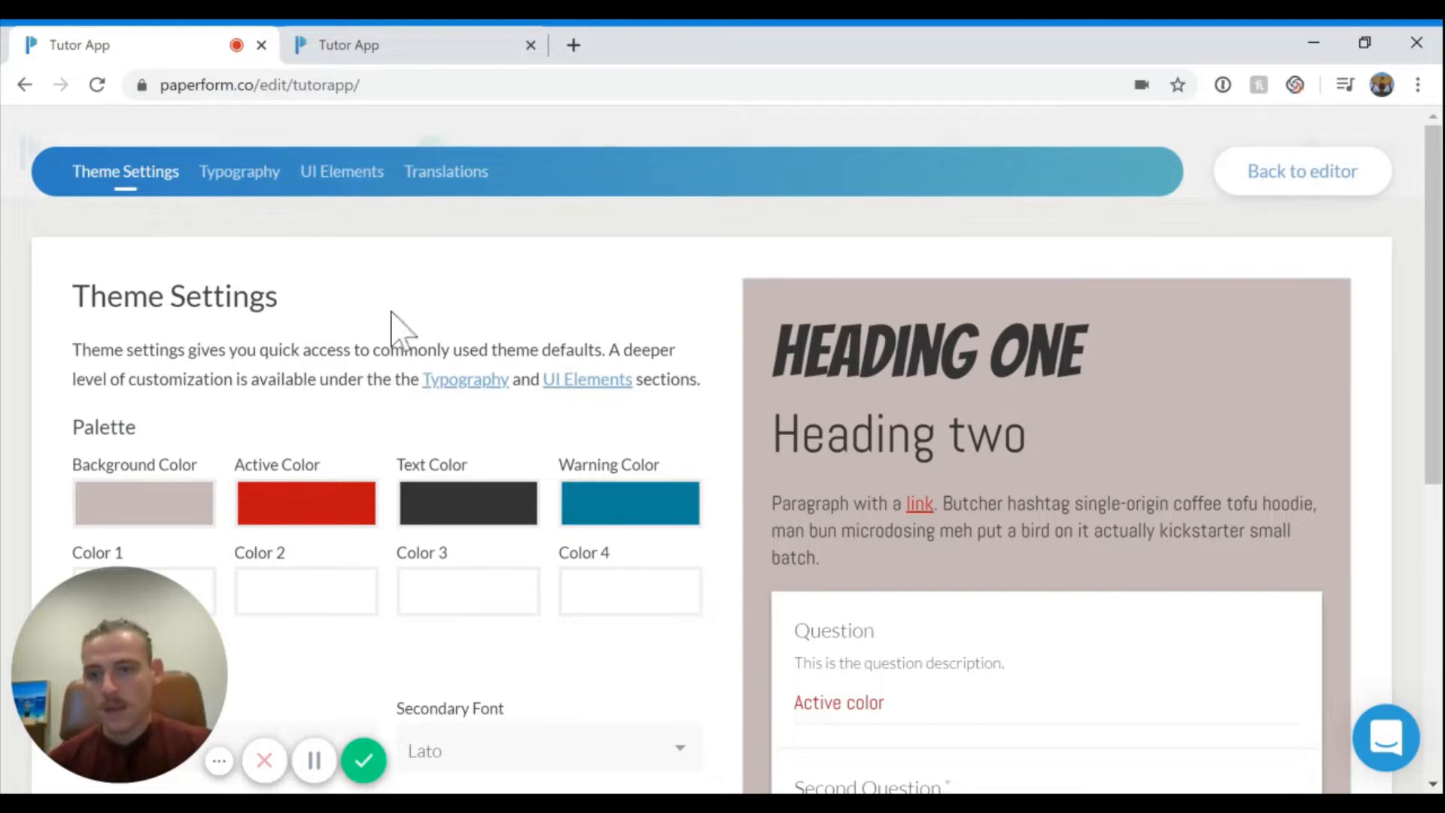
{"action": "scroll", "coordinate": [395, 331], "scroll_direction": "down", "scroll_amount": 1}
{"action": "scroll", "coordinate": [306, 348], "scroll_direction": "down", "scroll_amount": 1}
{"action": "scroll", "coordinate": [284, 349], "scroll_direction": "up", "scroll_amount": 1}
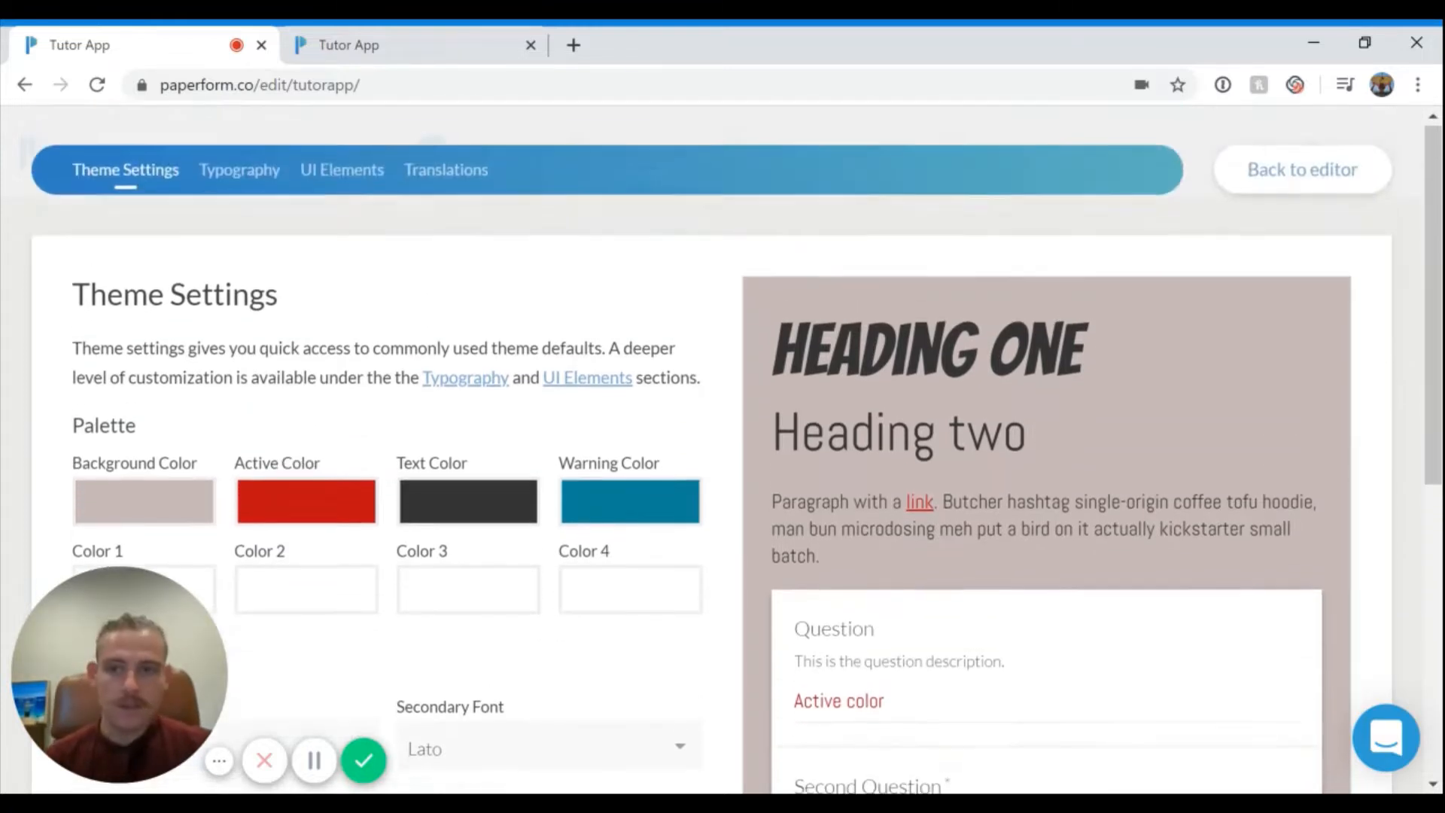
{"action": "left_click", "coordinate": [239, 173]}
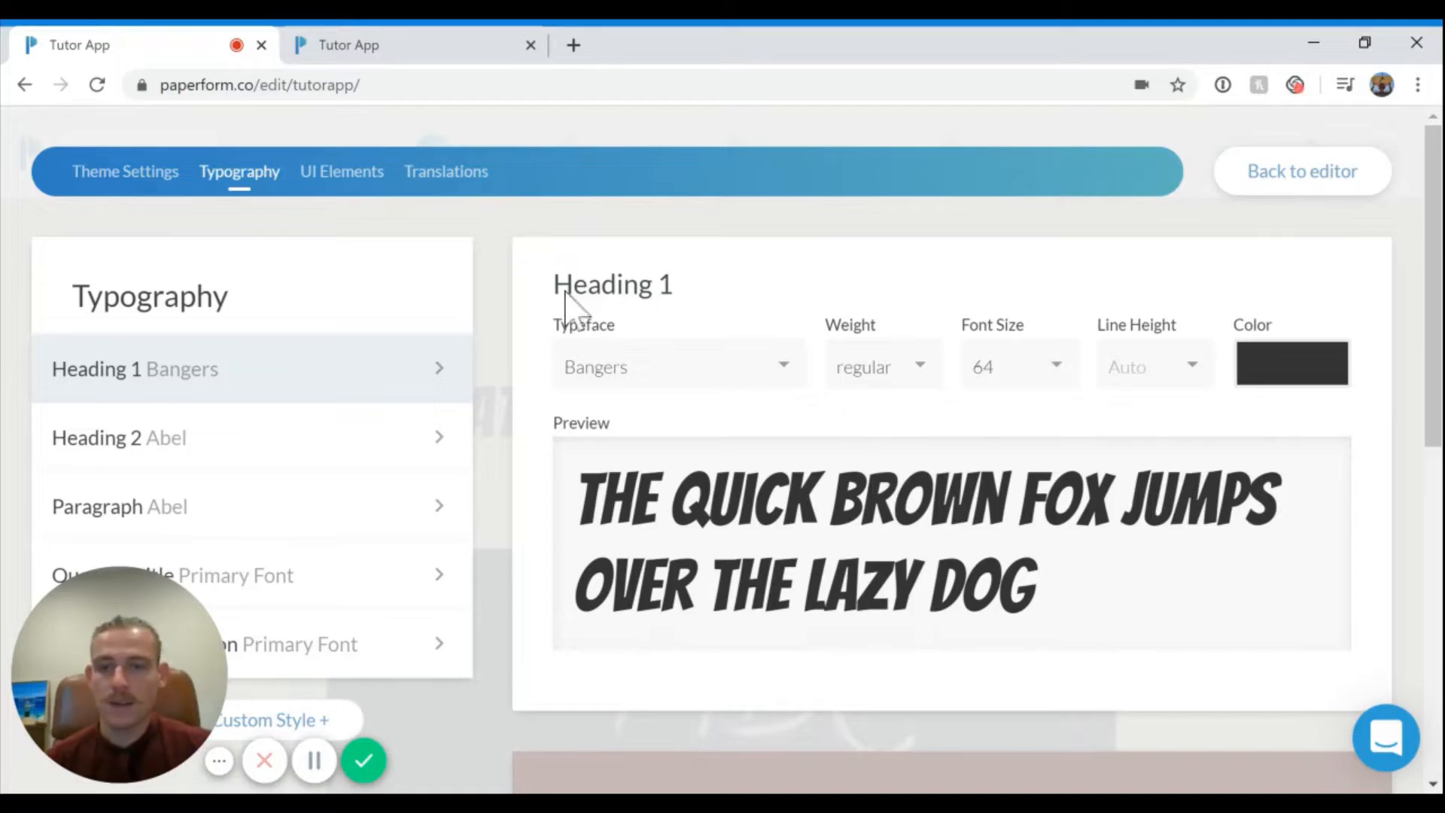
{"action": "left_click", "coordinate": [352, 175]}
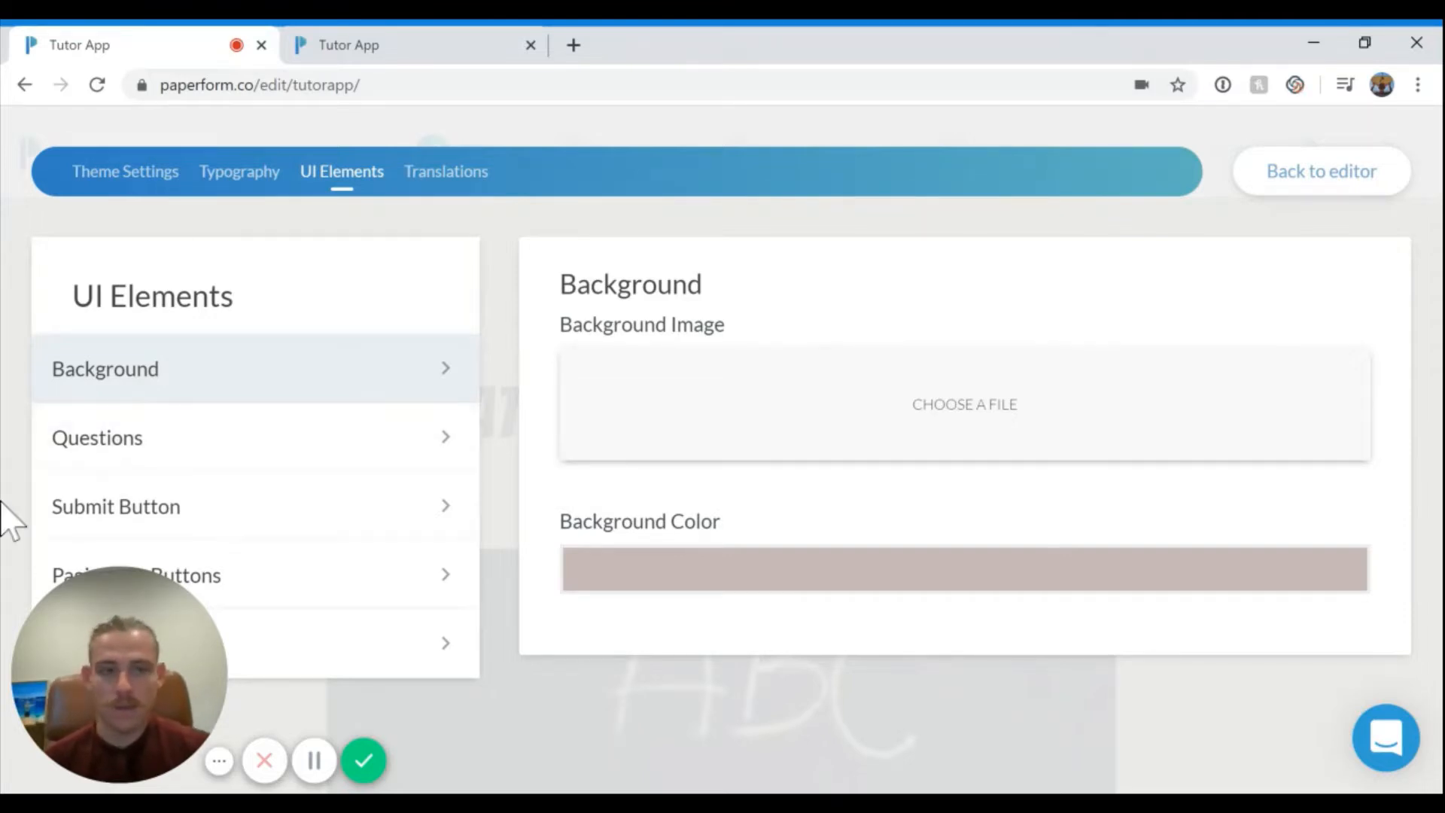
{"action": "left_click", "coordinate": [1328, 181]}
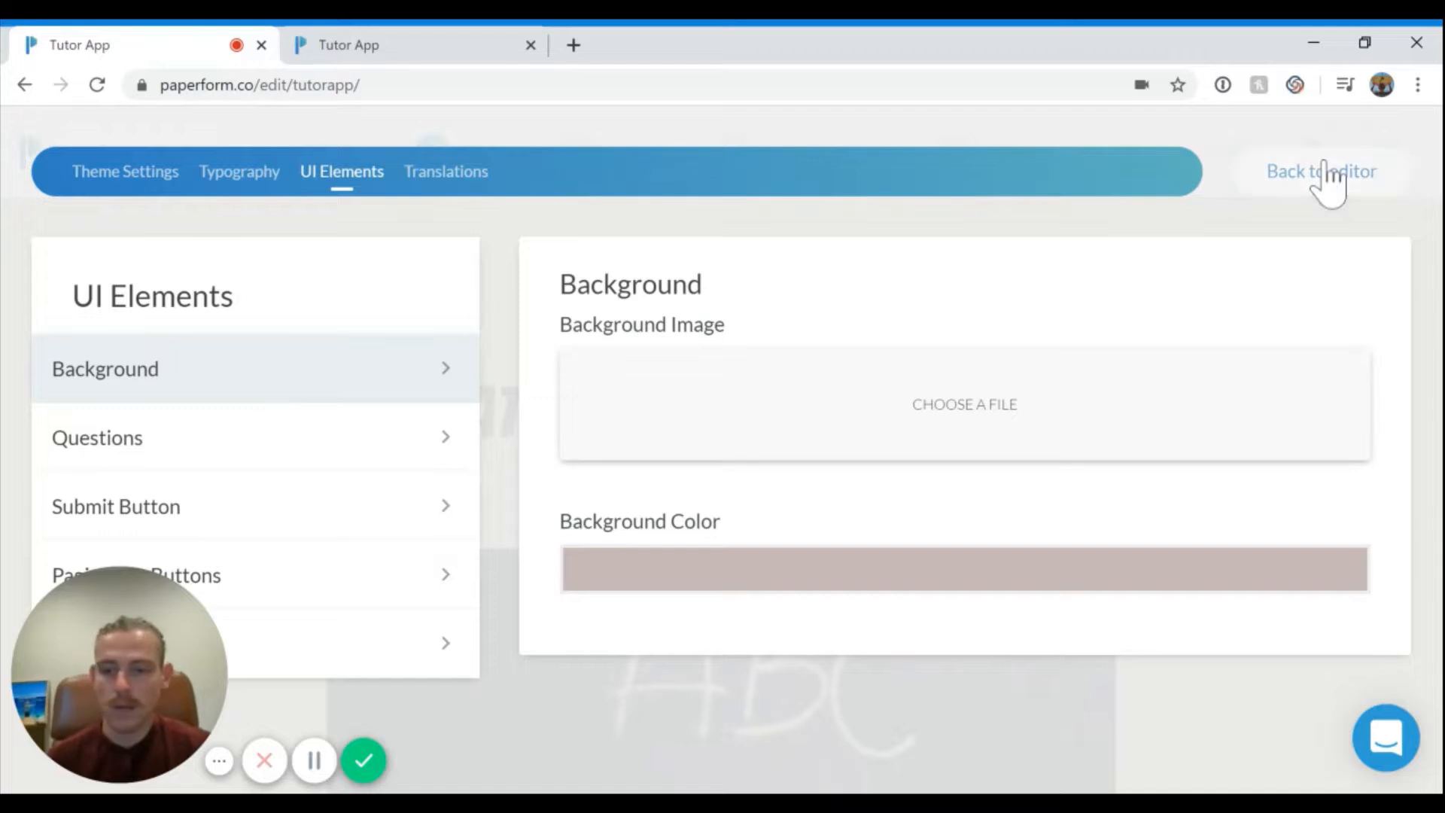
Step: Review the introductory paragraph under the "Maths, English and Science." heading
{"action": "scroll", "coordinate": [630, 460], "scroll_direction": "down", "scroll_amount": 1}
{"action": "scroll", "coordinate": [622, 446], "scroll_direction": "down", "scroll_amount": 5}
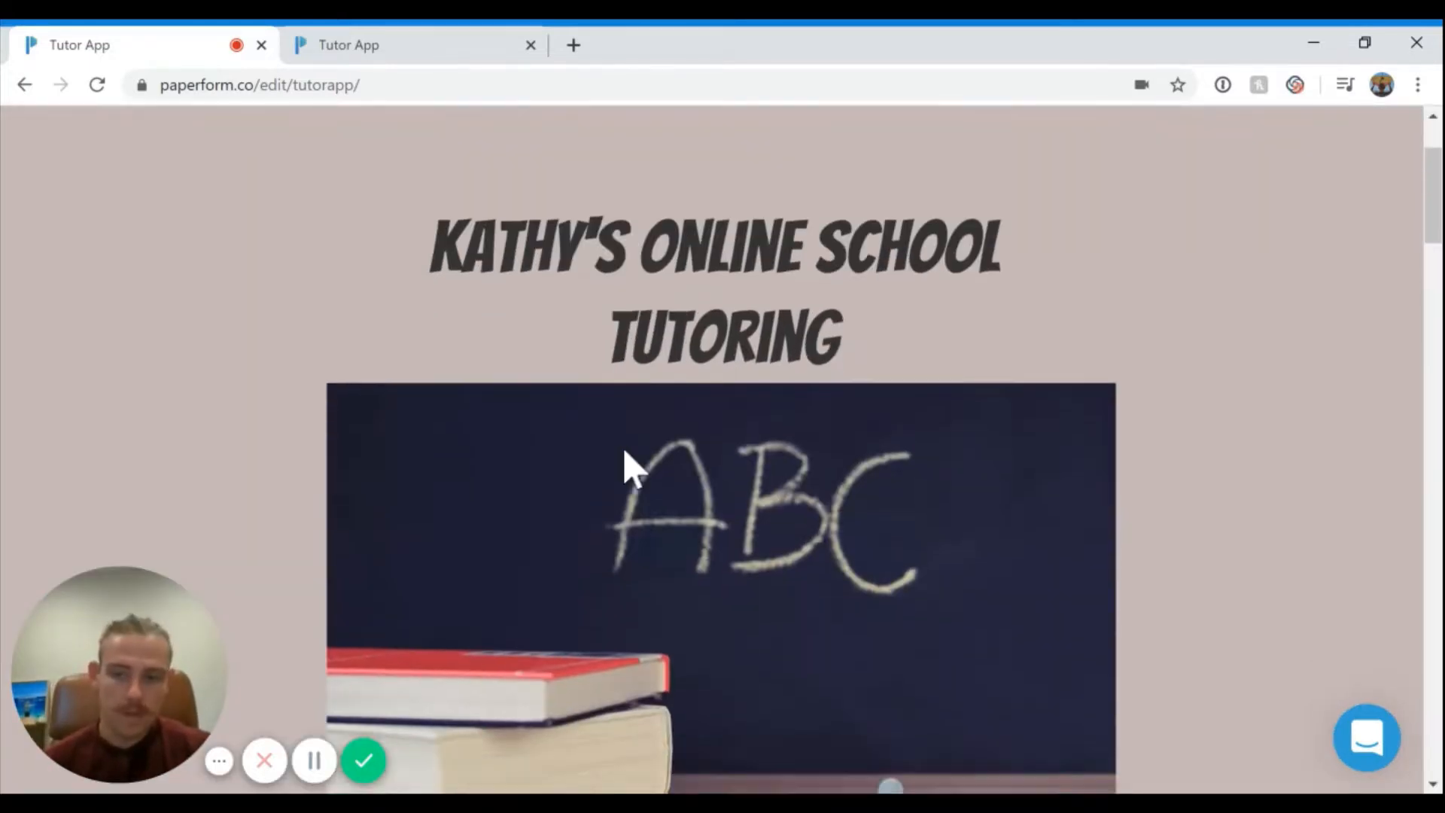
{"action": "scroll", "coordinate": [621, 445], "scroll_direction": "down", "scroll_amount": 2}
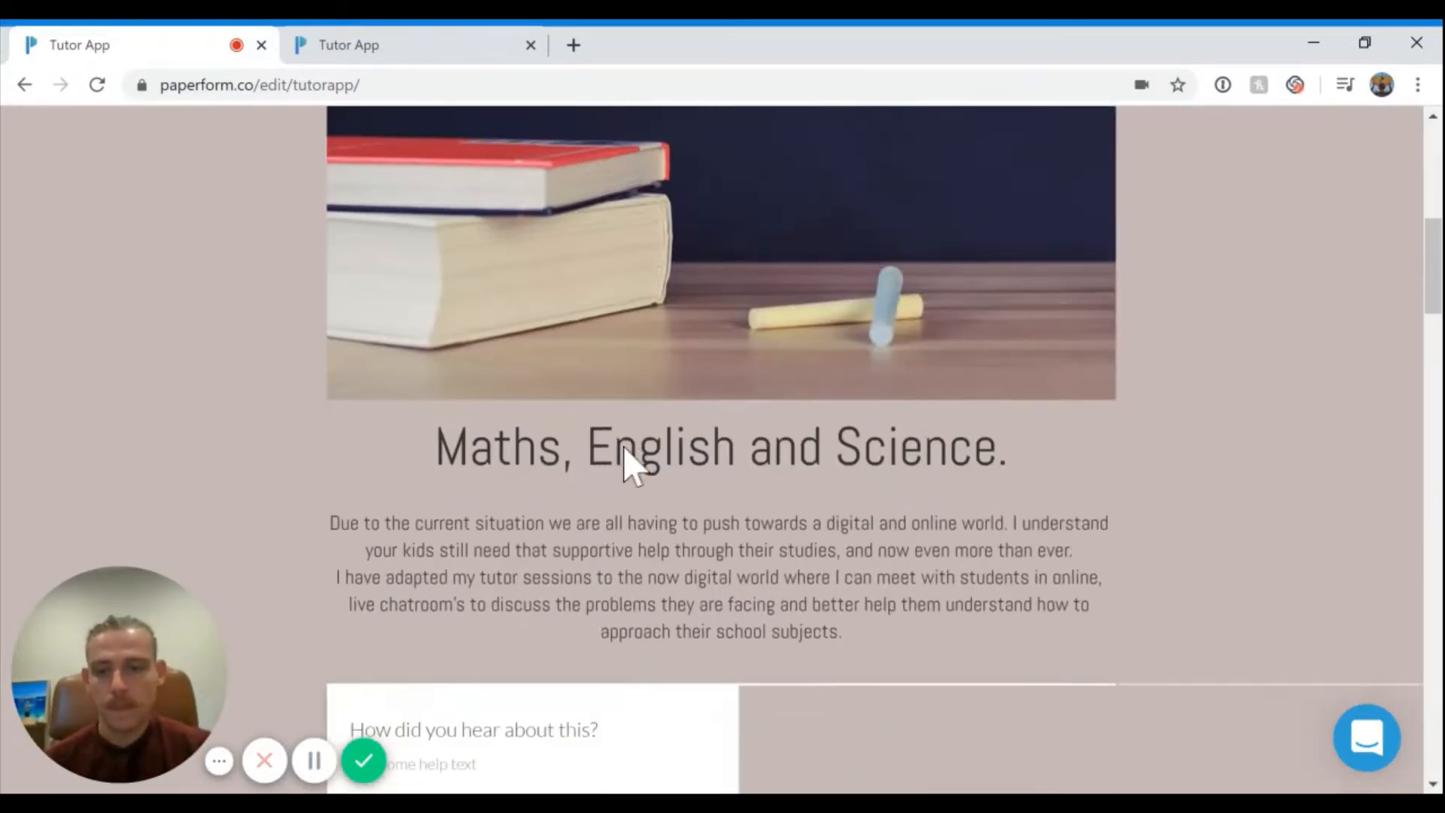
{"action": "left_click_drag", "start_coordinate": [743, 604], "coordinate": [575, 549]}
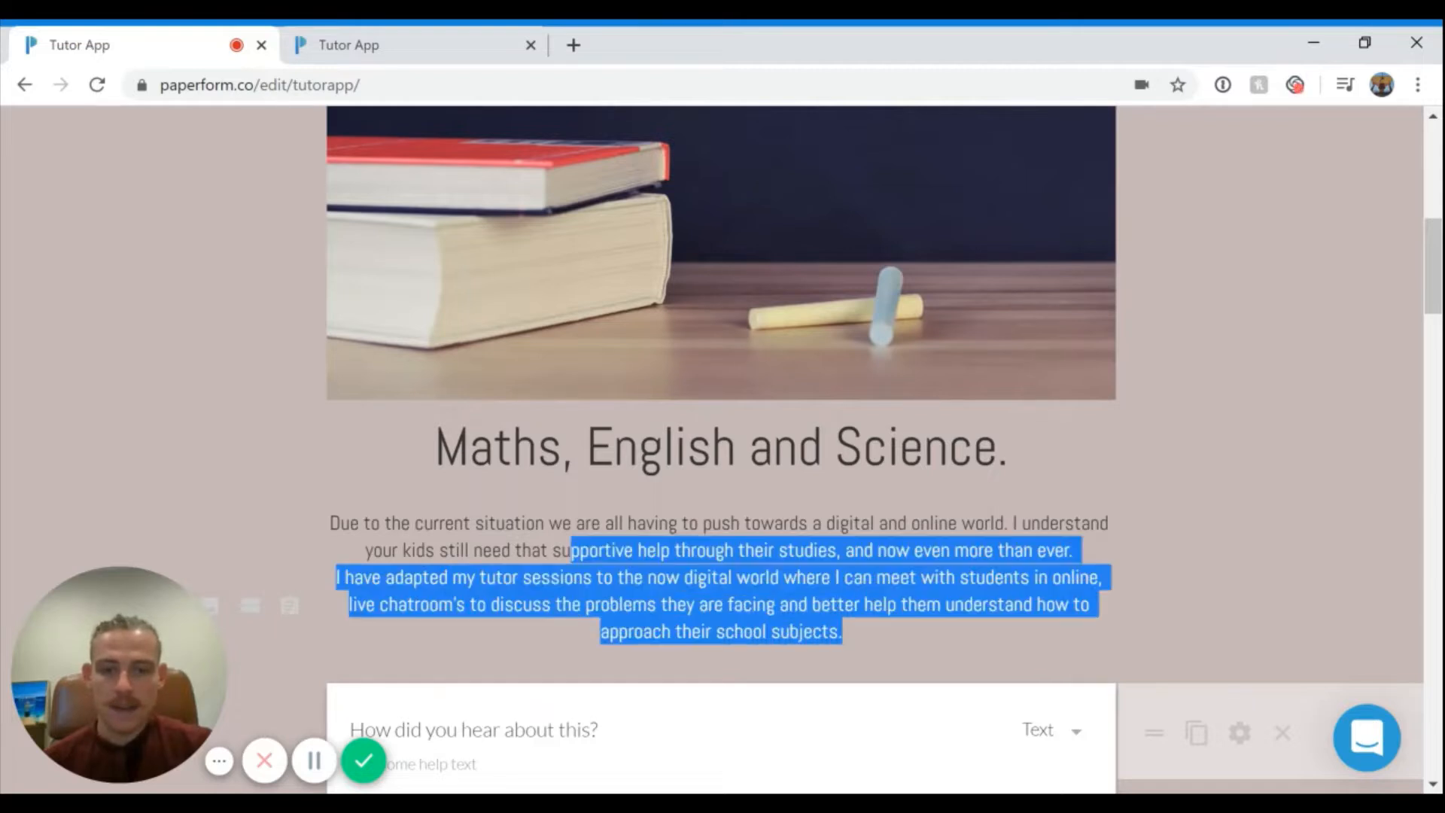
{"action": "left_click", "coordinate": [749, 577]}
{"action": "scroll", "coordinate": [749, 578], "scroll_direction": "down", "scroll_amount": 2}
{"action": "mouse_move", "coordinate": [816, 573]}
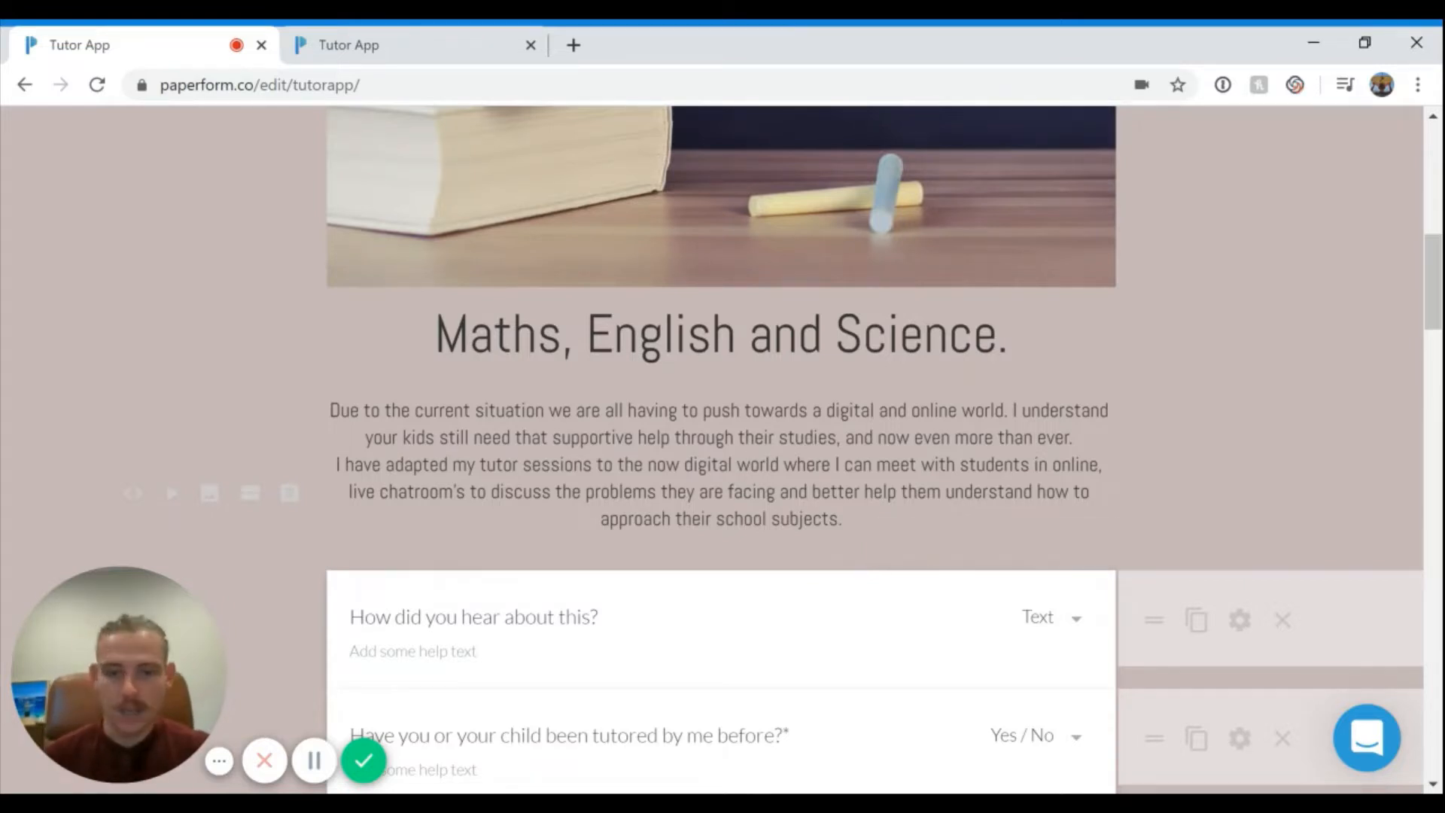
Step: Look through the answer types available for the "How did you hear about this?" question without changing its type
{"action": "scroll", "coordinate": [721, 451], "scroll_direction": "down", "scroll_amount": 5}
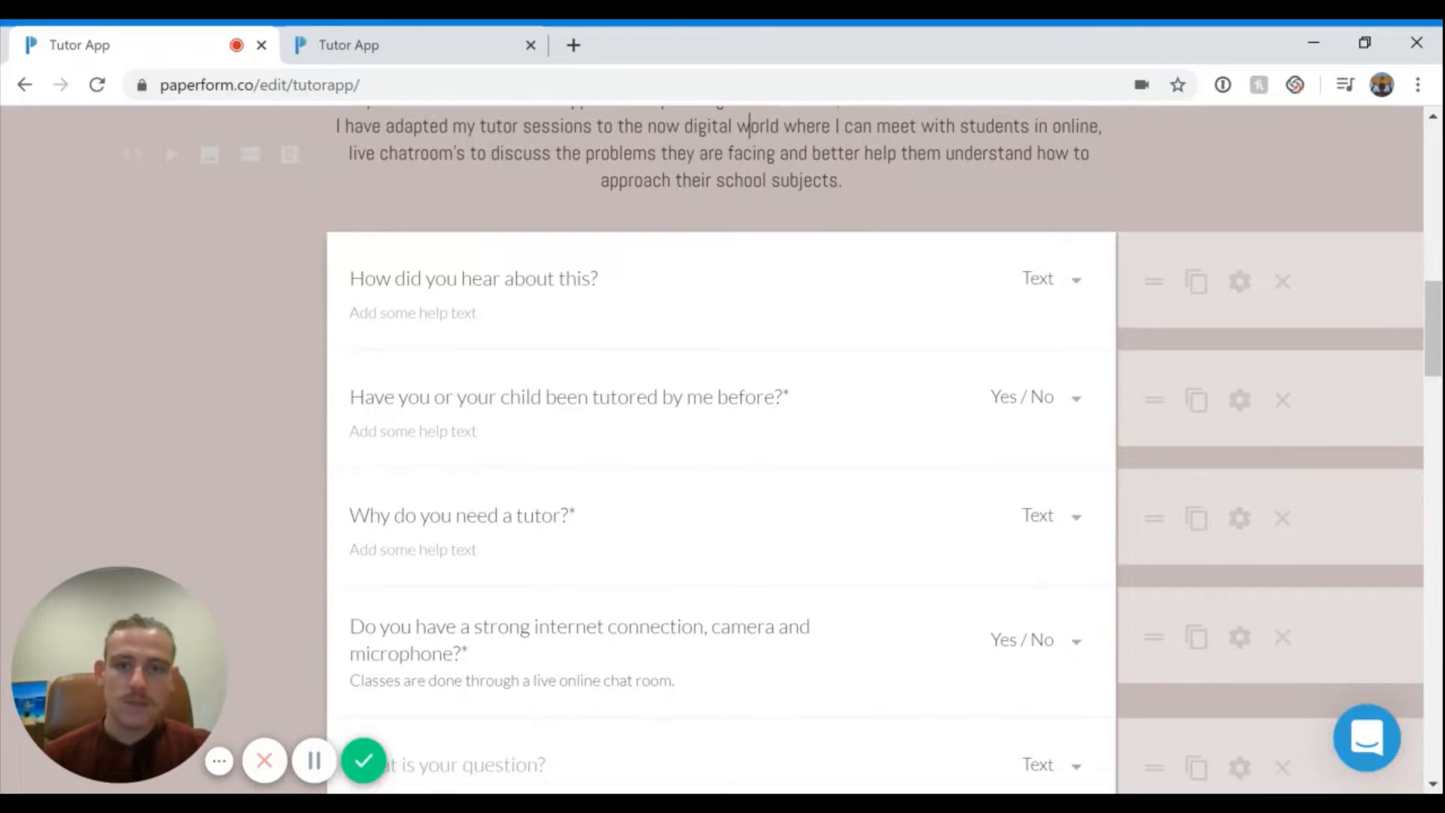
{"action": "scroll", "coordinate": [721, 452], "scroll_direction": "down", "scroll_amount": 2}
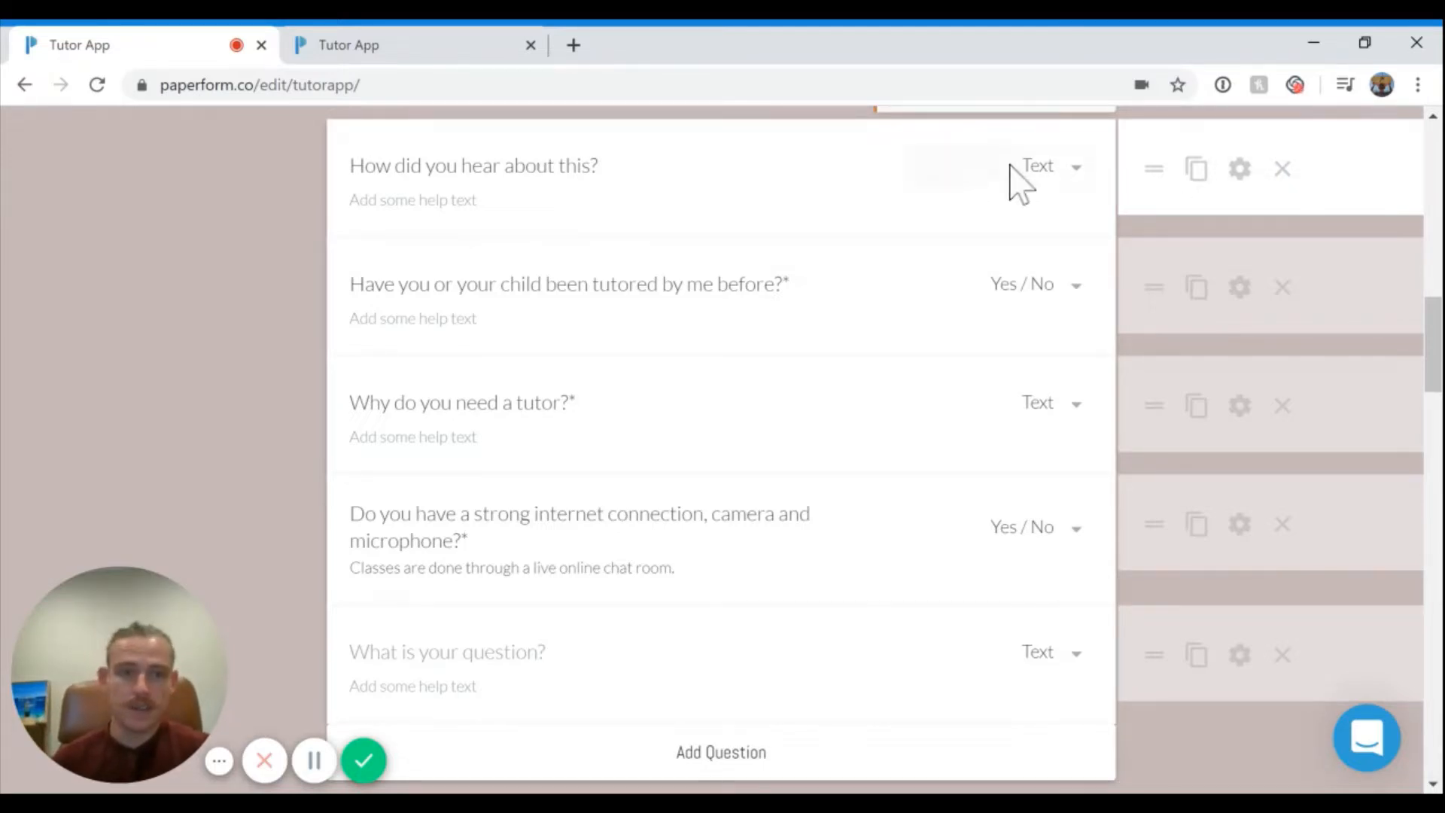
{"action": "left_click", "coordinate": [1072, 163]}
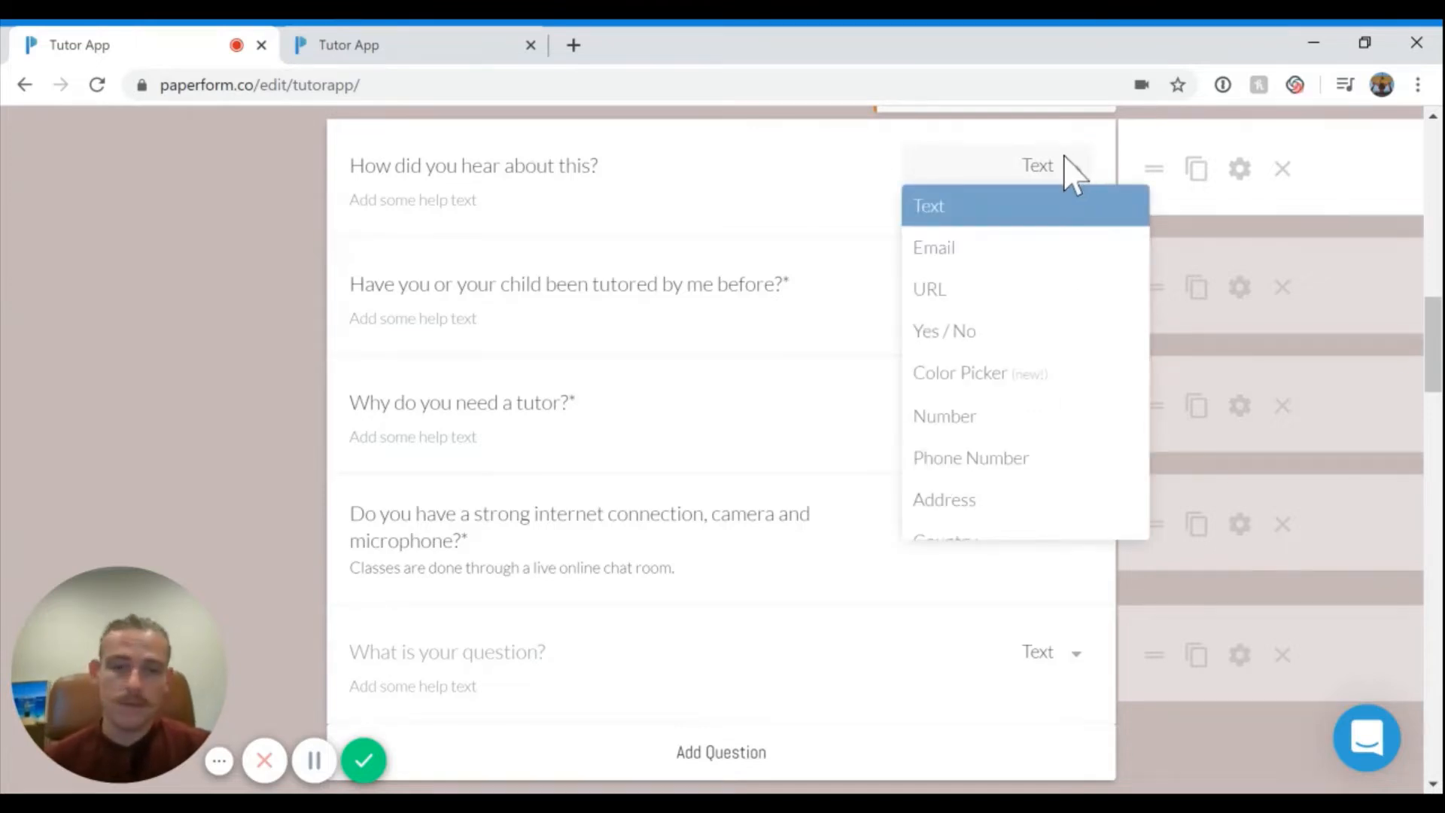
{"action": "scroll", "coordinate": [1058, 294], "scroll_direction": "down", "scroll_amount": 2}
{"action": "scroll", "coordinate": [1056, 295], "scroll_direction": "down", "scroll_amount": 1}
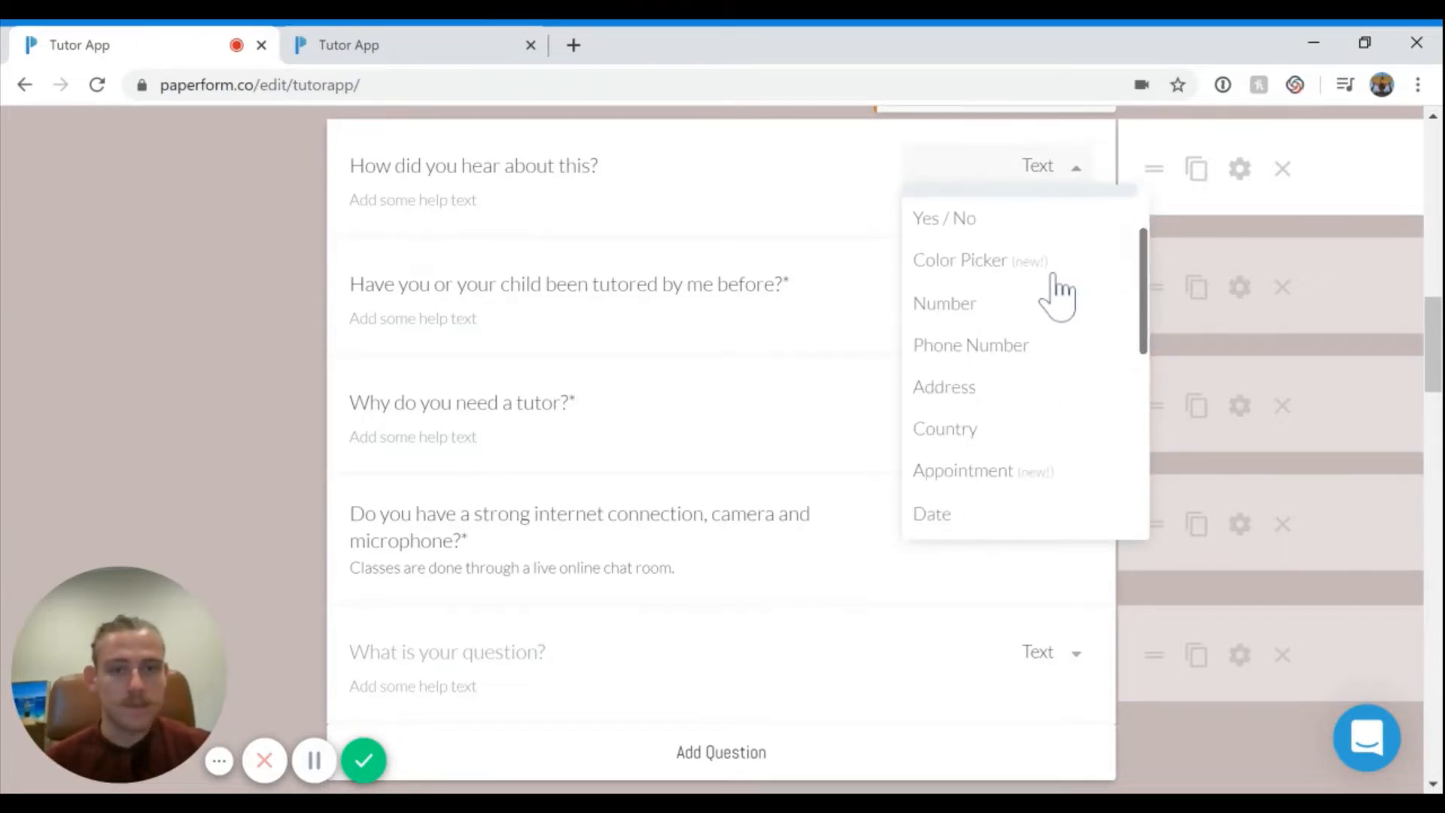
{"action": "scroll", "coordinate": [1048, 323], "scroll_direction": "down", "scroll_amount": 2}
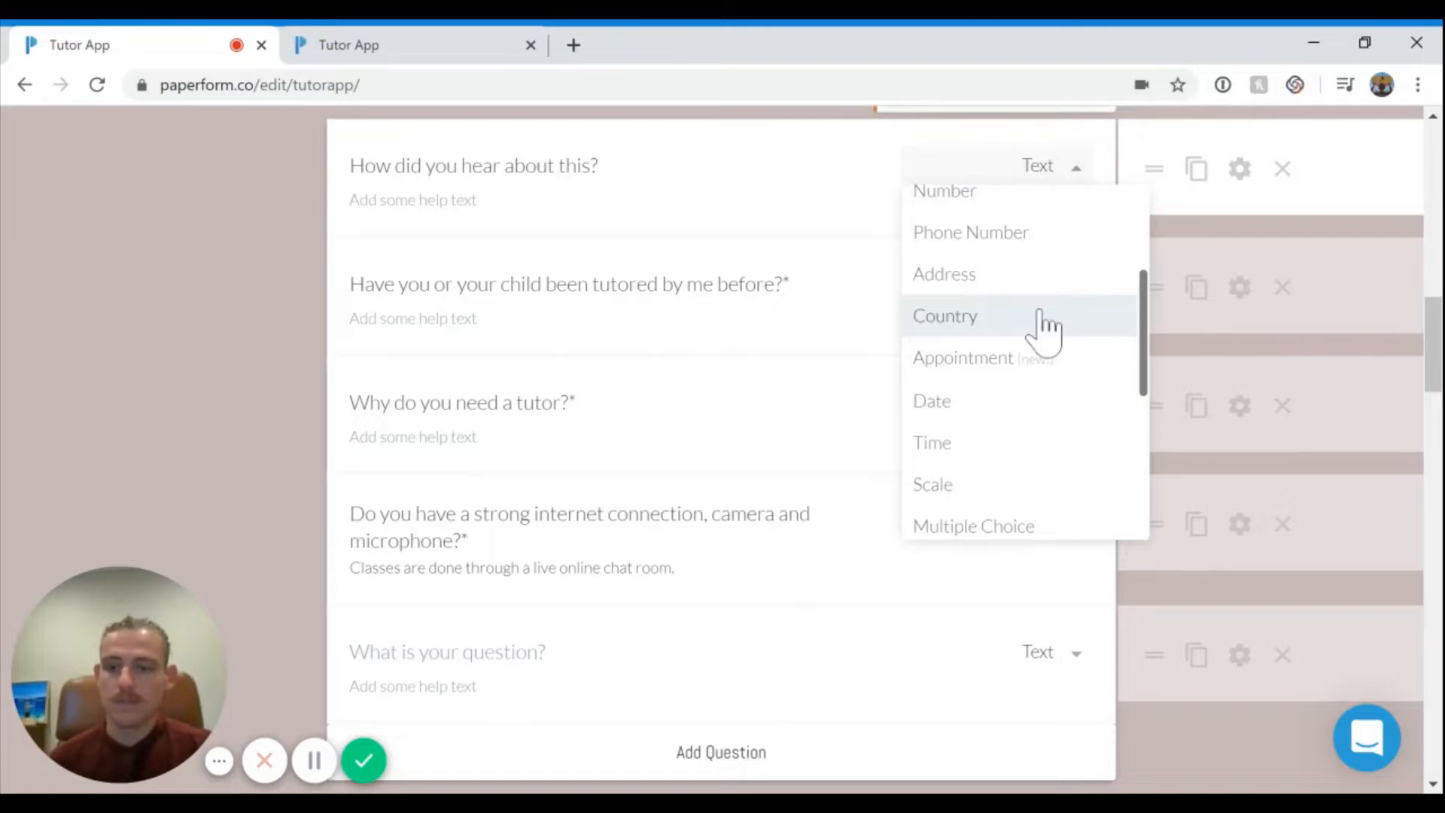
{"action": "scroll", "coordinate": [1046, 325], "scroll_direction": "down", "scroll_amount": 2}
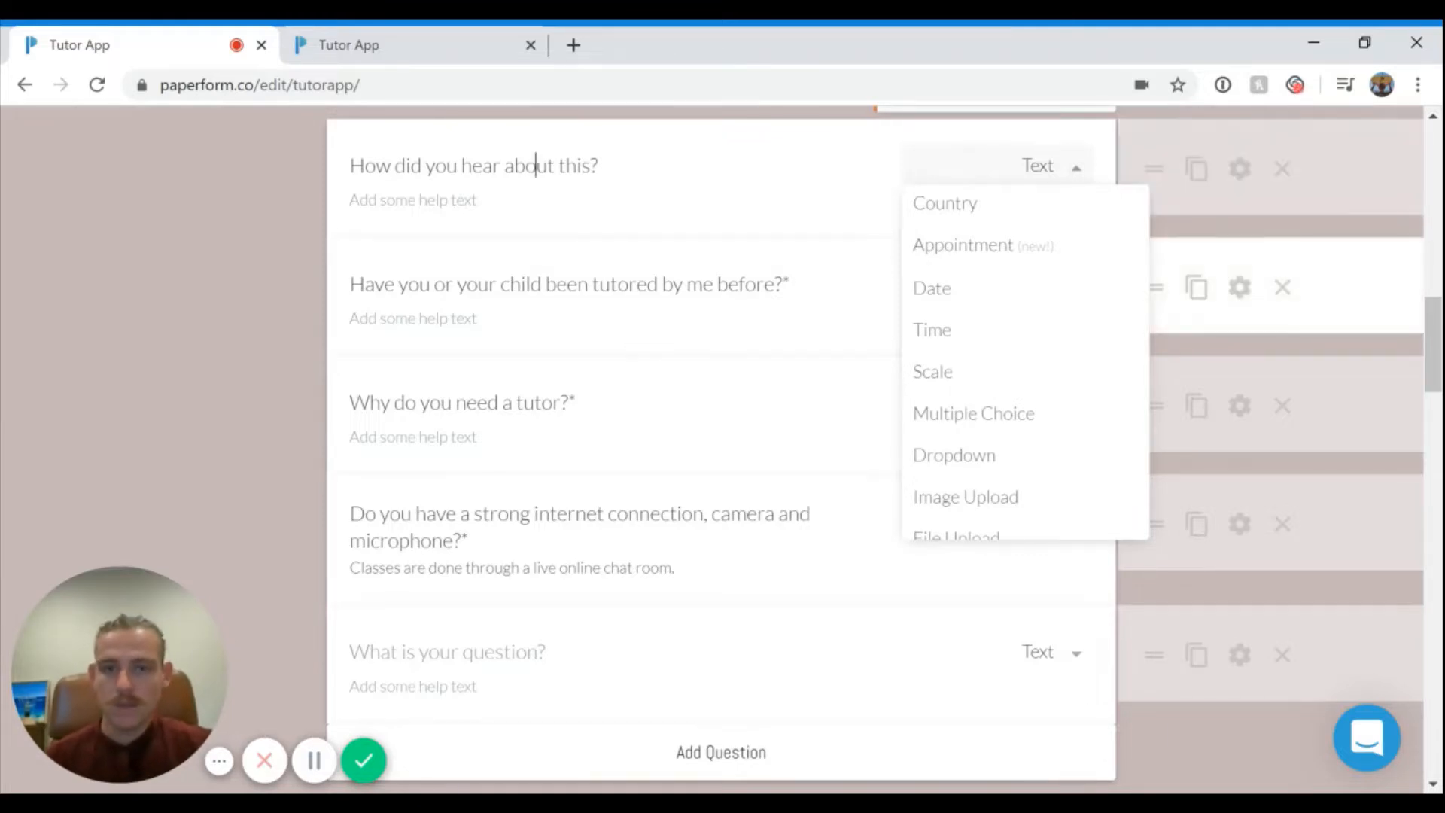
{"action": "left_click", "coordinate": [726, 318]}
{"action": "left_click", "coordinate": [727, 283]}
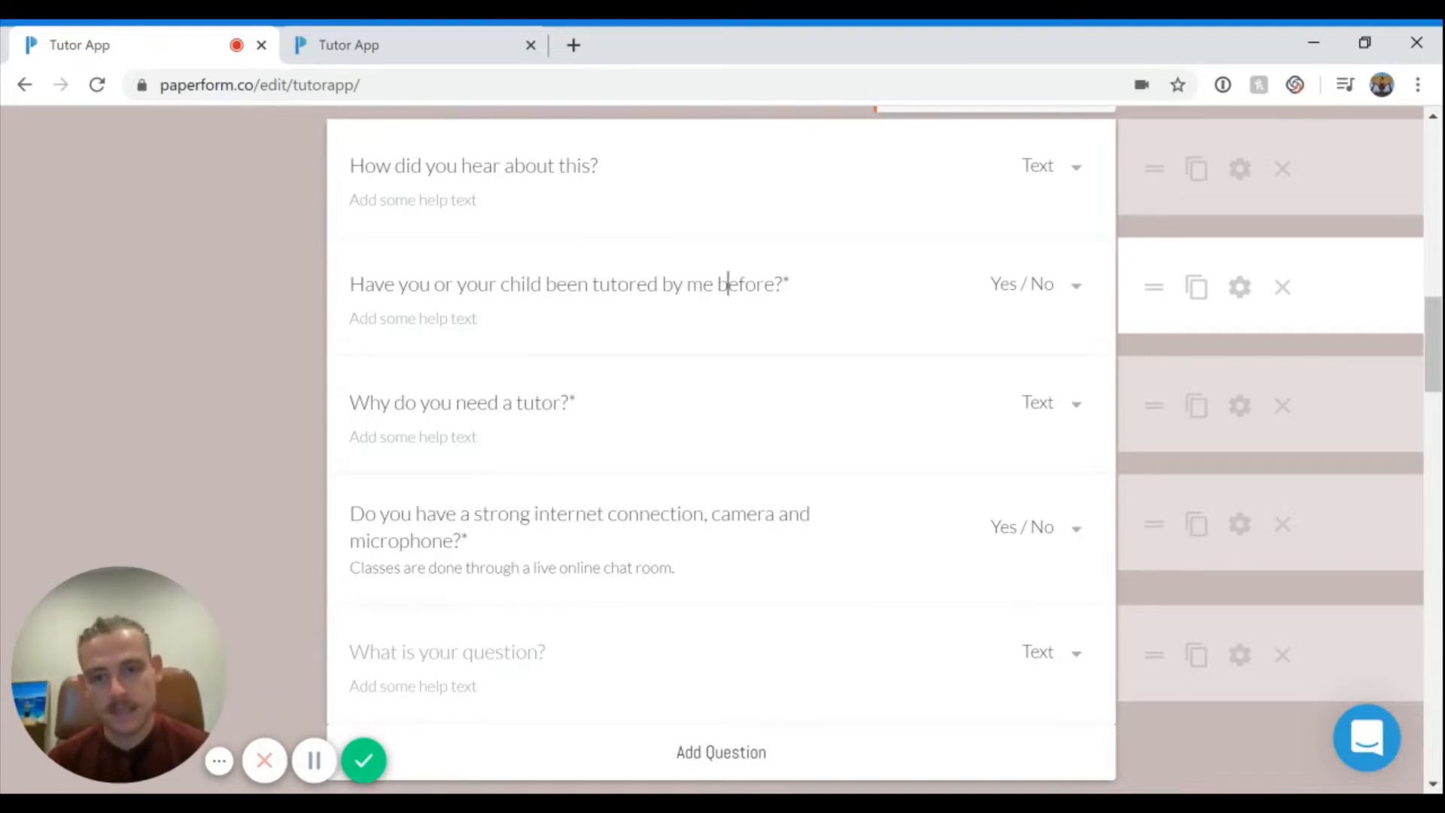
Step: Inspect the page visibility logic of the break above the "Sorry we can only accept students" message
{"action": "scroll", "coordinate": [726, 301], "scroll_direction": "down", "scroll_amount": 2}
{"action": "scroll", "coordinate": [724, 307], "scroll_direction": "down", "scroll_amount": 2}
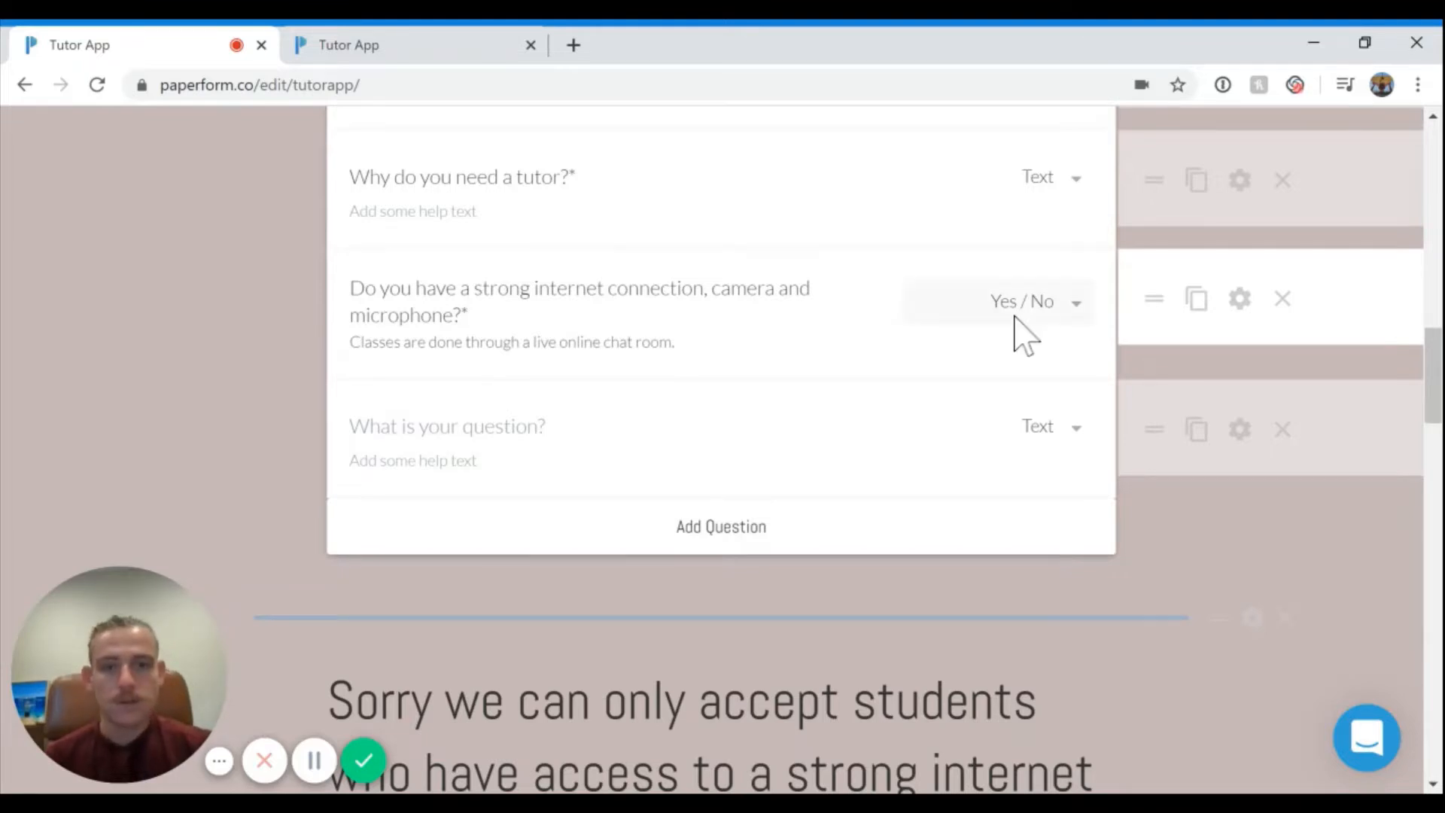
{"action": "scroll", "coordinate": [1017, 331], "scroll_direction": "down", "scroll_amount": 3}
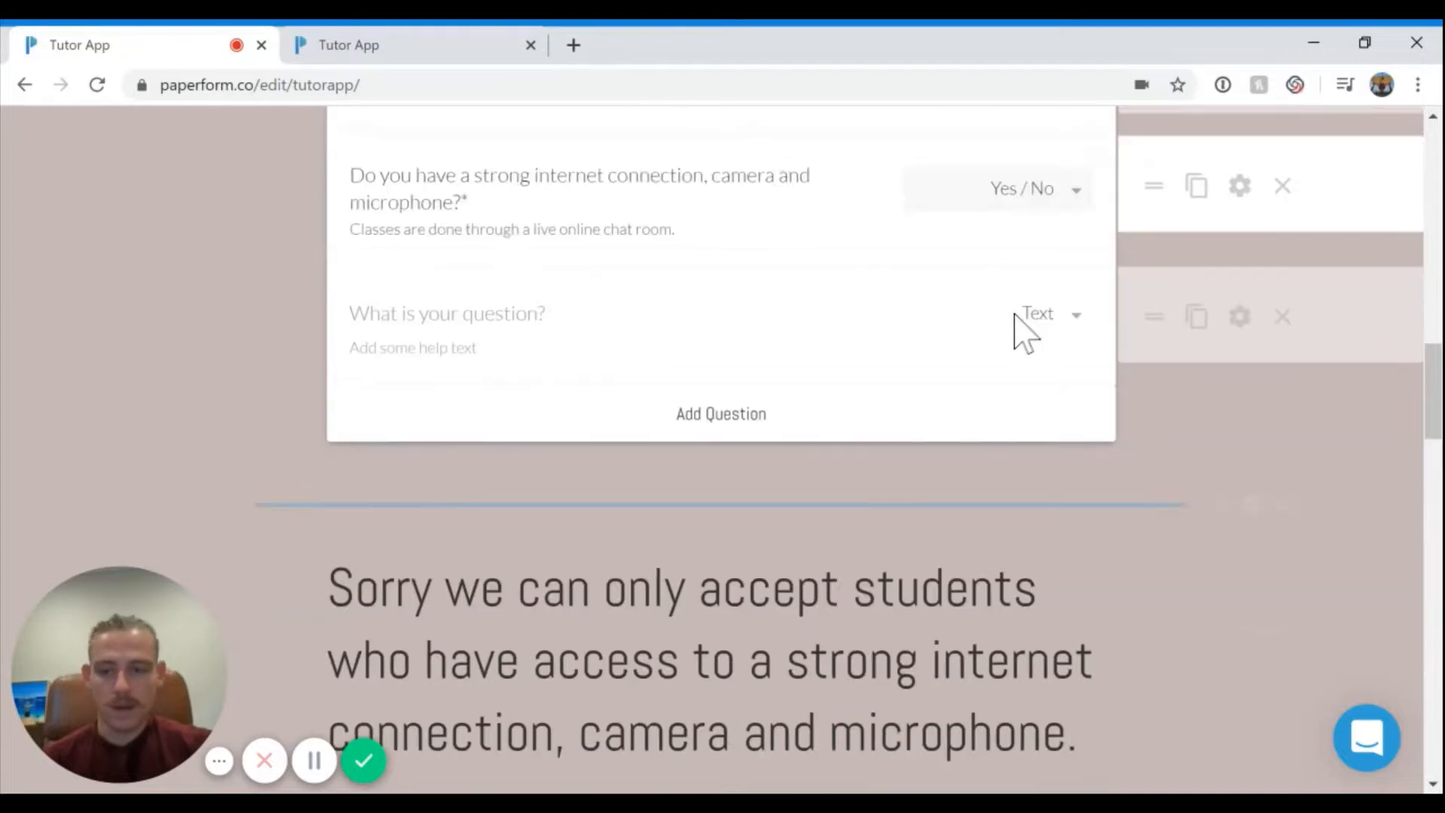
{"action": "scroll", "coordinate": [1024, 331], "scroll_direction": "down", "scroll_amount": 2}
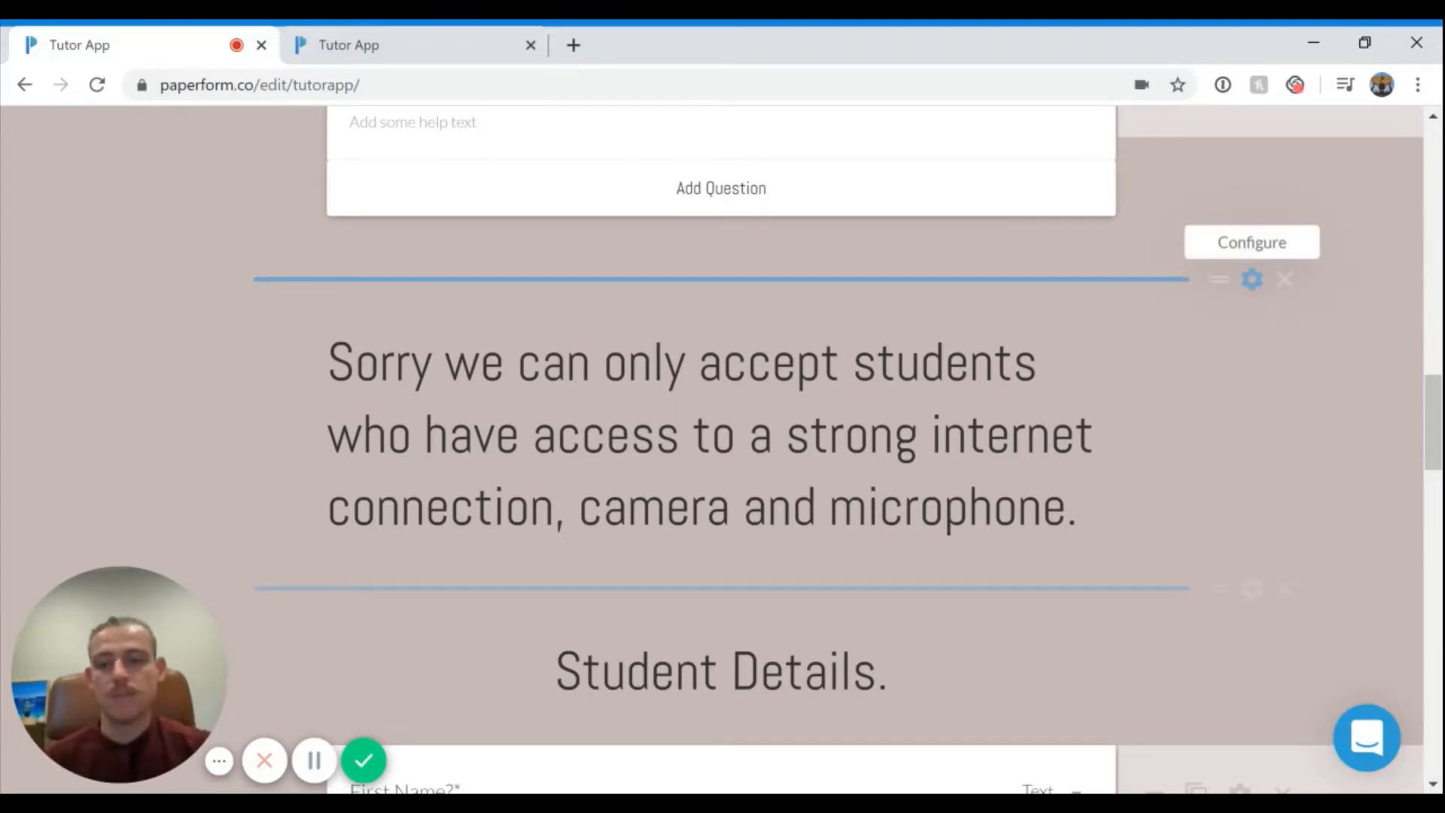
{"action": "left_click", "coordinate": [1251, 279]}
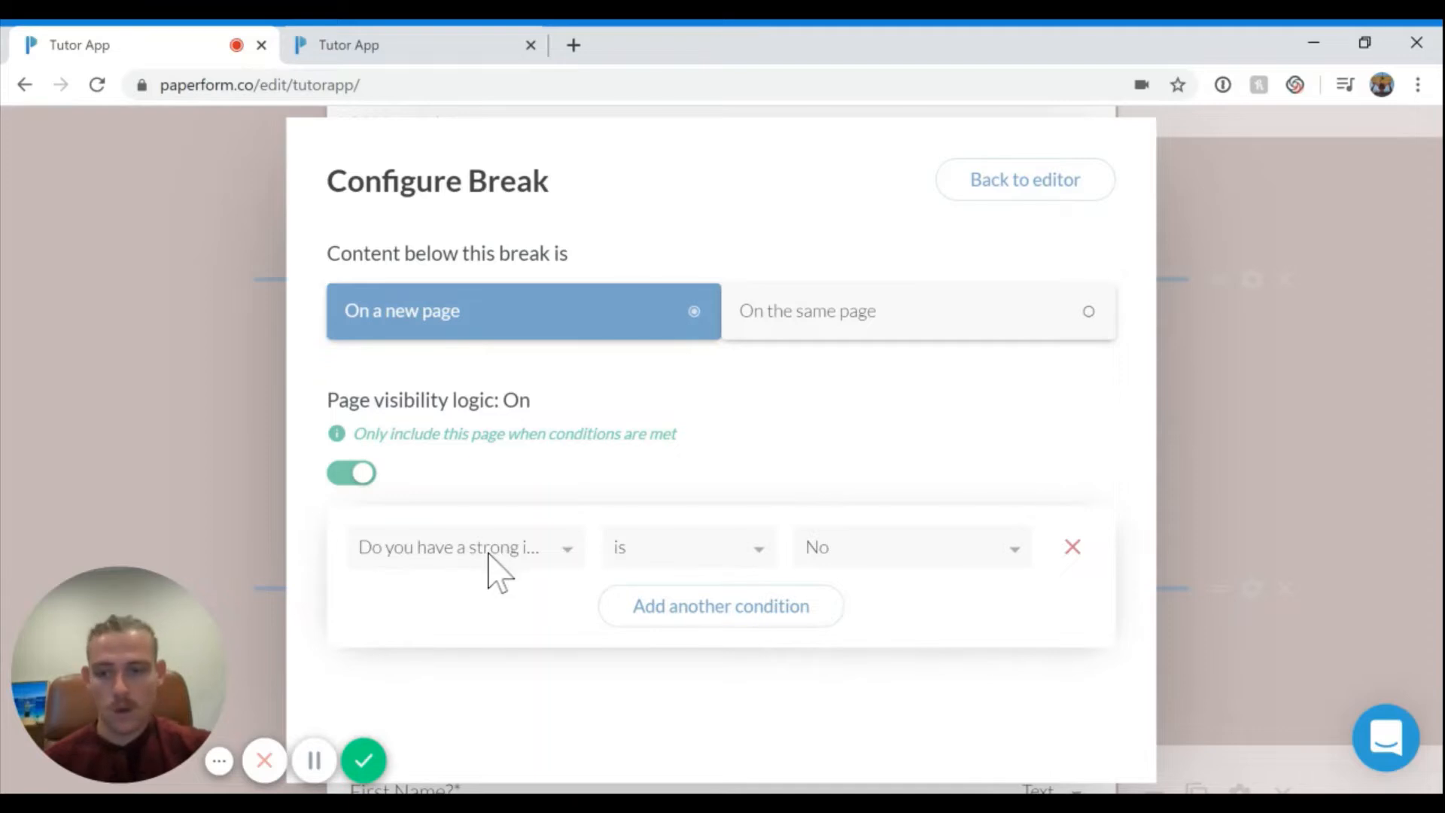
{"action": "left_click", "coordinate": [180, 451]}
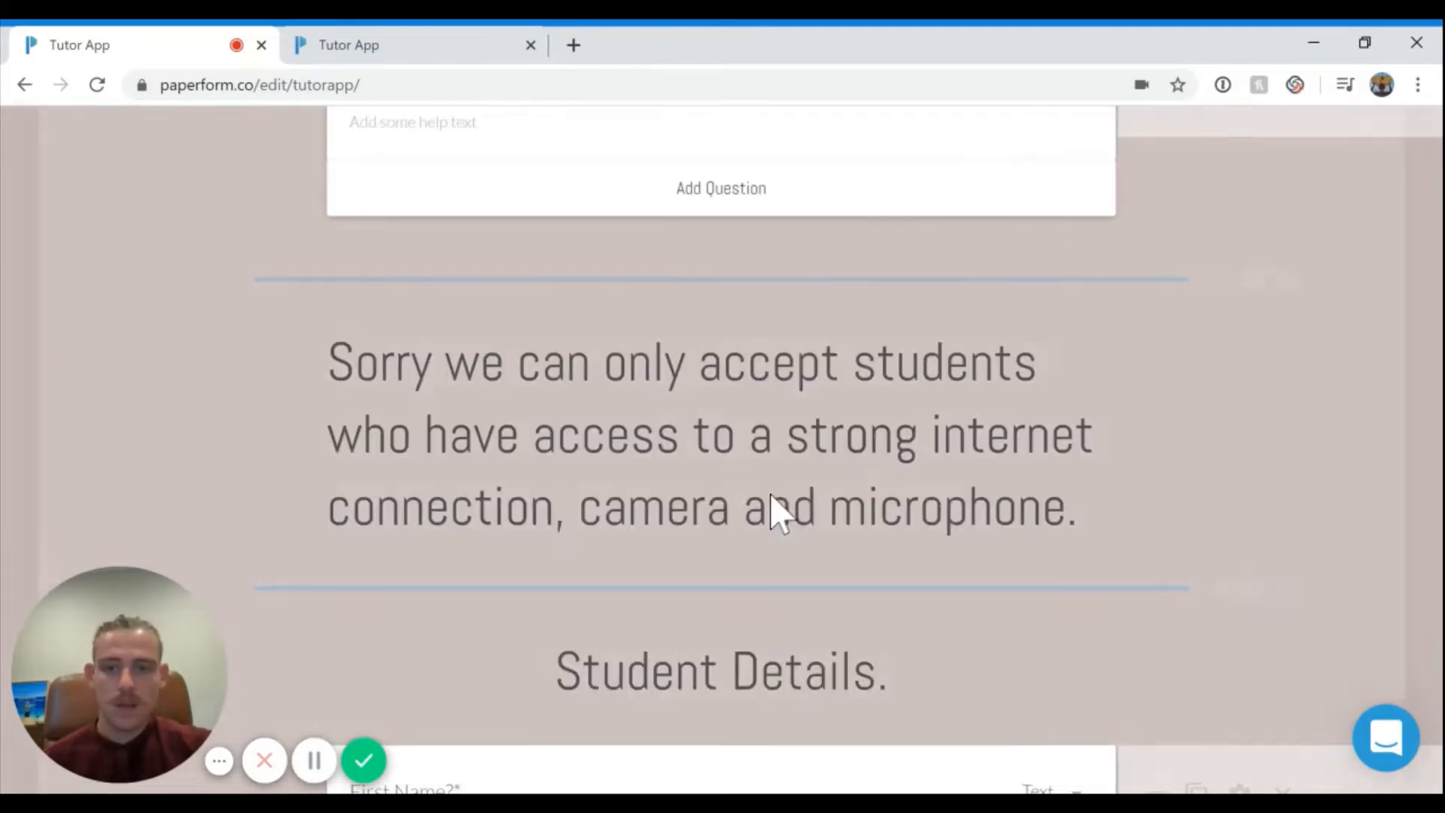
Step: Highlight the "Sorry we can only accept students" message and recheck the visibility condition on the break above it
{"action": "left_click_drag", "start_coordinate": [1123, 506], "coordinate": [355, 363]}
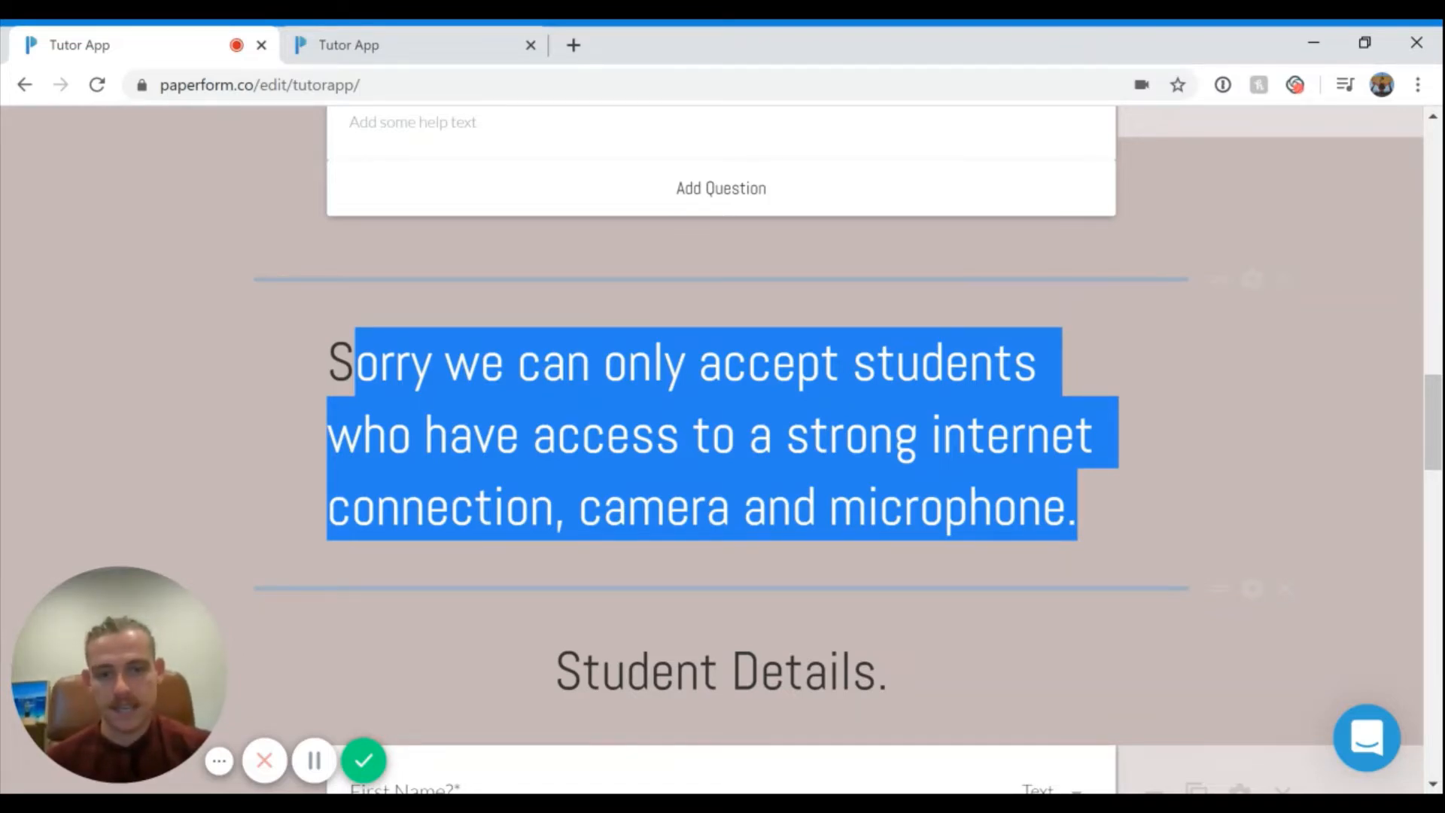
{"action": "left_click_drag", "start_coordinate": [356, 363], "coordinate": [325, 387]}
{"action": "left_click", "coordinate": [322, 381]}
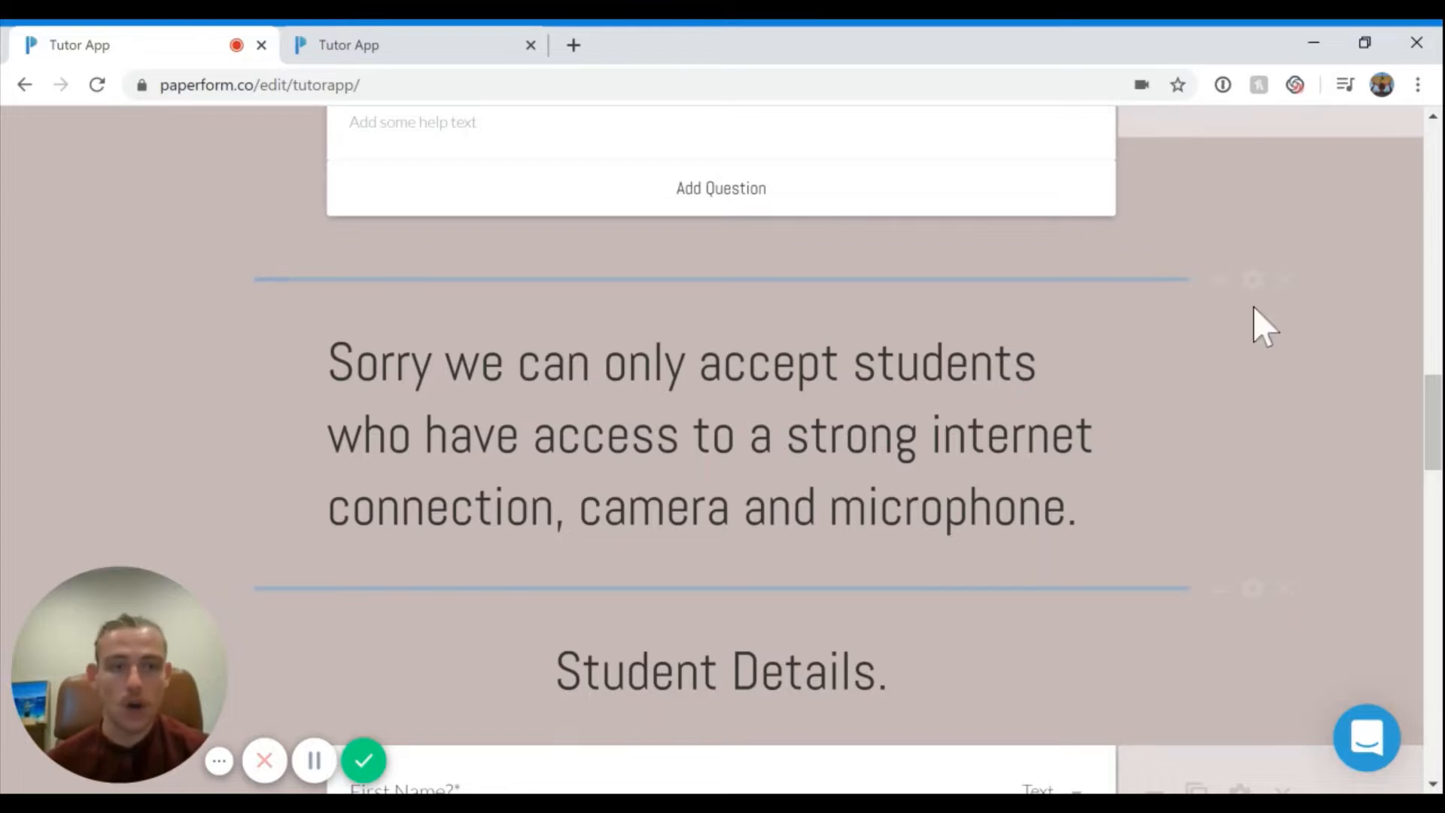
{"action": "left_click", "coordinate": [1253, 280]}
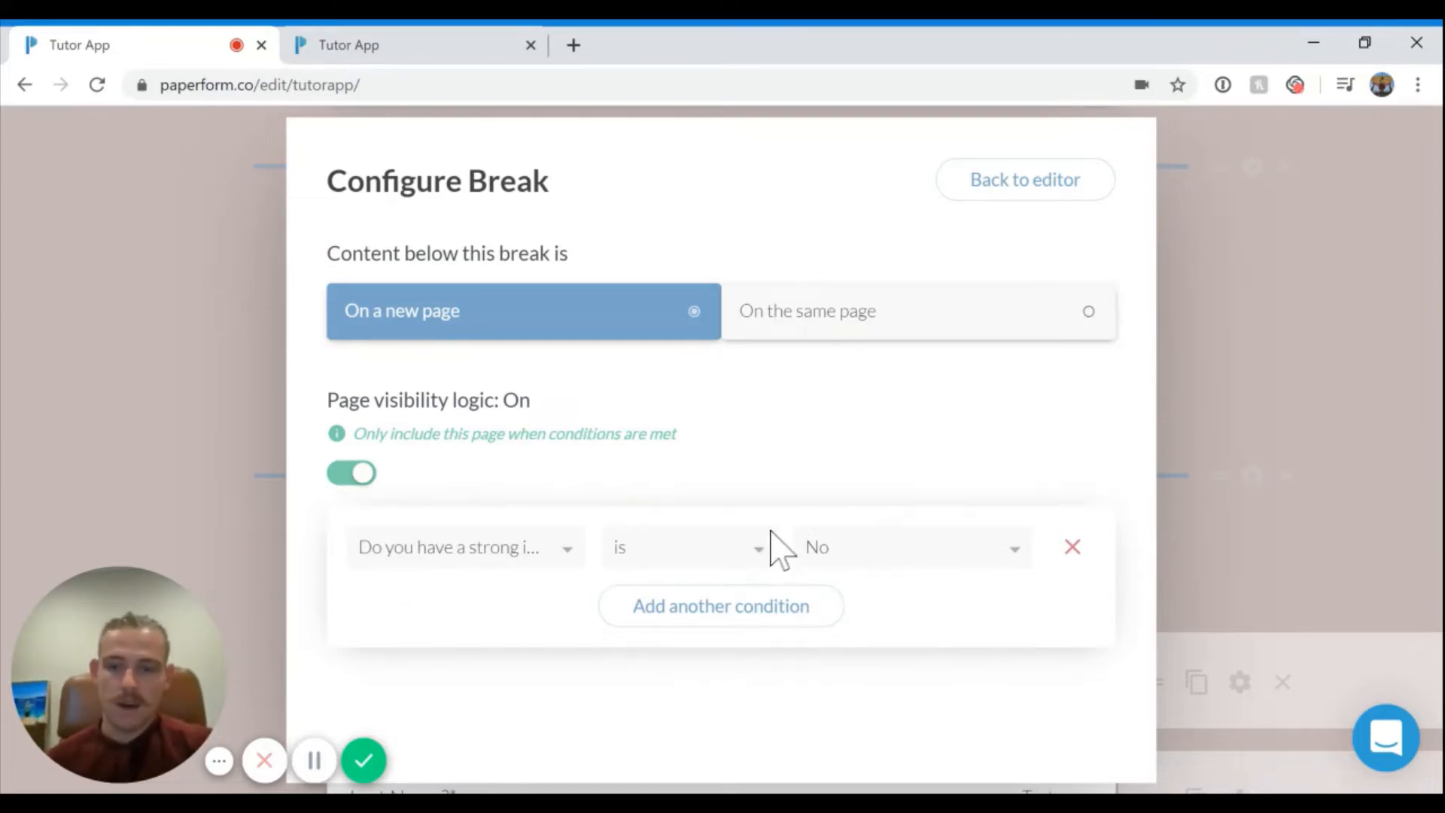
{"action": "left_click", "coordinate": [69, 427]}
Step: Check the page visibility logic of the break above "Student Details." and highlight the "Sorry" message preceding it
{"action": "scroll", "coordinate": [259, 463], "scroll_direction": "down", "scroll_amount": 1}
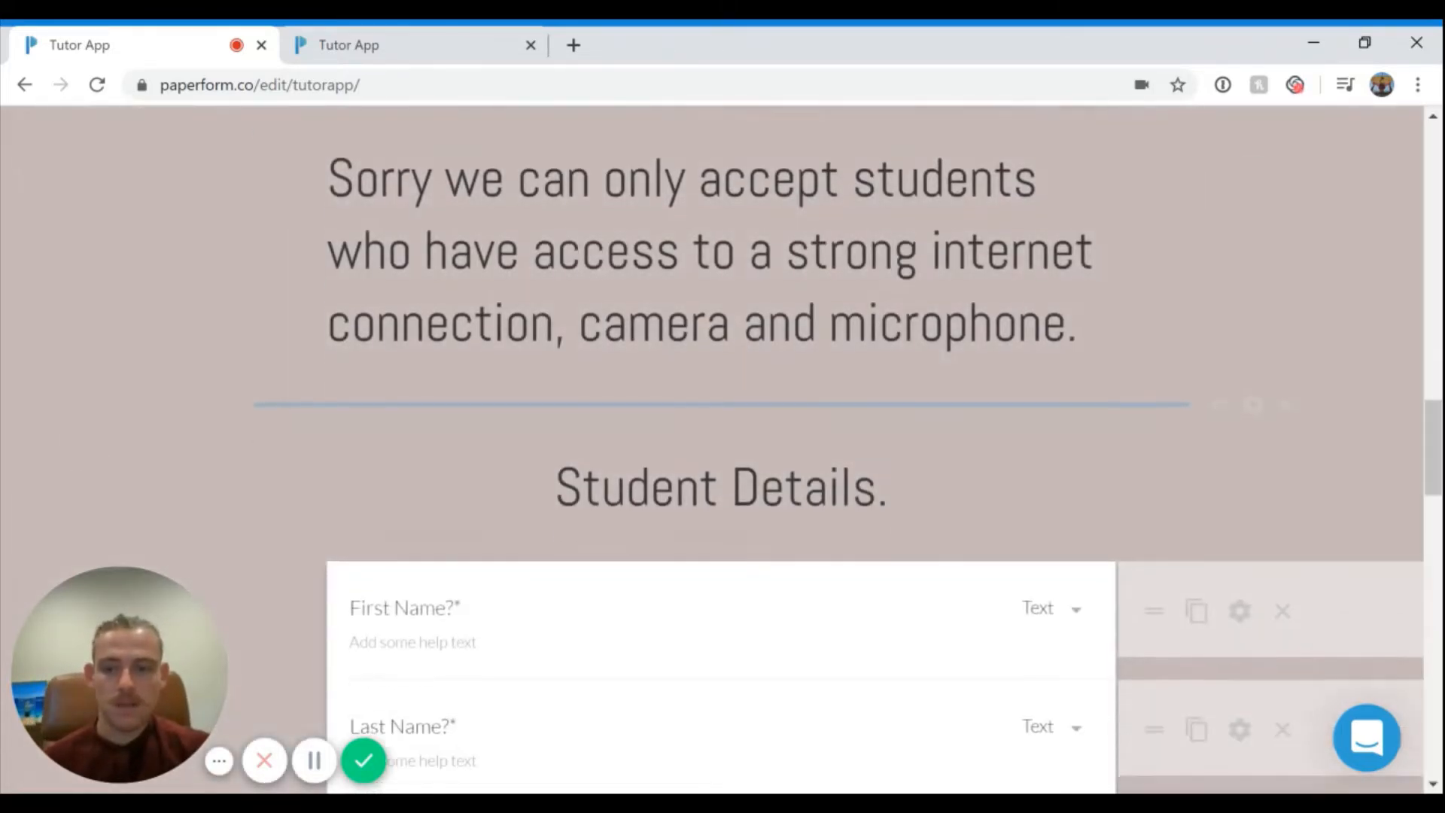
{"action": "left_click", "coordinate": [1248, 367]}
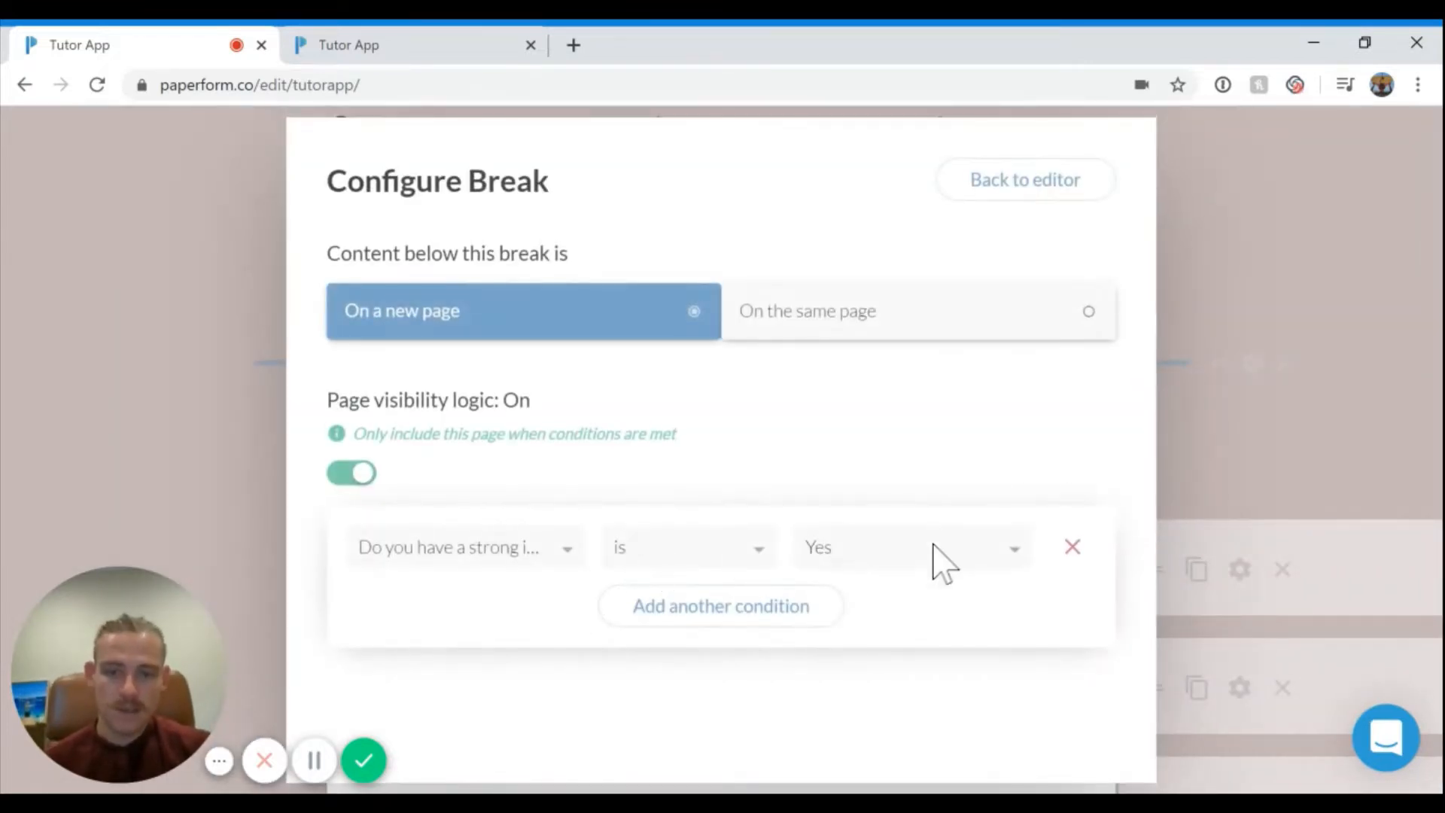
{"action": "left_click", "coordinate": [129, 519]}
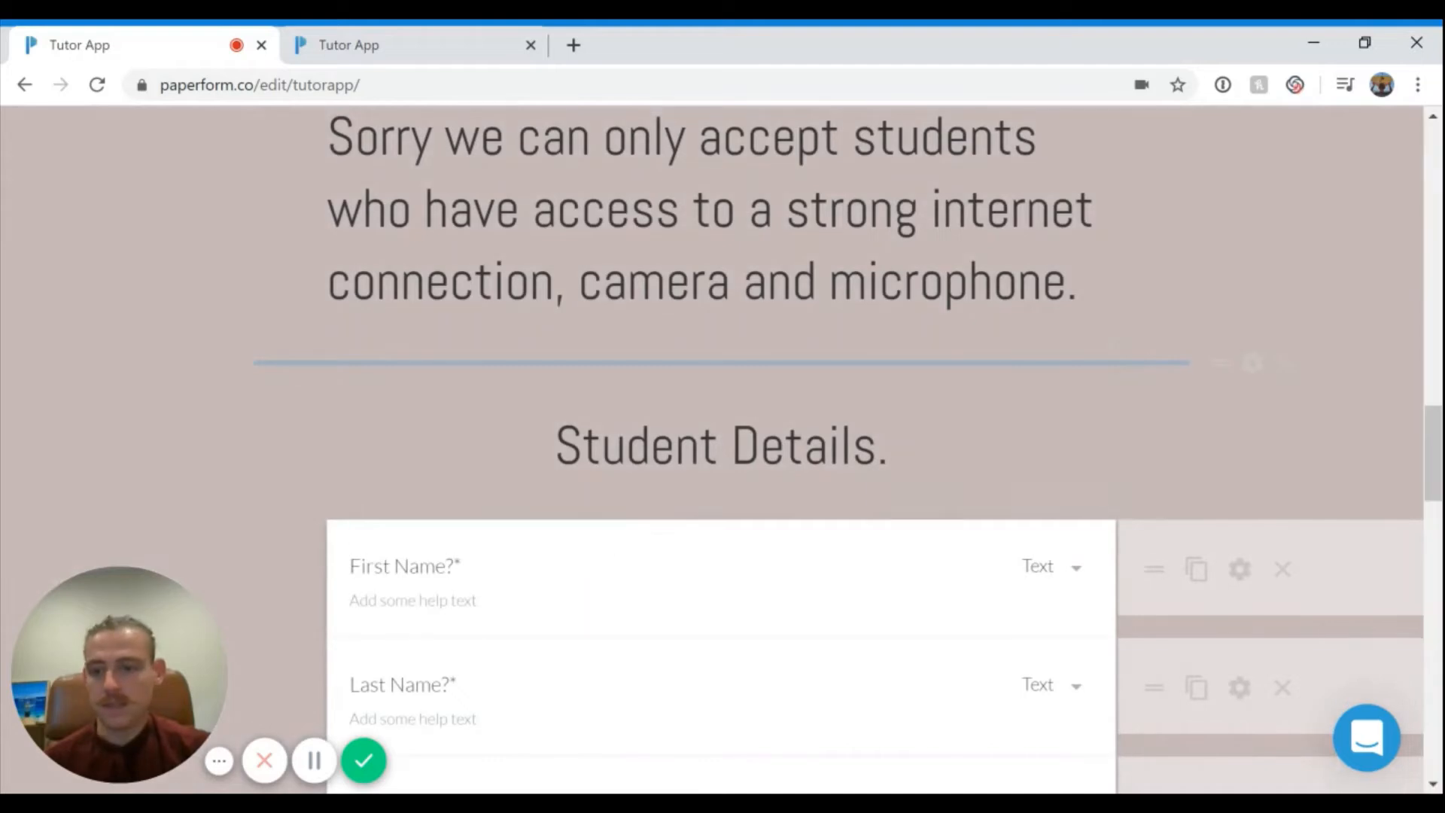
{"action": "scroll", "coordinate": [822, 532], "scroll_direction": "down", "scroll_amount": 2}
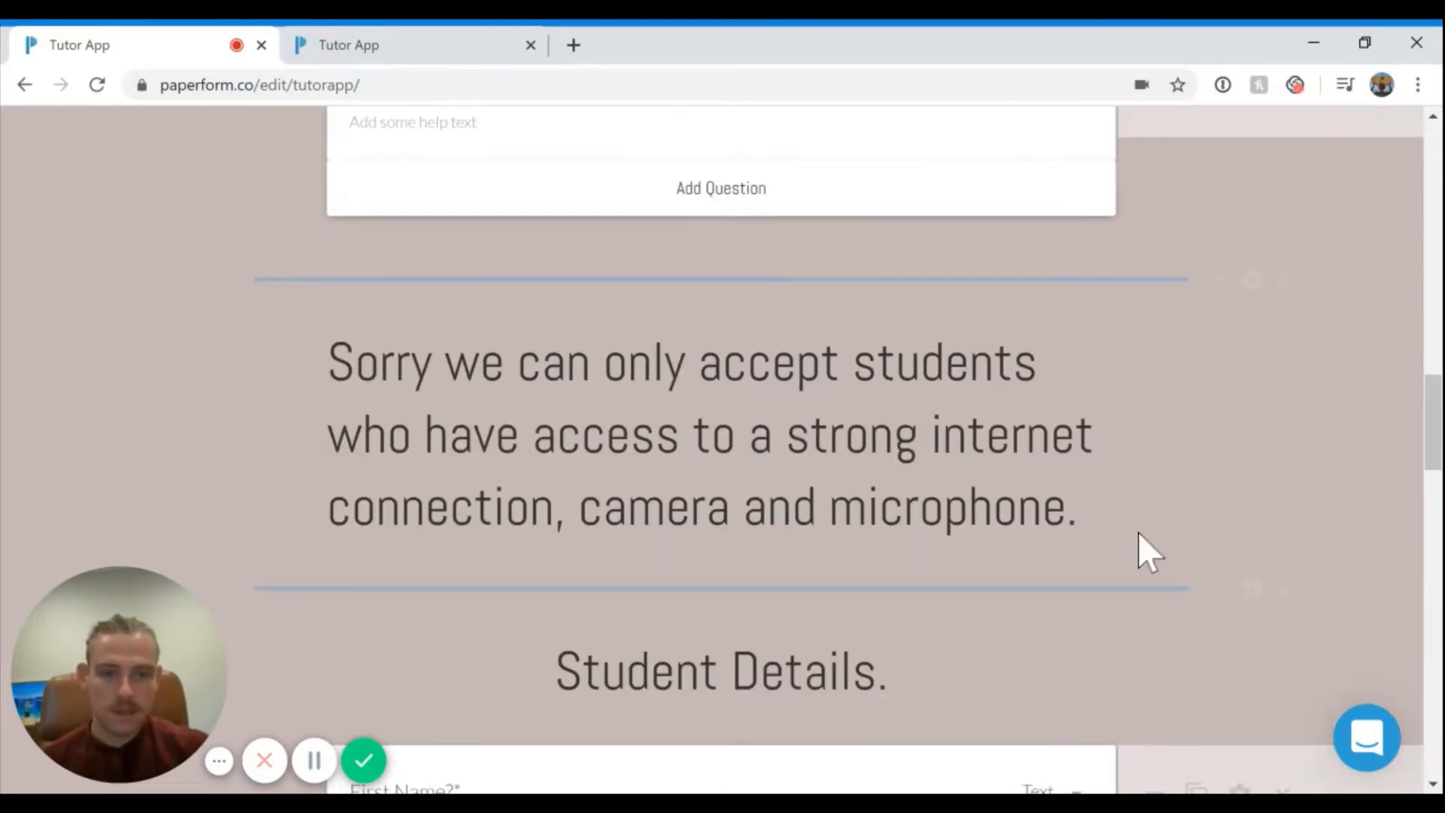
{"action": "left_click_drag", "start_coordinate": [1130, 509], "coordinate": [344, 351]}
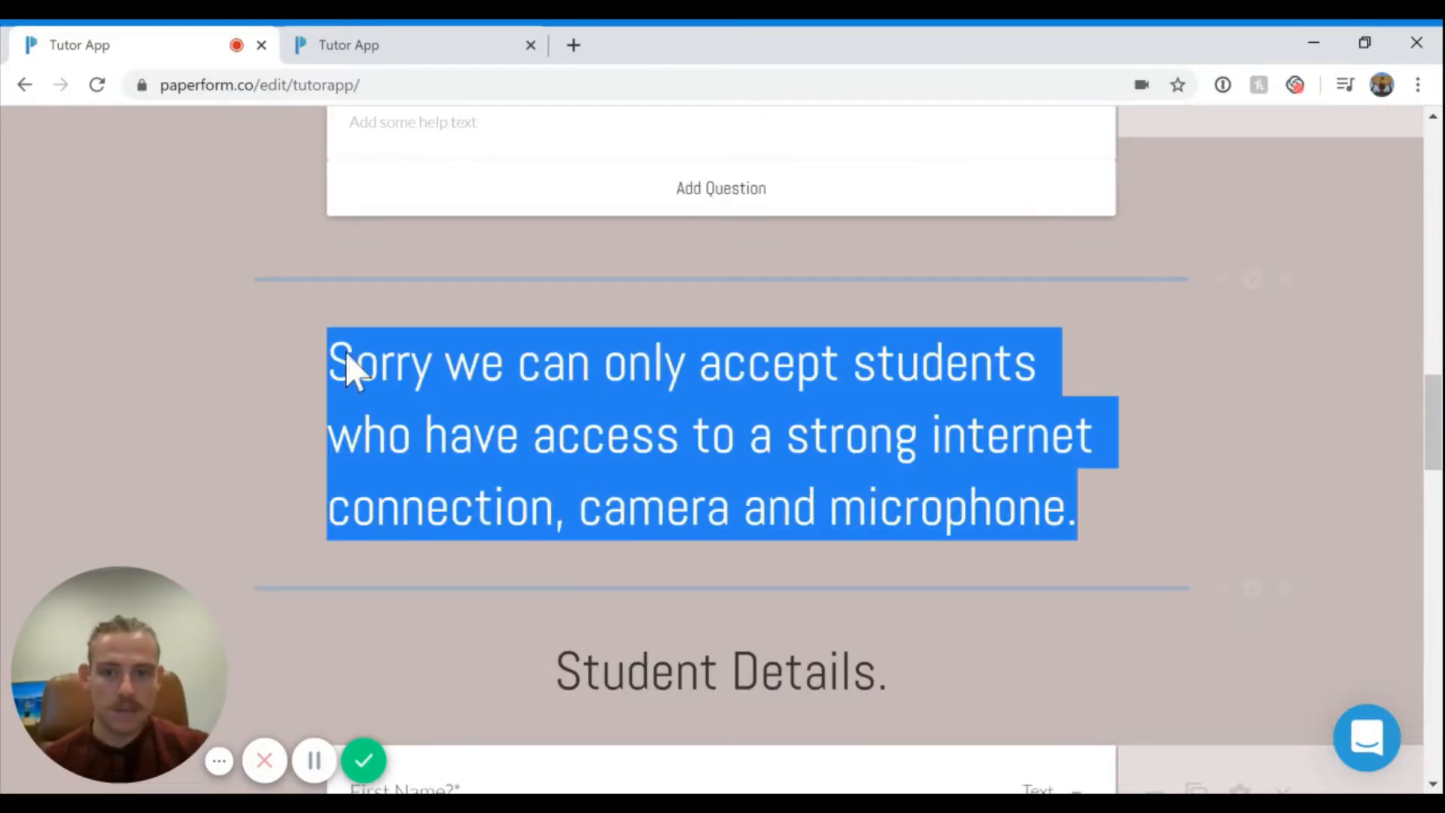
Step: Deselect the "Sorry" message and review the page visibility condition of the break above "Student Details." again
{"action": "left_click", "coordinate": [344, 350]}
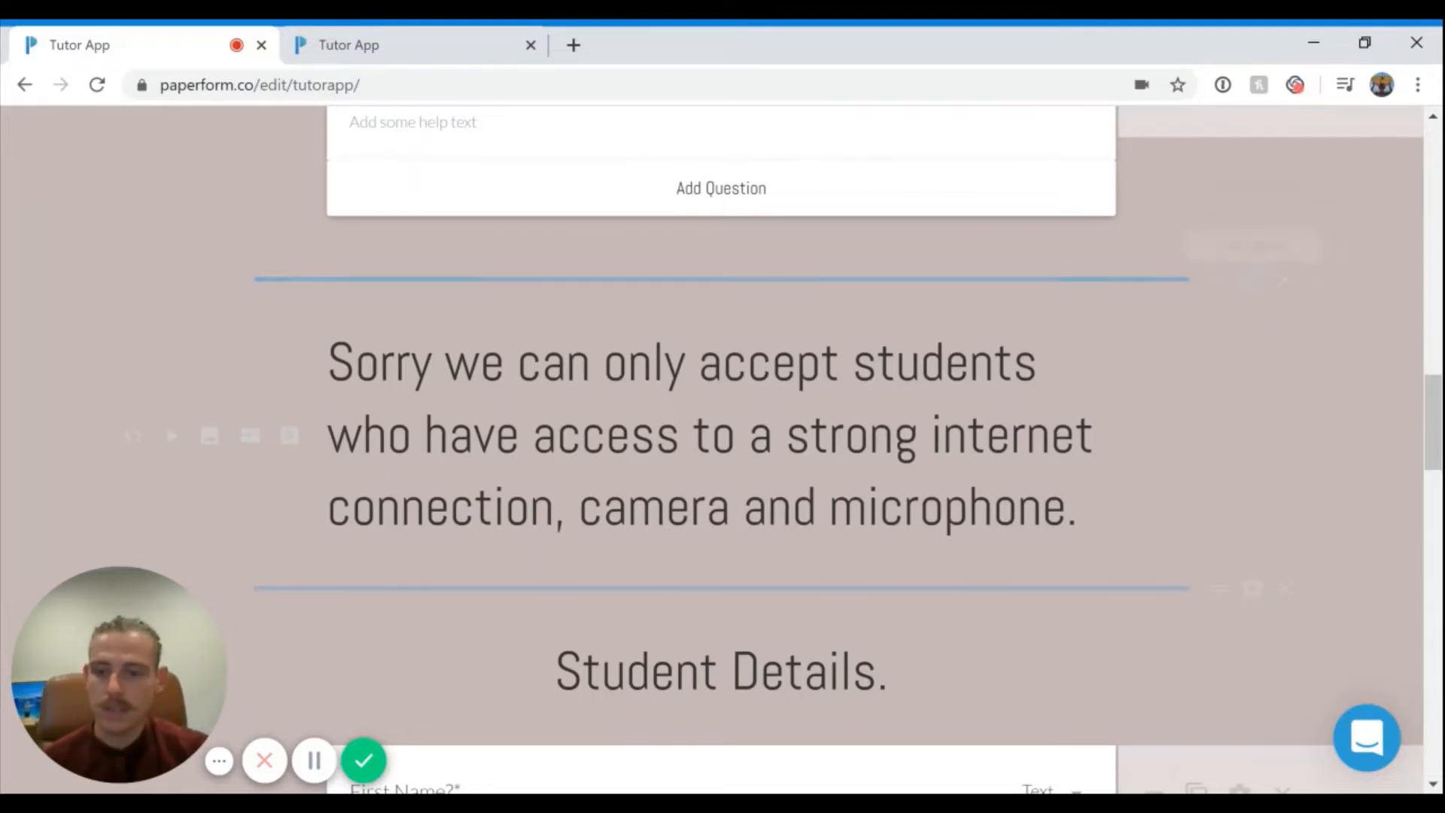
{"action": "scroll", "coordinate": [1253, 339], "scroll_direction": "down", "scroll_amount": 3}
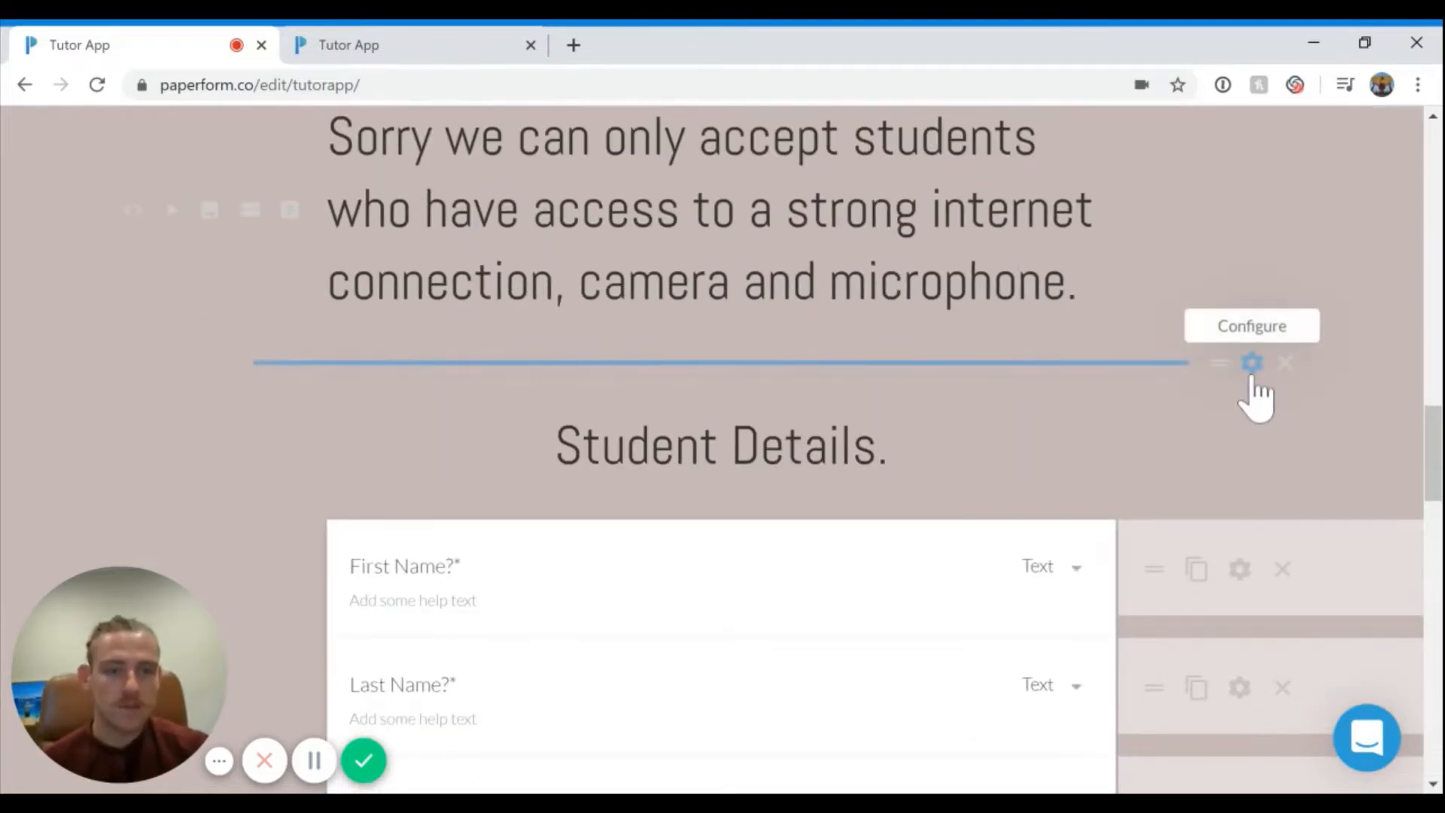
{"action": "left_click", "coordinate": [1252, 375]}
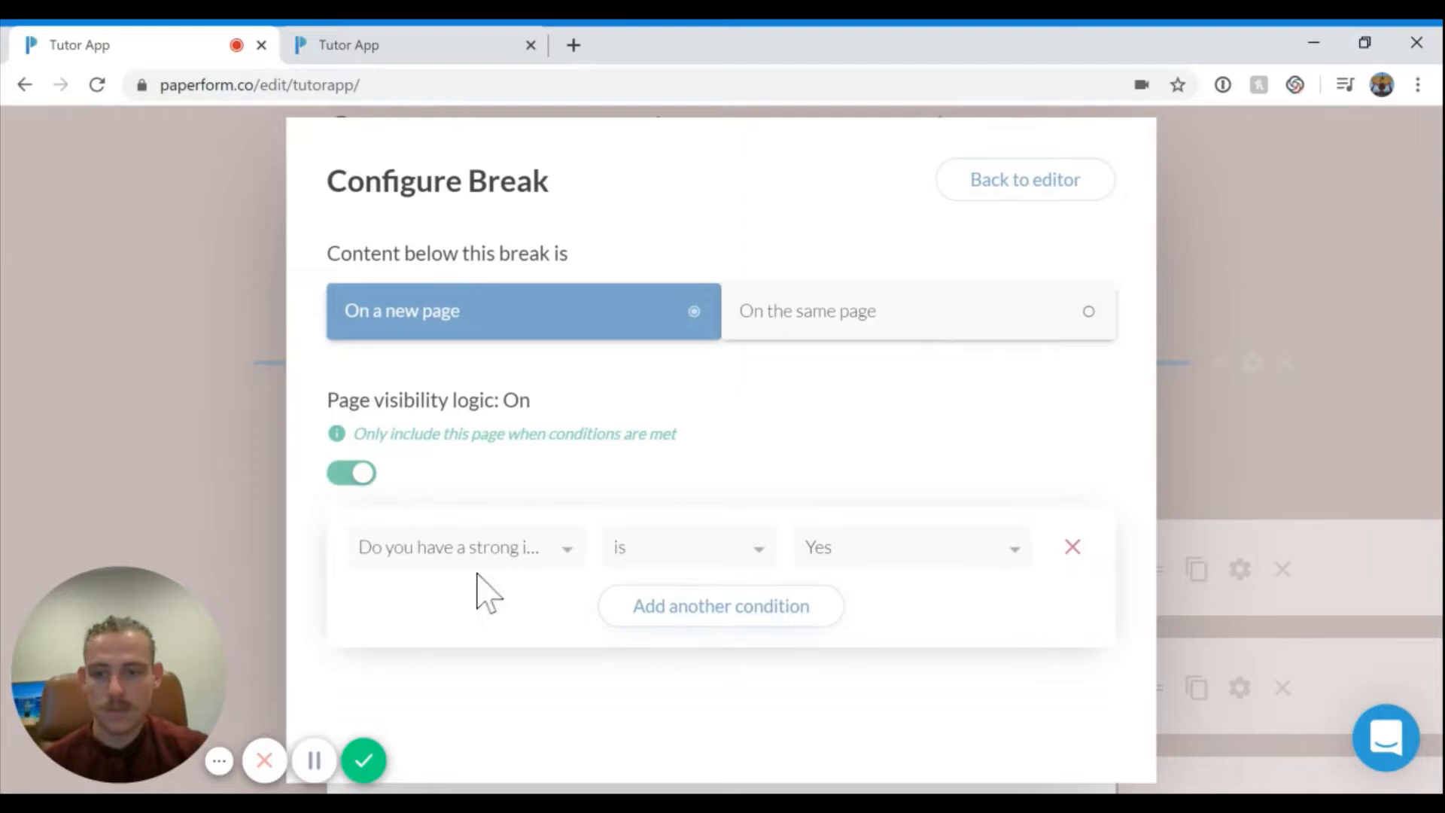
{"action": "left_click", "coordinate": [232, 453]}
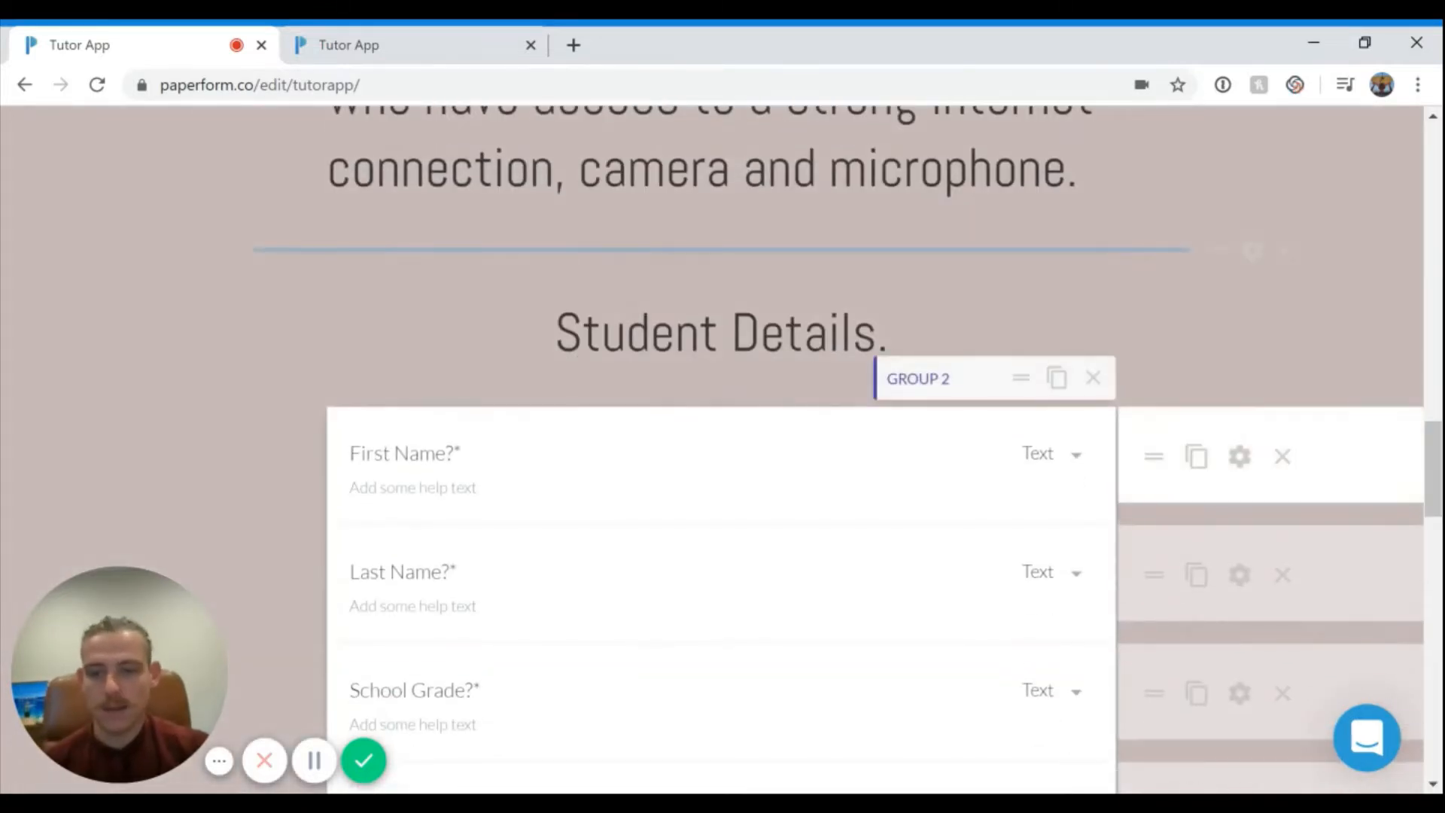
Step: Review the "Student Details." questions and examine the answer options and settings of "Subject you want tutored"
{"action": "scroll", "coordinate": [722, 452], "scroll_direction": "down", "scroll_amount": 2}
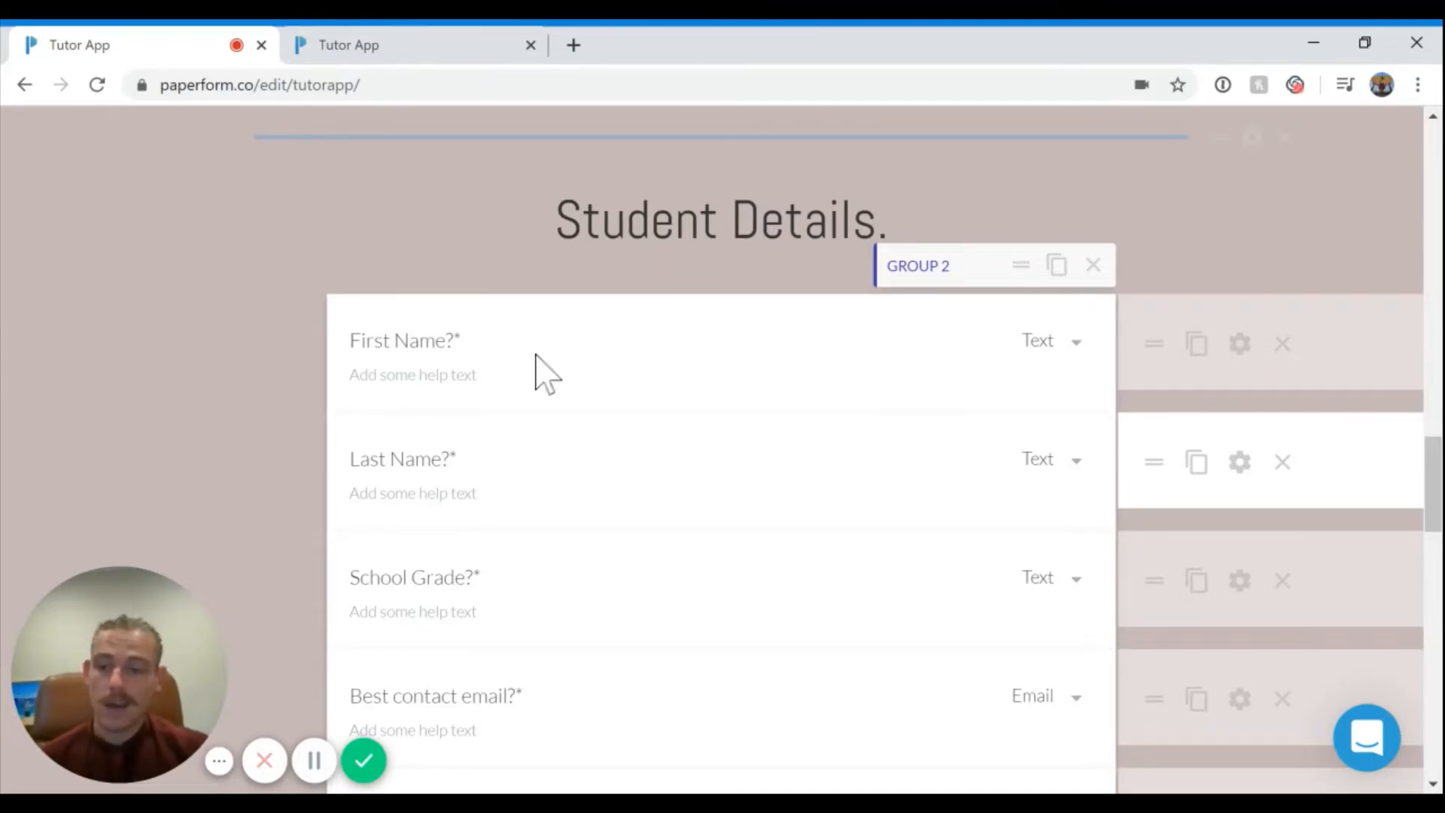
{"action": "scroll", "coordinate": [481, 365], "scroll_direction": "down", "scroll_amount": 2}
{"action": "scroll", "coordinate": [489, 380], "scroll_direction": "down", "scroll_amount": 5}
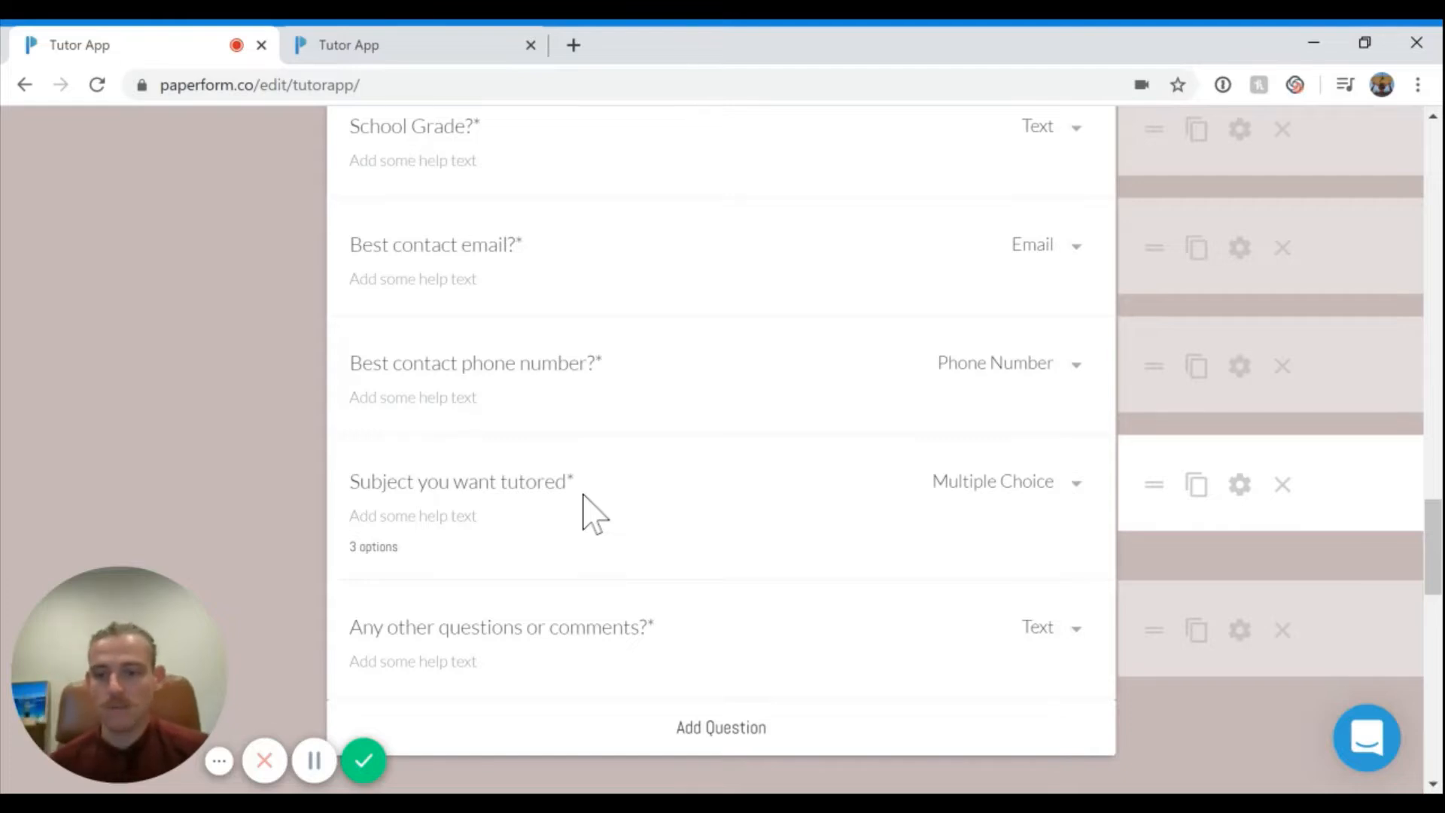
{"action": "left_click", "coordinate": [1240, 488]}
{"action": "scroll", "coordinate": [762, 540], "scroll_direction": "down", "scroll_amount": 3}
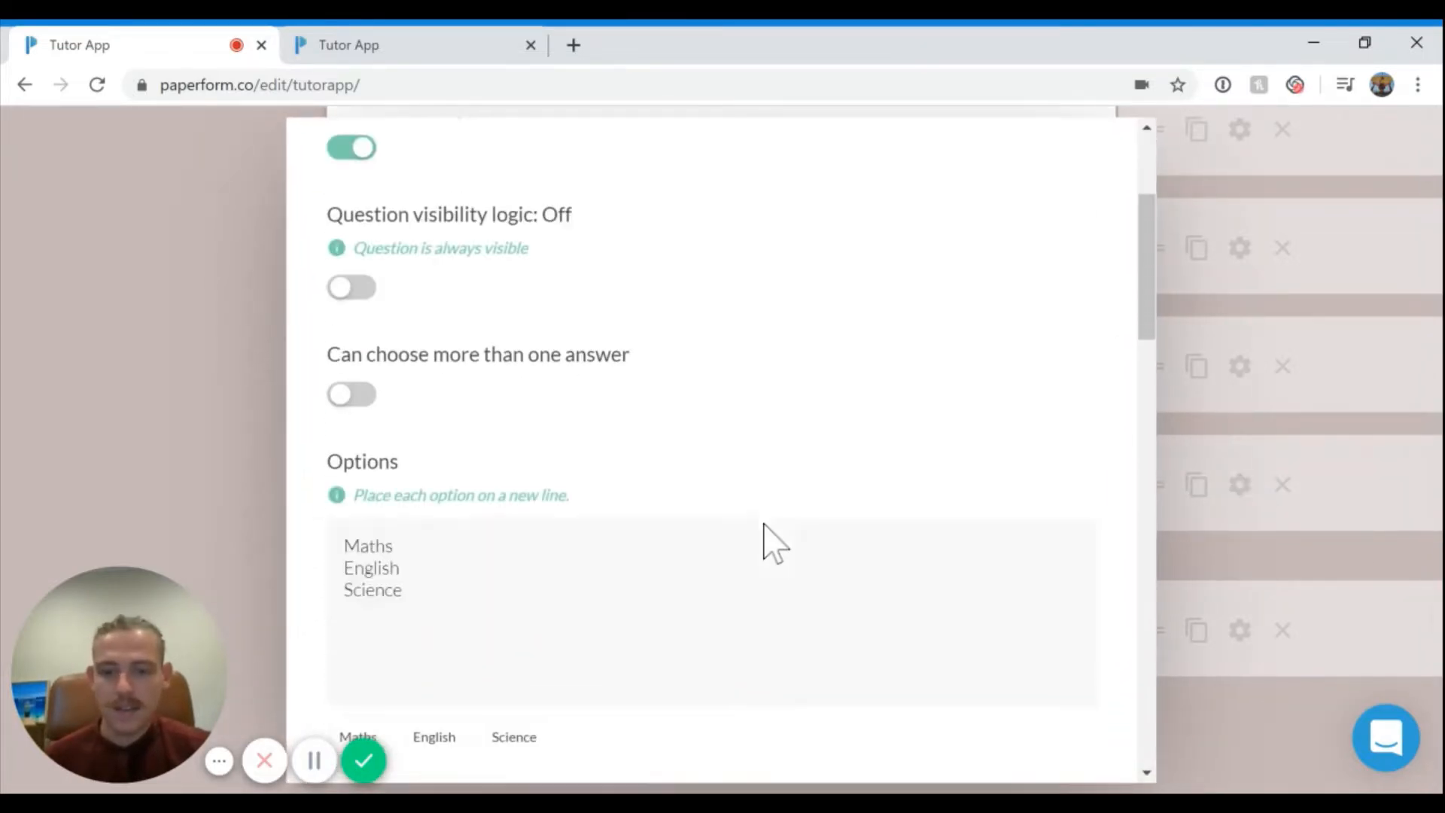
{"action": "scroll", "coordinate": [762, 540], "scroll_direction": "down", "scroll_amount": 3}
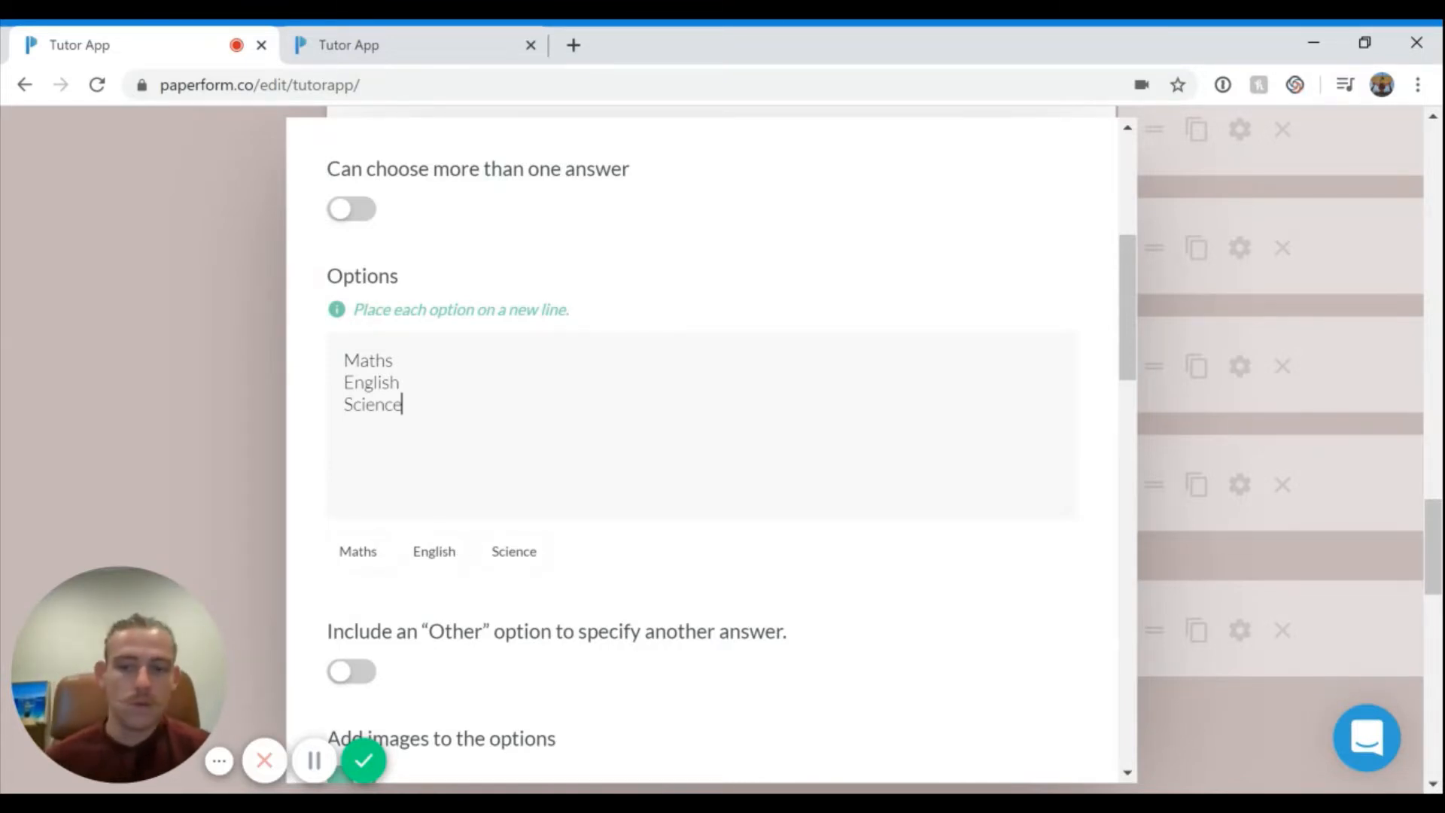
{"action": "scroll", "coordinate": [413, 491], "scroll_direction": "up", "scroll_amount": 3}
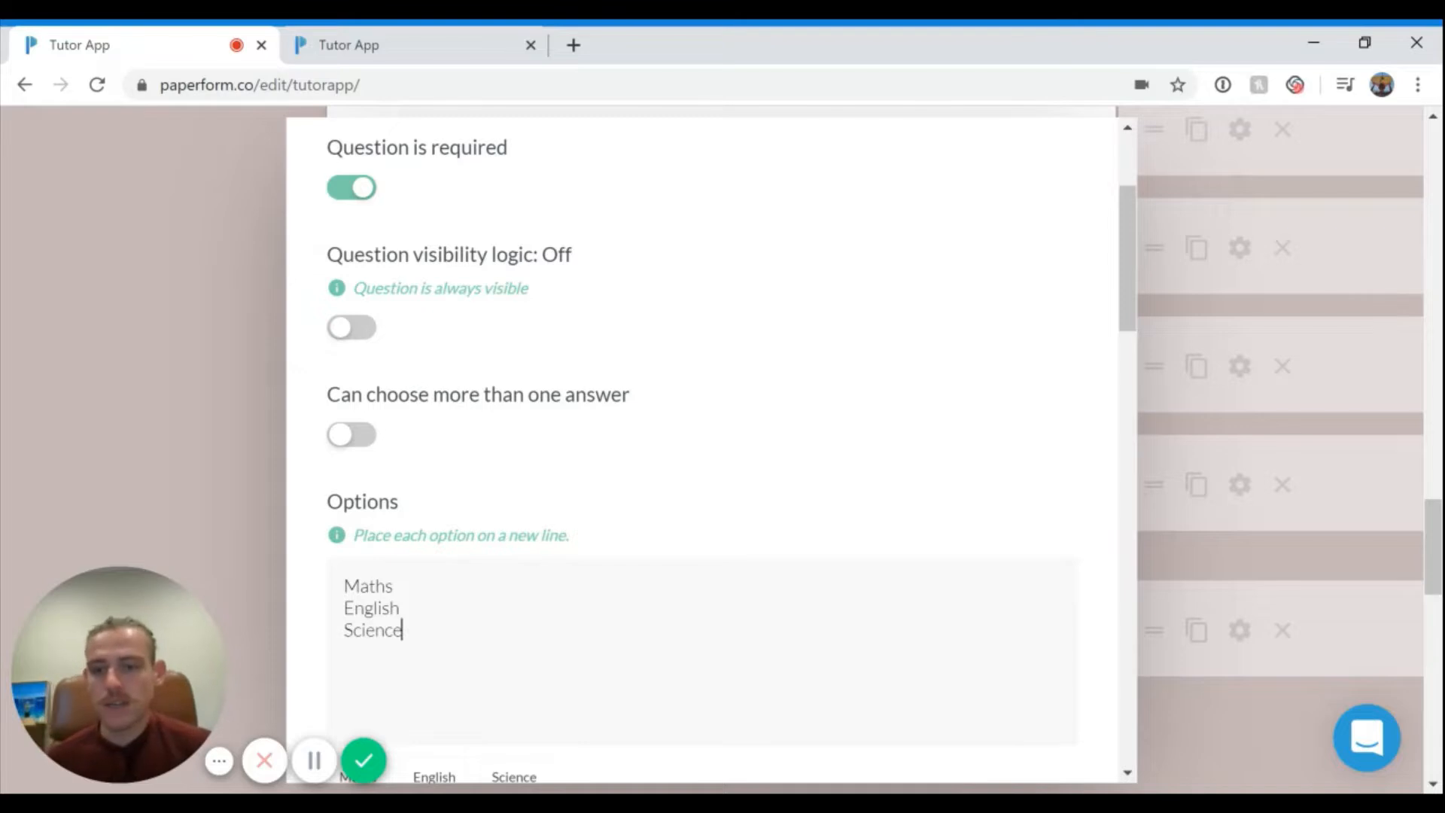
{"action": "left_click", "coordinate": [93, 489]}
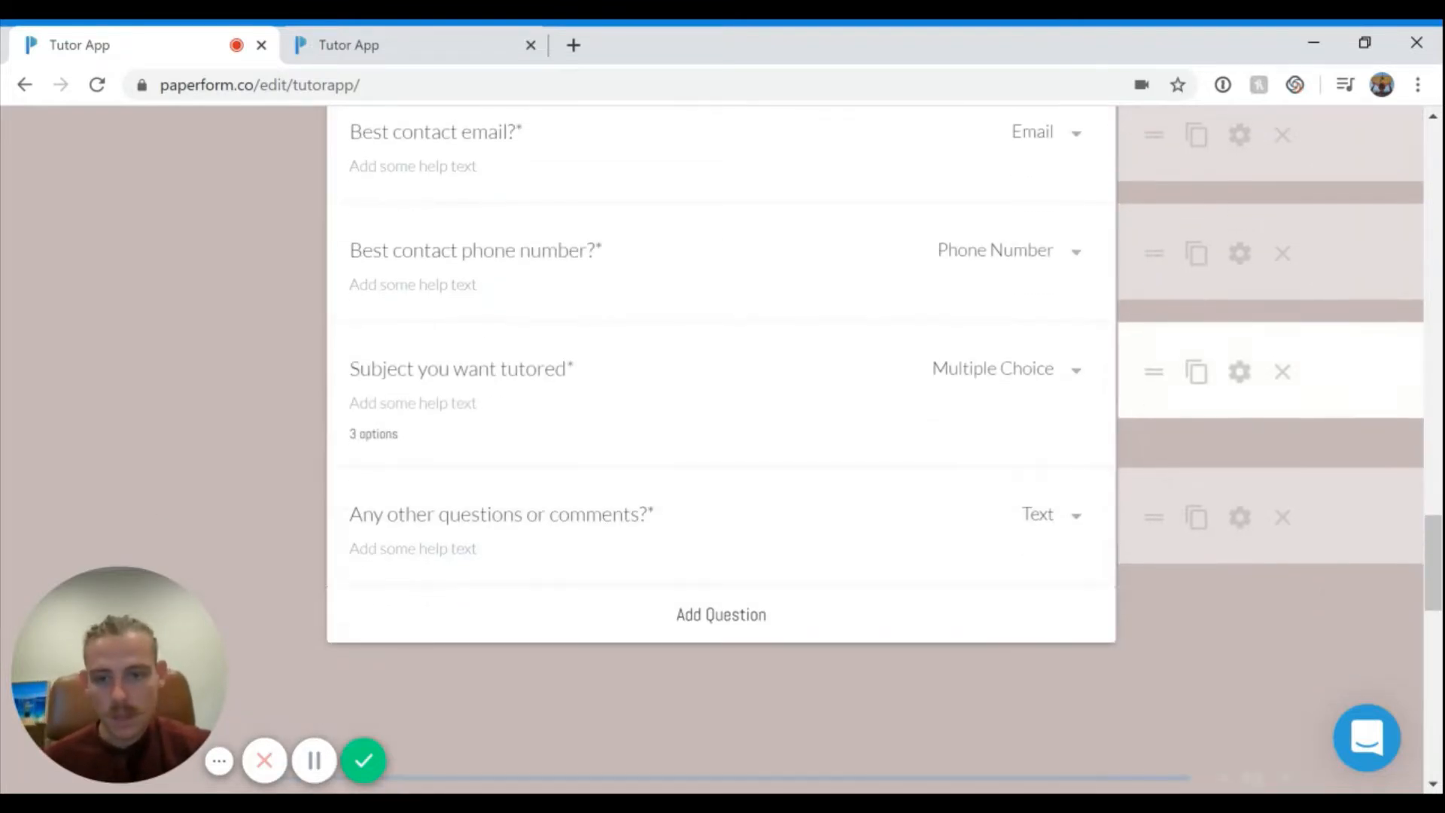
Step: Examine the visibility logic and answer options of "How long are we going to focus on this subject?" in the booking section
{"action": "scroll", "coordinate": [485, 496], "scroll_direction": "down", "scroll_amount": 5}
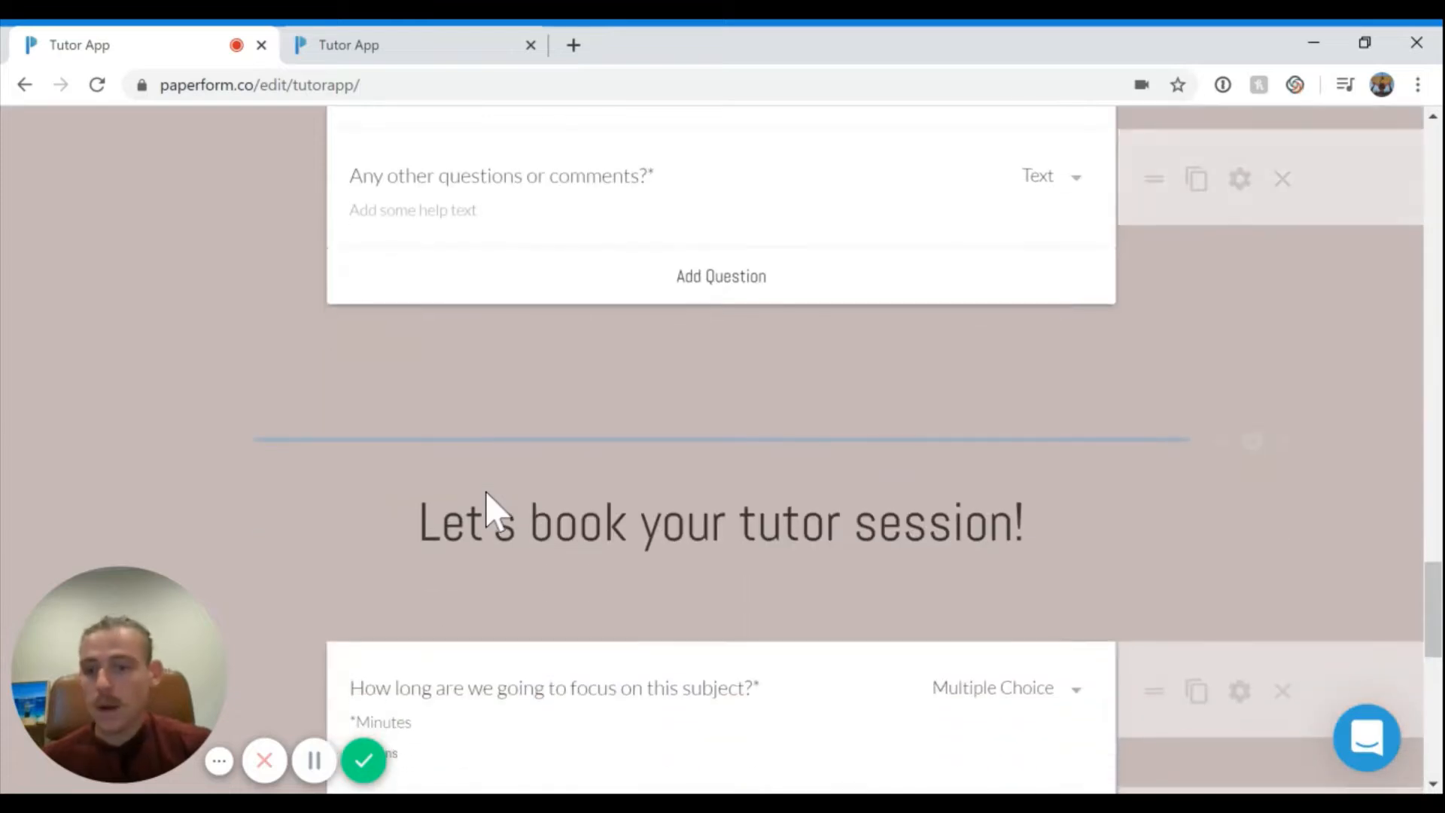
{"action": "scroll", "coordinate": [485, 493], "scroll_direction": "down", "scroll_amount": 2}
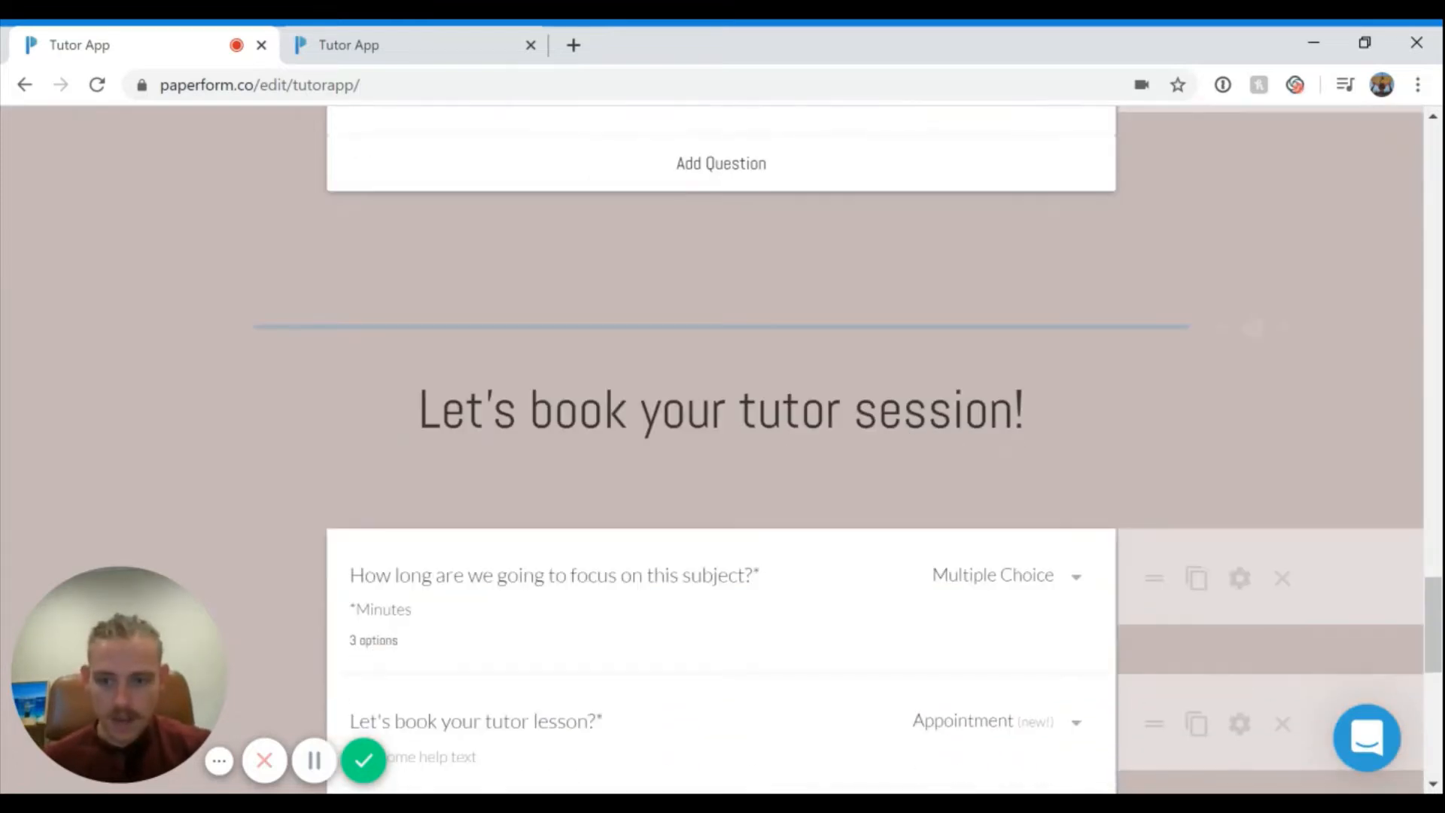
{"action": "scroll", "coordinate": [485, 493], "scroll_direction": "down", "scroll_amount": 2}
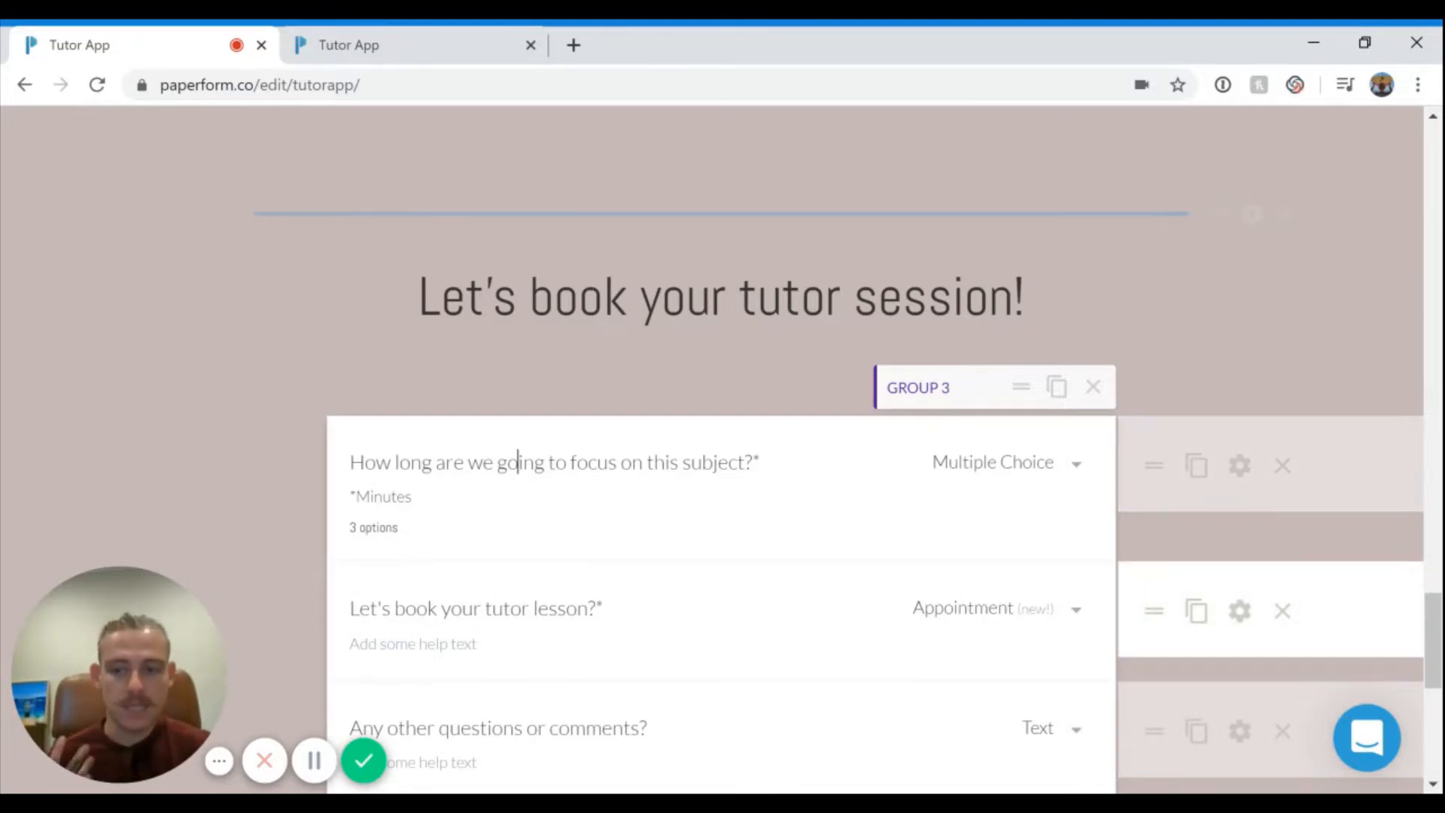
{"action": "left_click", "coordinate": [1240, 471]}
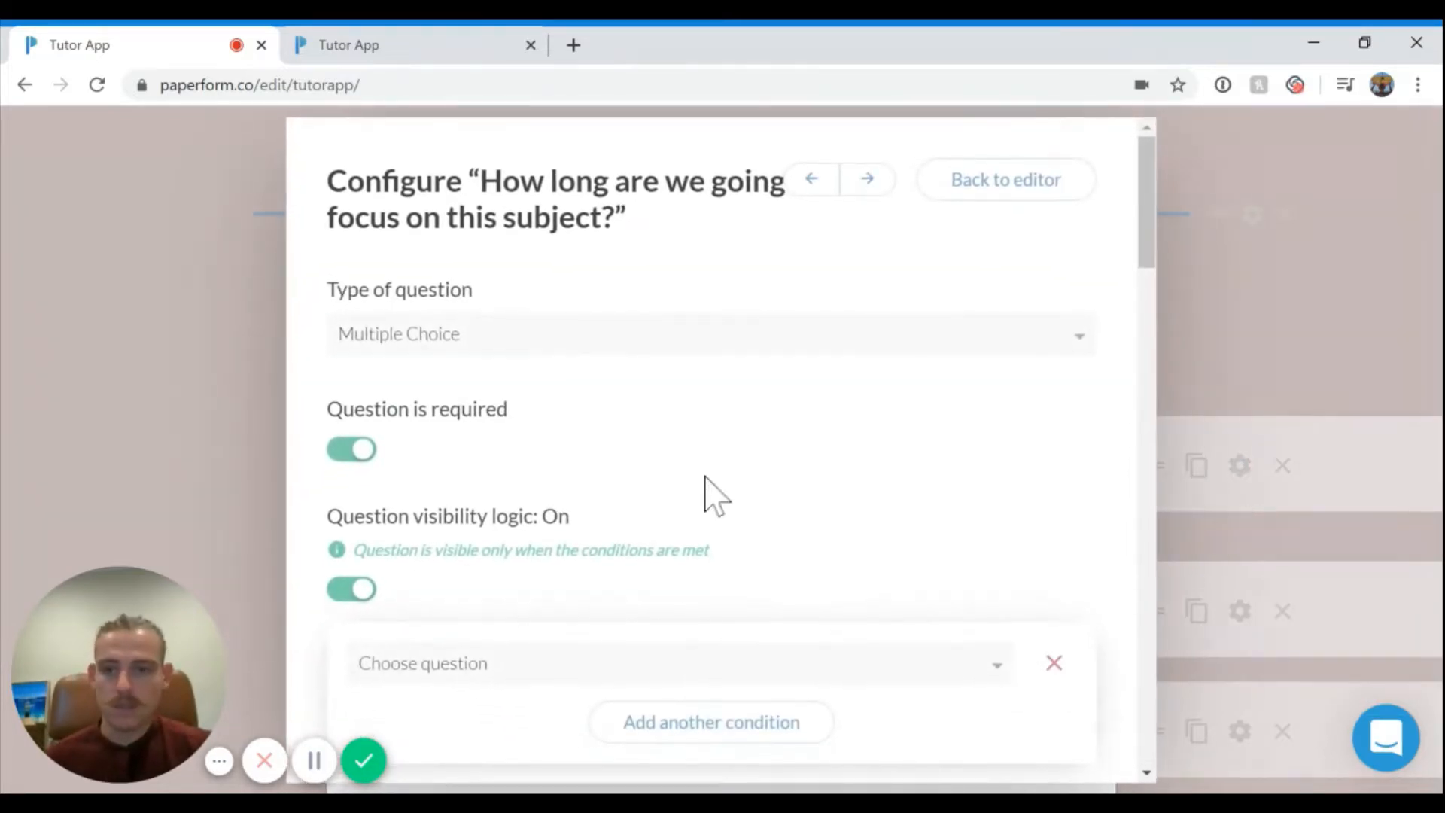
{"action": "scroll", "coordinate": [707, 489], "scroll_direction": "down", "scroll_amount": 2}
{"action": "scroll", "coordinate": [715, 491], "scroll_direction": "down", "scroll_amount": 7}
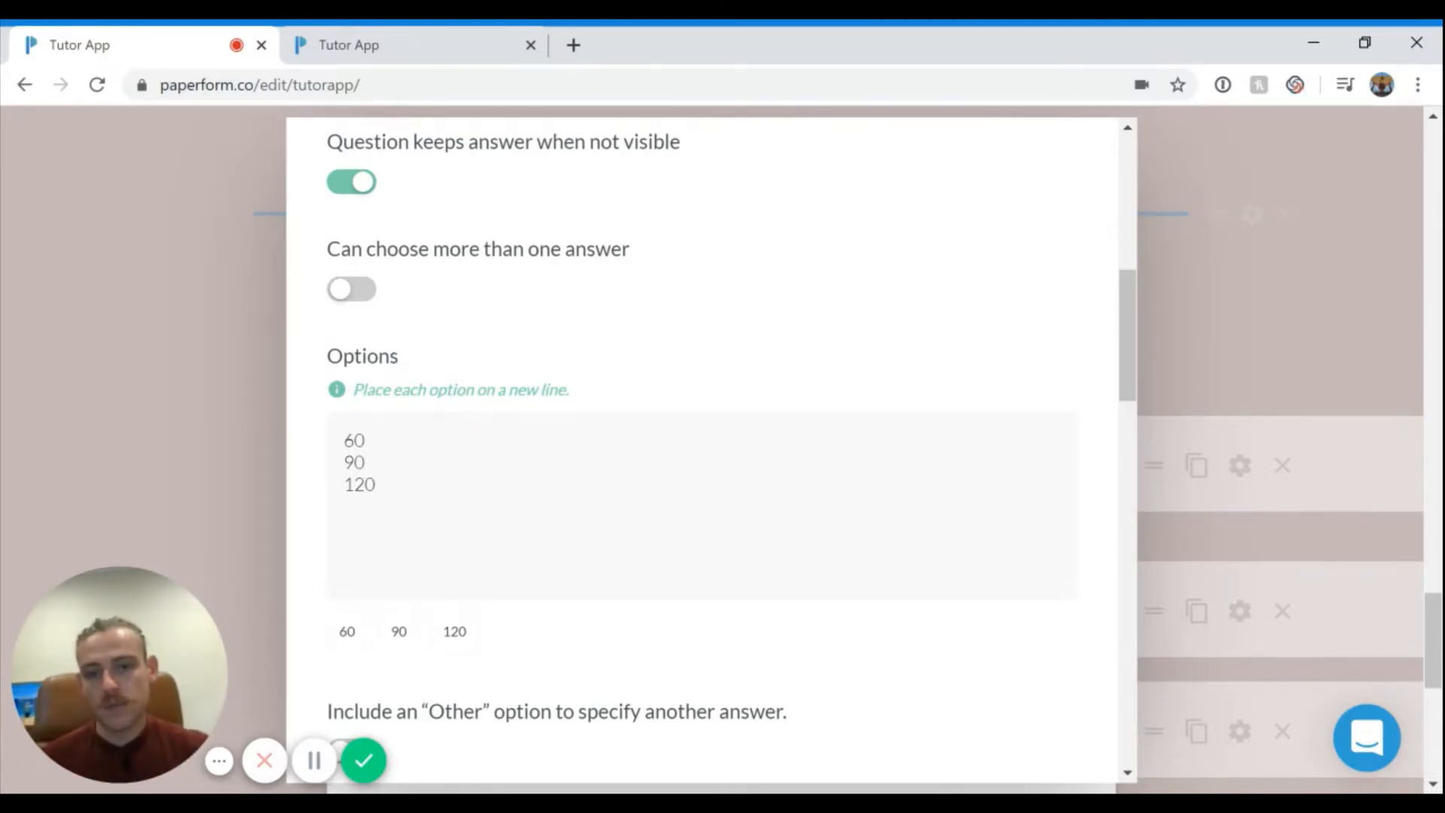
{"action": "left_click", "coordinate": [160, 477]}
Step: Open the form's payment configuration and review its settings through to the pricing rules based on session length
{"action": "scroll", "coordinate": [597, 493], "scroll_direction": "up", "scroll_amount": 5}
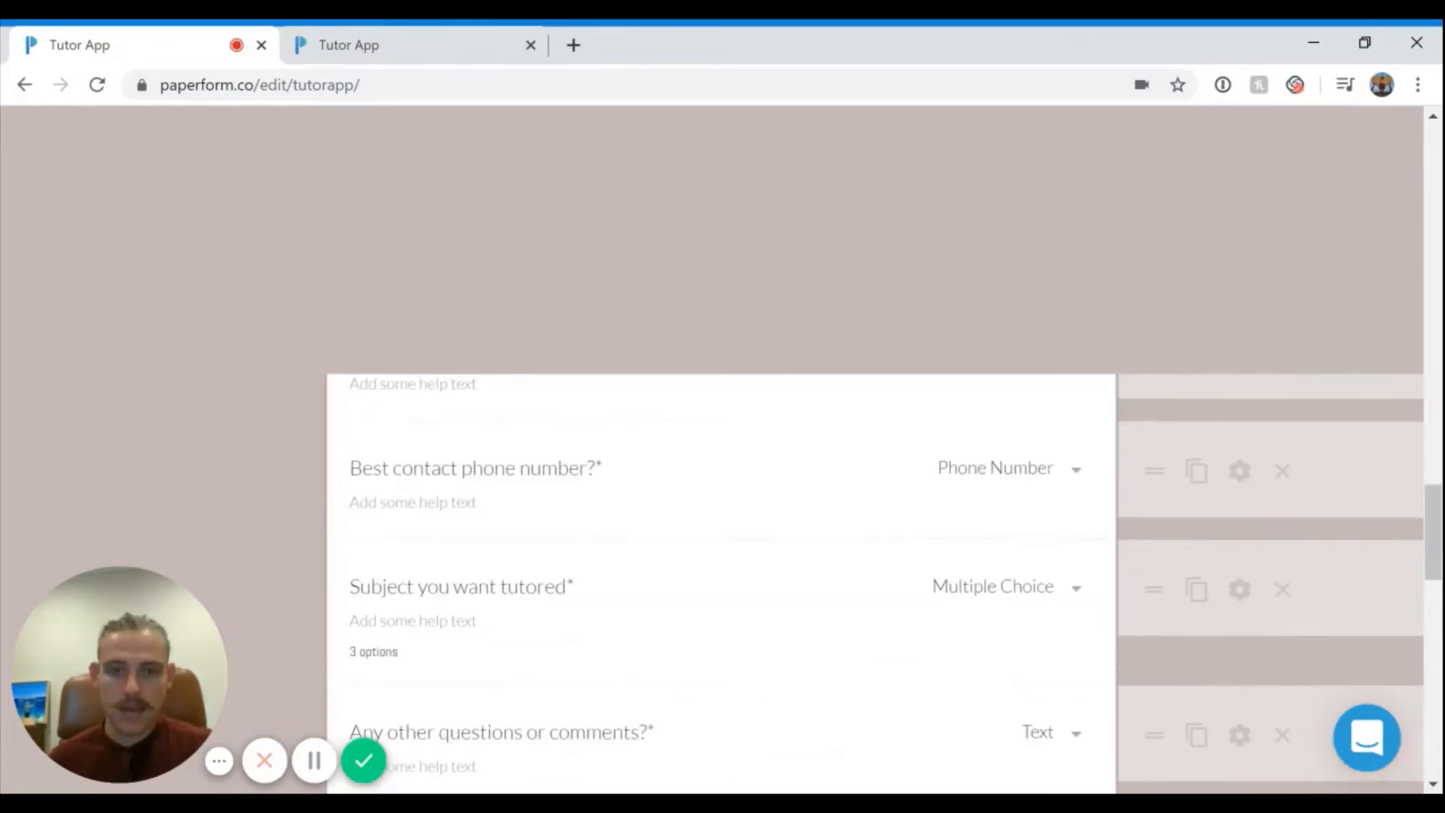
{"action": "scroll", "coordinate": [638, 480], "scroll_direction": "up", "scroll_amount": 5}
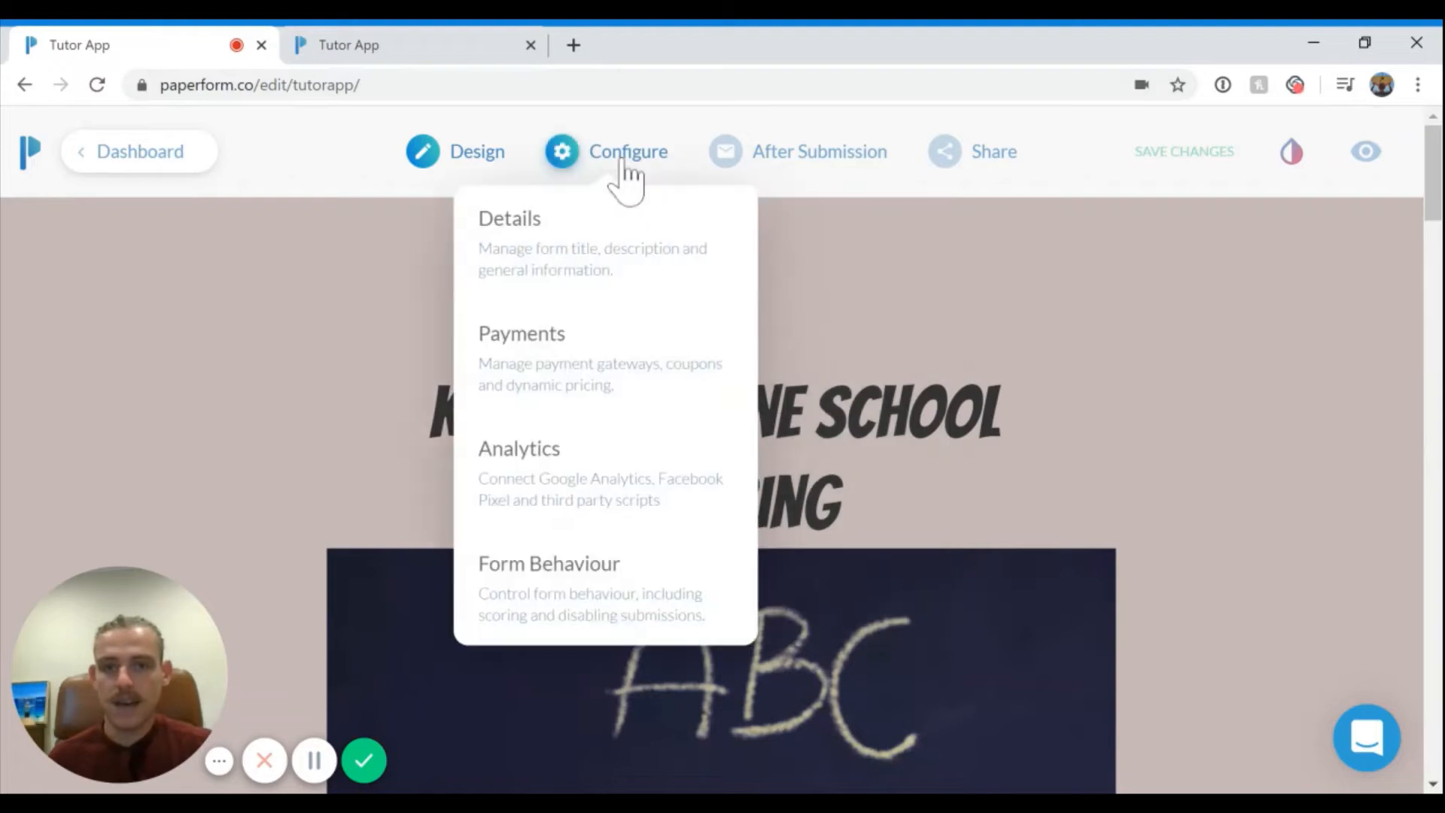
{"action": "left_click", "coordinate": [621, 160]}
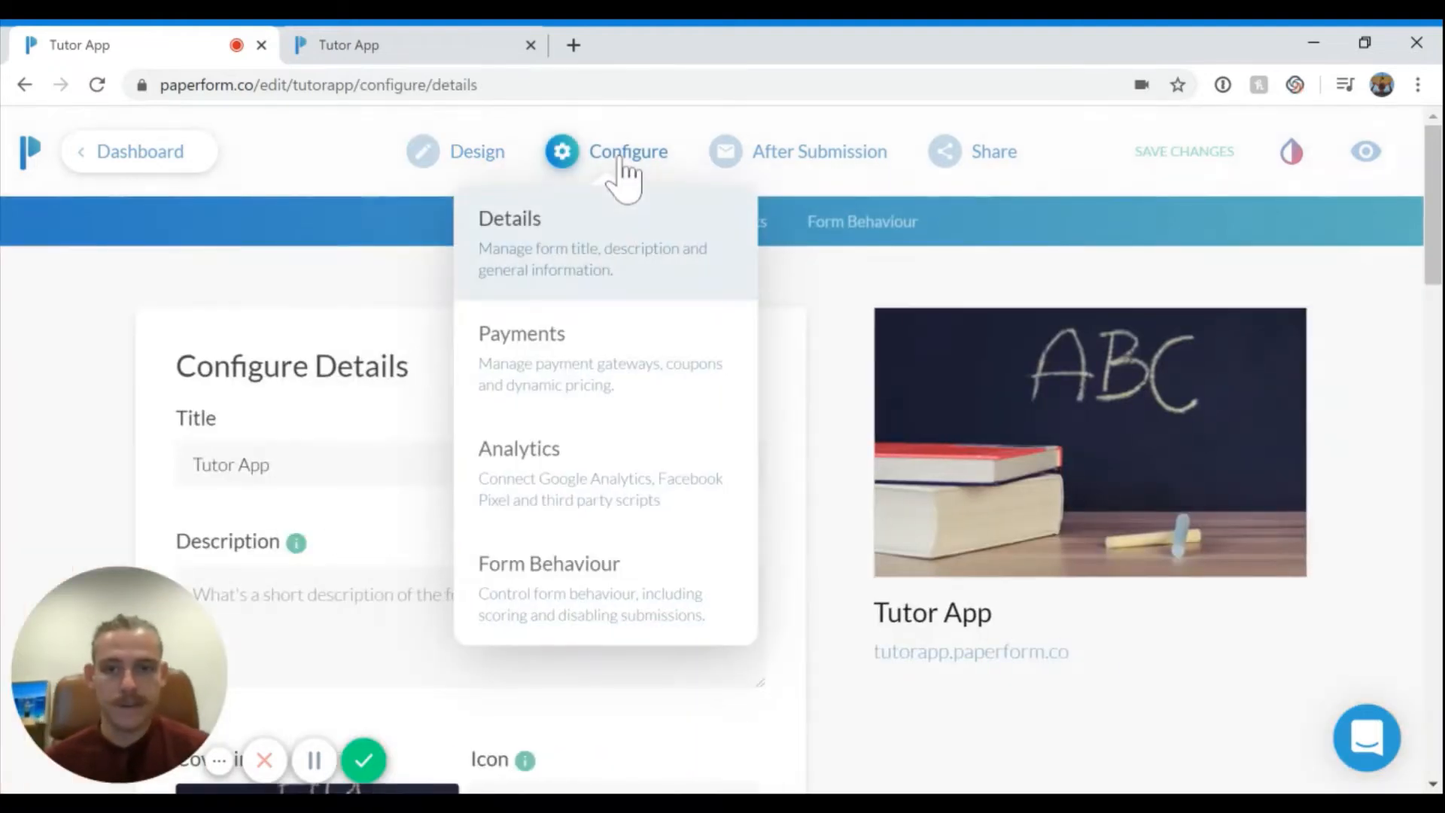
{"action": "left_click", "coordinate": [587, 380]}
{"action": "scroll", "coordinate": [590, 390], "scroll_direction": "down", "scroll_amount": 12}
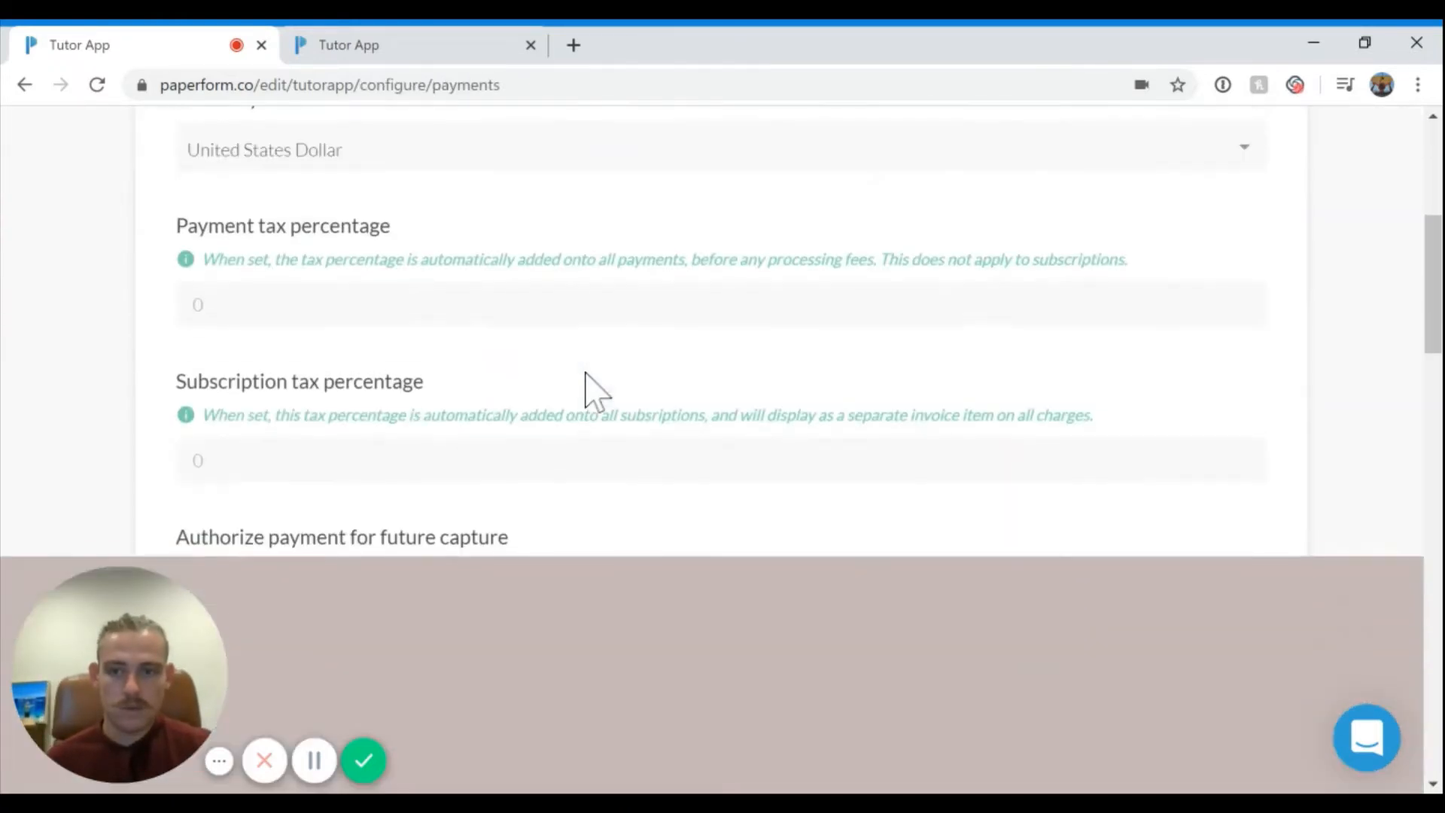
{"action": "left_click", "coordinate": [219, 760]}
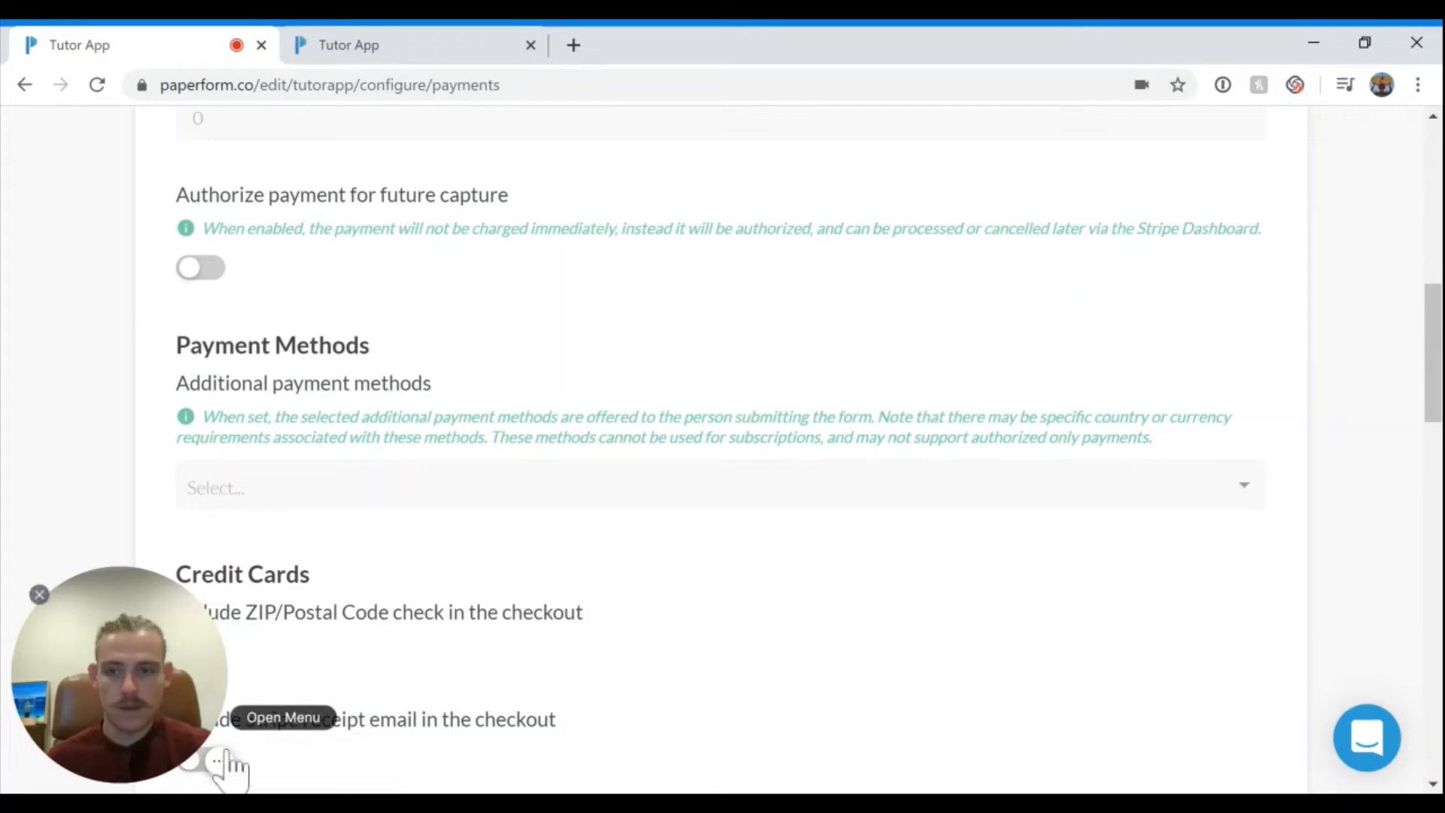
{"action": "scroll", "coordinate": [356, 596], "scroll_direction": "down", "scroll_amount": 2}
{"action": "scroll", "coordinate": [357, 596], "scroll_direction": "down", "scroll_amount": 12}
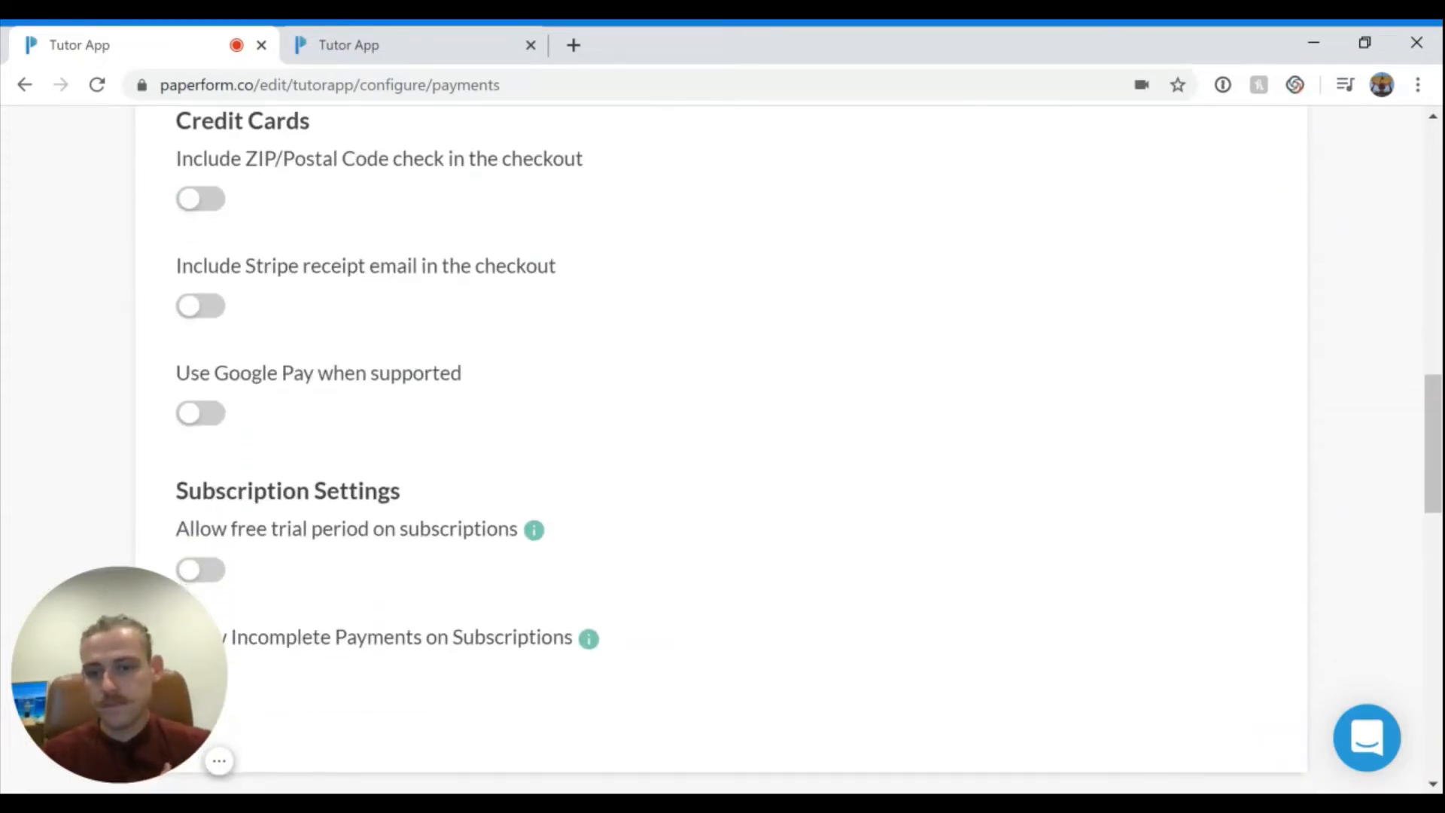
{"action": "scroll", "coordinate": [456, 451], "scroll_direction": "down", "scroll_amount": 7}
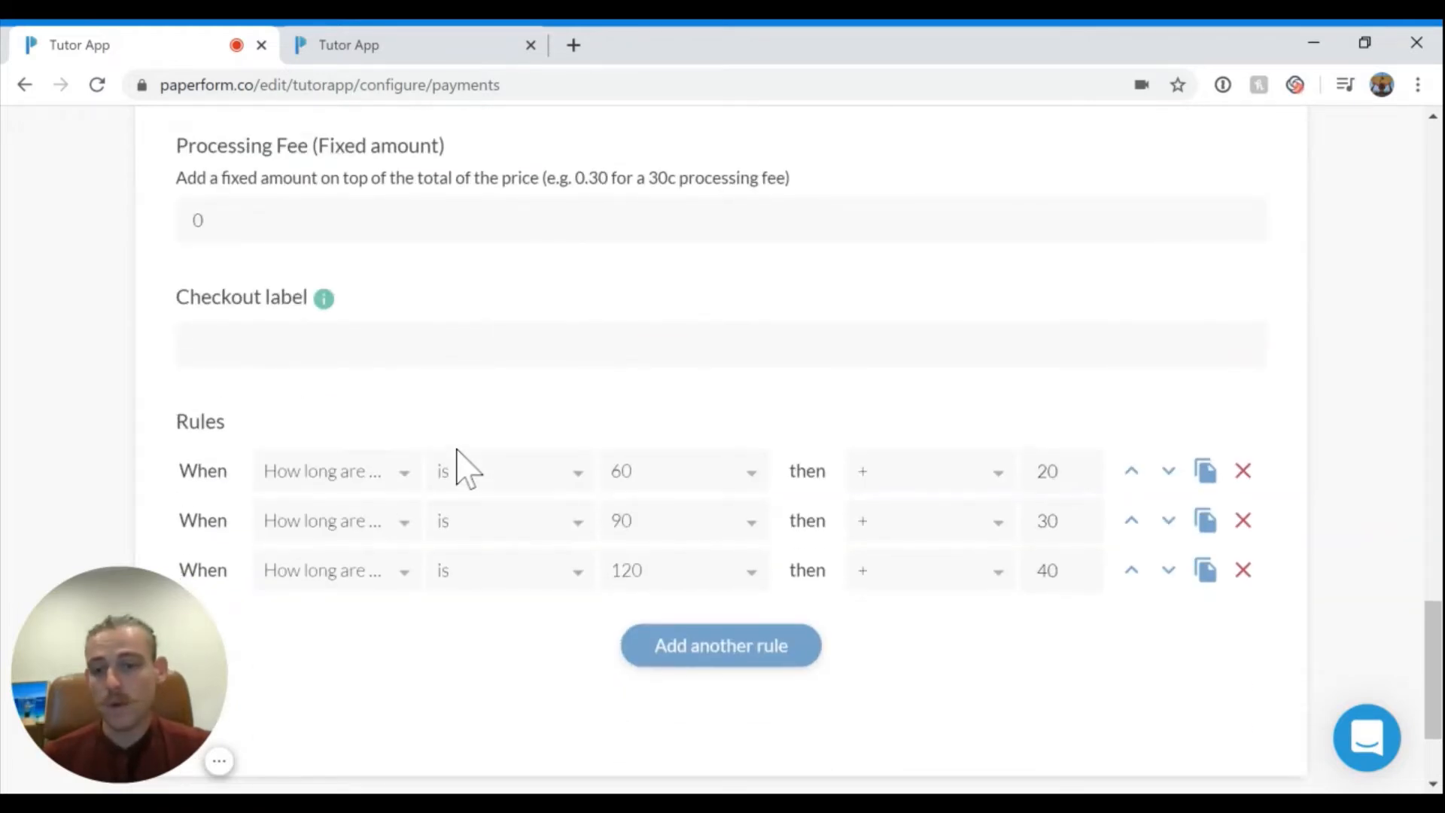
{"action": "scroll", "coordinate": [457, 451], "scroll_direction": "down", "scroll_amount": 2}
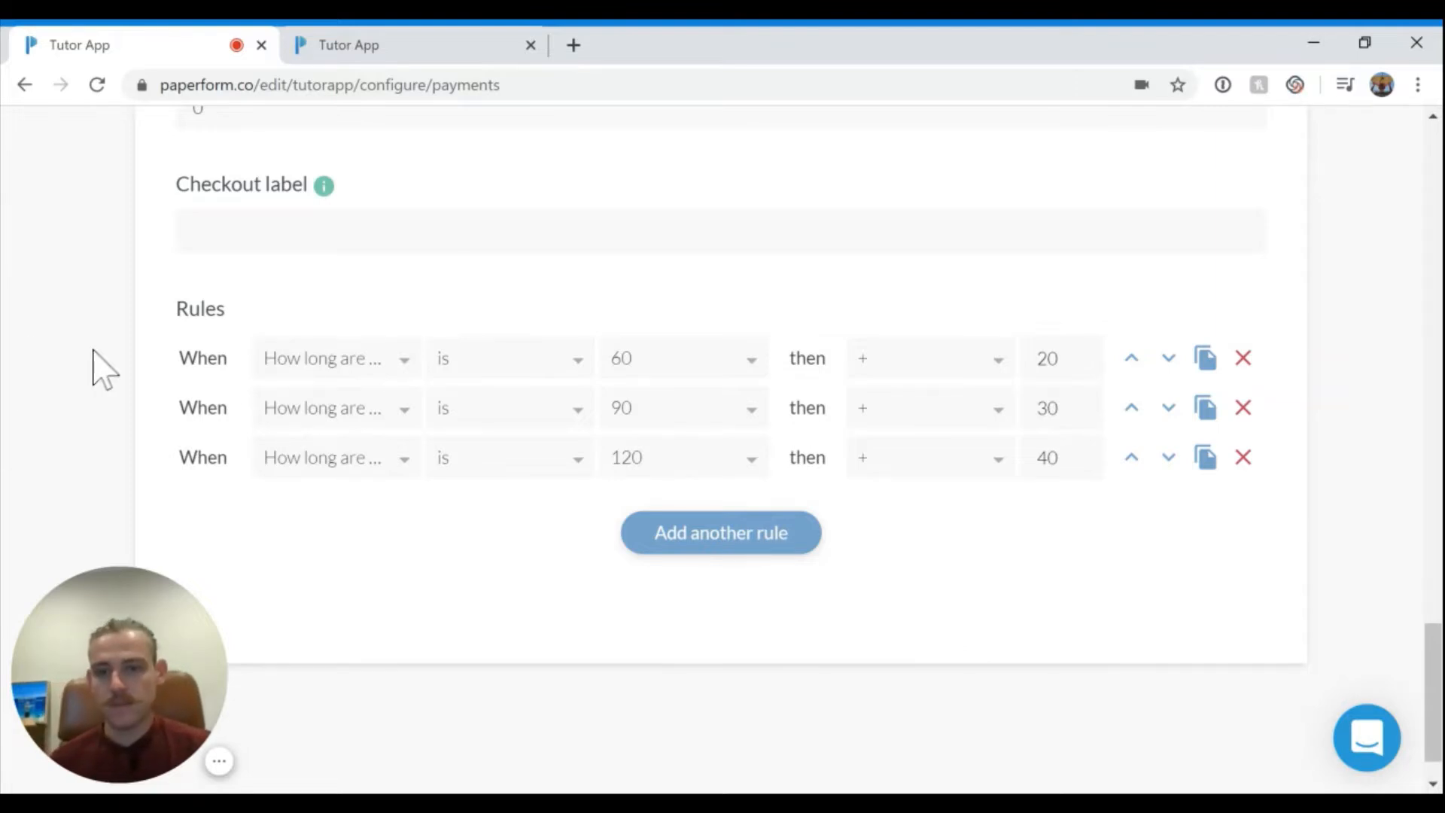
Step: Return to the form design and inspect the price settings of the "Total price" question on the last page
{"action": "scroll", "coordinate": [1134, 435], "scroll_direction": "up", "scroll_amount": 15}
{"action": "scroll", "coordinate": [1187, 449], "scroll_direction": "up", "scroll_amount": 5}
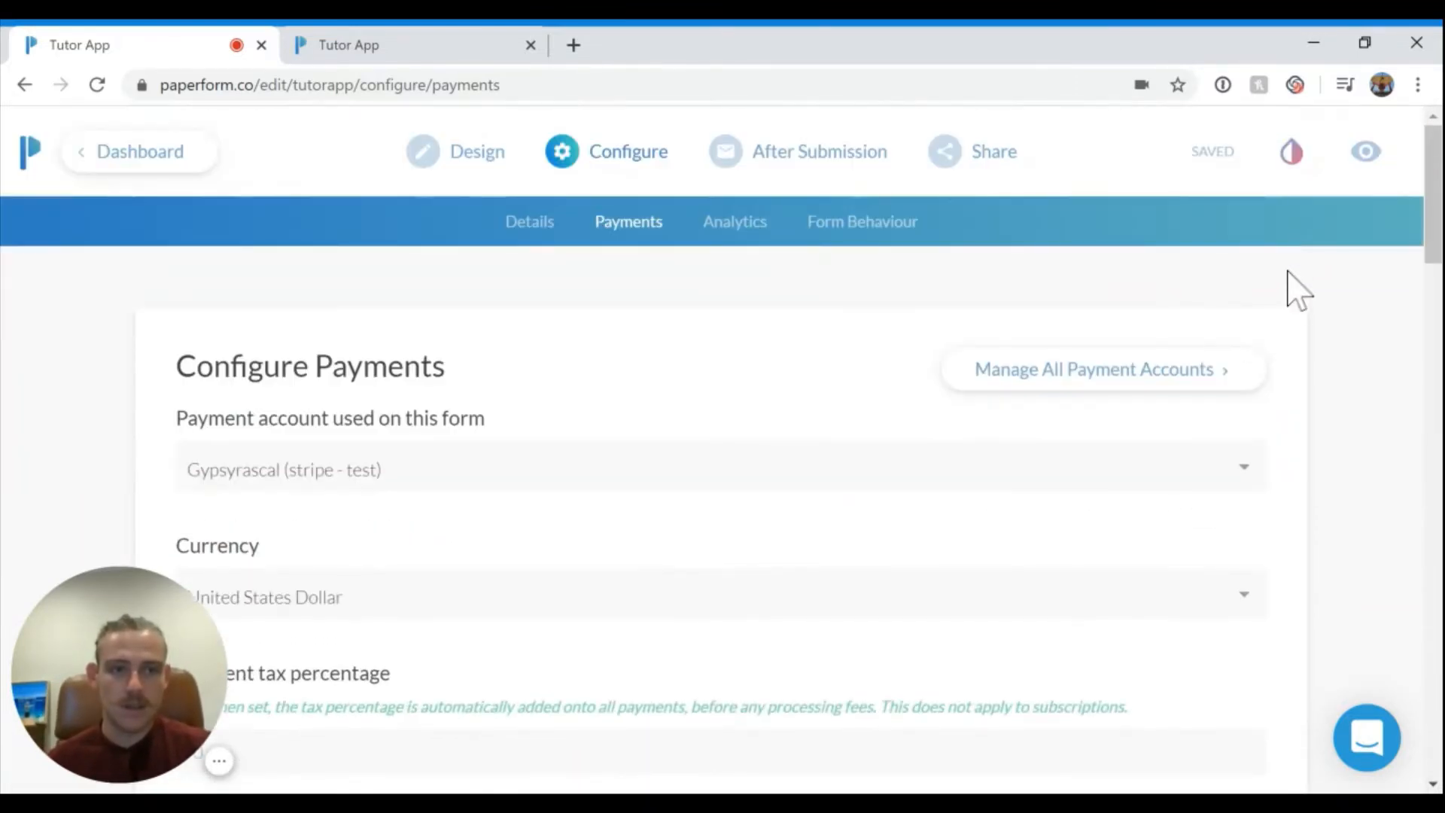
{"action": "left_click", "coordinate": [489, 158]}
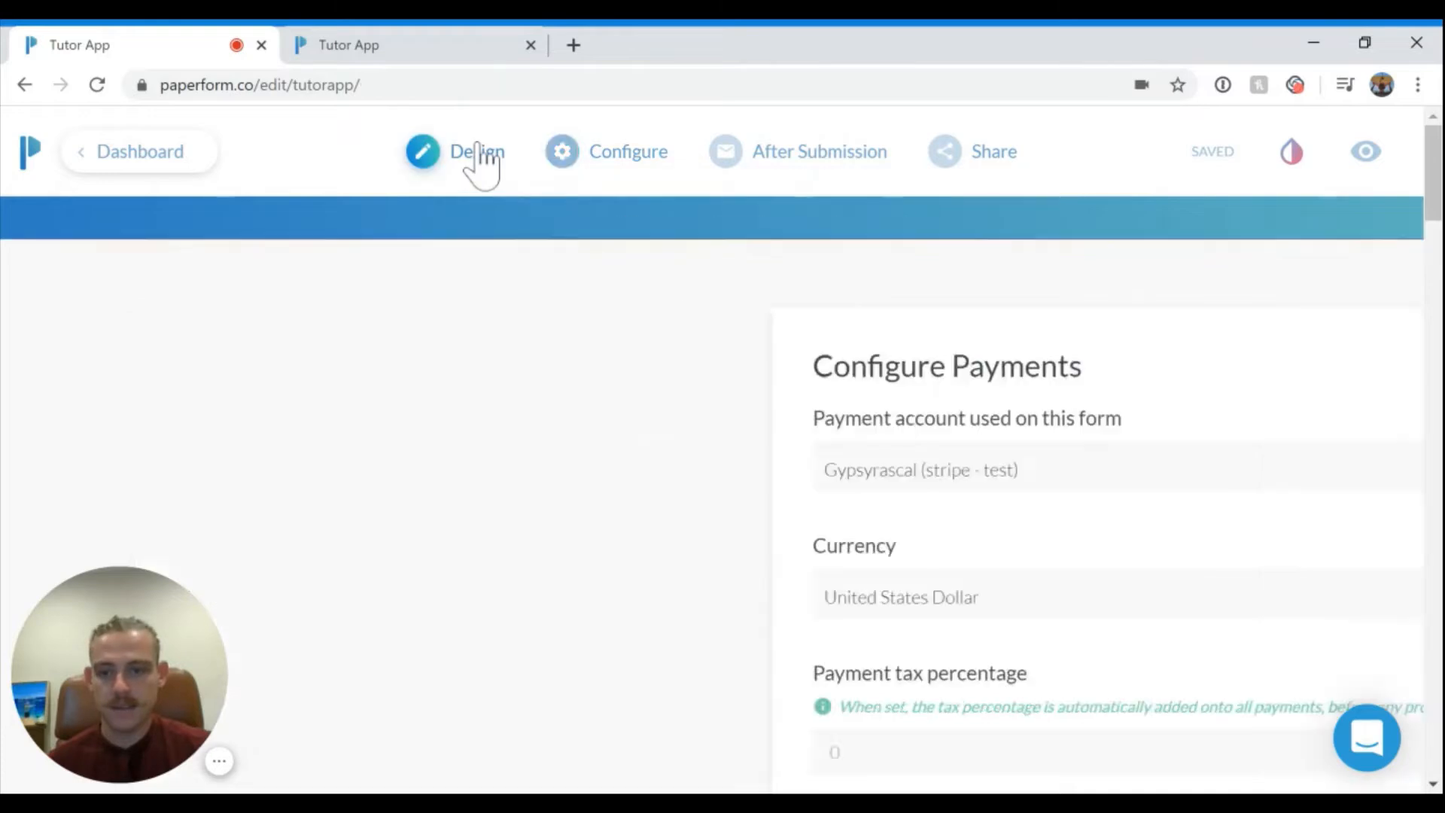
{"action": "scroll", "coordinate": [669, 443], "scroll_direction": "down", "scroll_amount": 10}
{"action": "scroll", "coordinate": [721, 450], "scroll_direction": "down", "scroll_amount": 15}
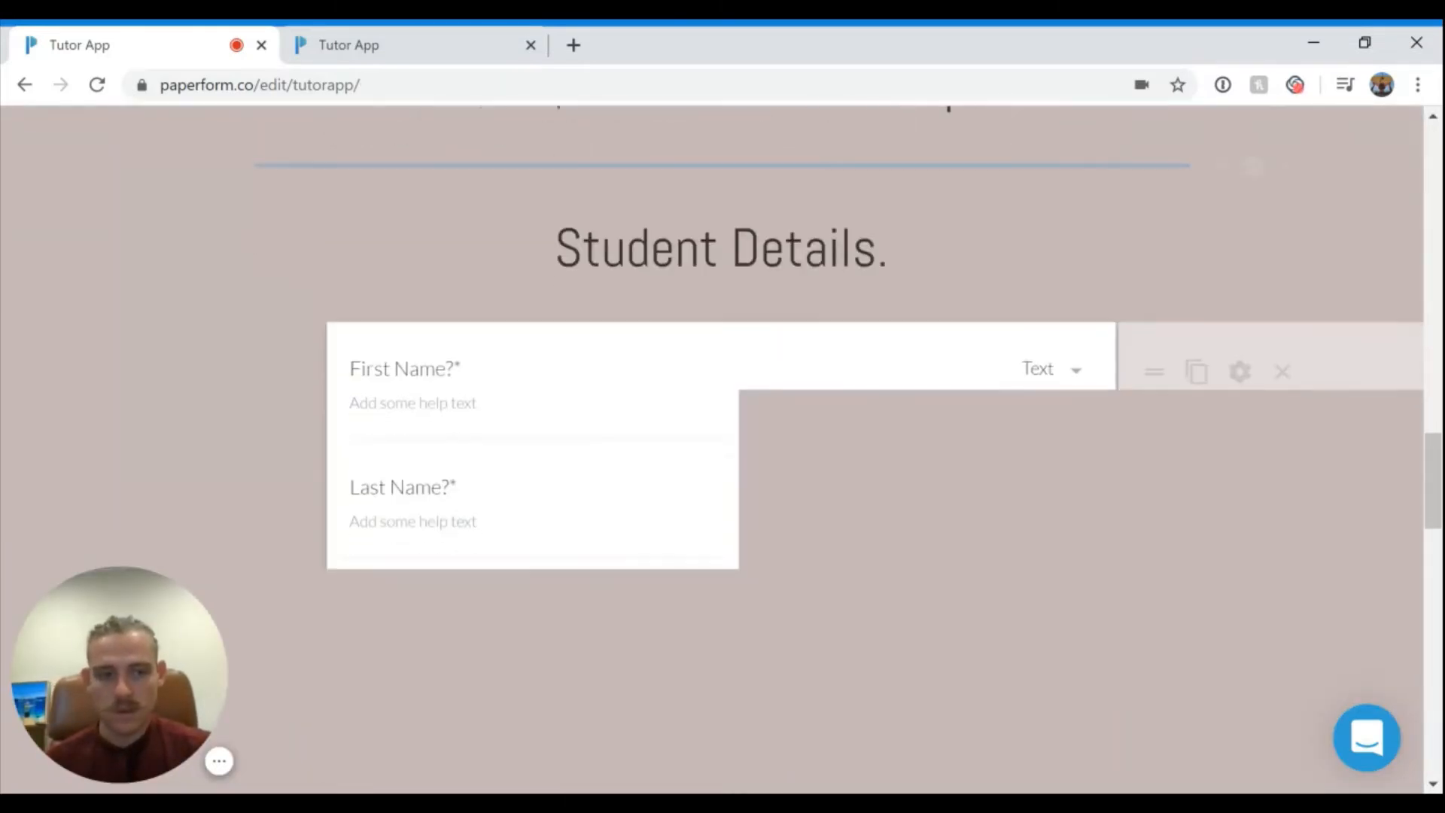
{"action": "scroll", "coordinate": [665, 468], "scroll_direction": "down", "scroll_amount": 4}
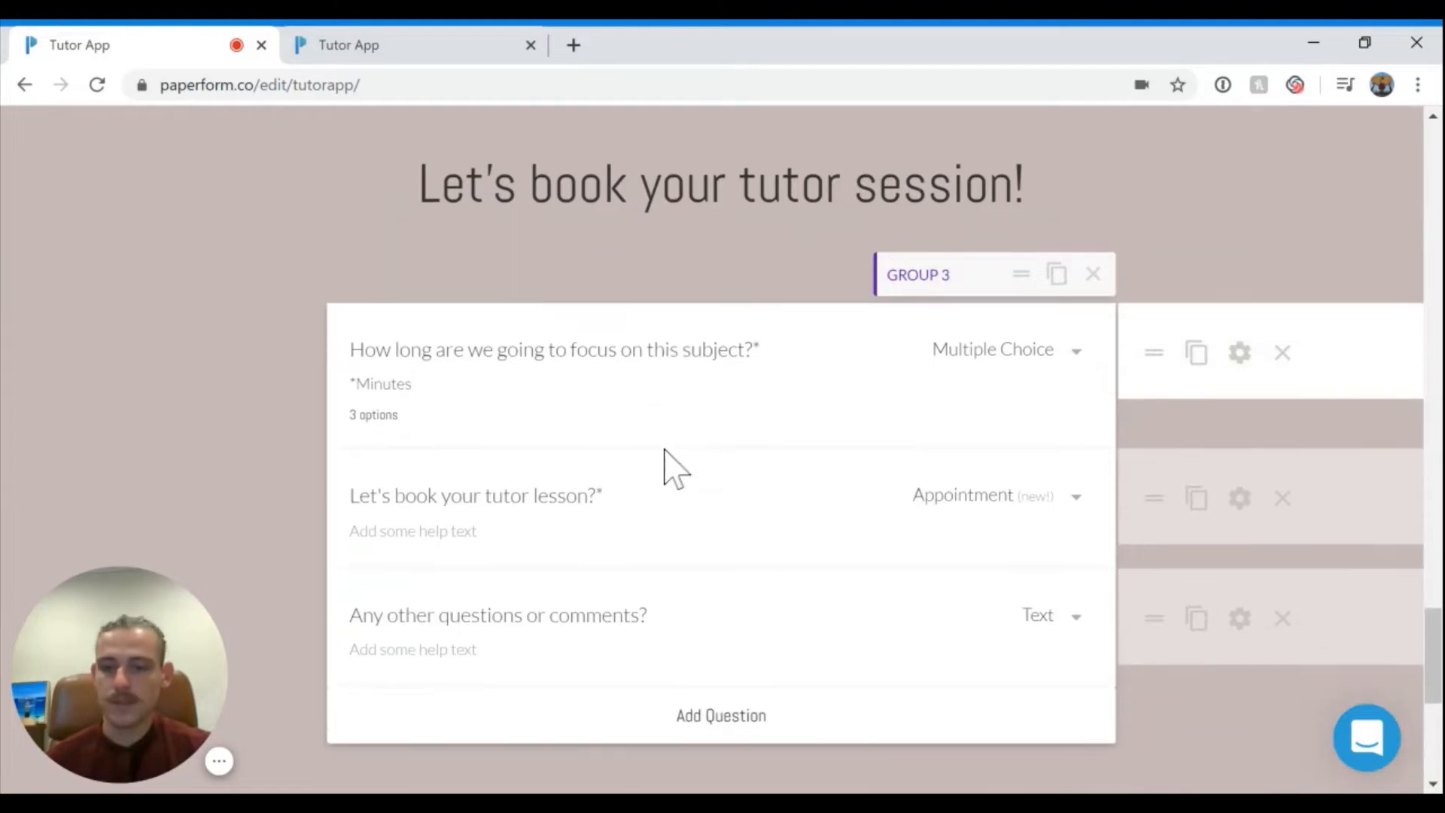
{"action": "scroll", "coordinate": [667, 459], "scroll_direction": "down", "scroll_amount": 3}
{"action": "scroll", "coordinate": [668, 447], "scroll_direction": "down", "scroll_amount": 3}
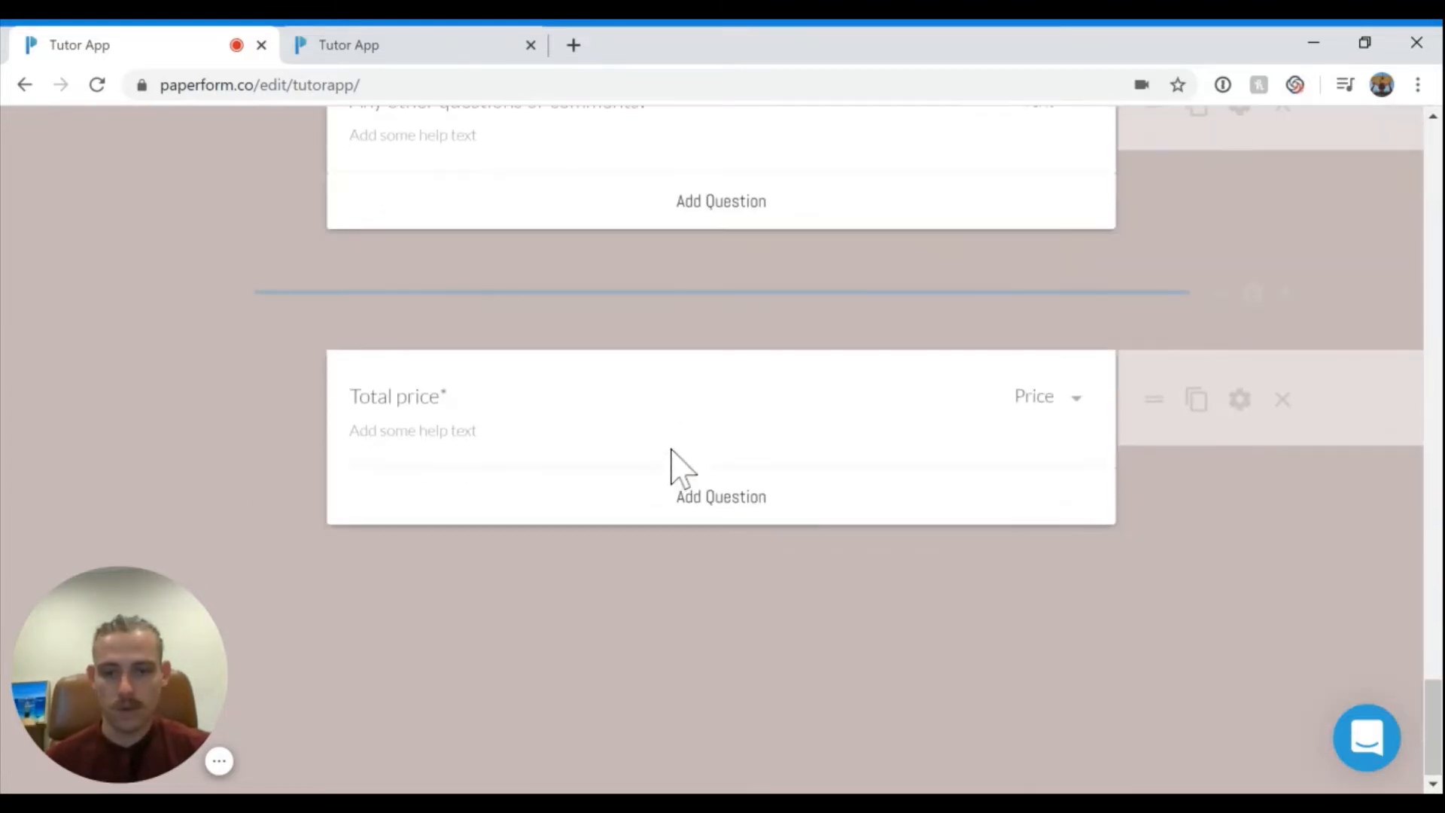
{"action": "left_click", "coordinate": [1239, 401]}
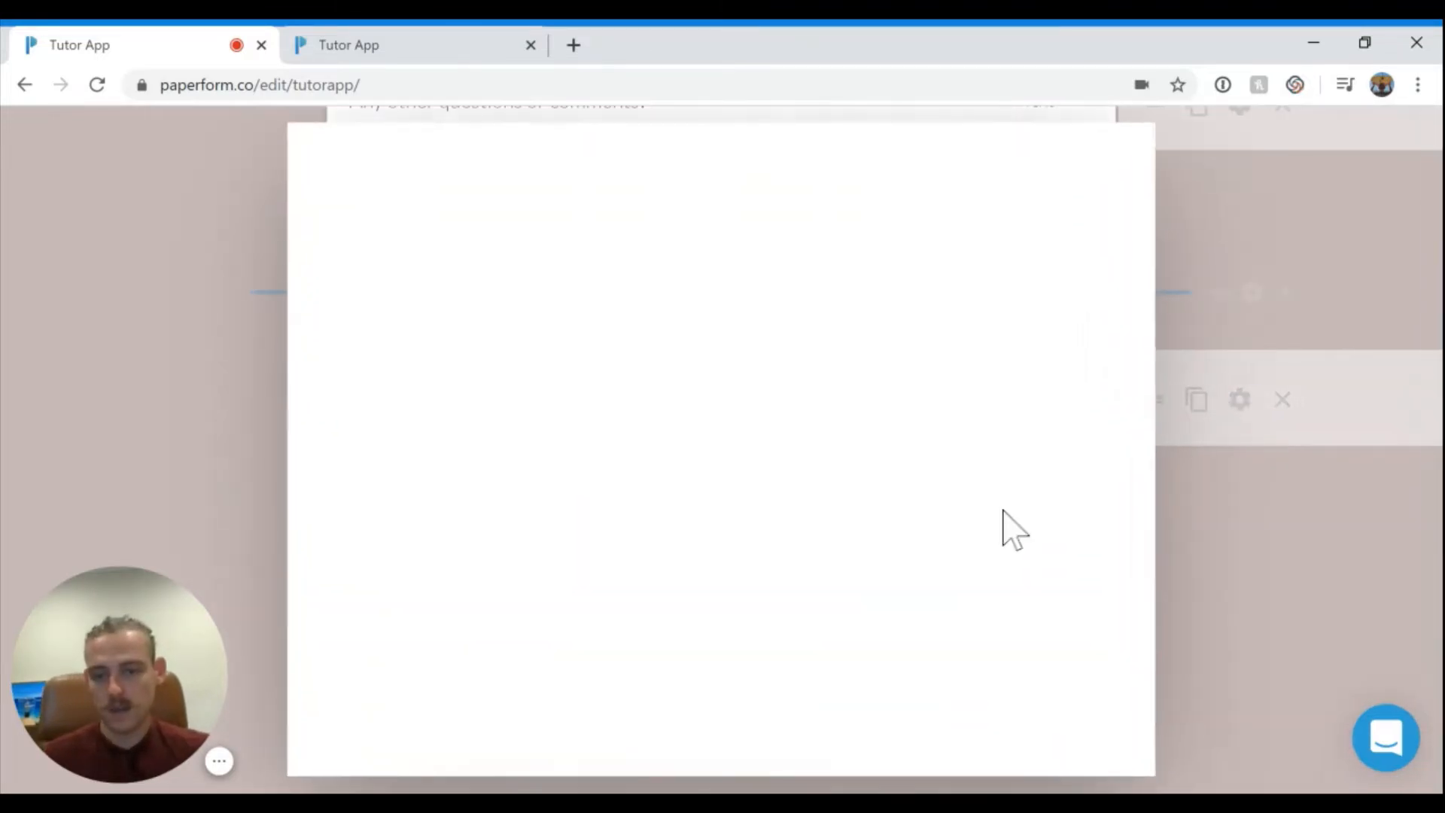
{"action": "scroll", "coordinate": [602, 527], "scroll_direction": "down", "scroll_amount": 5}
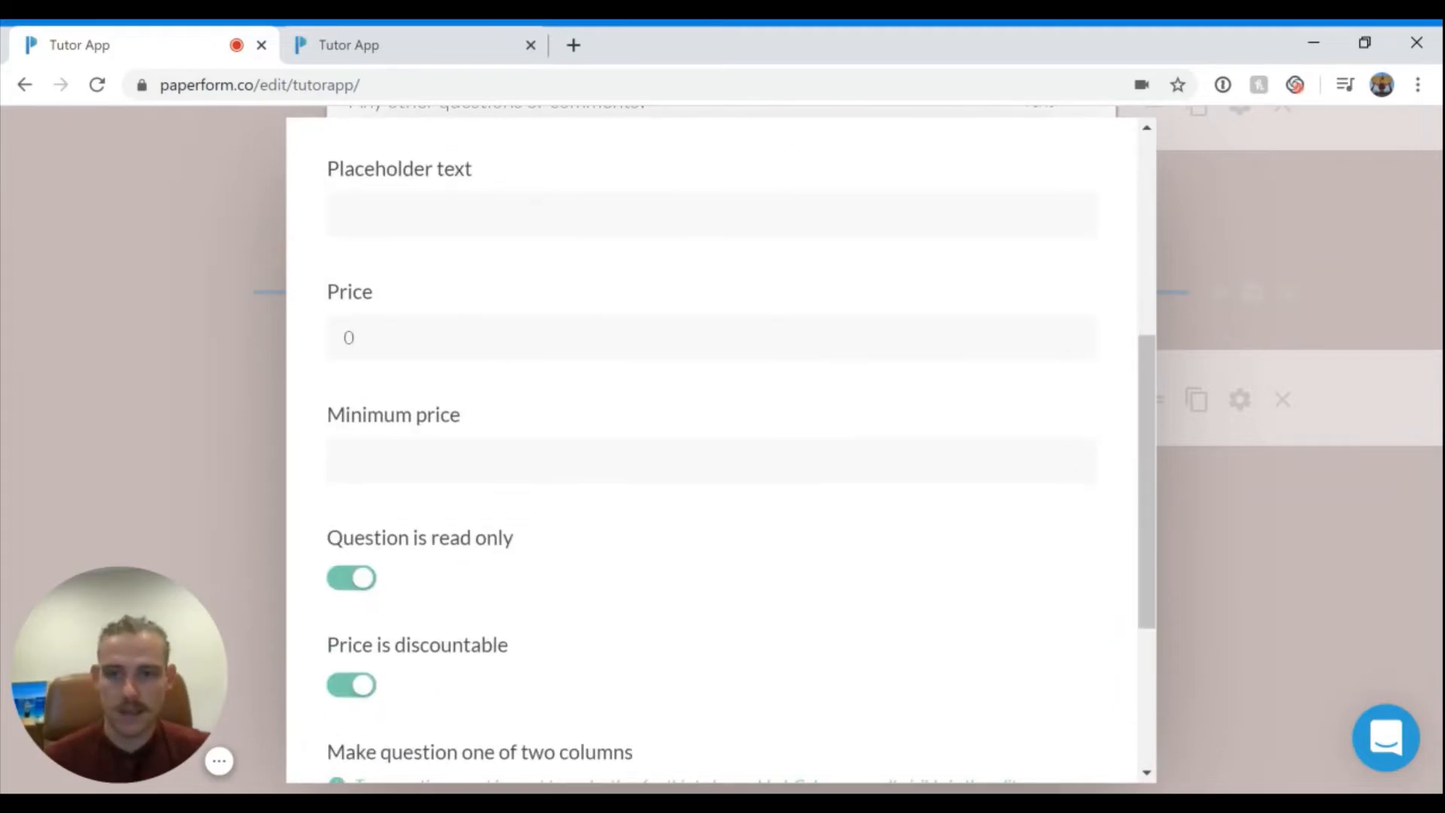
{"action": "left_click", "coordinate": [160, 327]}
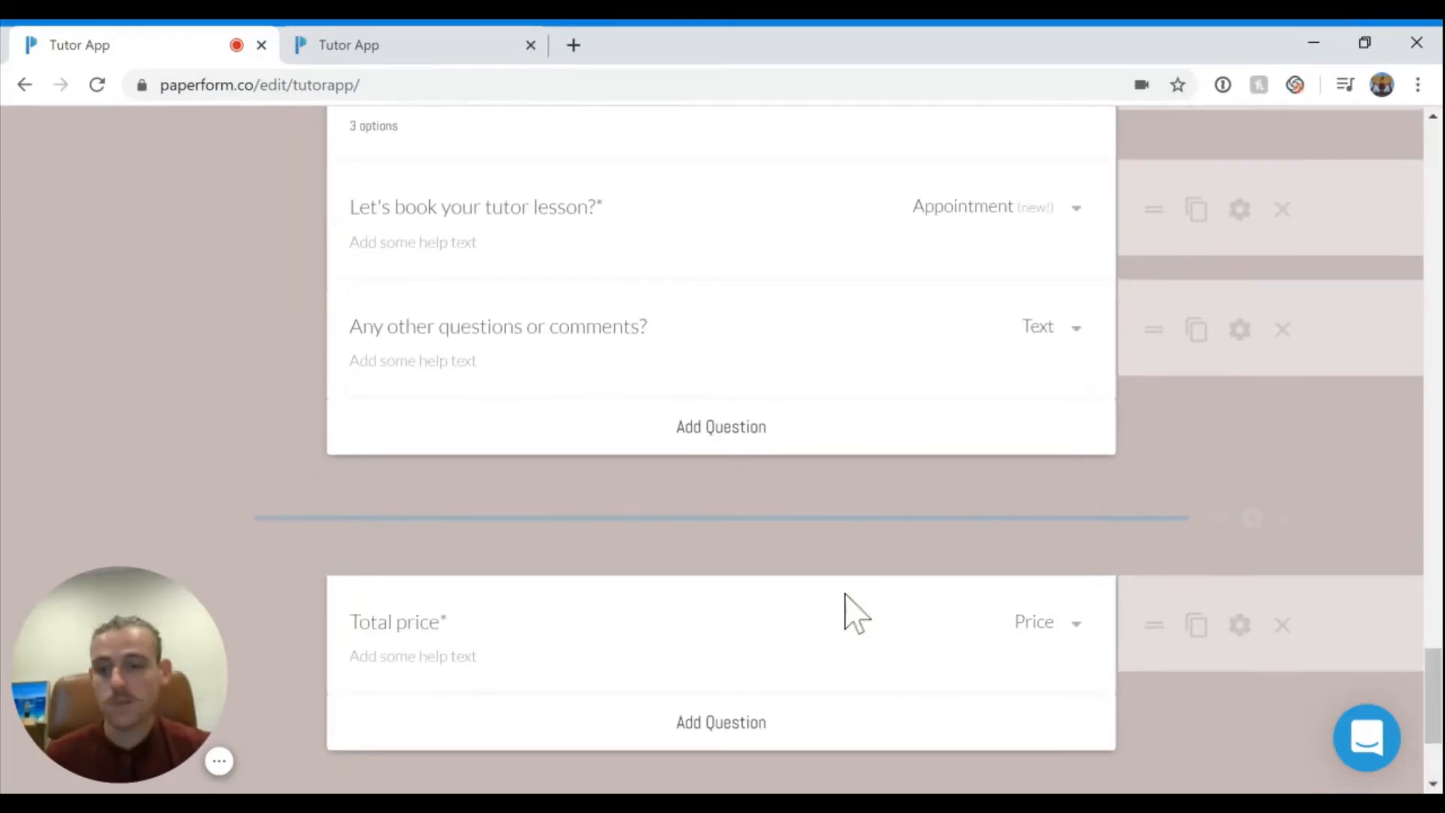
Step: Open the configuration of "Let's book your tutor lesson?" and examine its event details, start time interval and length of time settings
{"action": "scroll", "coordinate": [835, 654], "scroll_direction": "up", "scroll_amount": 3}
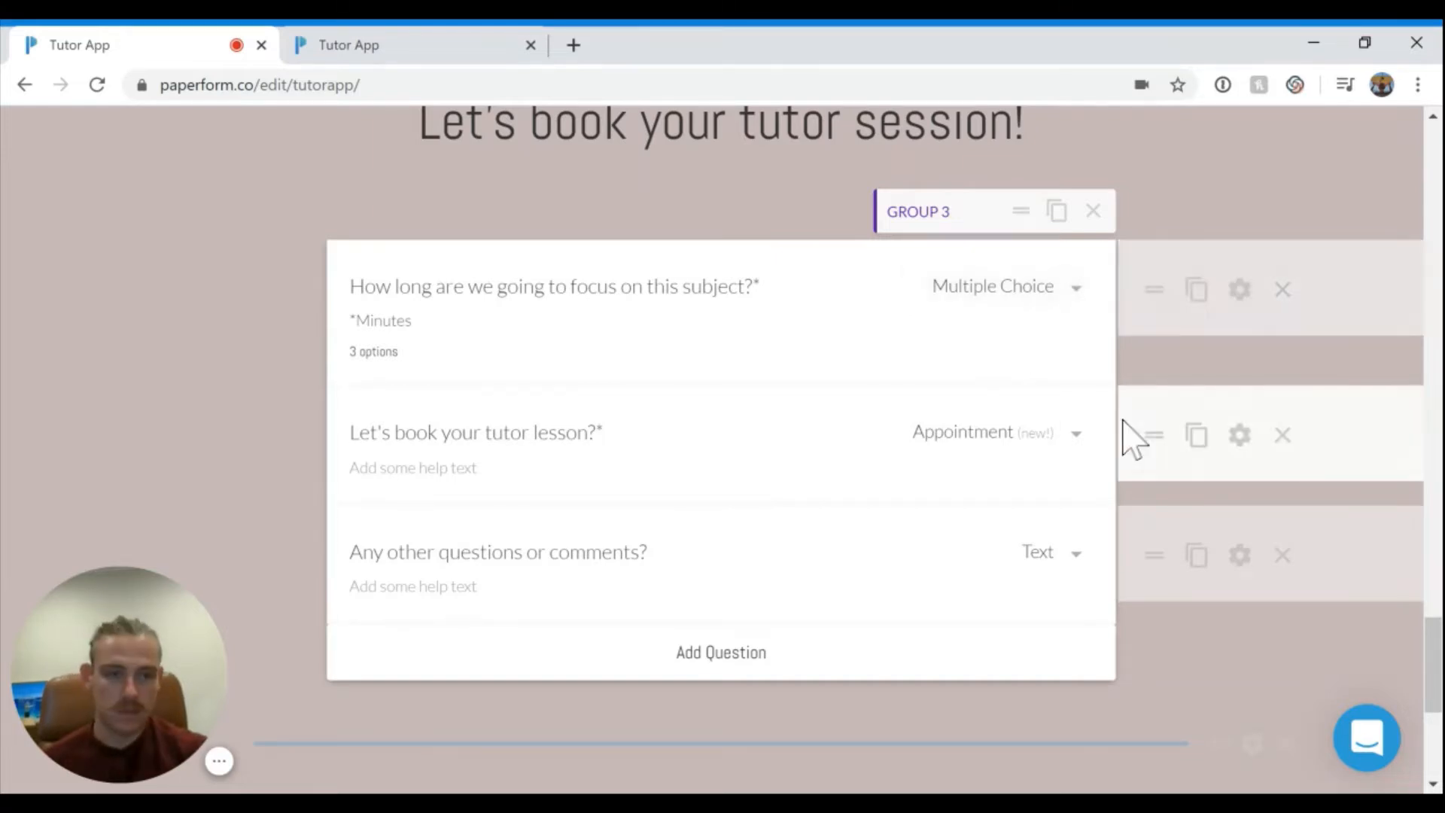
{"action": "left_click", "coordinate": [1240, 437]}
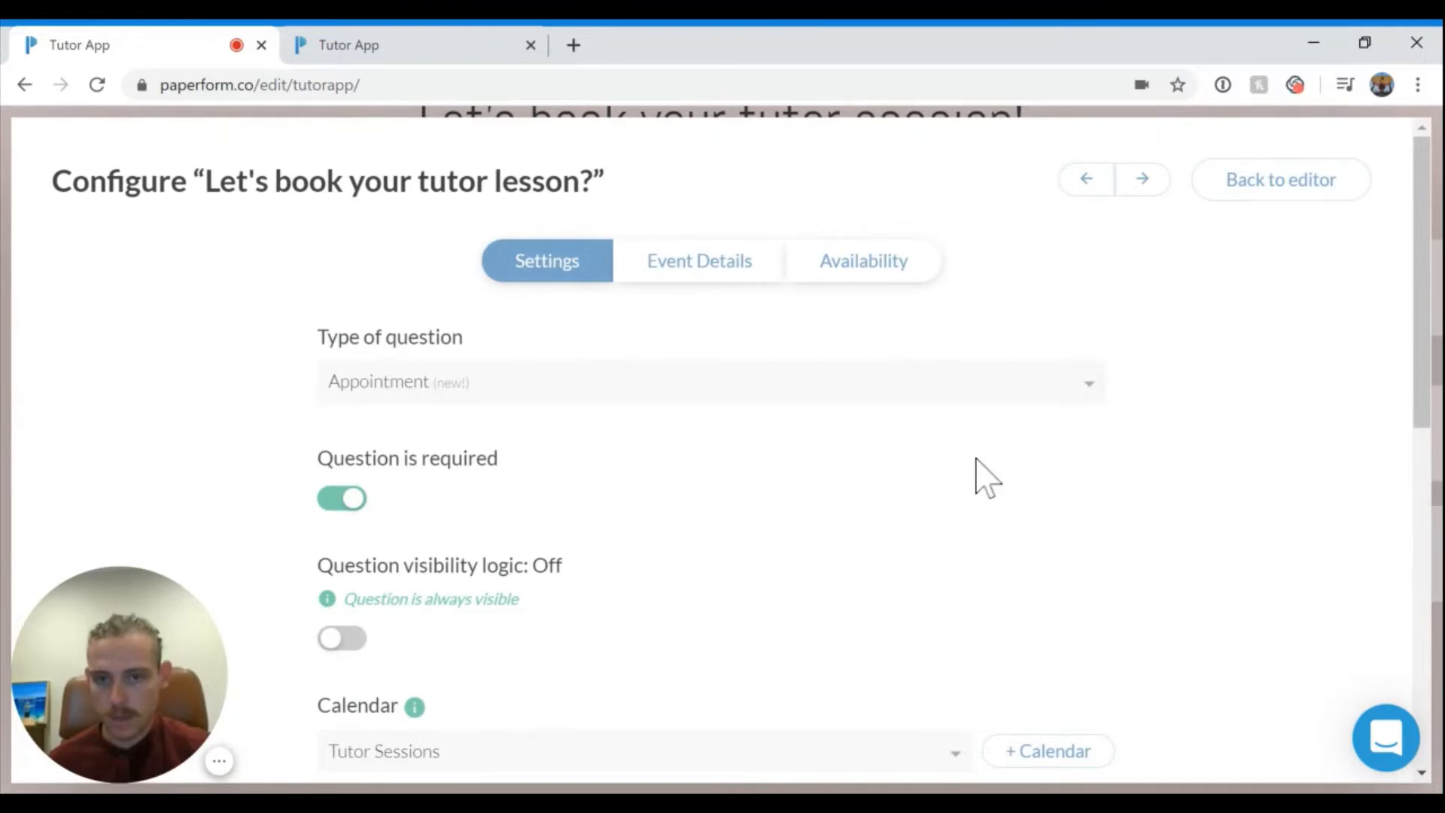
{"action": "scroll", "coordinate": [978, 474], "scroll_direction": "down", "scroll_amount": 1}
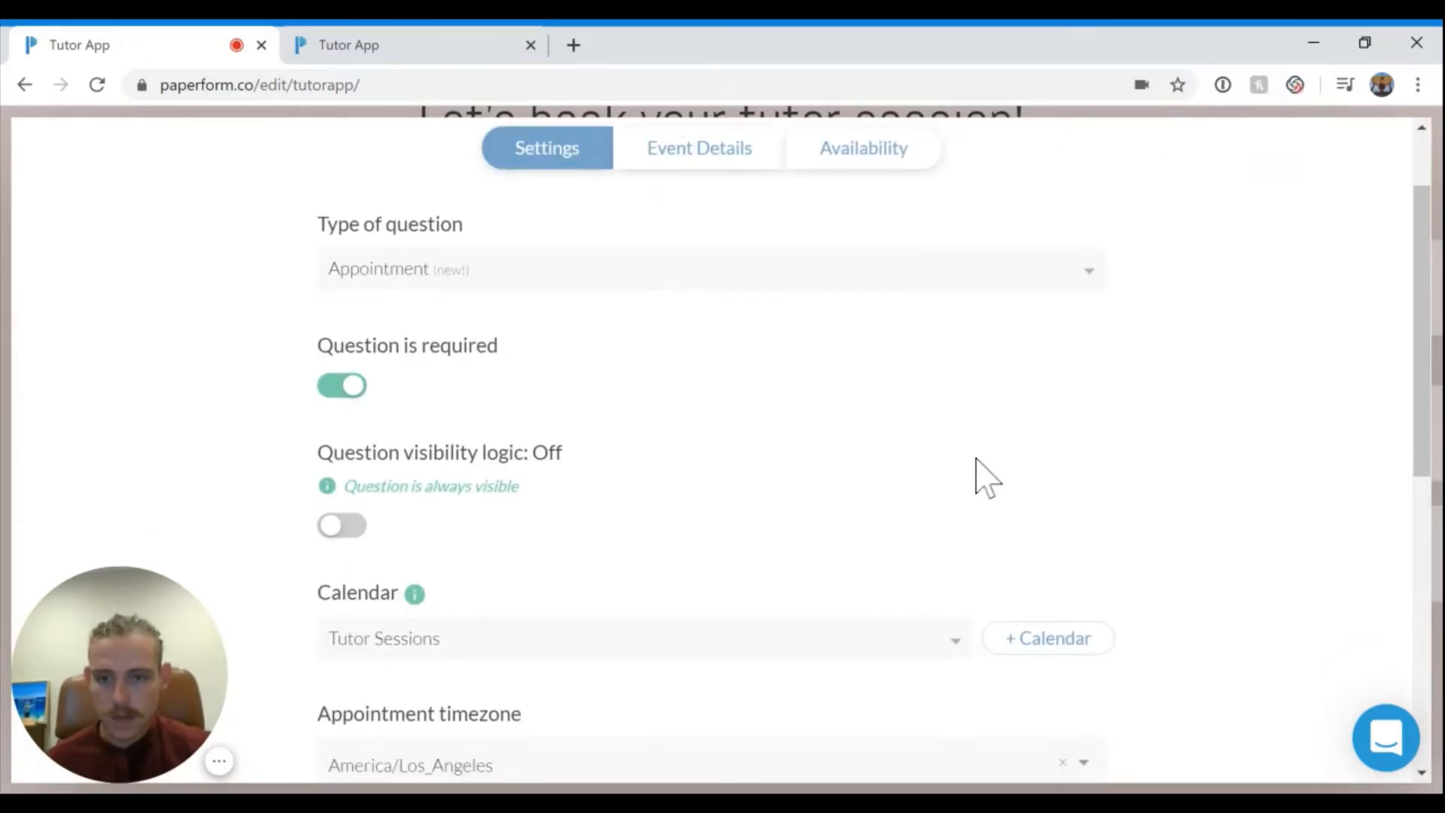
{"action": "left_click", "coordinate": [673, 155]}
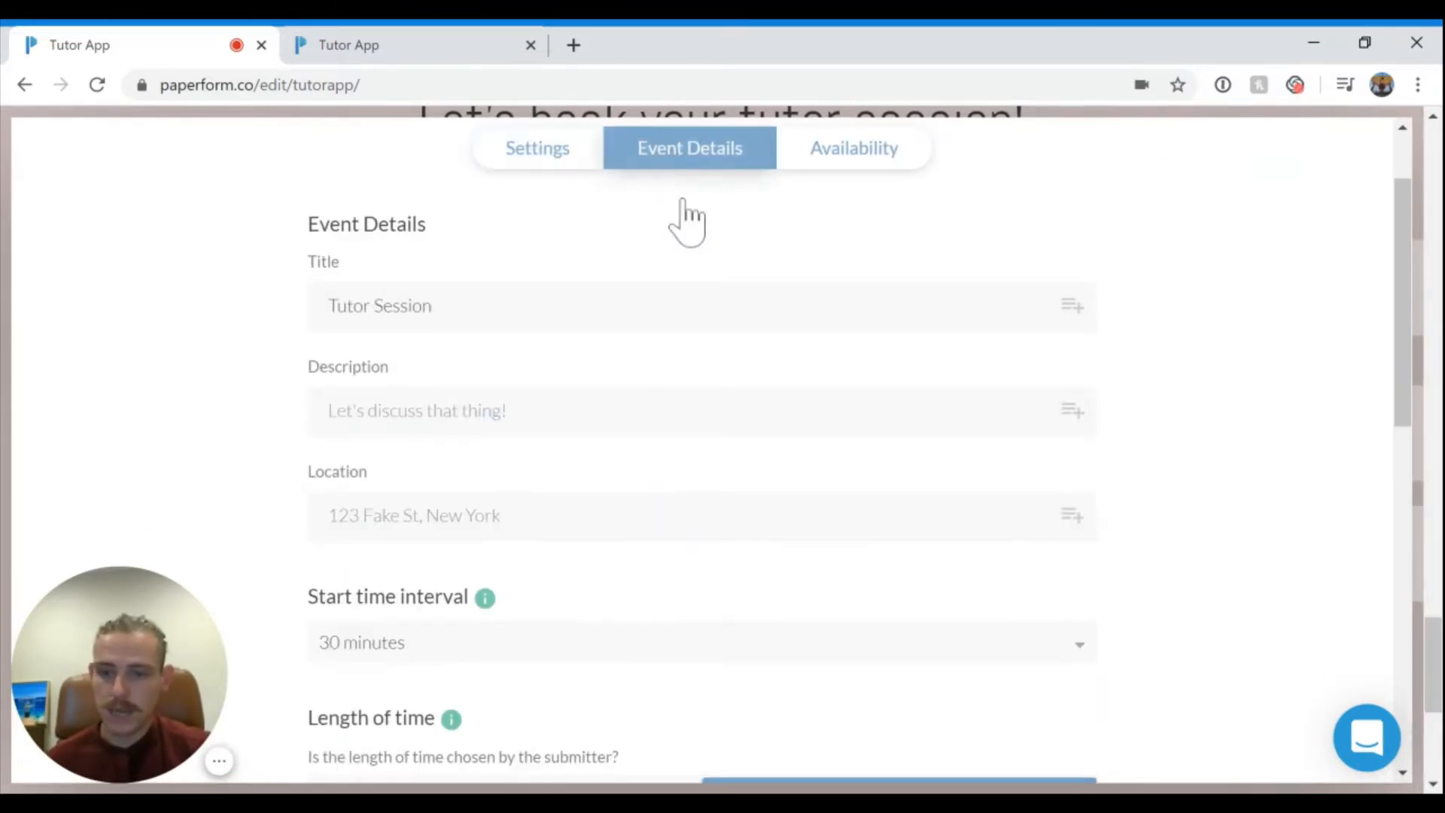
{"action": "scroll", "coordinate": [723, 307], "scroll_direction": "down", "scroll_amount": 1}
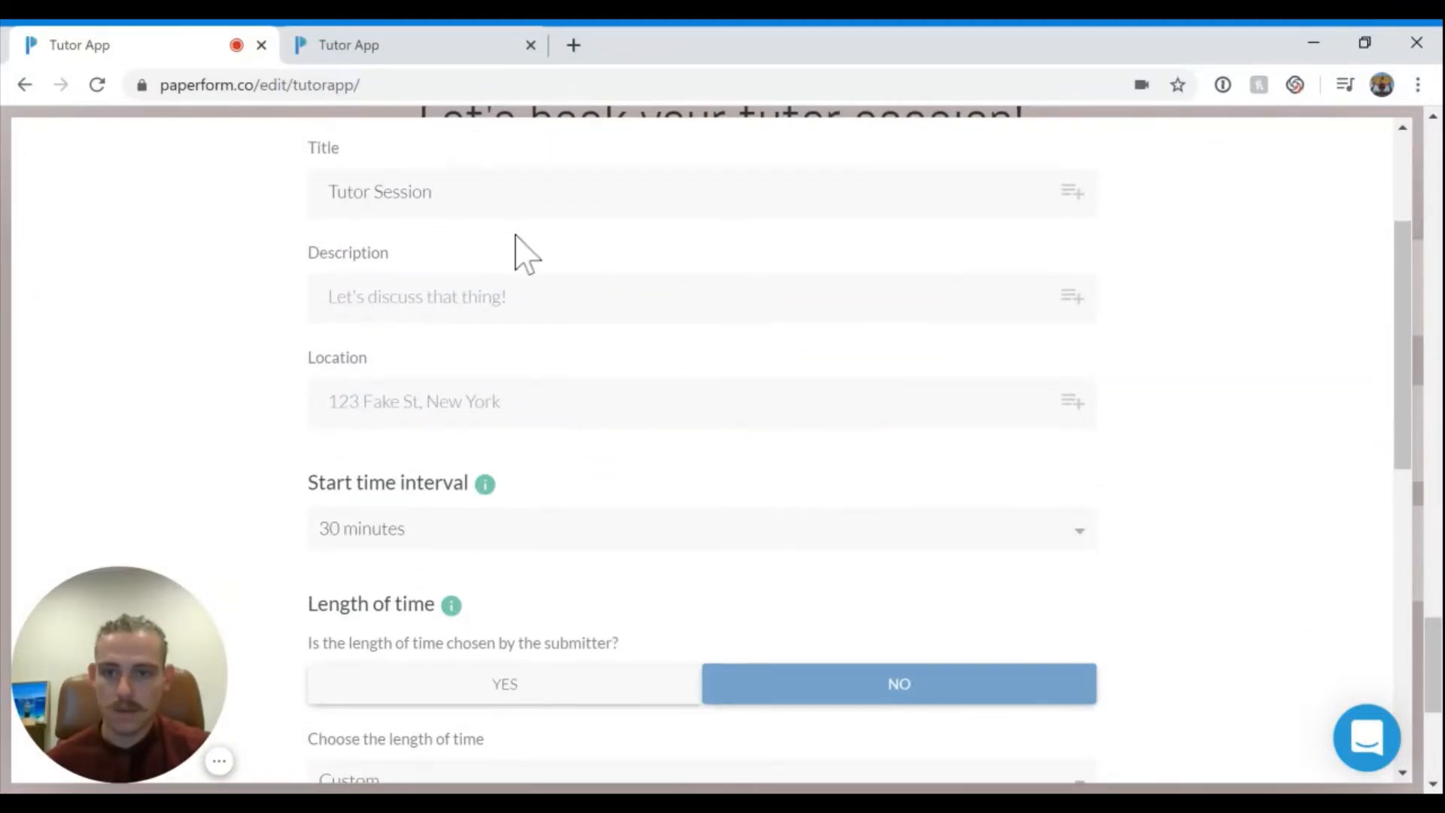
{"action": "scroll", "coordinate": [523, 271], "scroll_direction": "down", "scroll_amount": 1}
{"action": "mouse_move", "coordinate": [486, 374]}
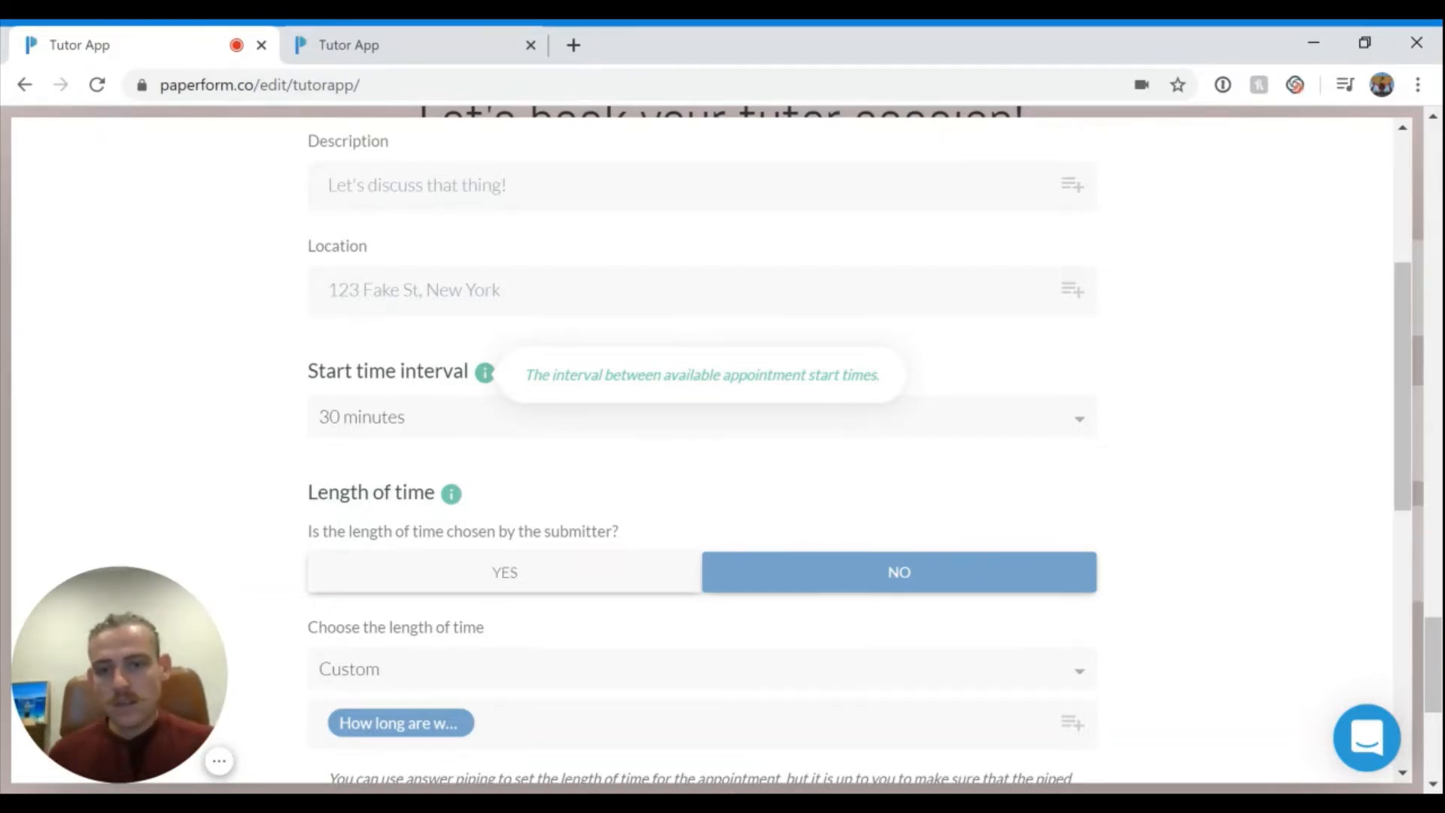
{"action": "scroll", "coordinate": [484, 372], "scroll_direction": "down", "scroll_amount": 1}
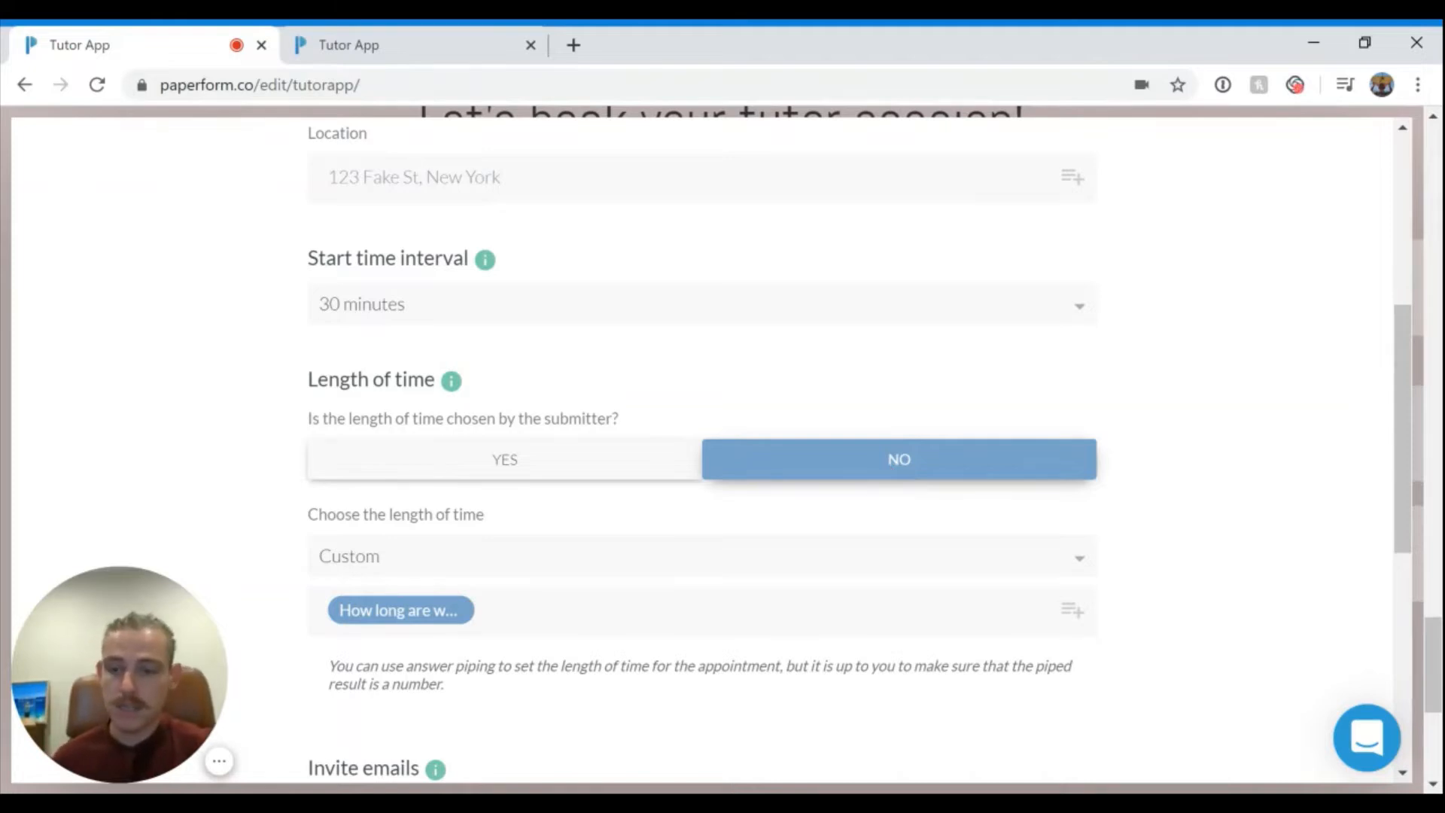
{"action": "scroll", "coordinate": [890, 474], "scroll_direction": "down", "scroll_amount": 2}
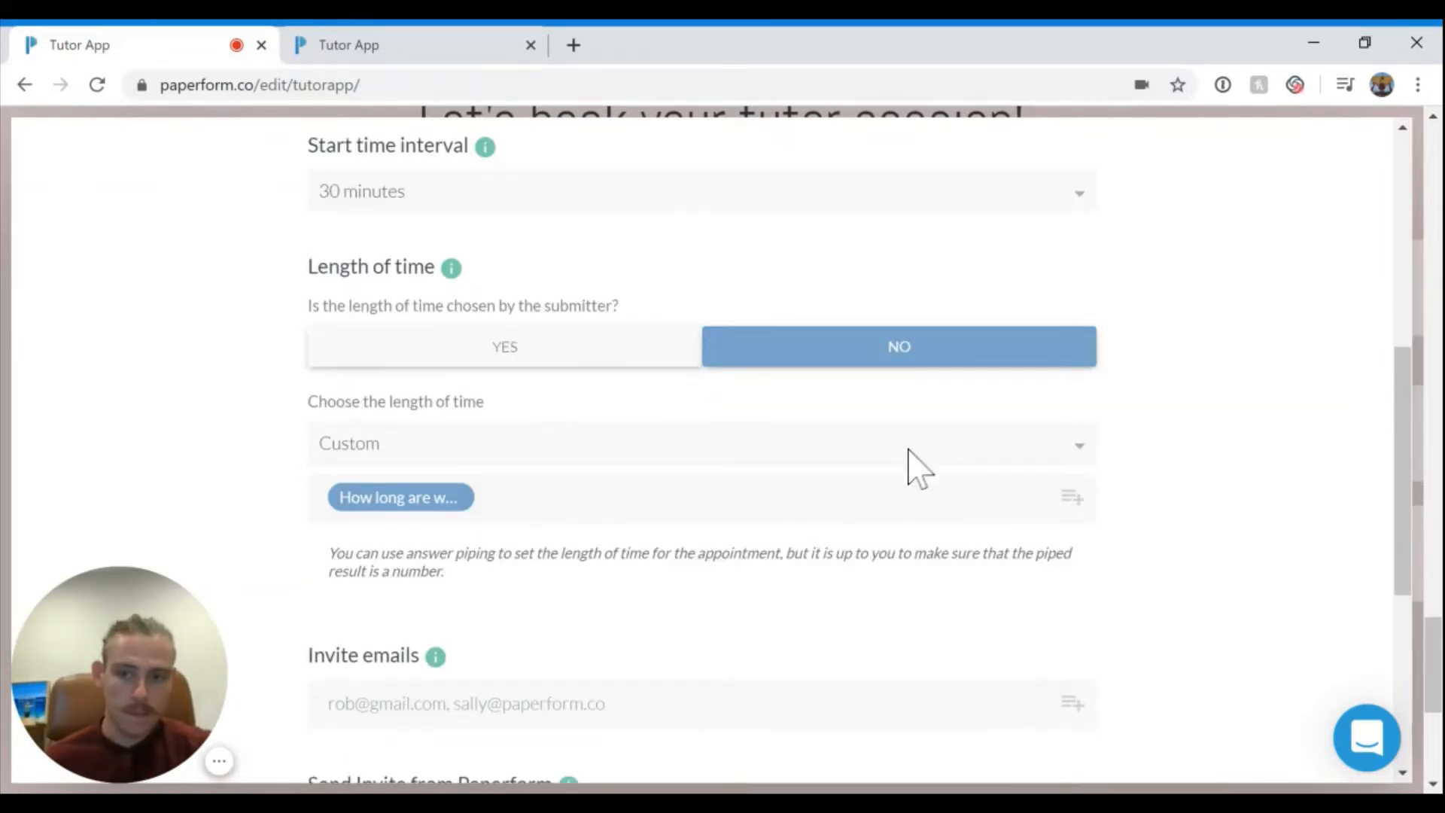
Step: Keep the appointment's length of time on Custom and look through the form answers available for piping into it
{"action": "left_click", "coordinate": [392, 447]}
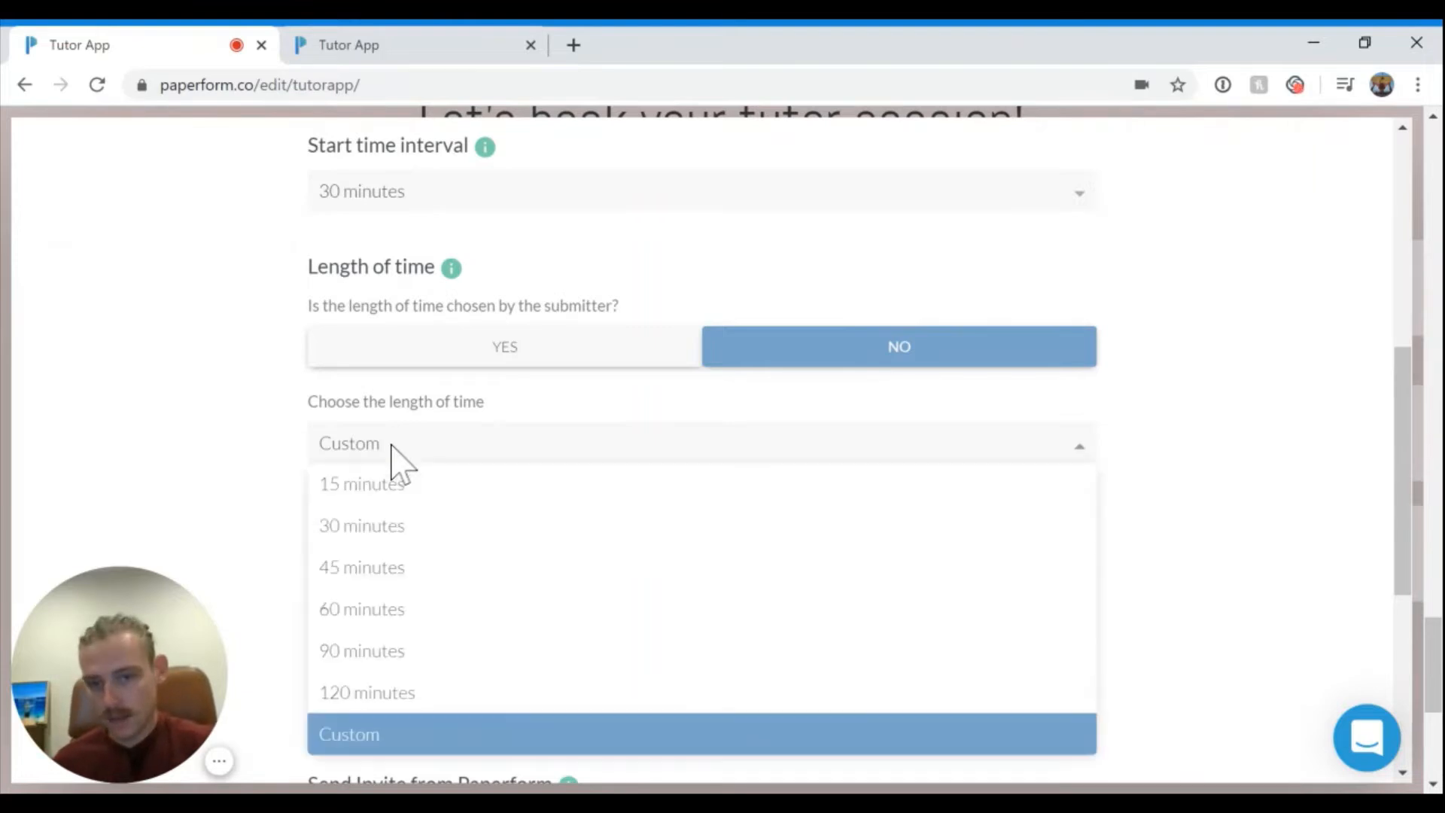
{"action": "left_click", "coordinate": [377, 741]}
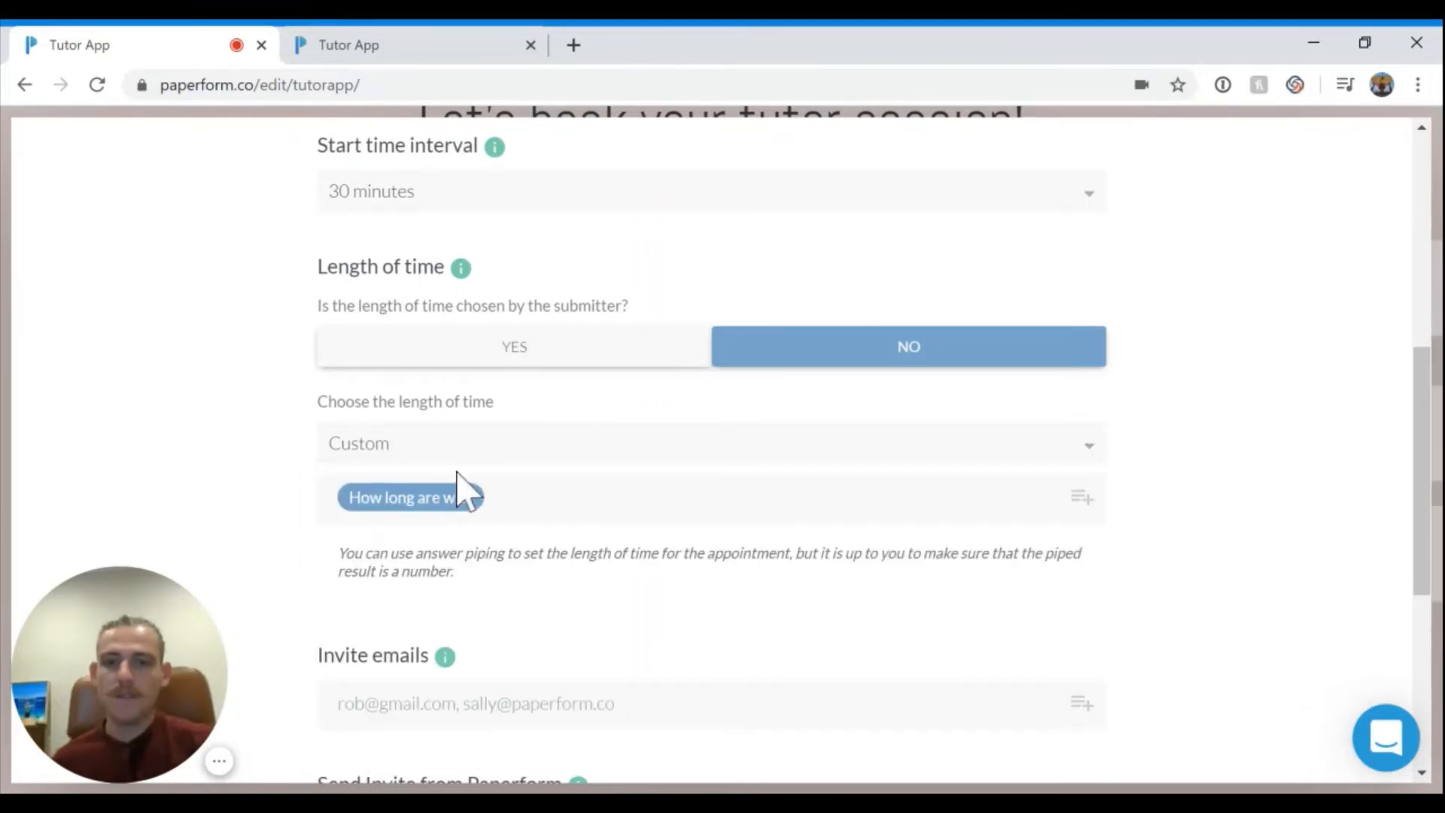
{"action": "left_click", "coordinate": [1067, 501]}
{"action": "scroll", "coordinate": [1207, 510], "scroll_direction": "down", "scroll_amount": 2}
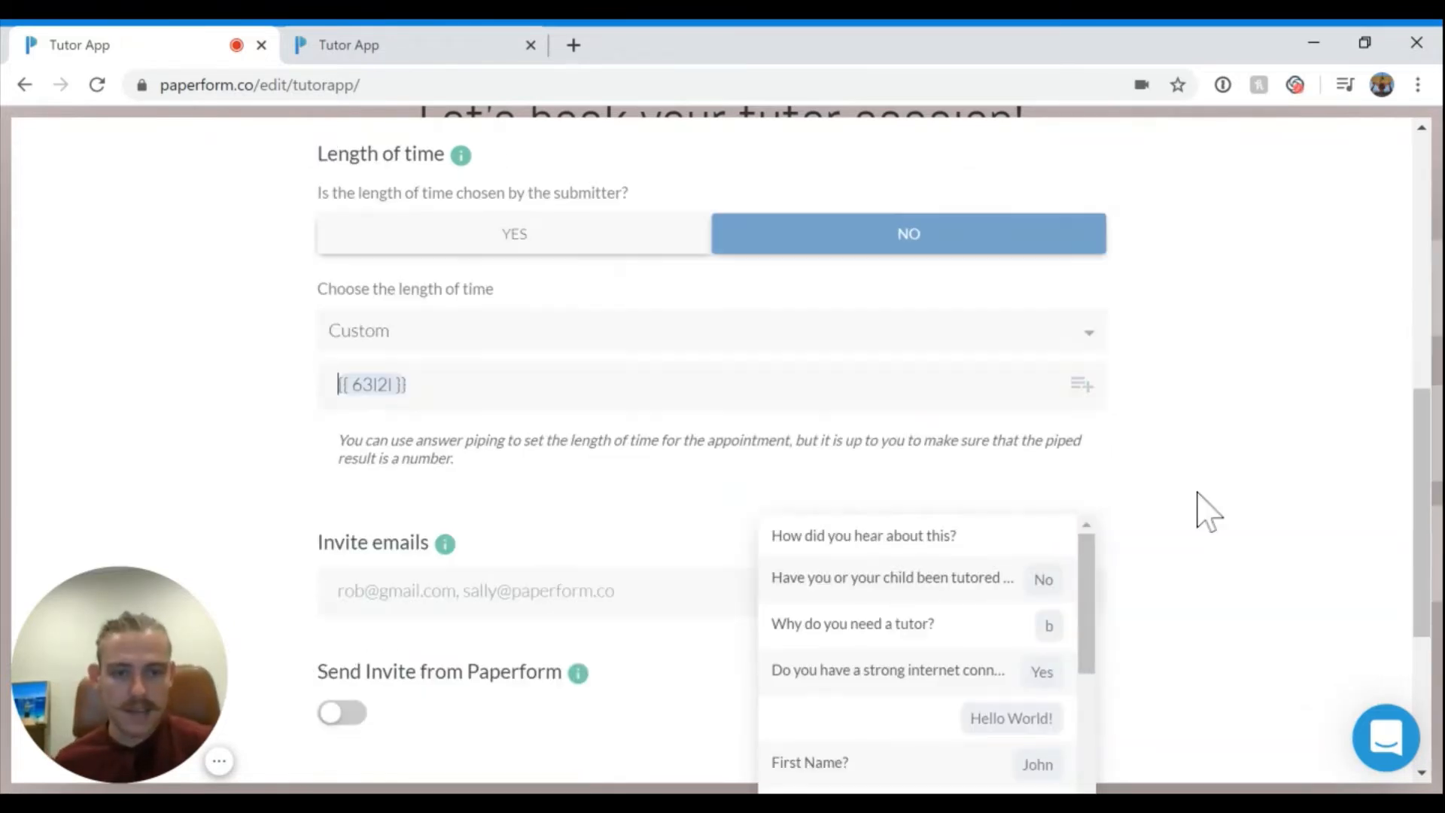
{"action": "scroll", "coordinate": [997, 580], "scroll_direction": "down", "scroll_amount": 2}
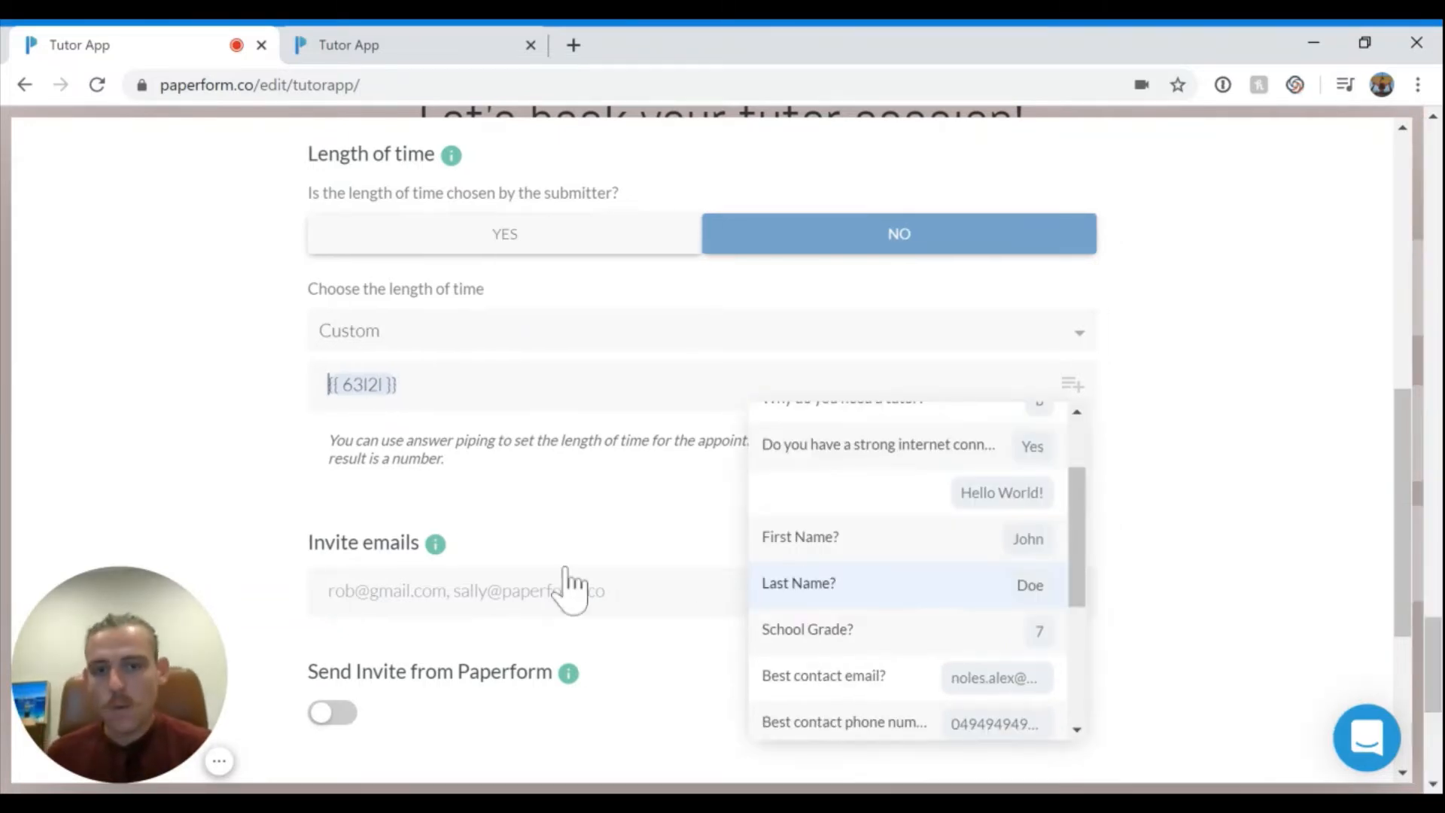
{"action": "left_click", "coordinate": [283, 486]}
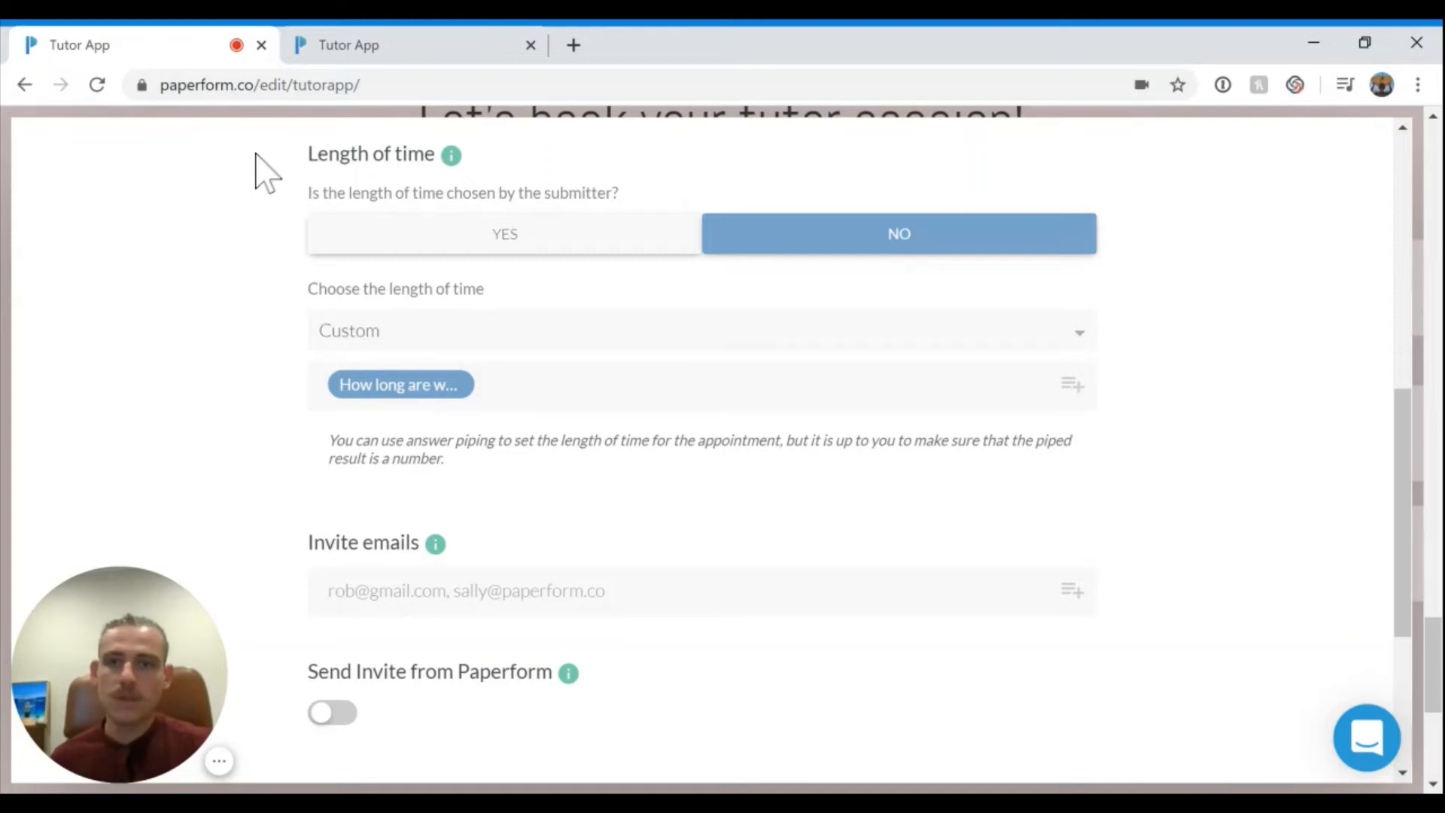
Step: Switch to the live form and view the appointment slots for Thursday, 23 April 2020 with the 60-minute session
{"action": "left_click", "coordinate": [343, 44]}
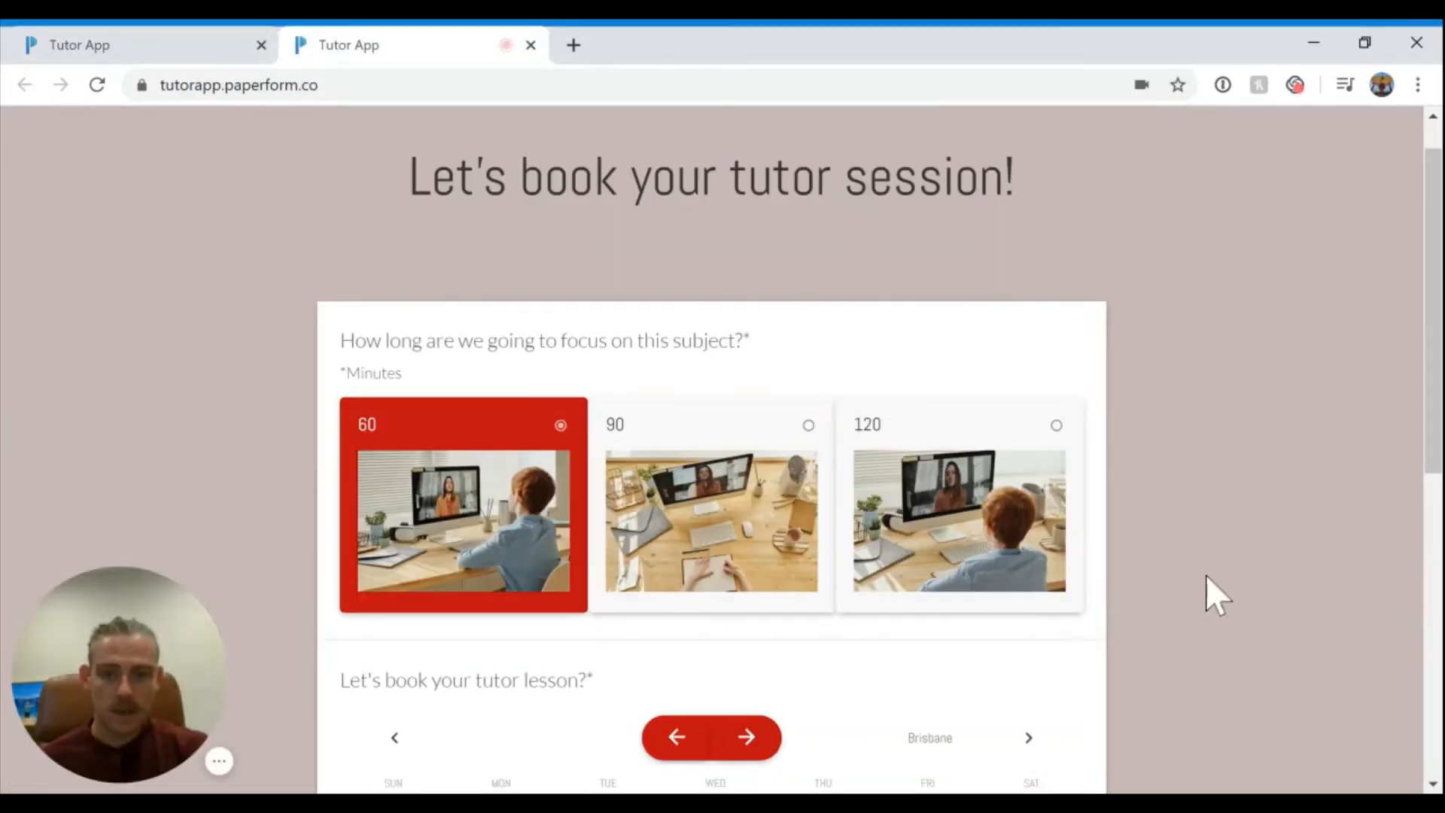
{"action": "scroll", "coordinate": [1135, 552], "scroll_direction": "down", "scroll_amount": 1}
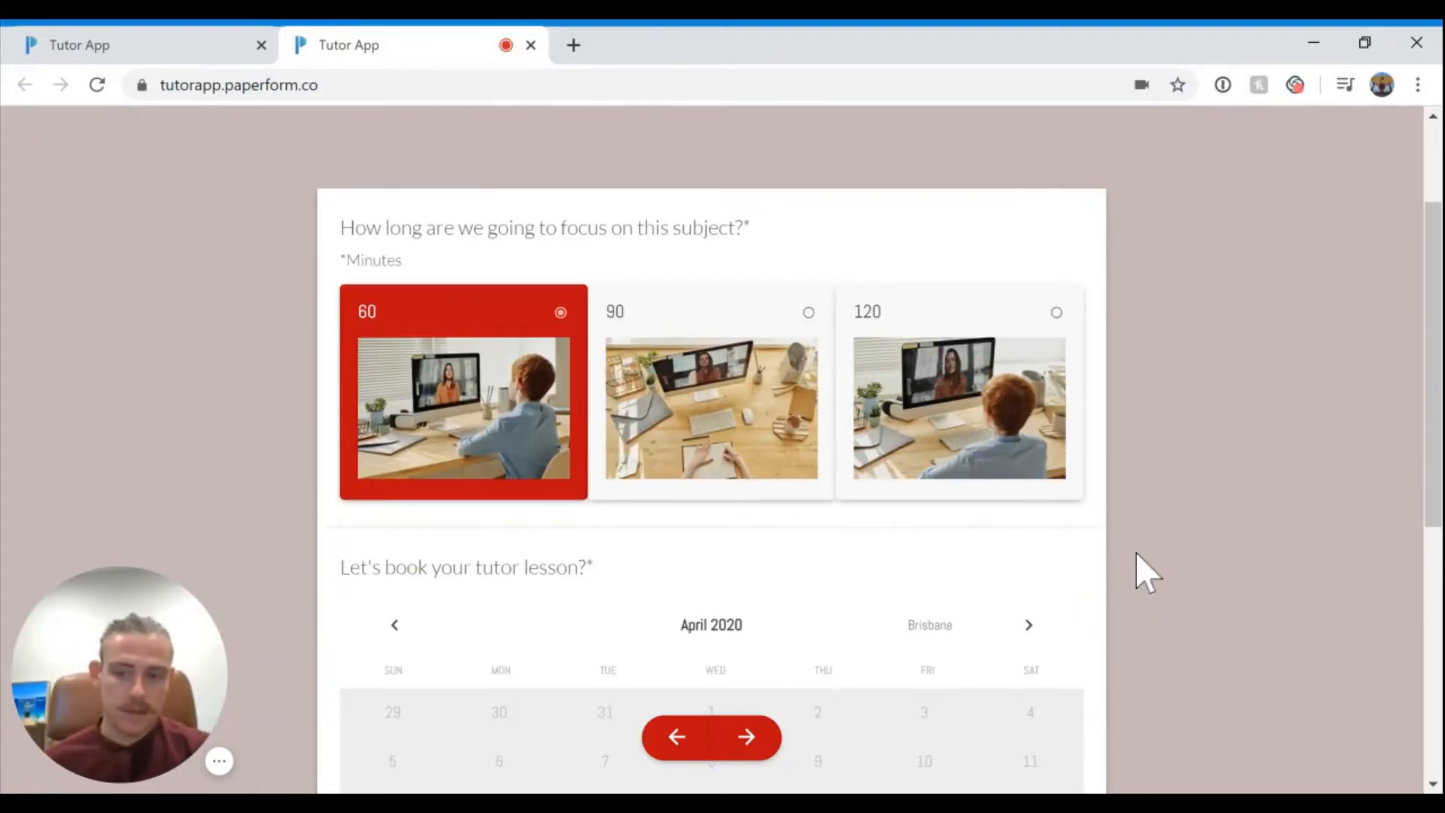
{"action": "scroll", "coordinate": [1135, 552], "scroll_direction": "down", "scroll_amount": 1}
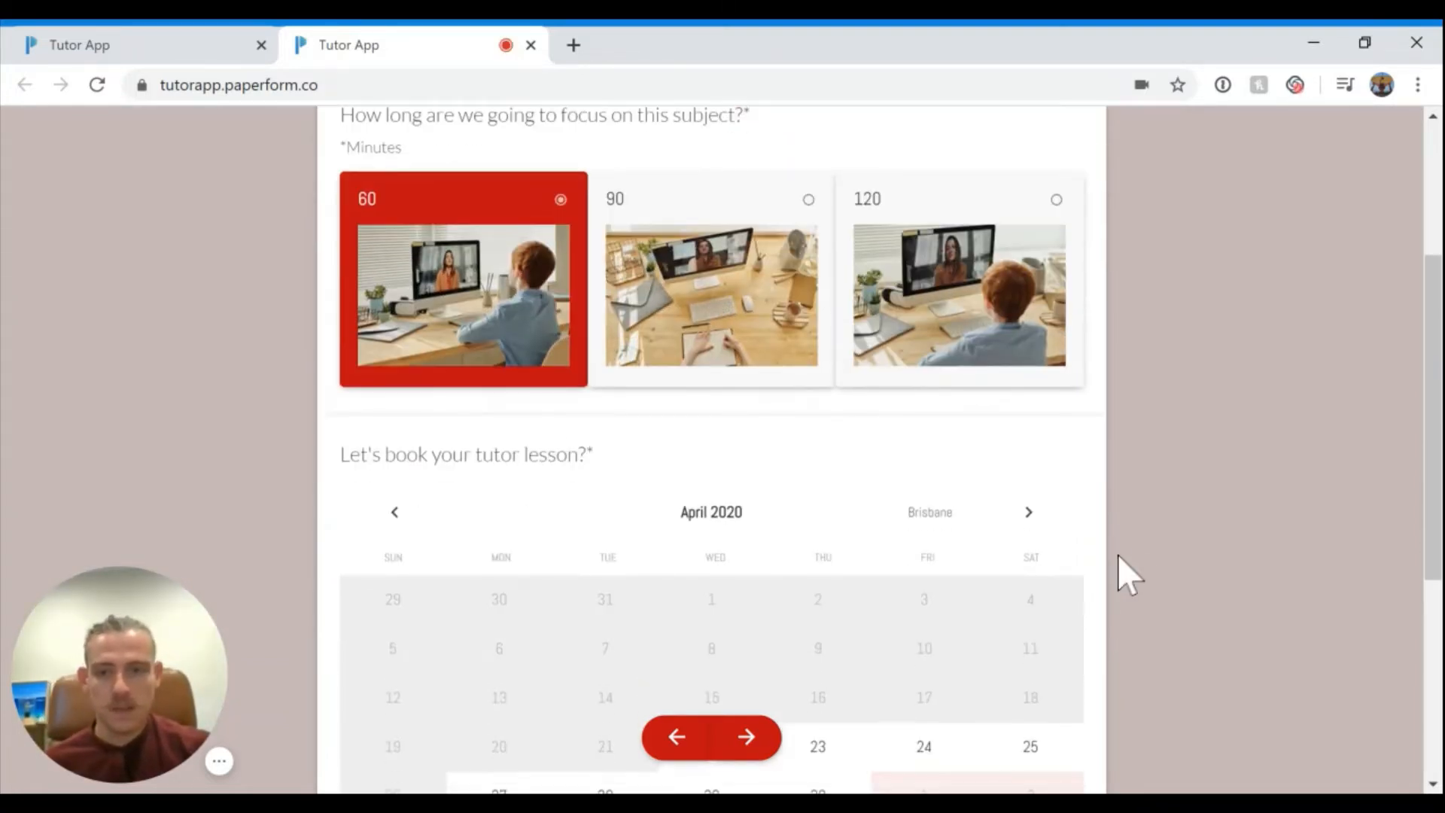
{"action": "scroll", "coordinate": [452, 361], "scroll_direction": "down", "scroll_amount": 3}
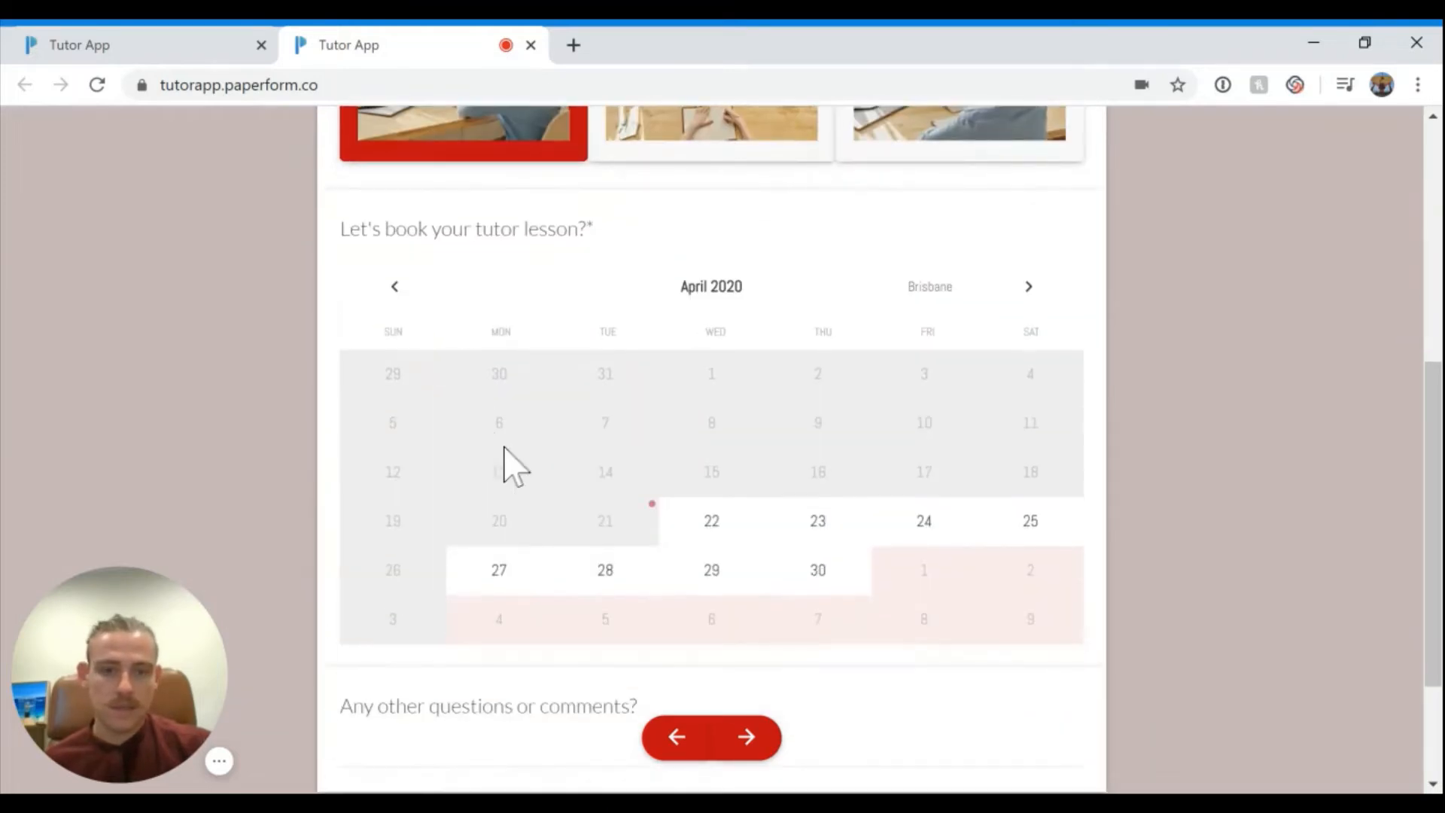
{"action": "left_click", "coordinate": [832, 526]}
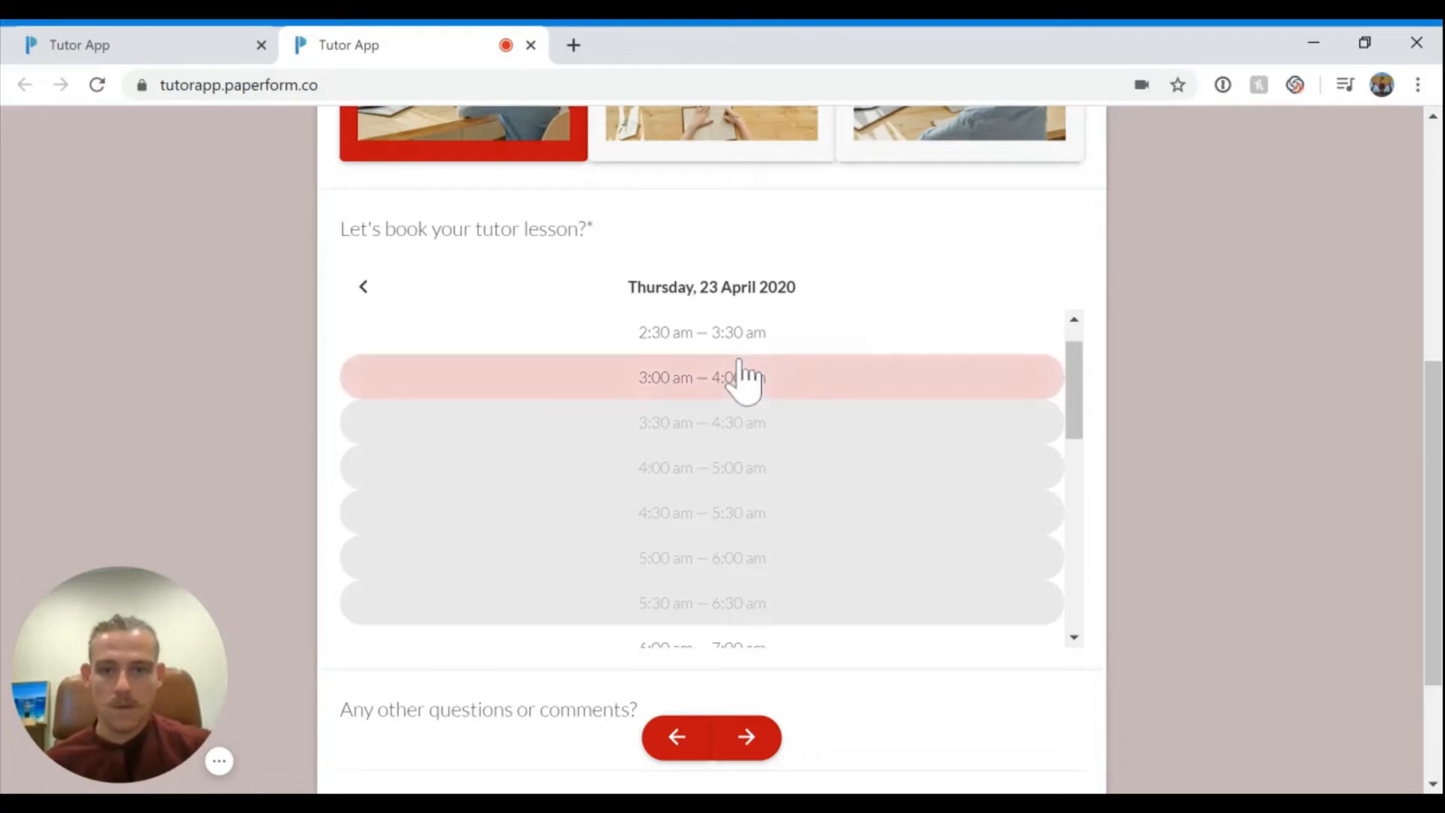
{"action": "scroll", "coordinate": [745, 377], "scroll_direction": "down", "scroll_amount": 5}
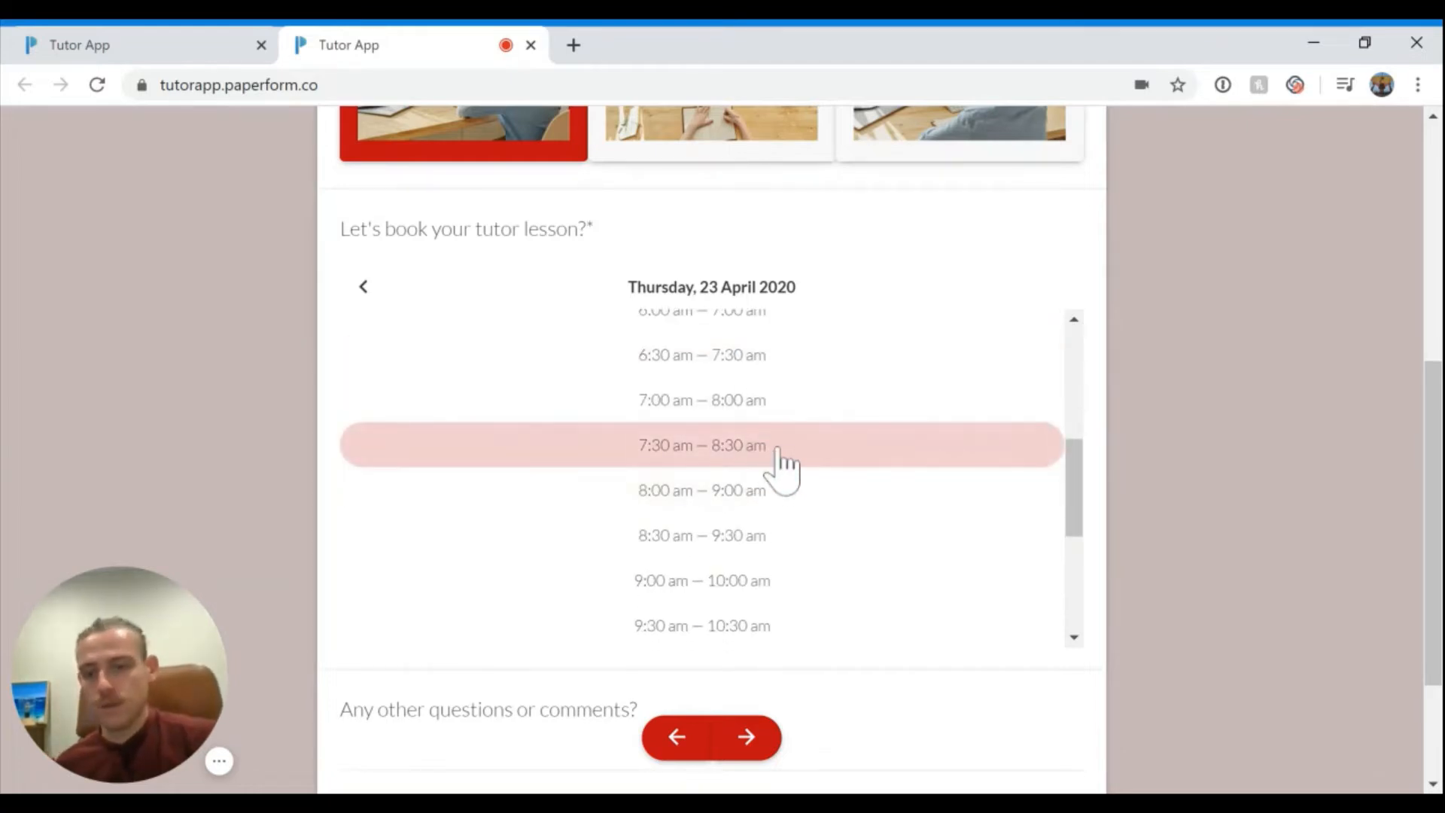
{"action": "scroll", "coordinate": [809, 463], "scroll_direction": "up", "scroll_amount": 1}
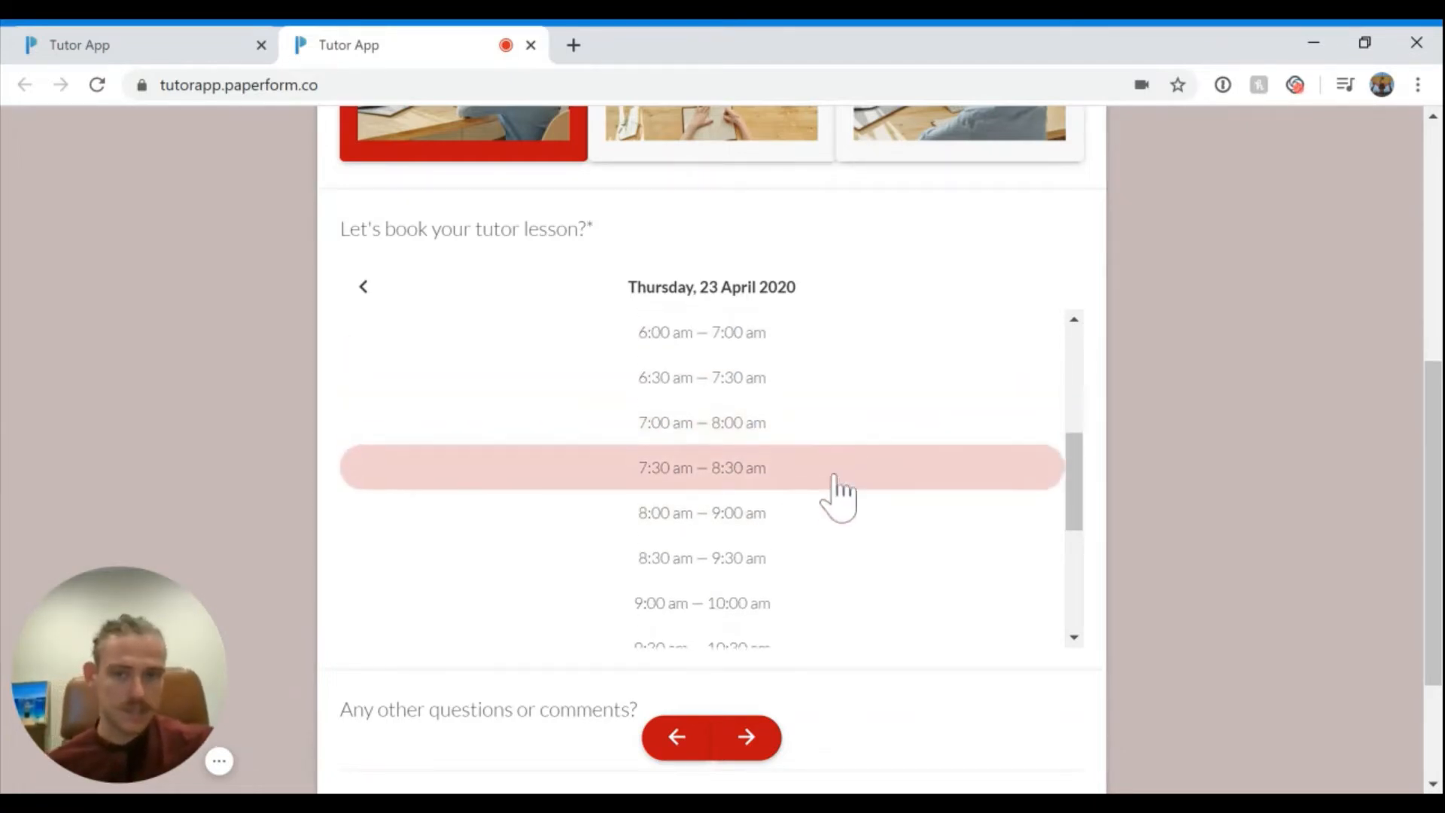
Step: Select the 90-minute session on the live form and view its appointment slots for 23 April 2020
{"action": "left_click", "coordinate": [764, 140]}
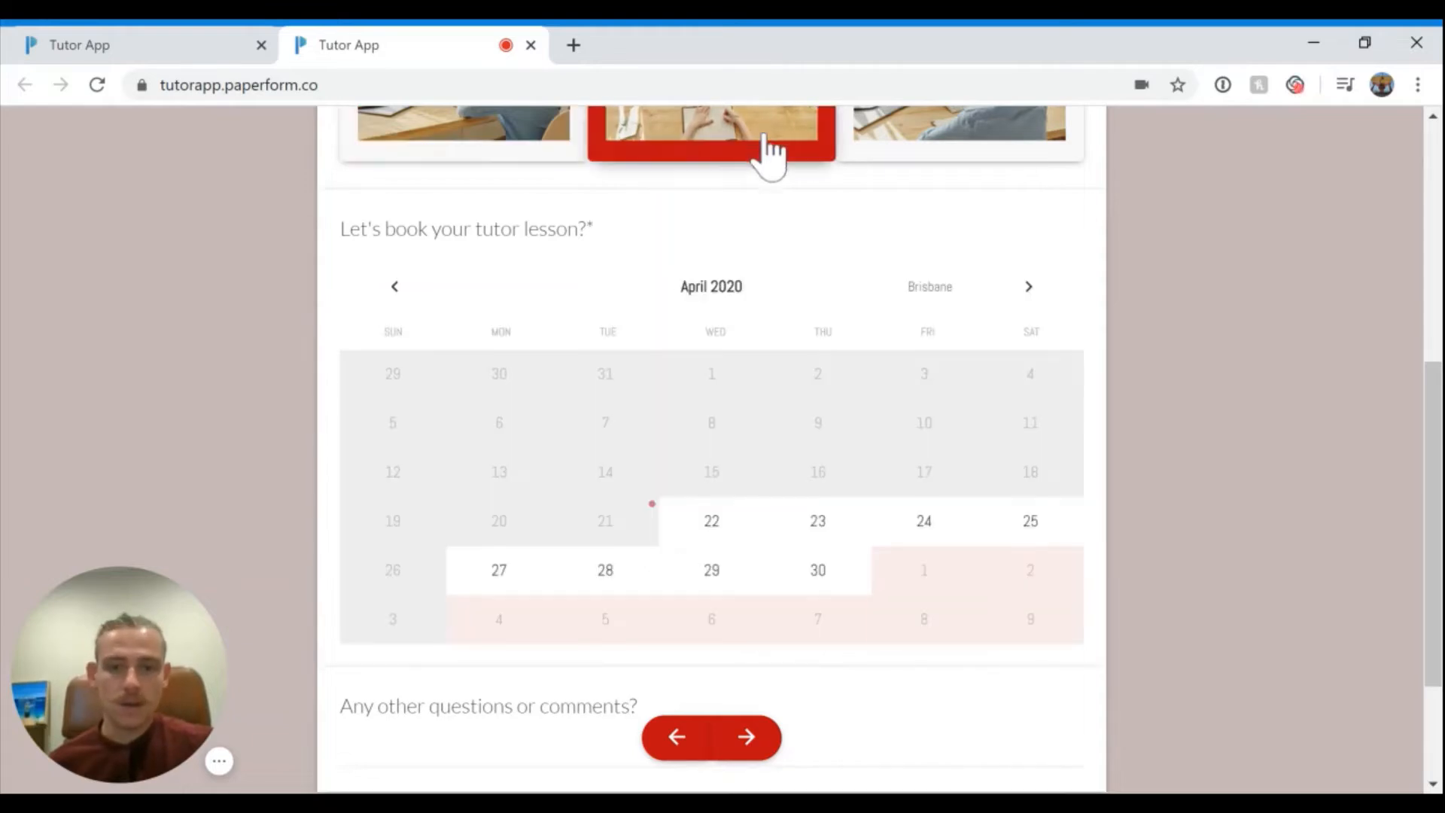
{"action": "left_click", "coordinate": [836, 531]}
{"action": "scroll", "coordinate": [839, 526], "scroll_direction": "down", "scroll_amount": 2}
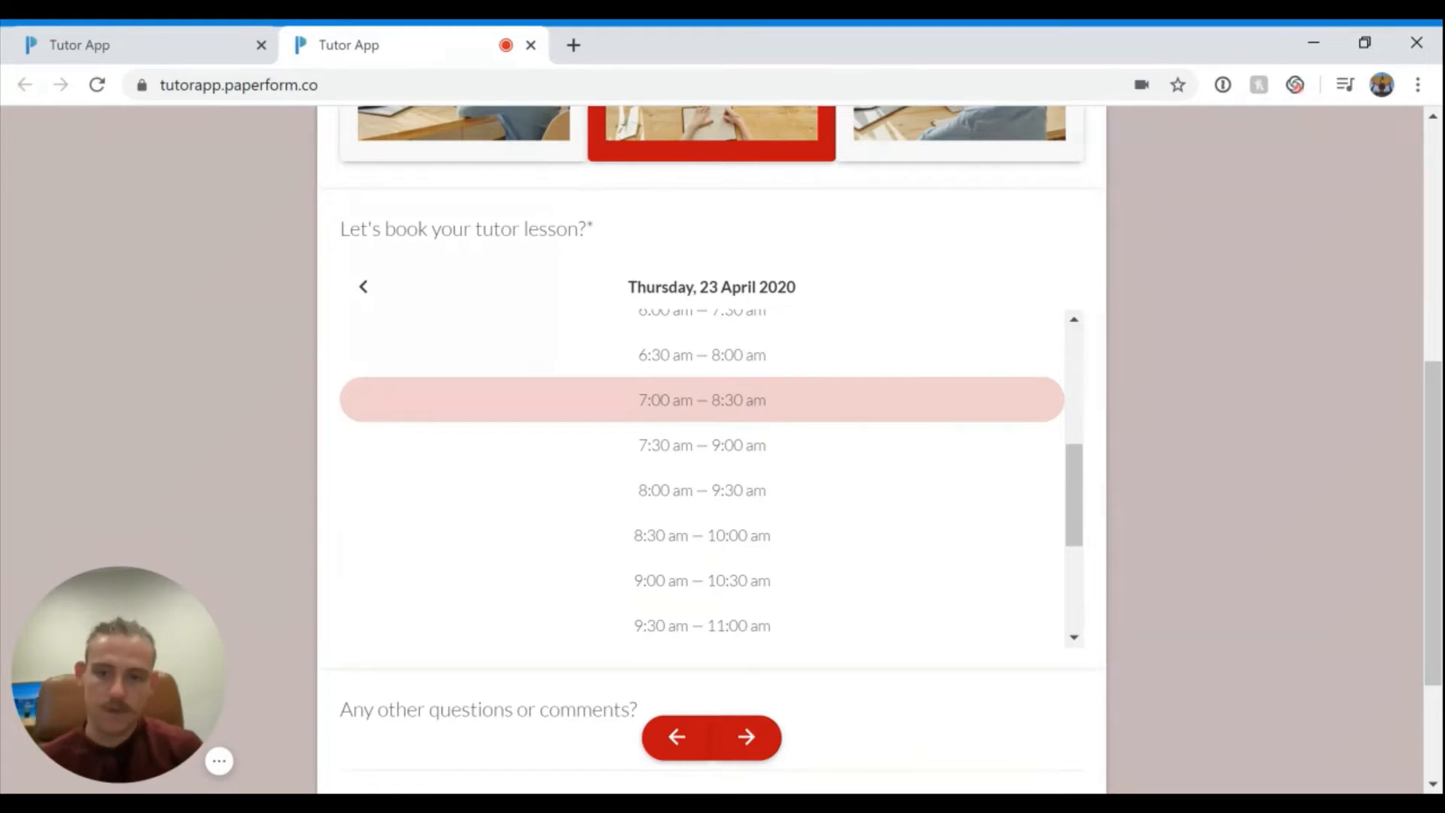
Step: Select the 120-minute session and look through its appointment slots for 23 April 2020
{"action": "left_click", "coordinate": [908, 157]}
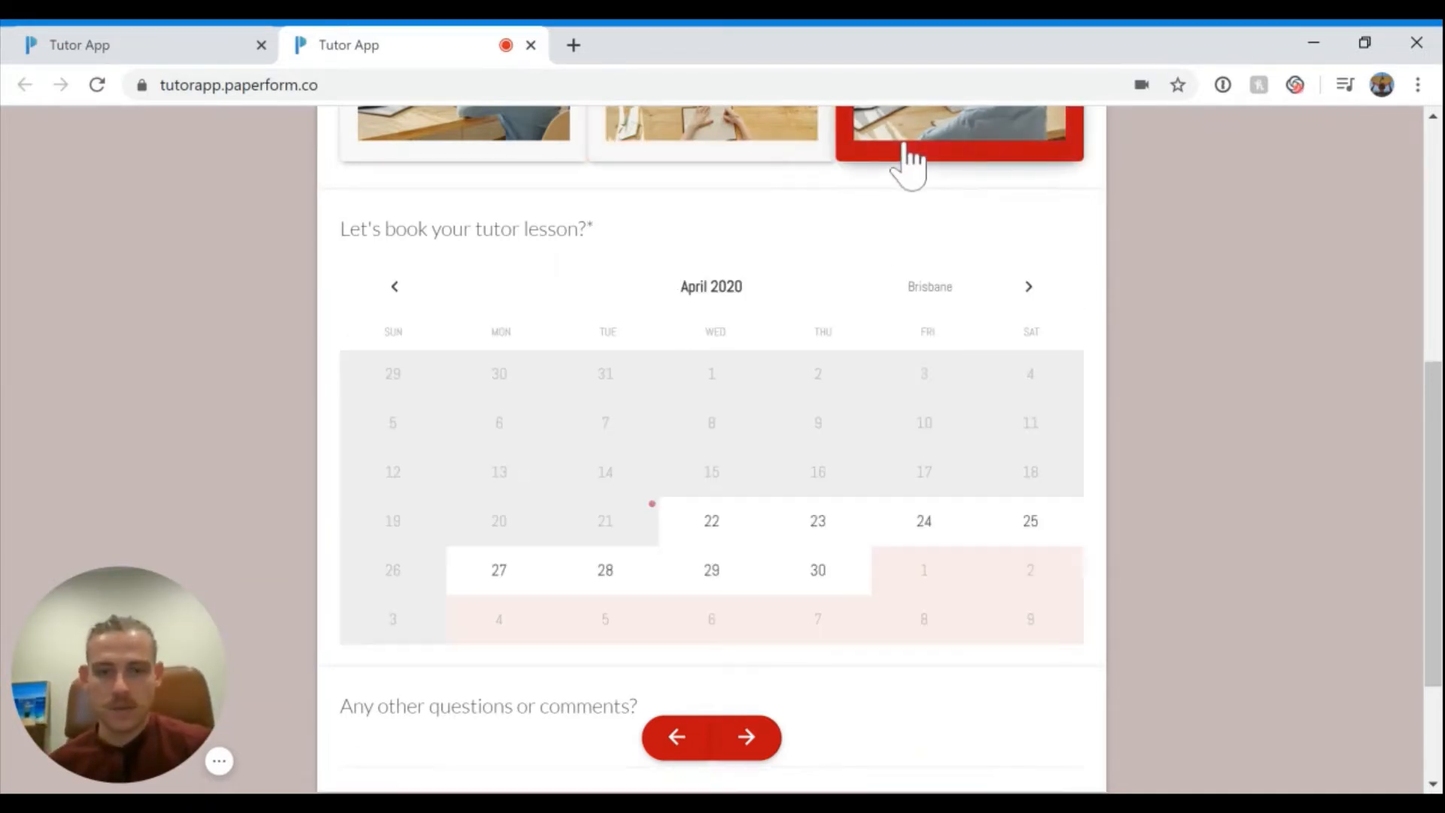
{"action": "left_click", "coordinate": [800, 531]}
{"action": "scroll", "coordinate": [804, 536], "scroll_direction": "down", "scroll_amount": 2}
{"action": "scroll", "coordinate": [805, 555], "scroll_direction": "down", "scroll_amount": 3}
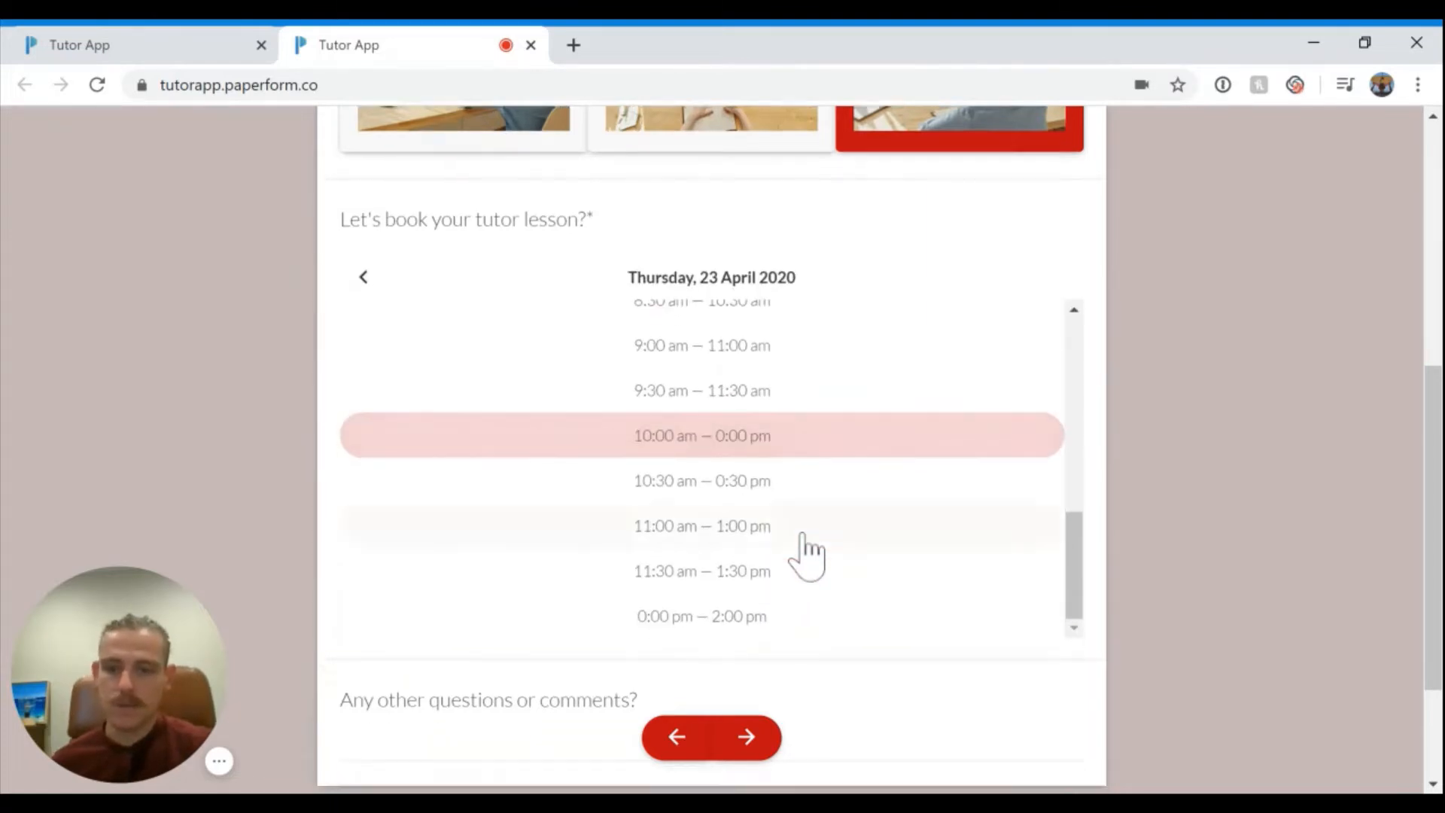
{"action": "scroll", "coordinate": [790, 536], "scroll_direction": "up", "scroll_amount": 4}
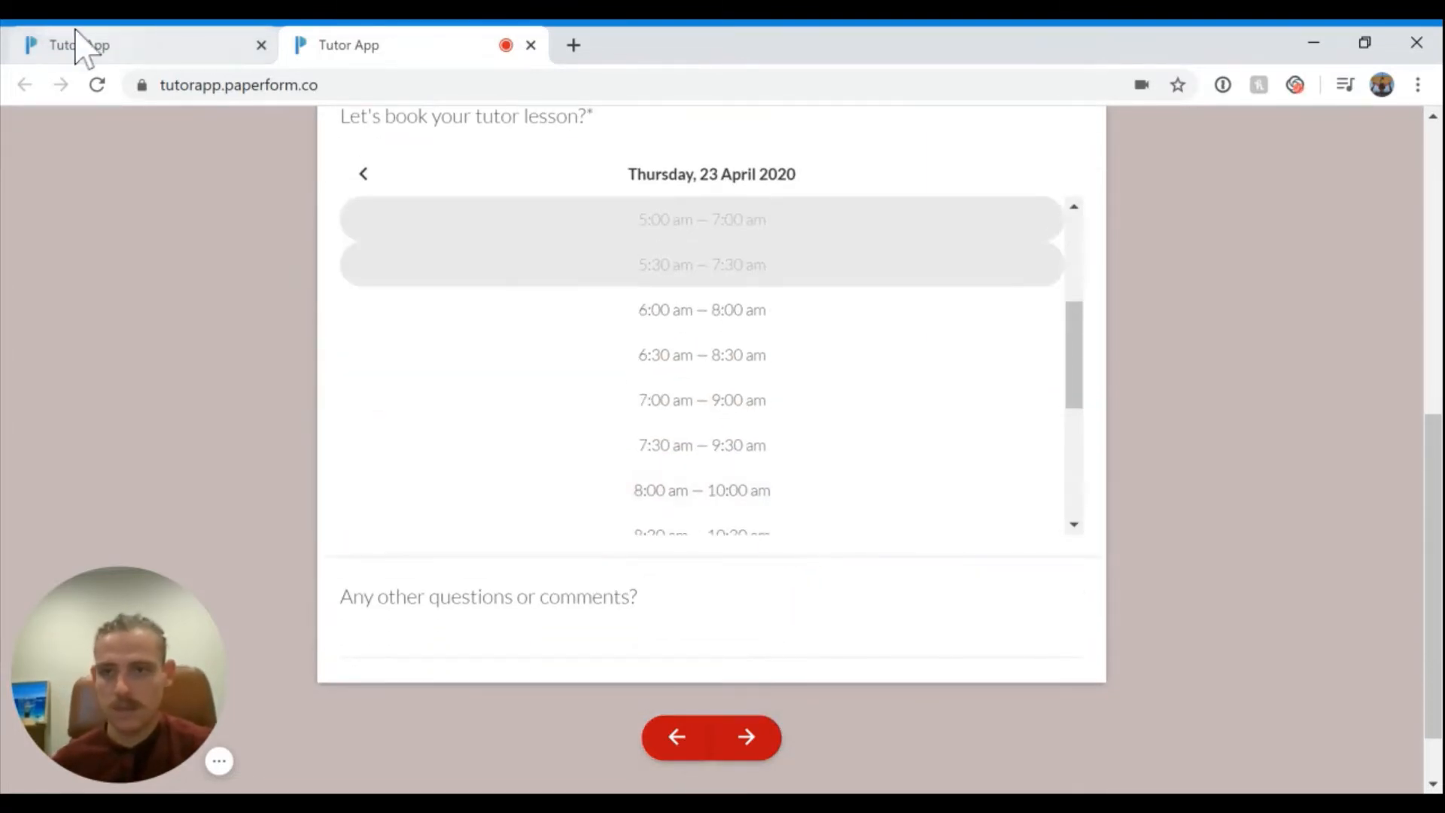
Step: Return to the form editor and start adding a calendar from the general settings of the appointment question
{"action": "left_click", "coordinate": [119, 46]}
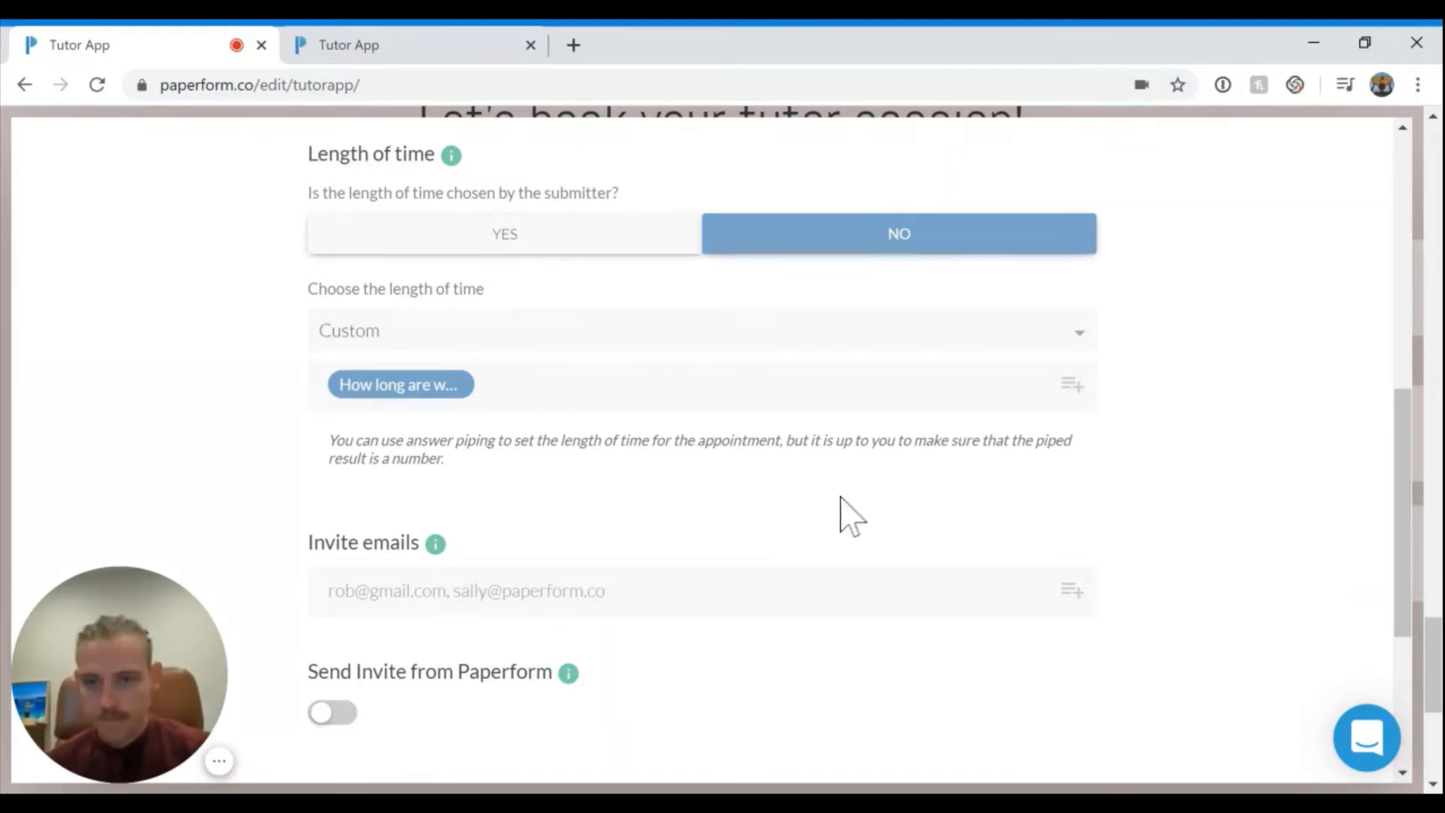
{"action": "scroll", "coordinate": [837, 511], "scroll_direction": "up", "scroll_amount": 5}
{"action": "scroll", "coordinate": [837, 498], "scroll_direction": "up", "scroll_amount": 4}
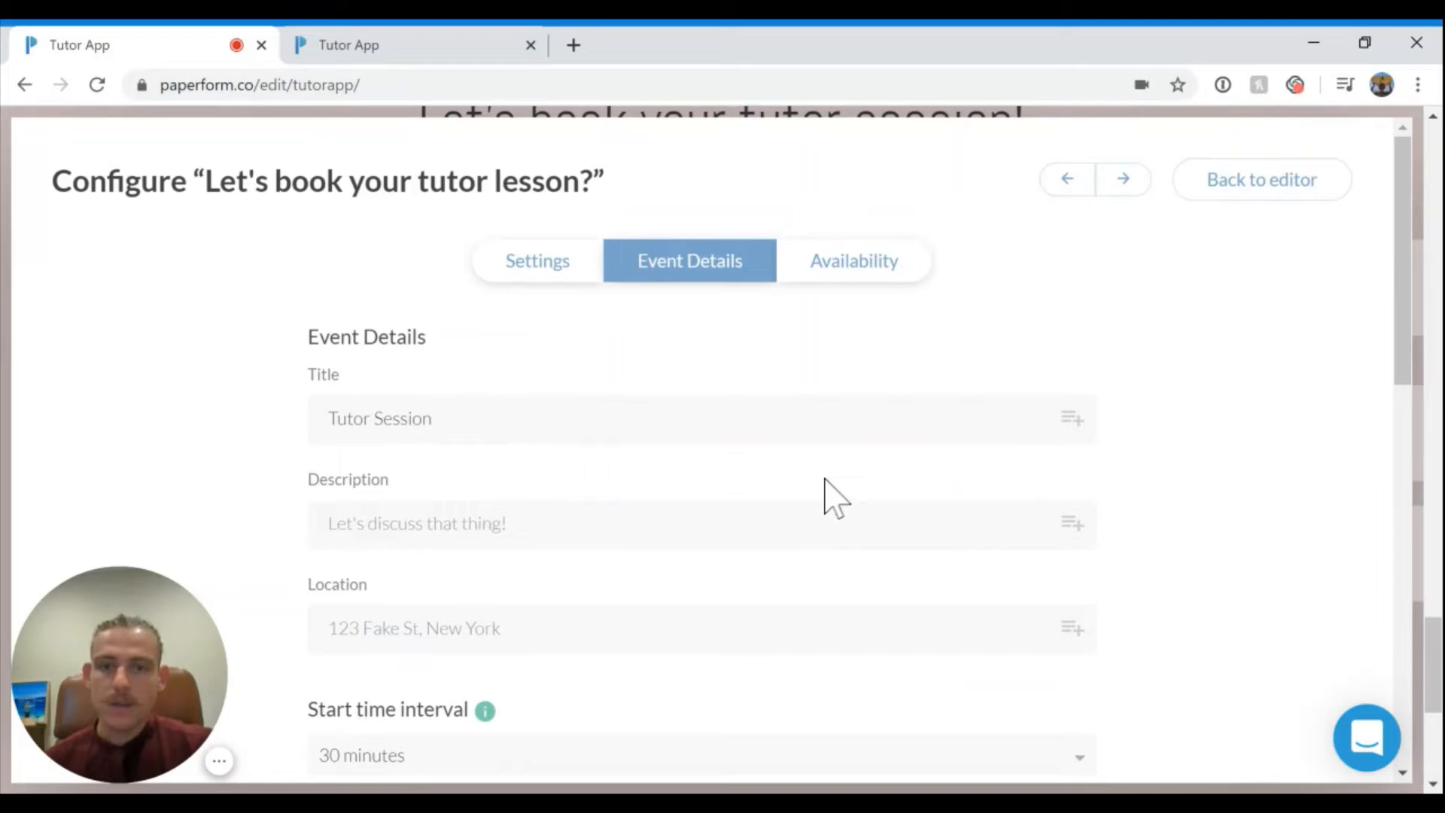
{"action": "left_click", "coordinate": [536, 259]}
{"action": "scroll", "coordinate": [537, 257], "scroll_direction": "down", "scroll_amount": 1}
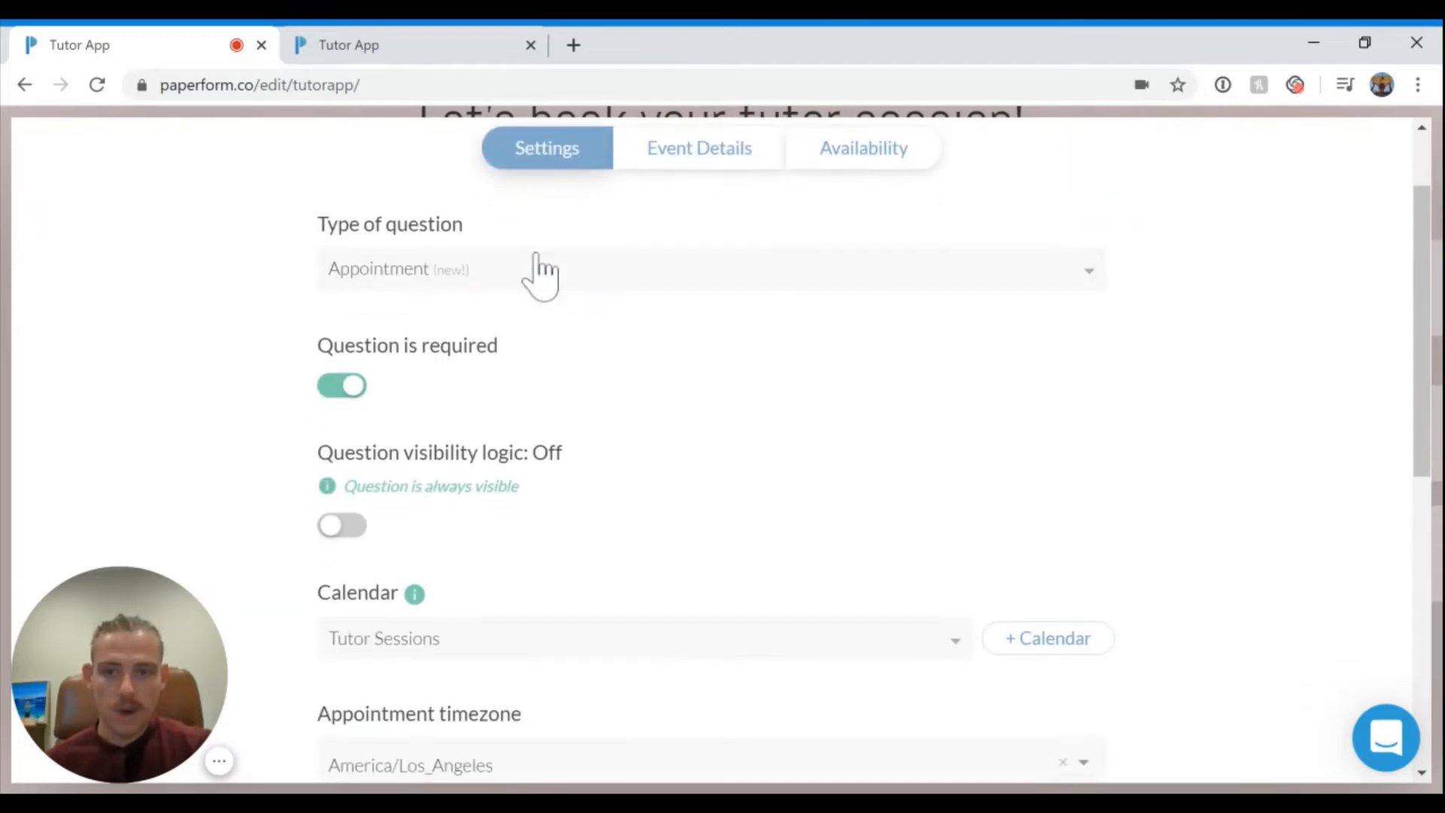
{"action": "scroll", "coordinate": [756, 331], "scroll_direction": "down", "scroll_amount": 1}
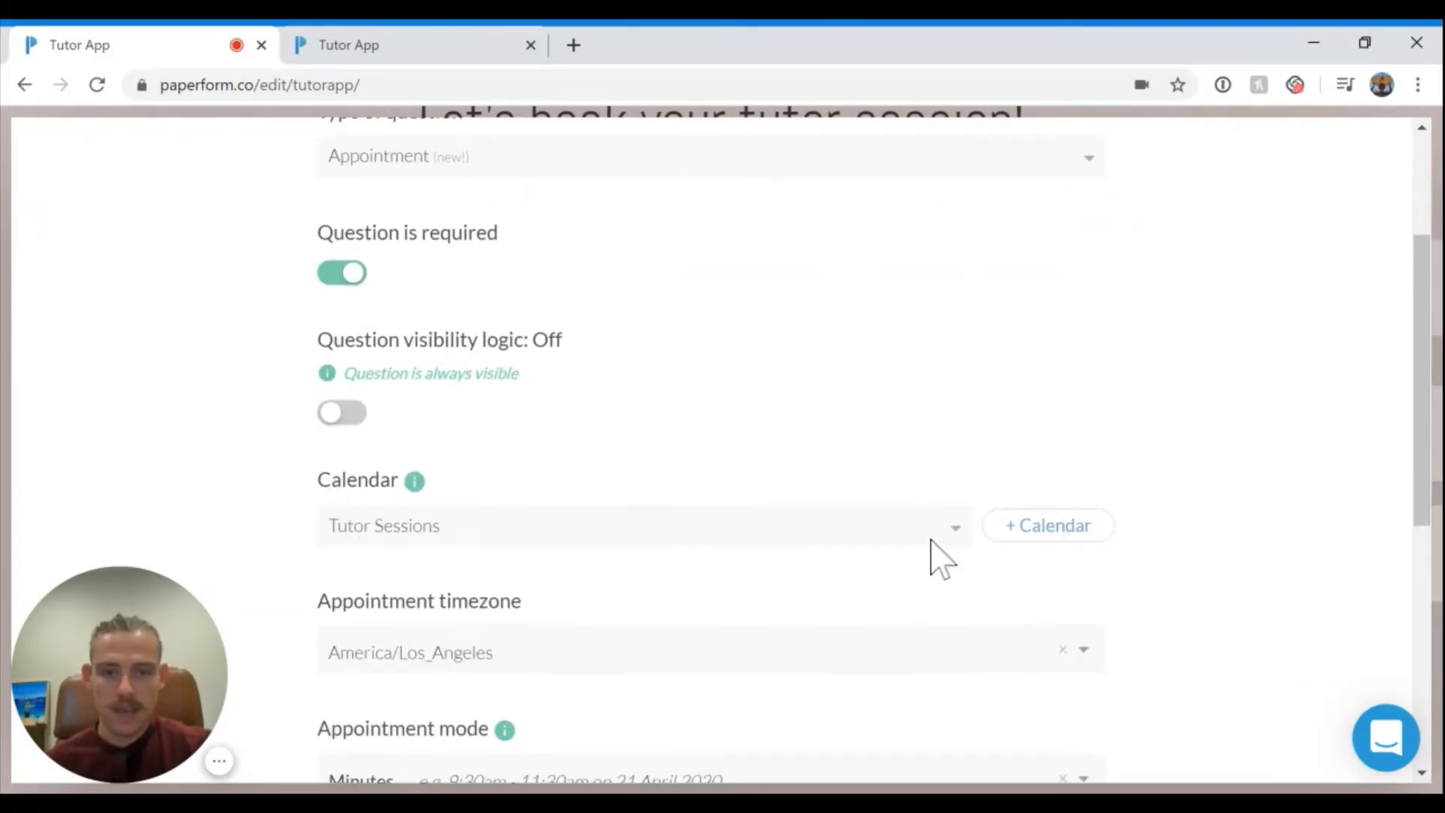
{"action": "left_click", "coordinate": [1027, 528]}
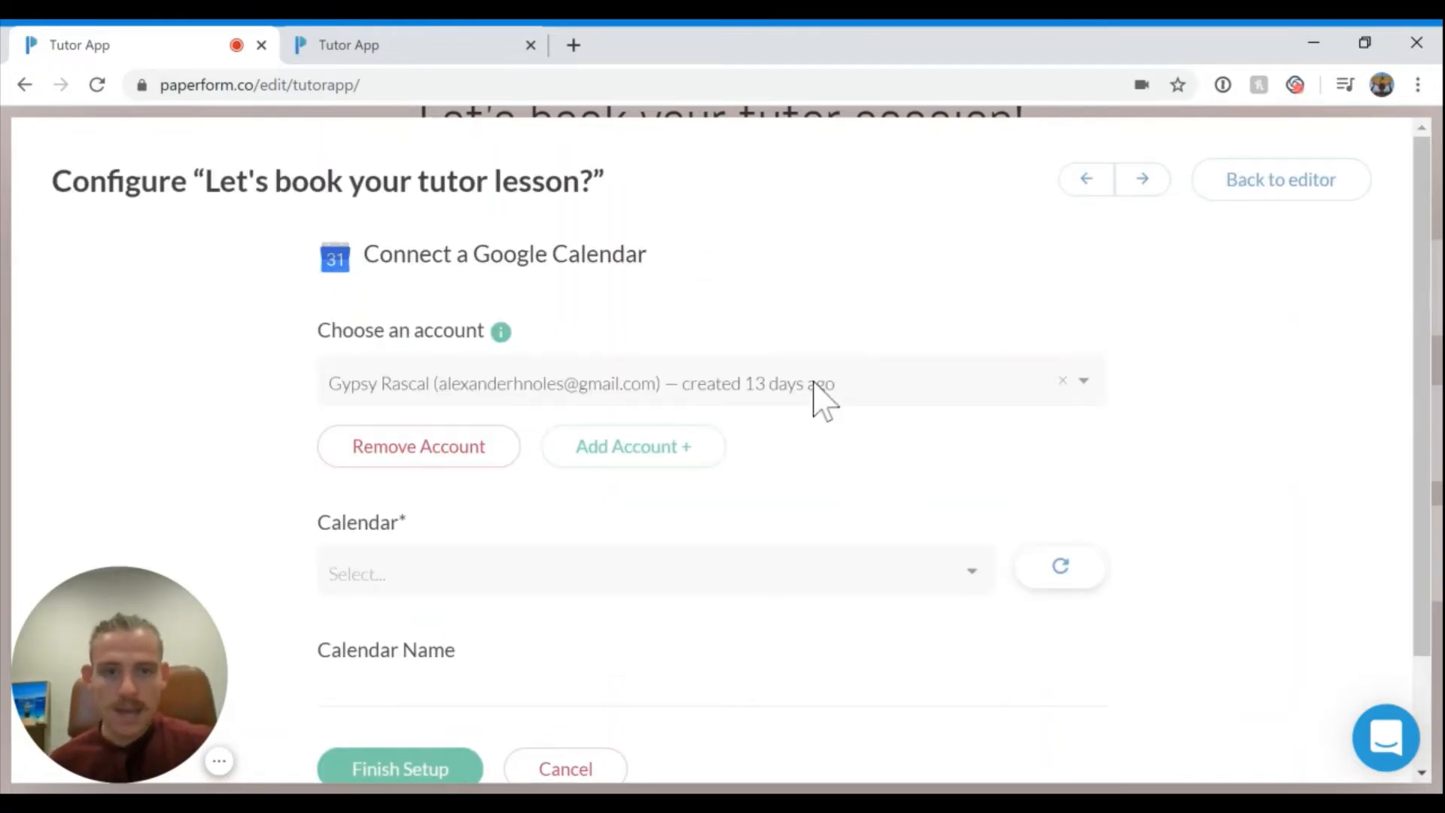
Step: Connect the Paperform Google account's "Tutor Sessions - America/Los_Angeles" calendar to the appointment question and finish the setup
{"action": "left_click", "coordinate": [813, 384]}
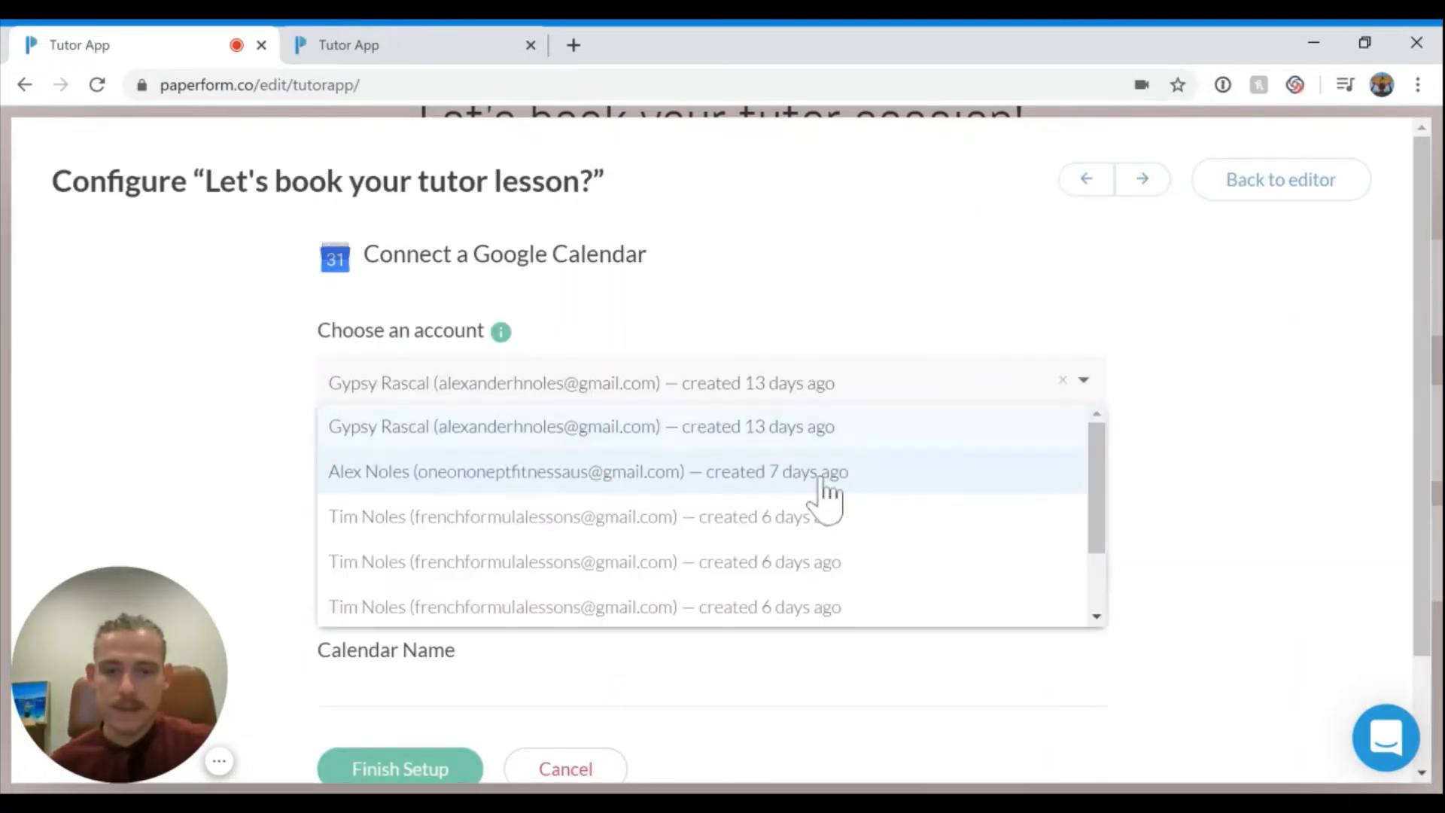
{"action": "scroll", "coordinate": [825, 489], "scroll_direction": "down", "scroll_amount": 1}
{"action": "left_click", "coordinate": [703, 604]}
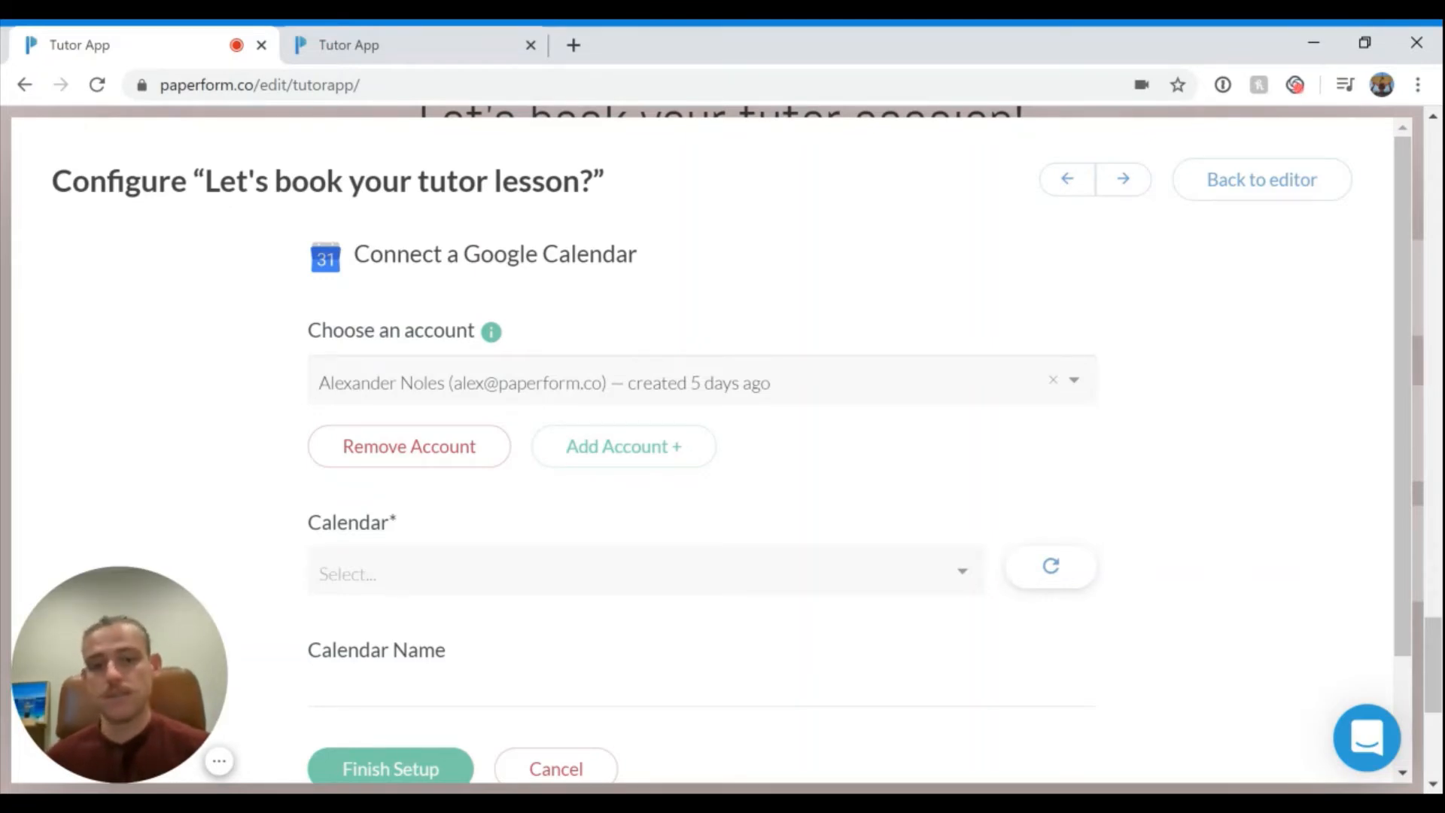
{"action": "left_click", "coordinate": [708, 575]}
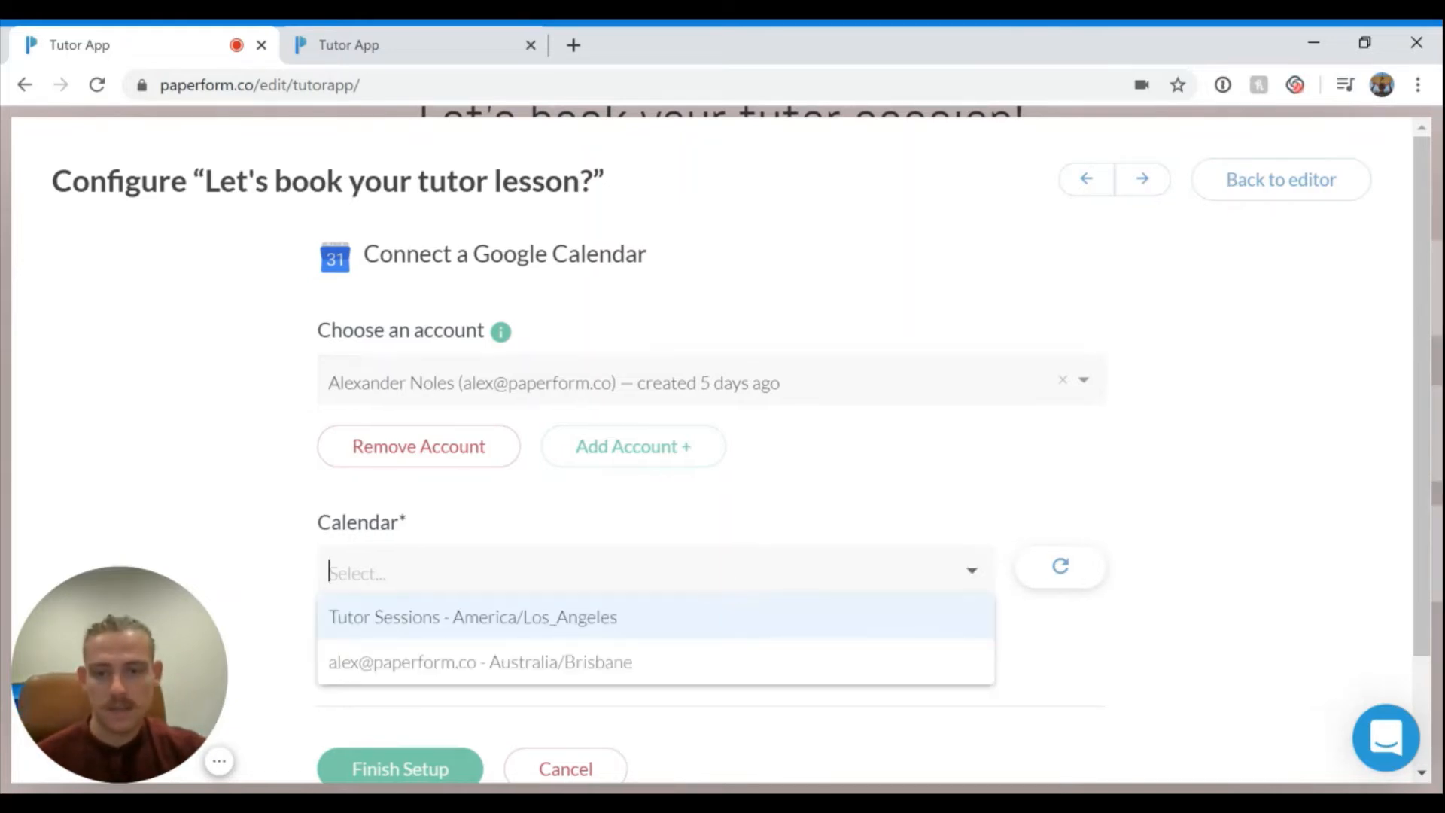
{"action": "left_click", "coordinate": [609, 628]}
{"action": "scroll", "coordinate": [613, 647], "scroll_direction": "down", "scroll_amount": 1}
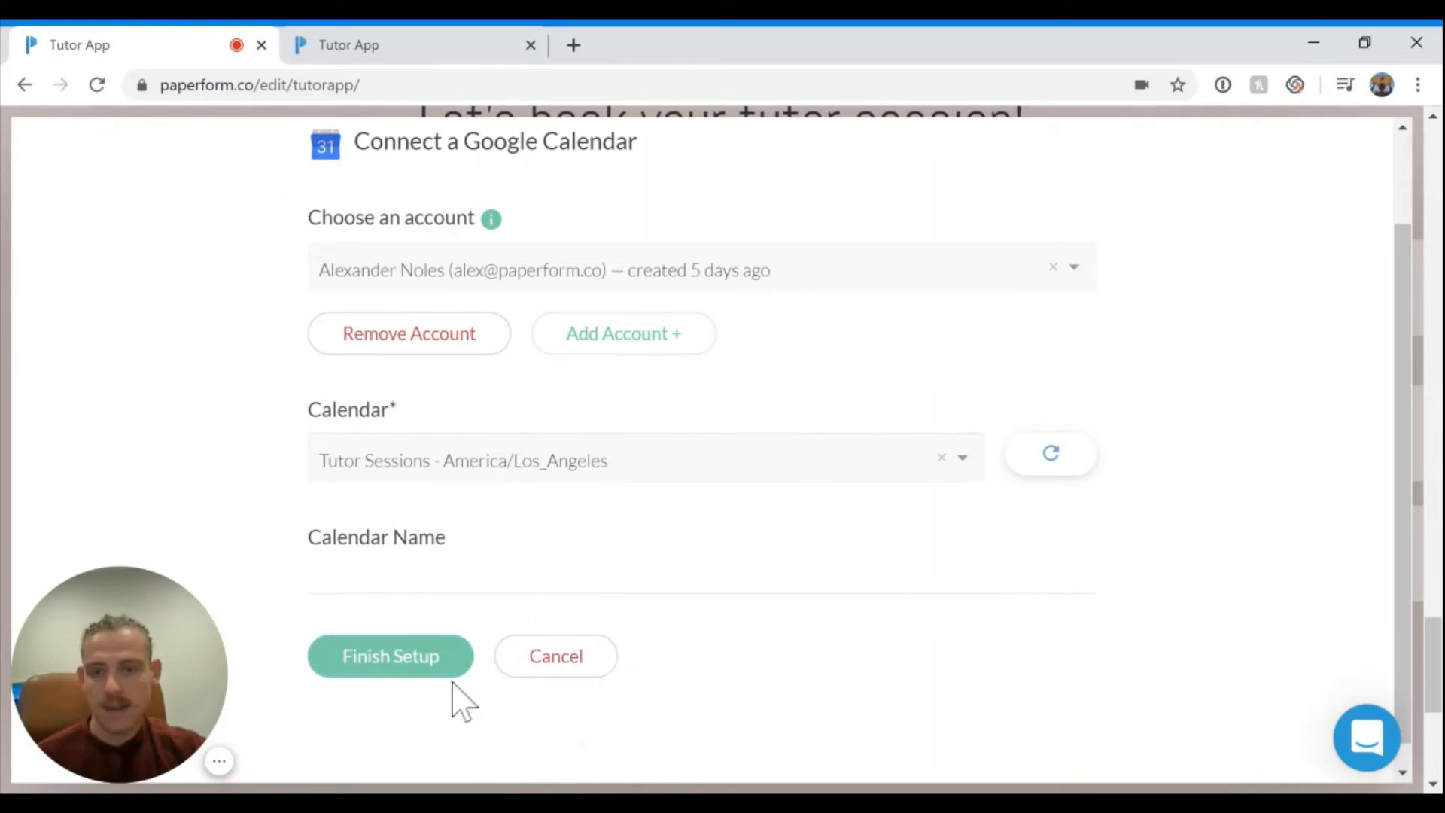
{"action": "left_click", "coordinate": [419, 661]}
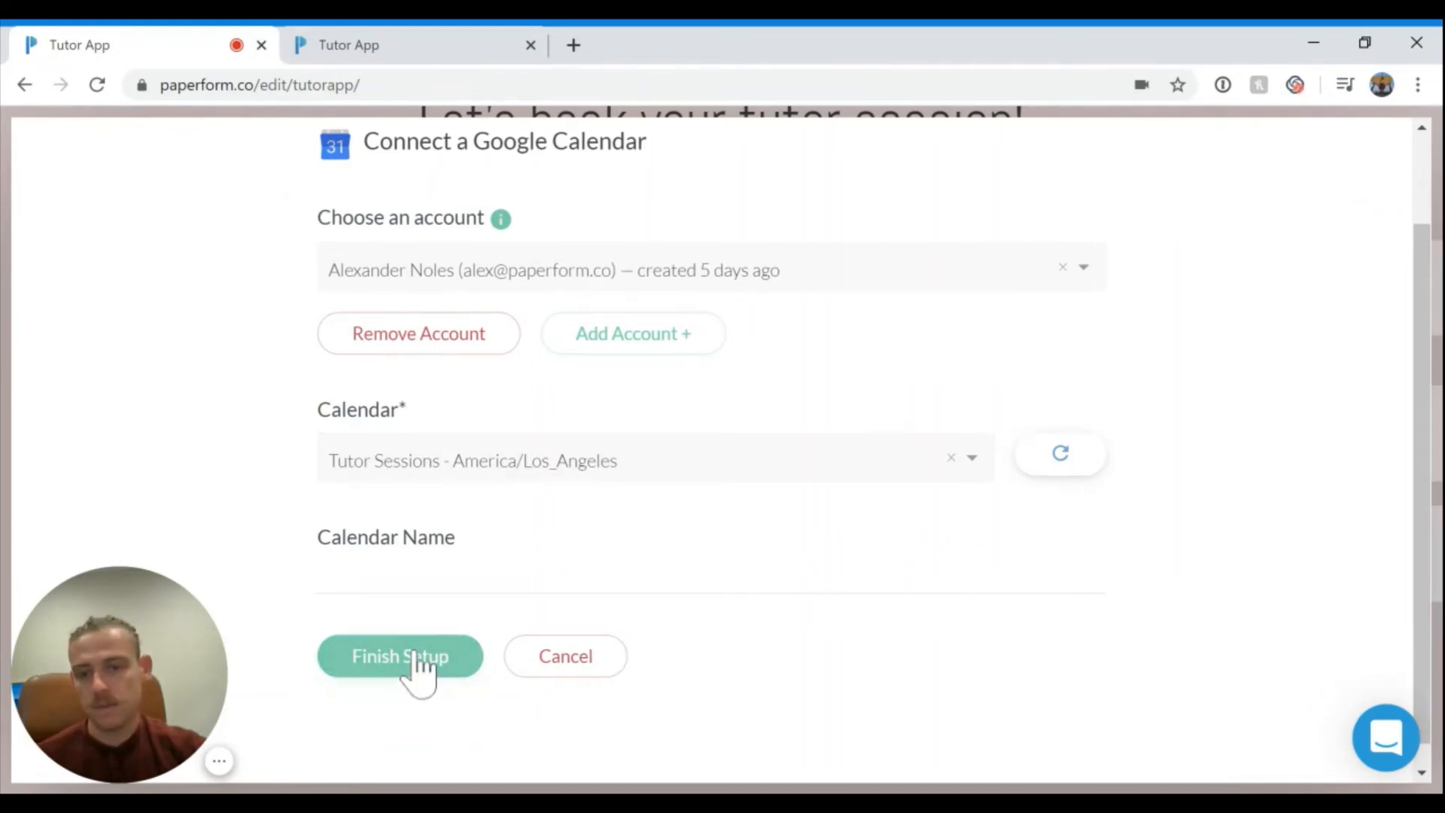
Step: Review the appointment question's settings with the Tutor Sessions calendar connected and return to the form editor
{"action": "left_click", "coordinate": [853, 233]}
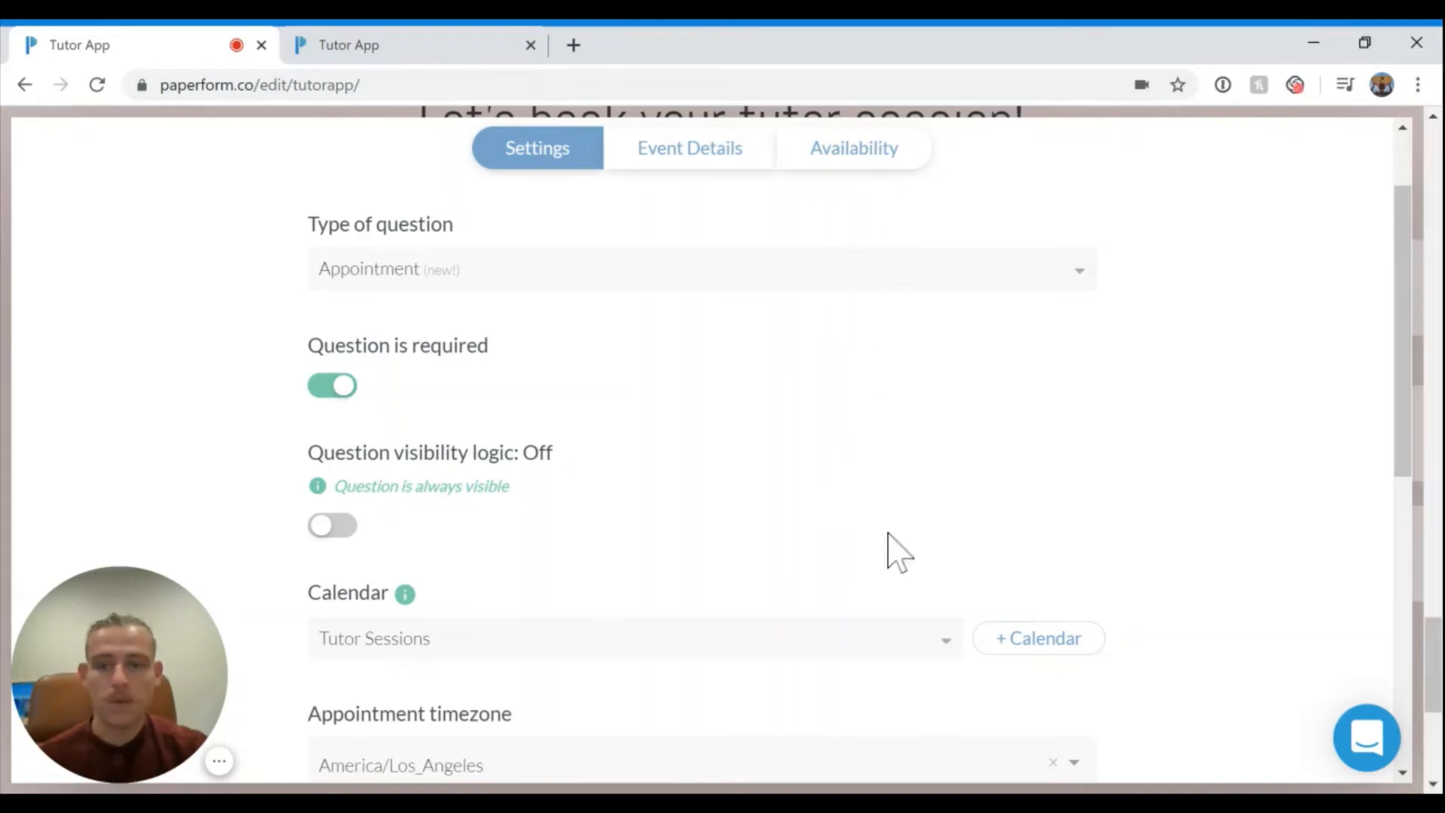
{"action": "scroll", "coordinate": [900, 558], "scroll_direction": "up", "scroll_amount": 1}
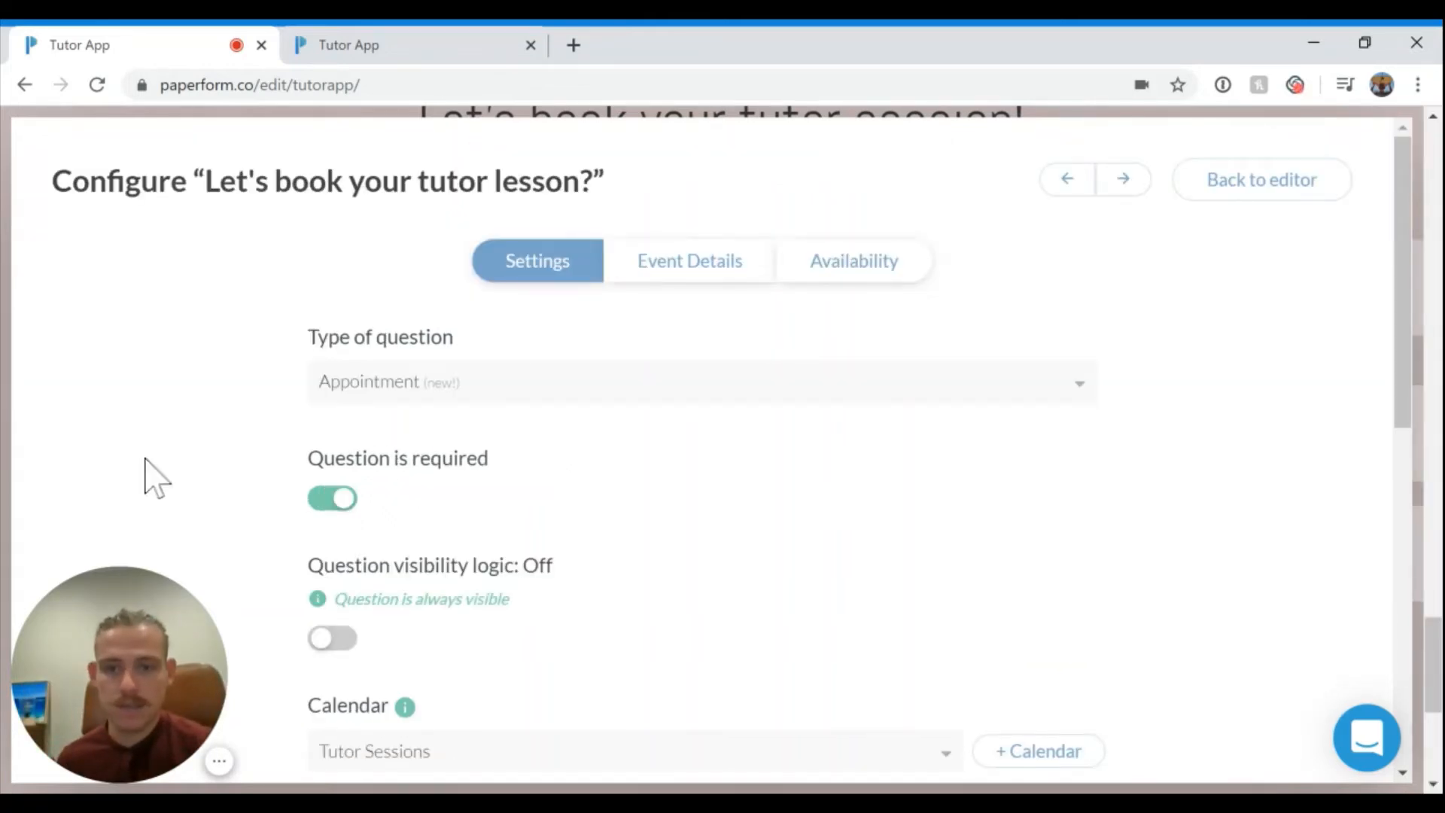
{"action": "left_click", "coordinate": [1224, 185]}
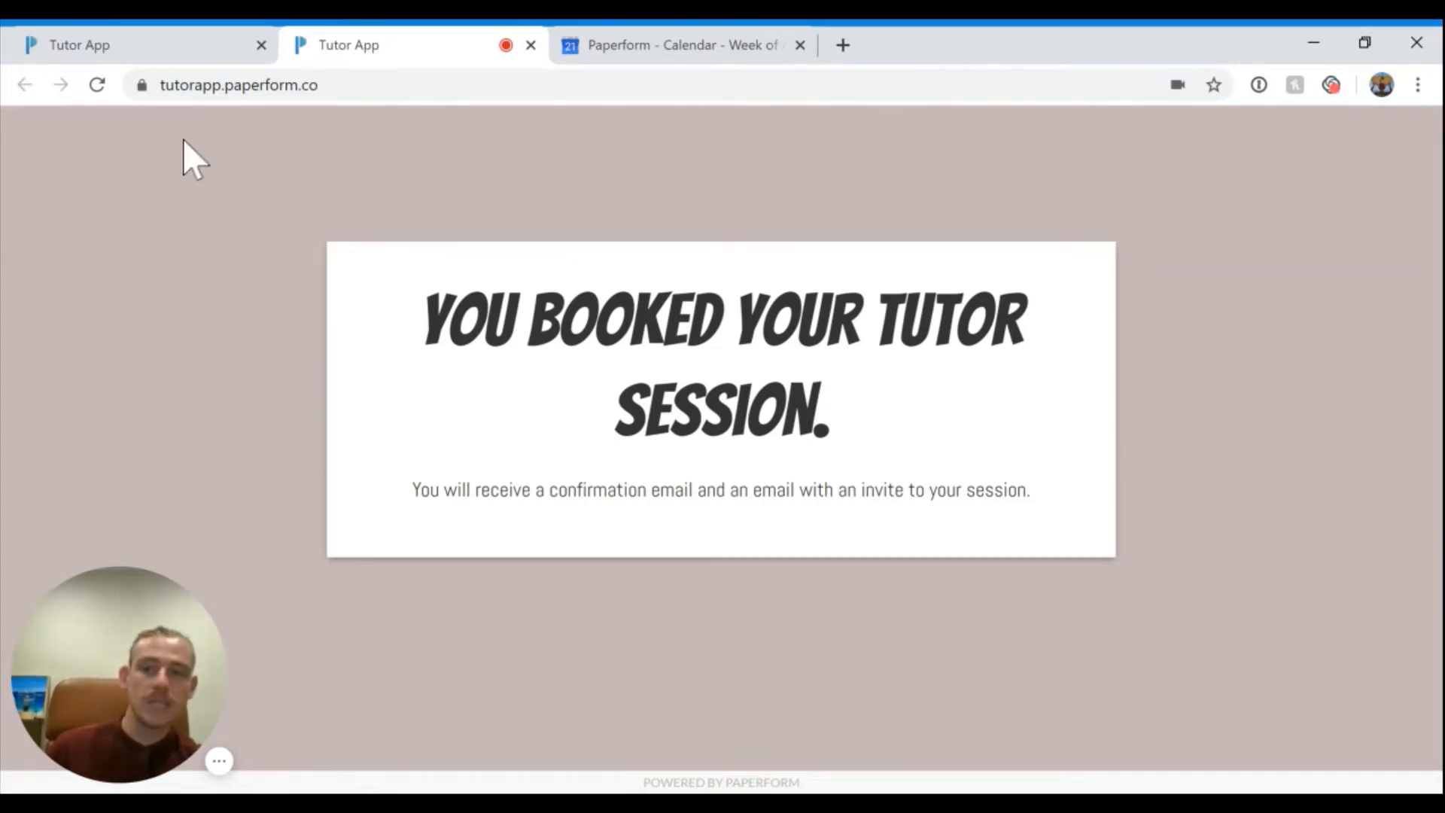
Step: Open the Tutor App form's after-submission integrations and webhooks and go to the Zapier section
{"action": "left_click", "coordinate": [166, 38]}
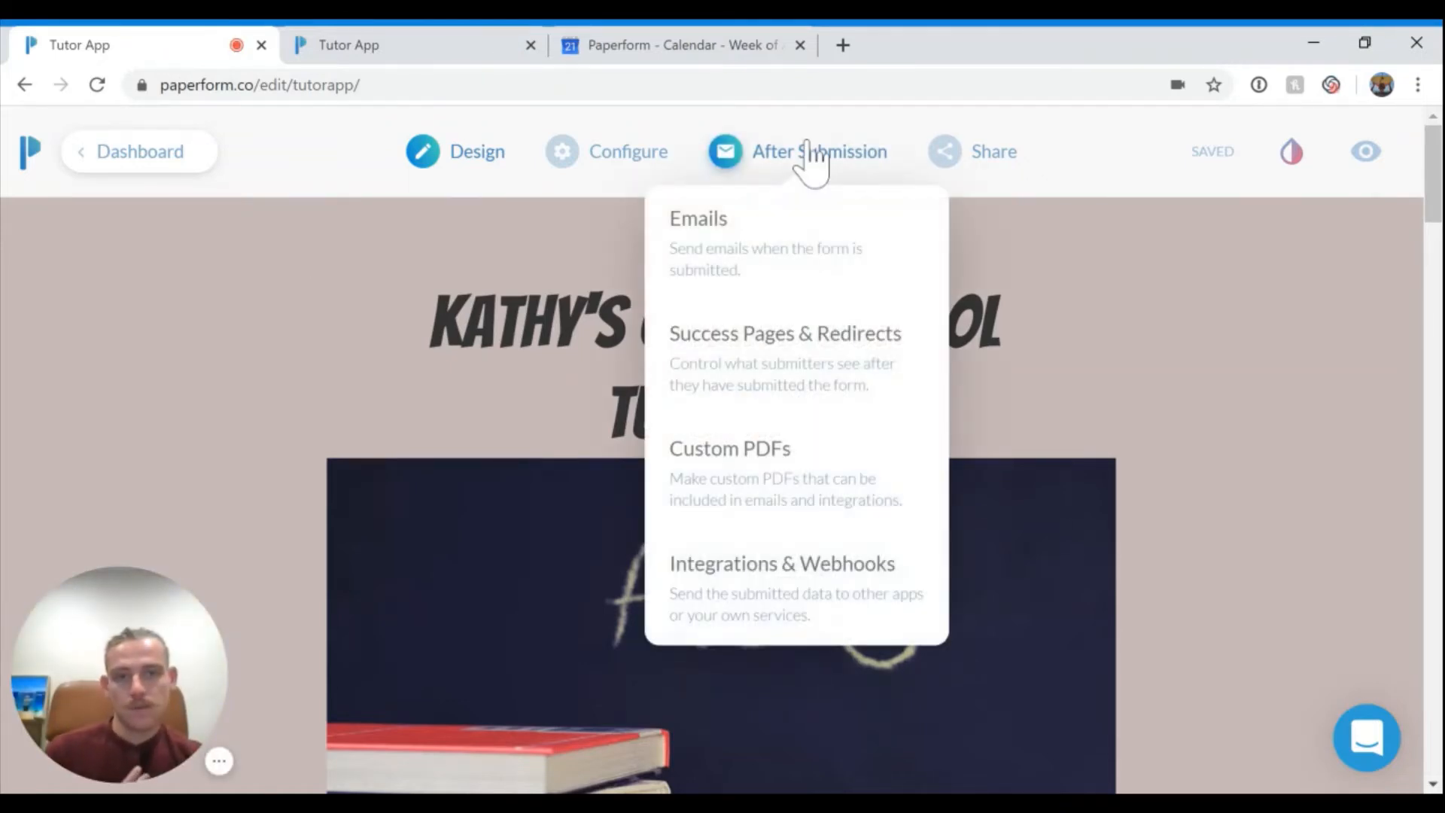
{"action": "left_click", "coordinate": [809, 146]}
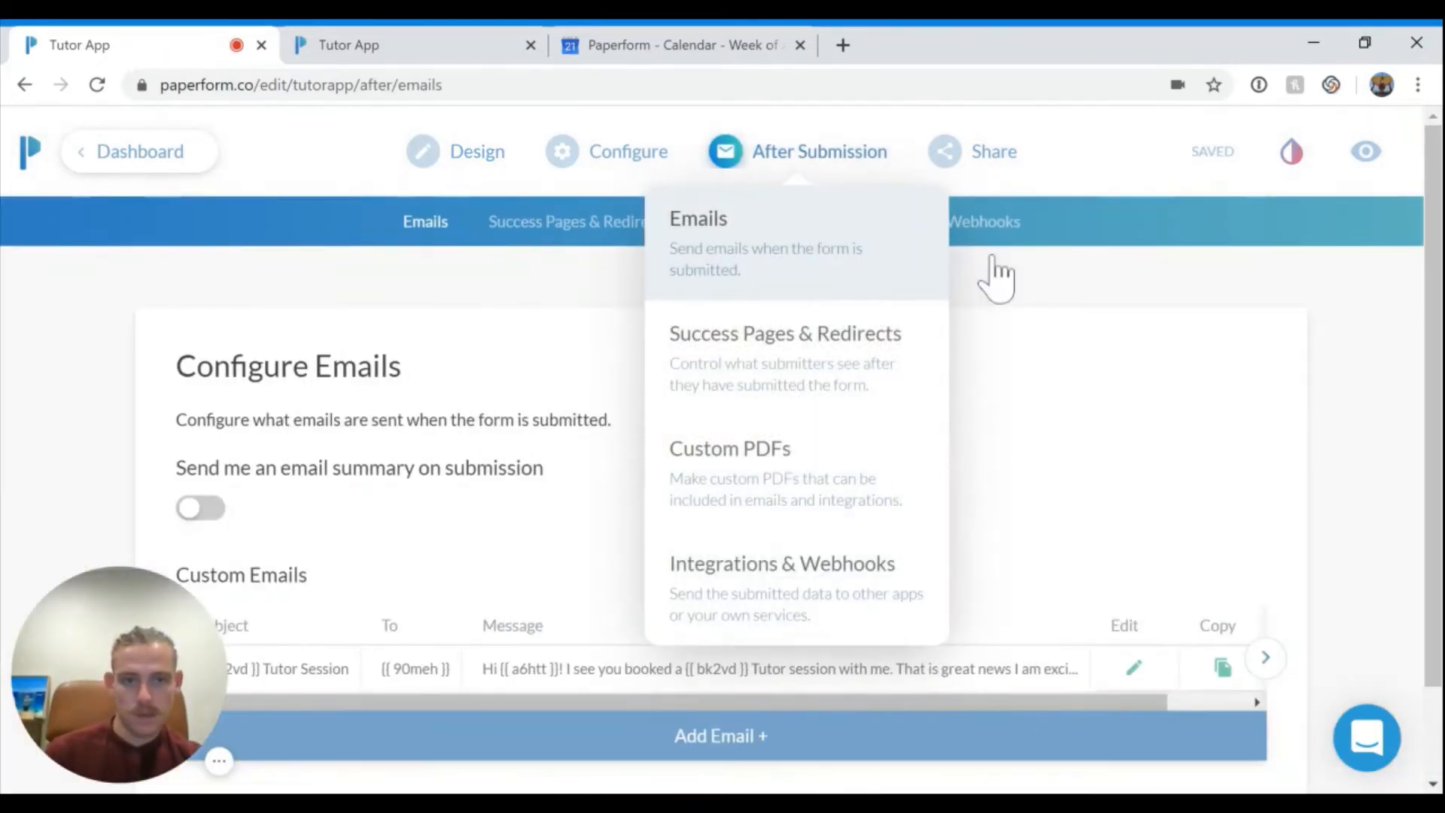
{"action": "left_click", "coordinate": [995, 234]}
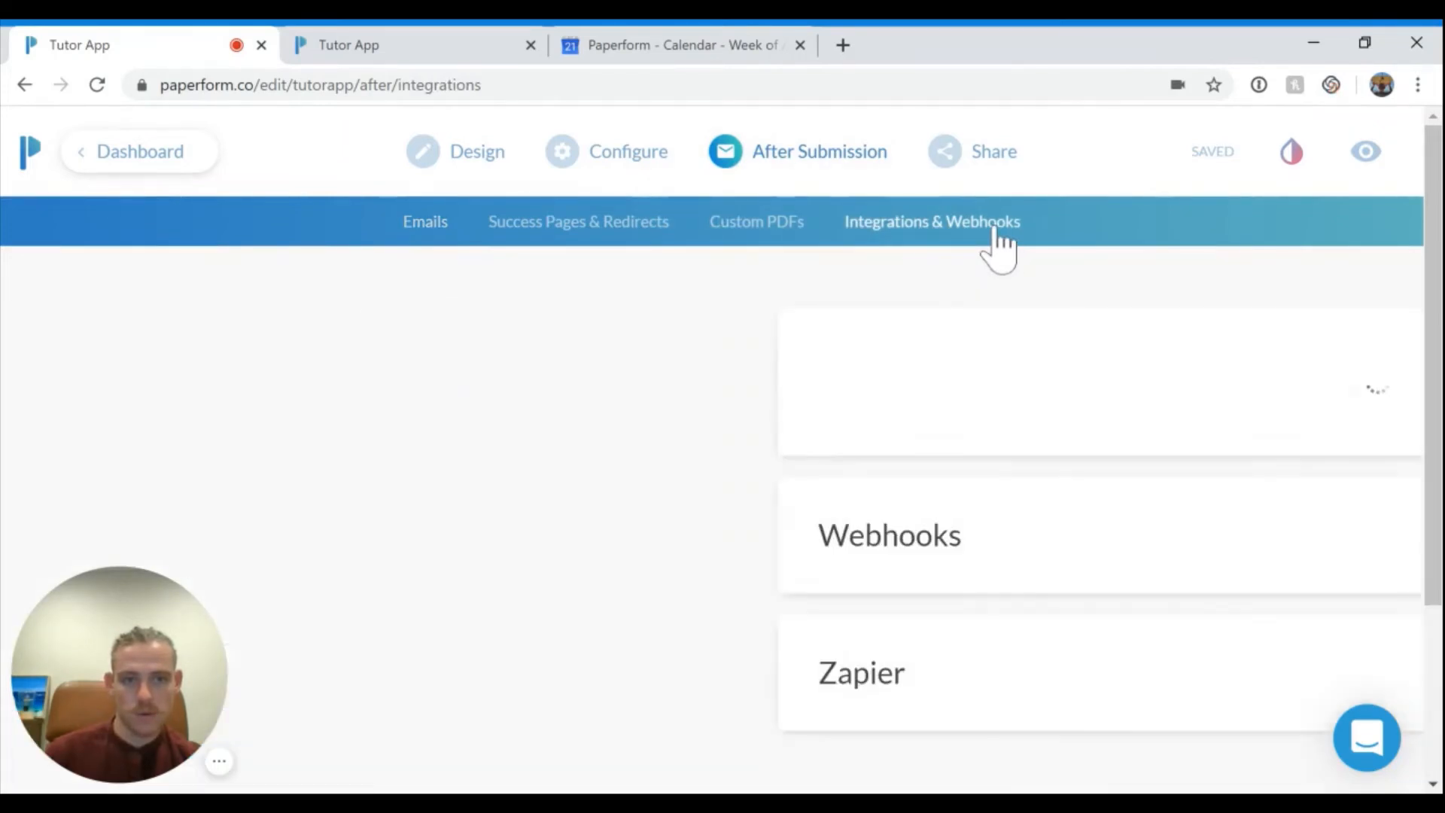
{"action": "scroll", "coordinate": [917, 459], "scroll_direction": "down", "scroll_amount": 3}
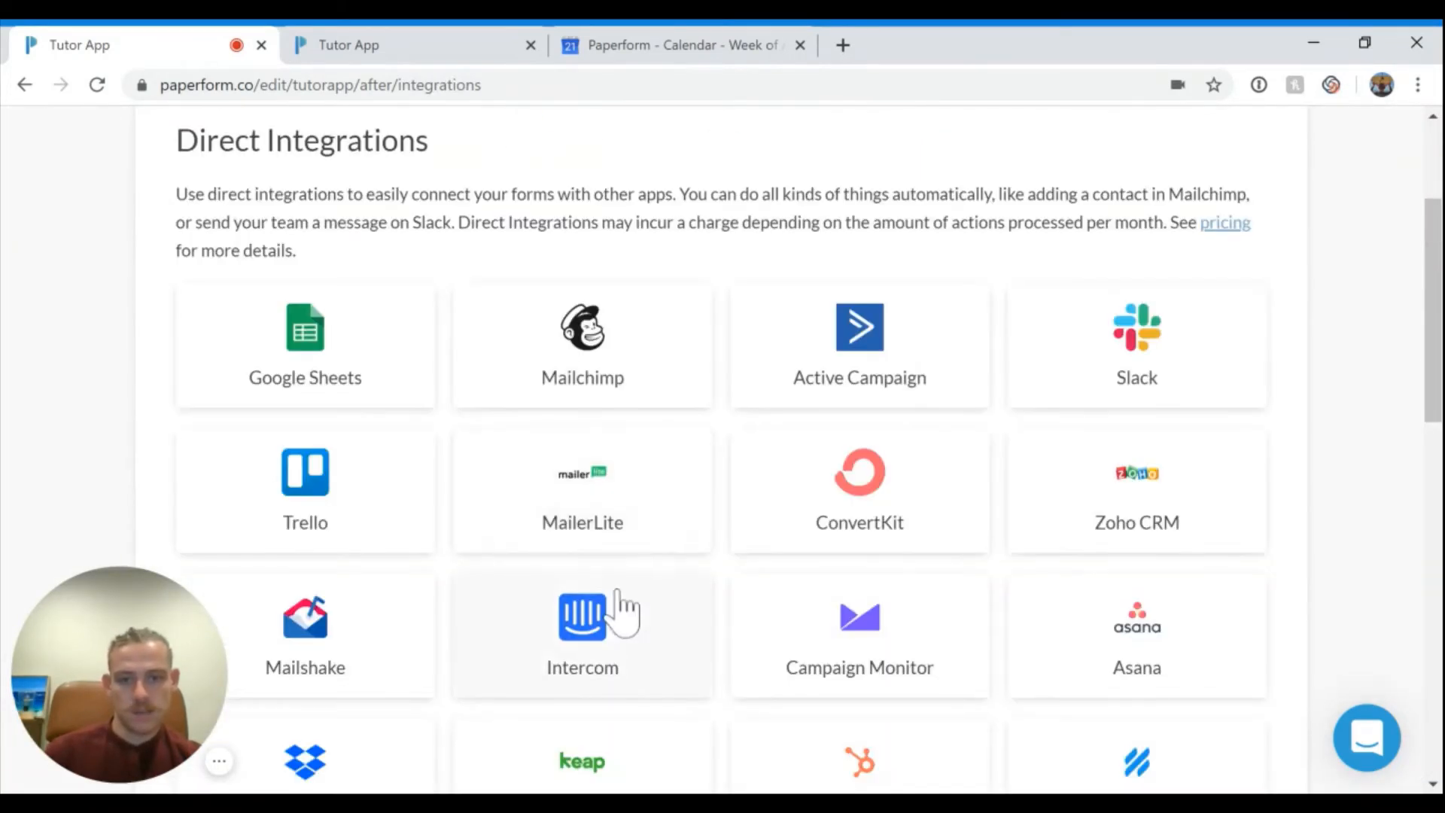
{"action": "scroll", "coordinate": [621, 602], "scroll_direction": "down", "scroll_amount": 10}
{"action": "scroll", "coordinate": [617, 595], "scroll_direction": "down", "scroll_amount": 3}
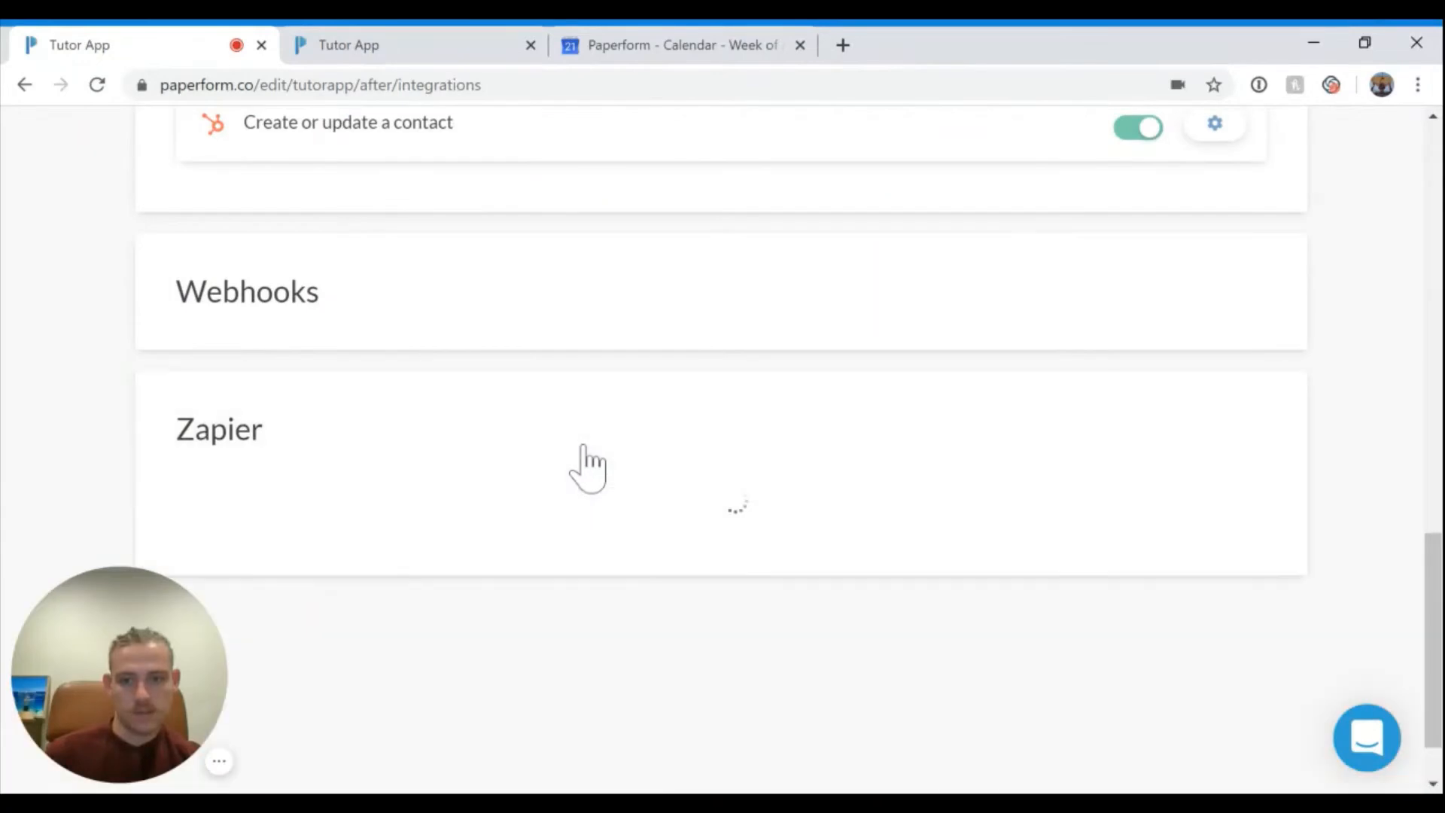
{"action": "scroll", "coordinate": [586, 466], "scroll_direction": "down", "scroll_amount": 2}
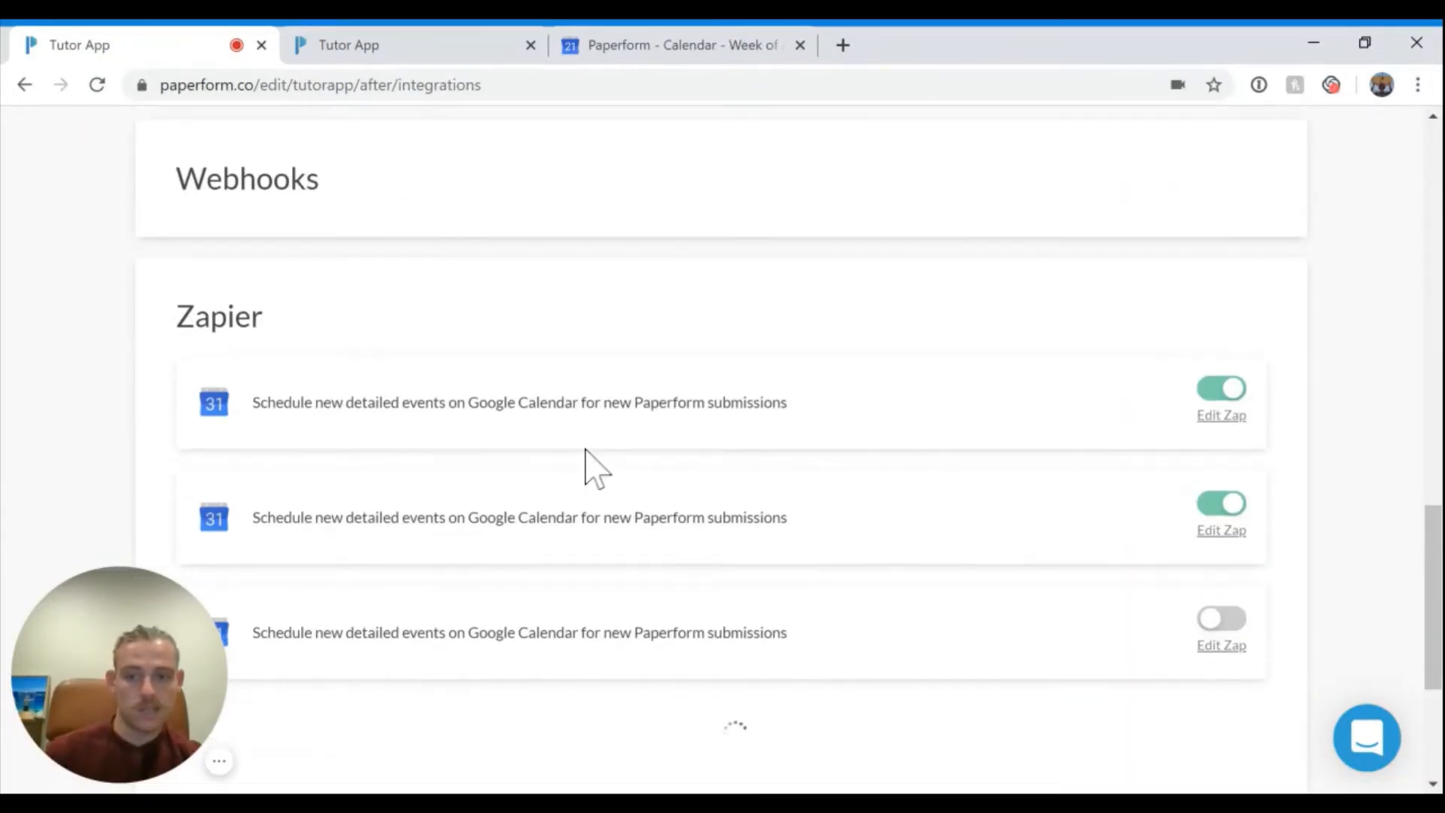
{"action": "scroll", "coordinate": [588, 466], "scroll_direction": "down", "scroll_amount": 2}
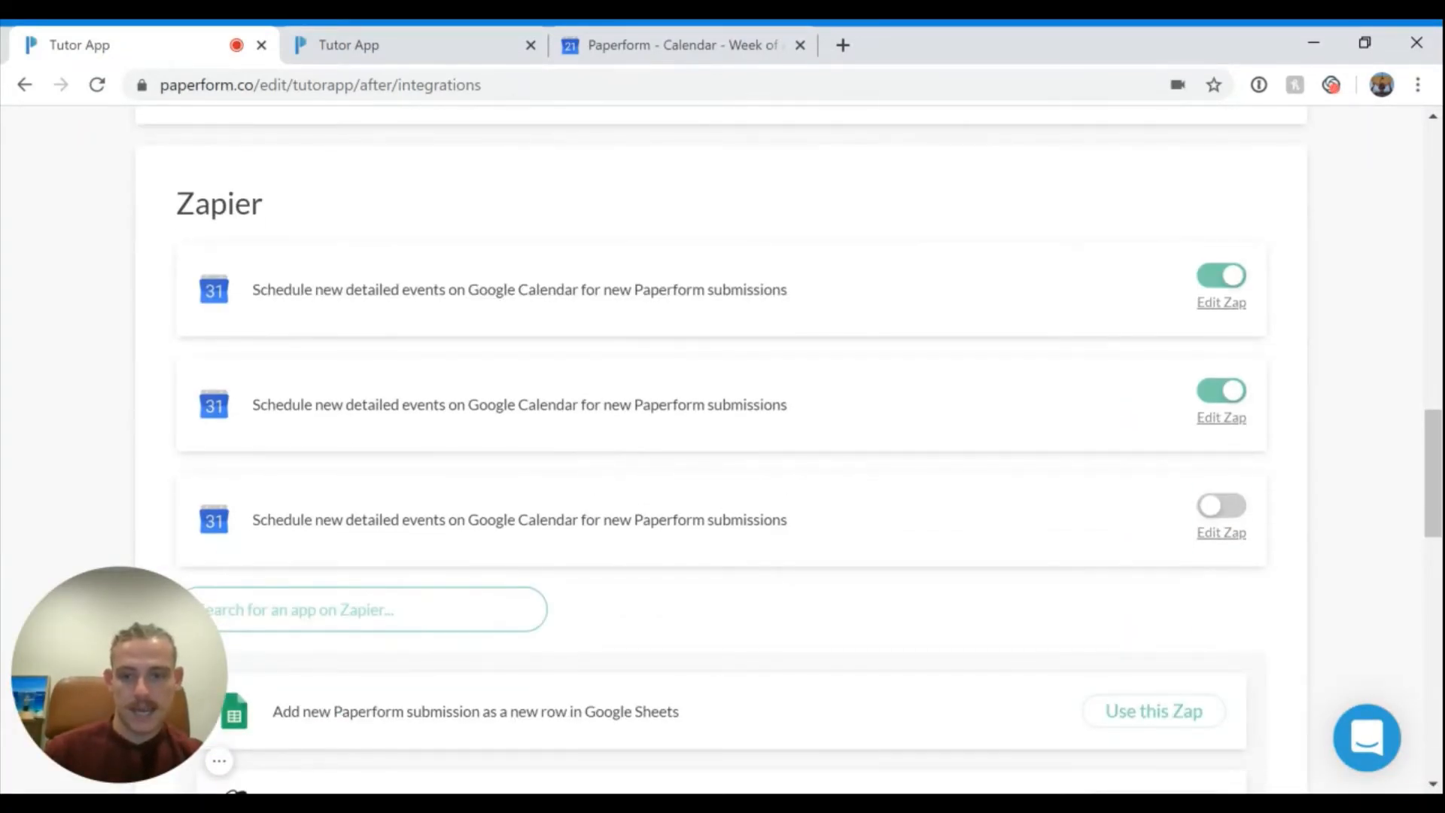
Step: Search Zapier for "google calenda" and use the template that schedules detailed Google Calendar events for new Paperform submissions
{"action": "left_click", "coordinate": [466, 605]}
{"action": "type", "text": "gog"}
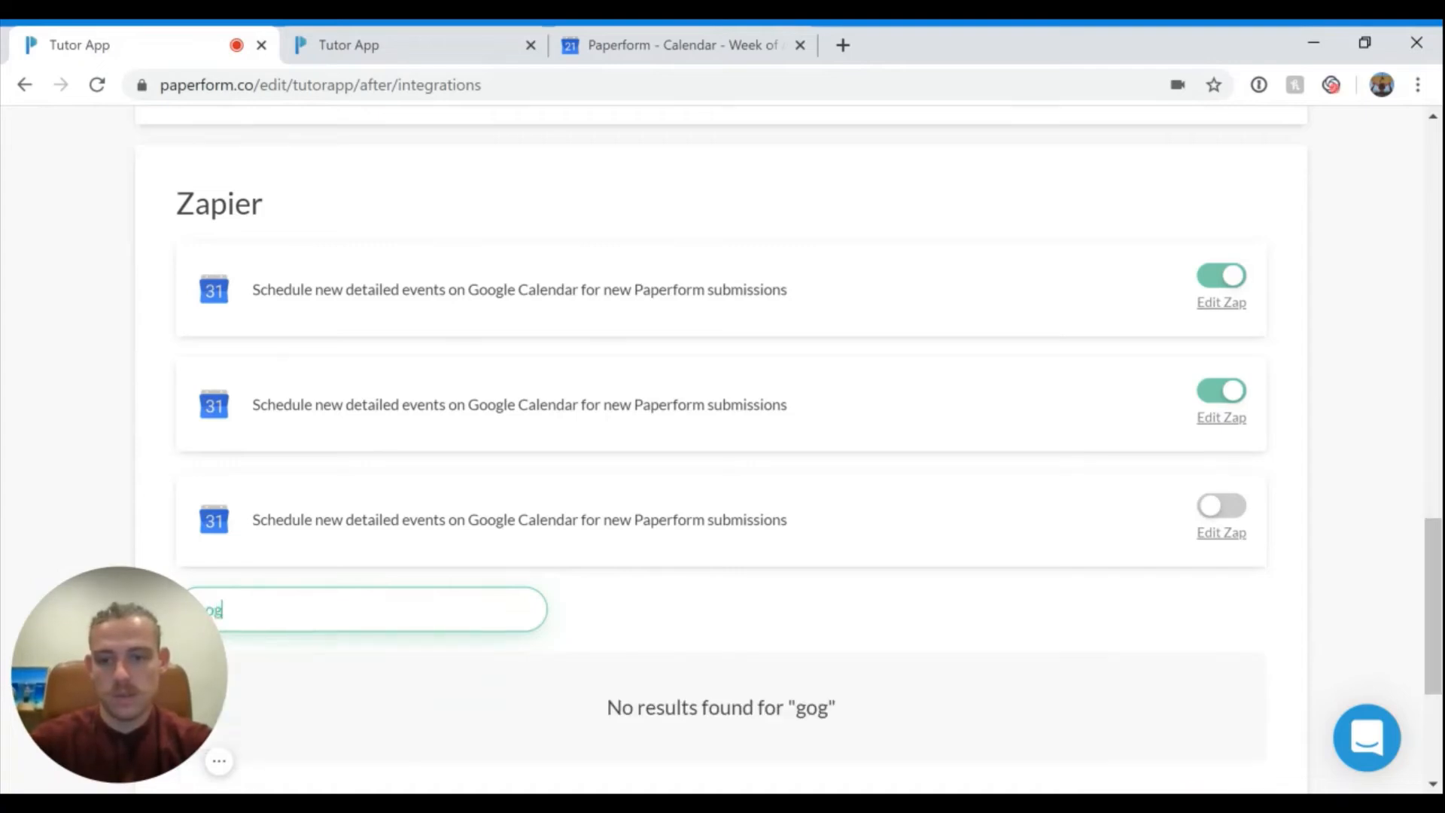
{"action": "key", "text": "BackSpace"}
{"action": "type", "text": "ogle calenda"}
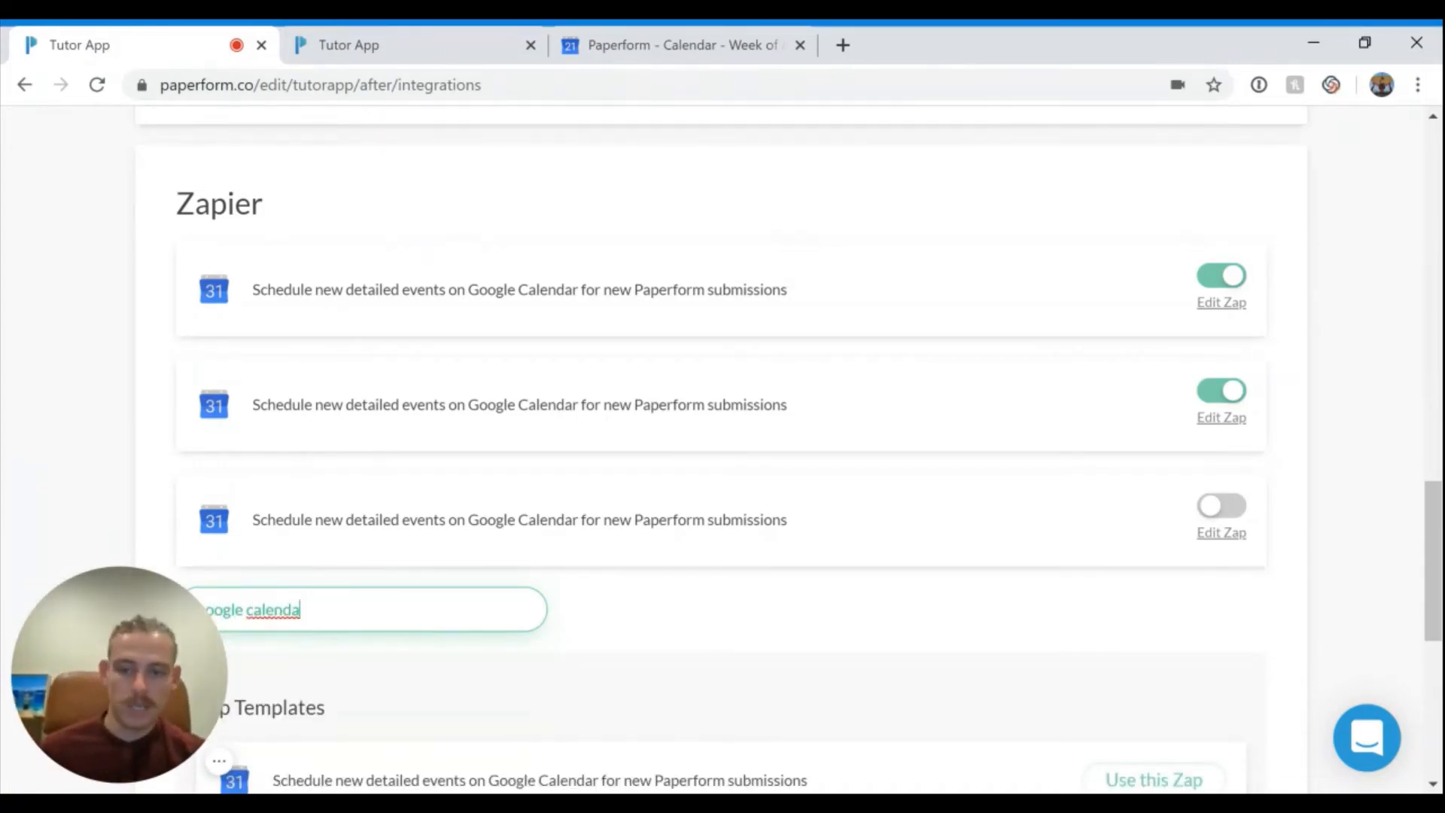
{"action": "scroll", "coordinate": [978, 634], "scroll_direction": "down", "scroll_amount": 3}
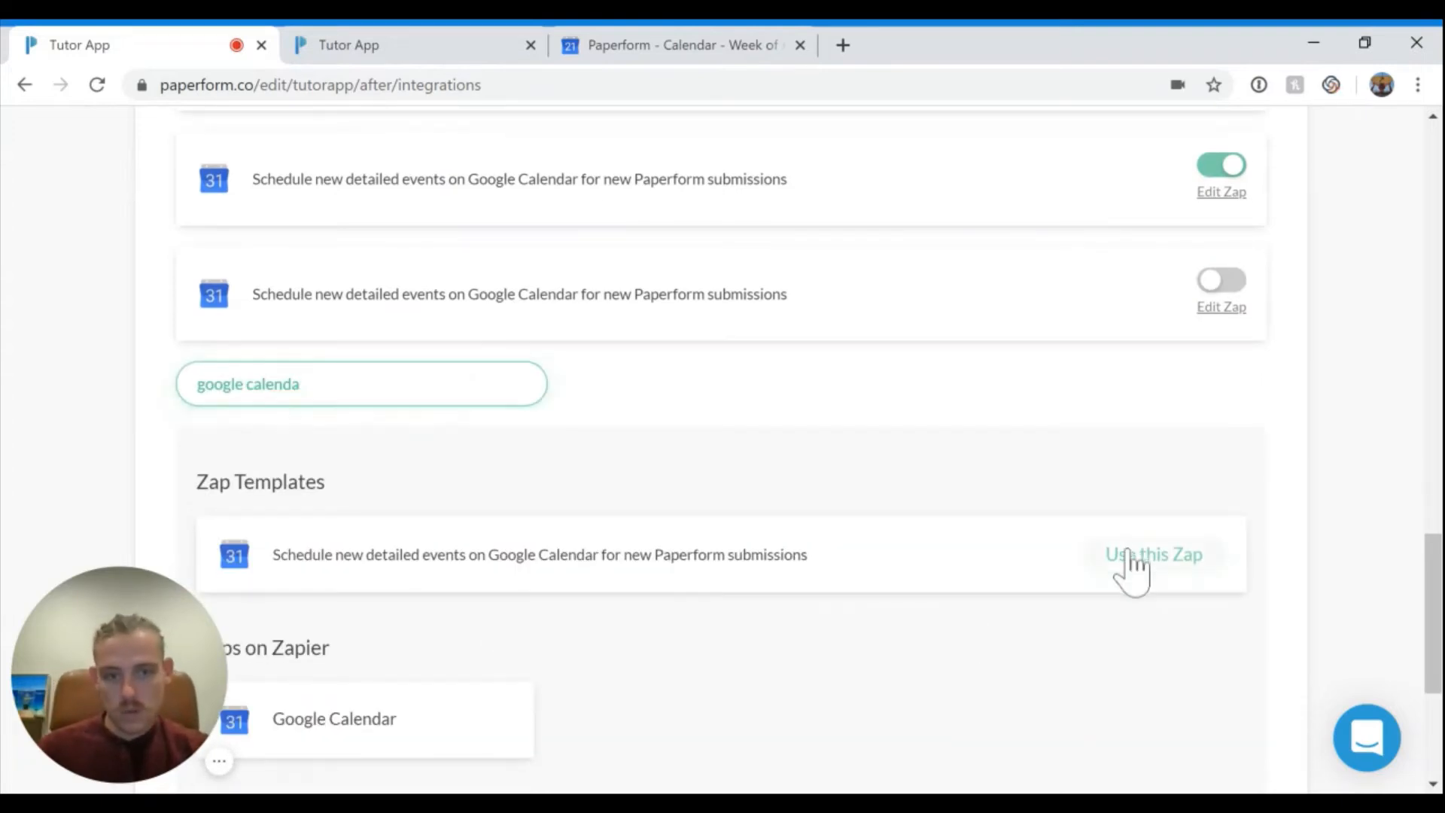
{"action": "left_click", "coordinate": [1127, 553]}
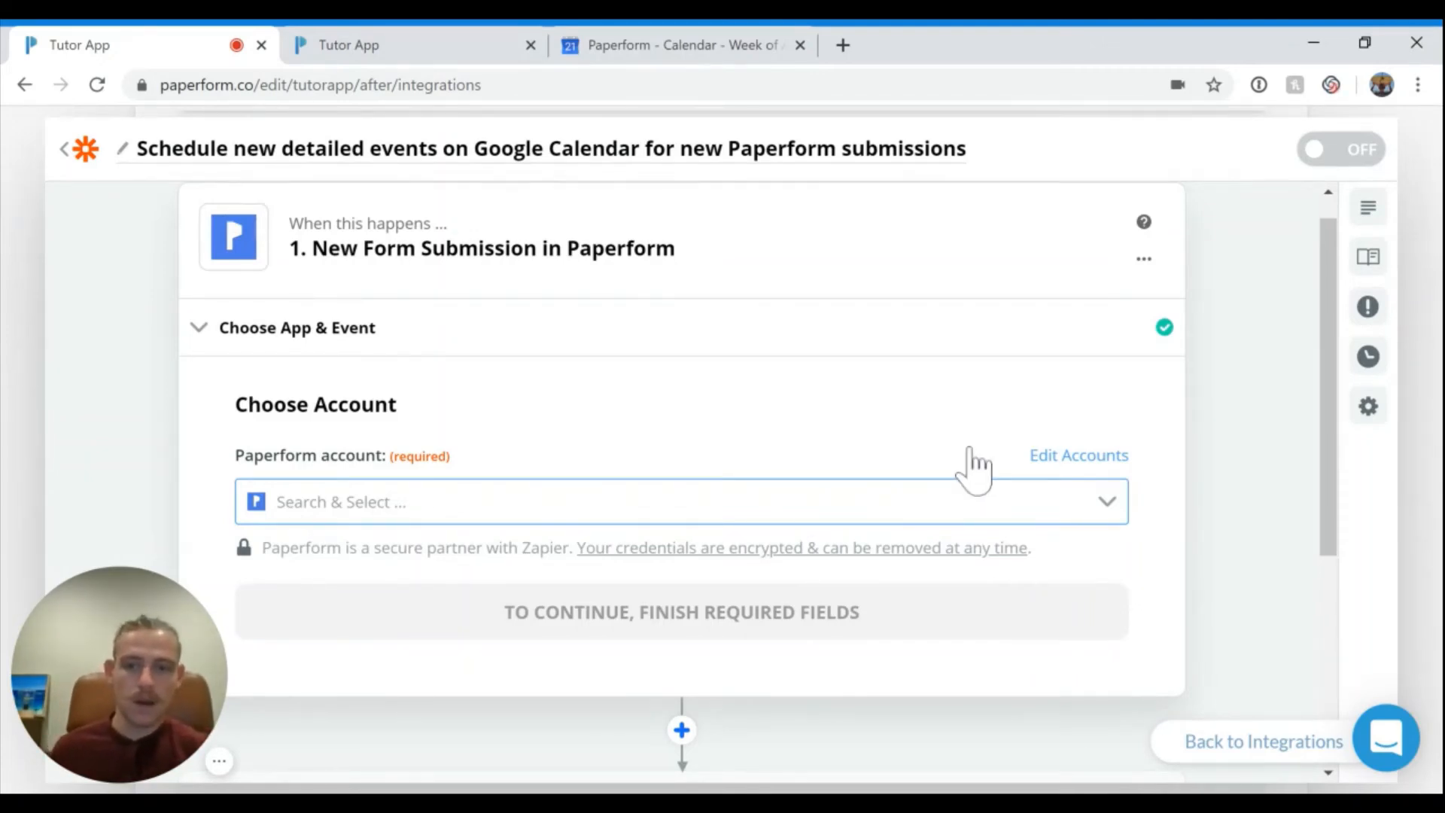
Step: Choose the "Paperform" account for the New Form Submission trigger and continue
{"action": "scroll", "coordinate": [976, 466], "scroll_direction": "down", "scroll_amount": 2}
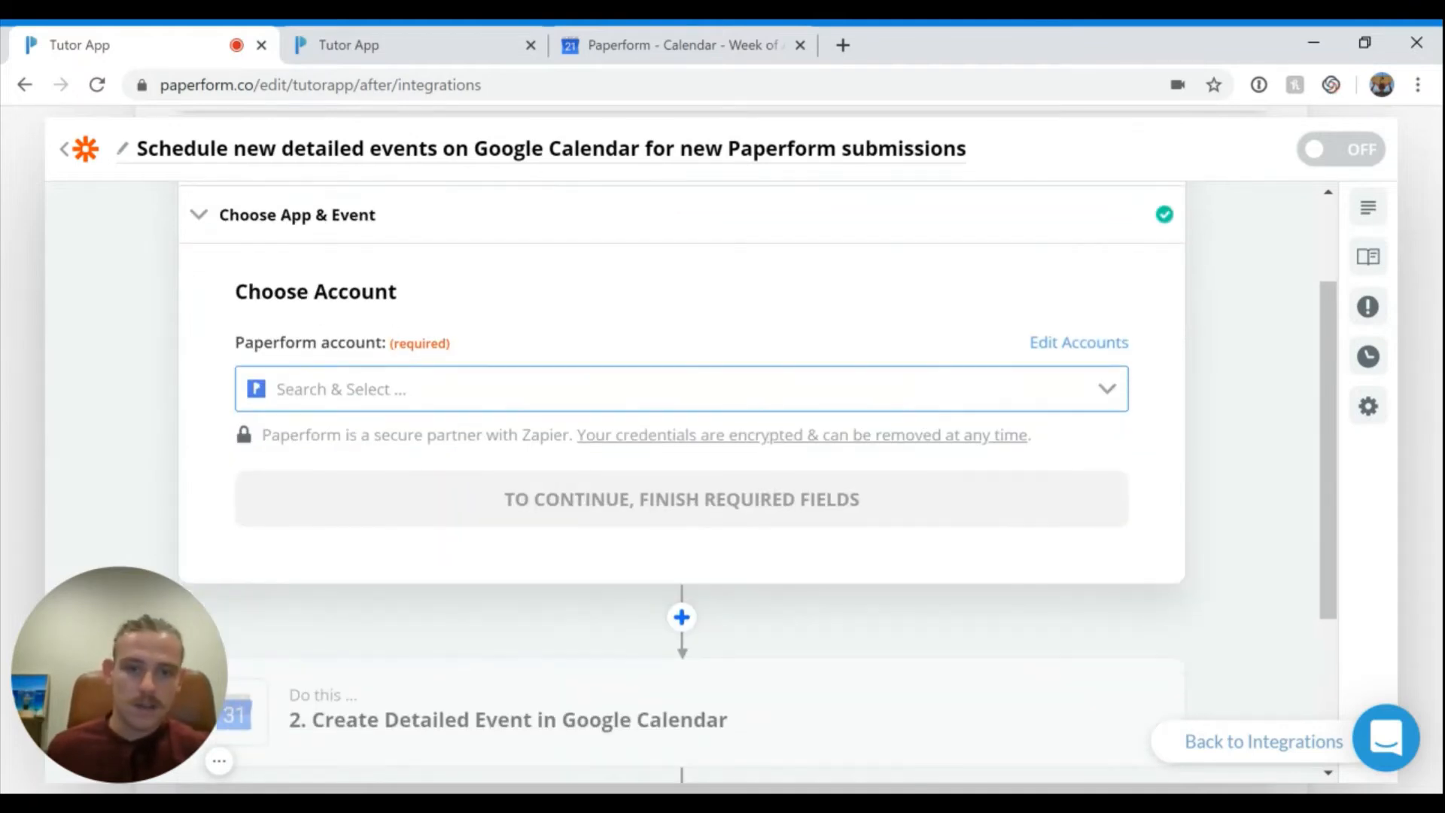
{"action": "left_click", "coordinate": [681, 389]}
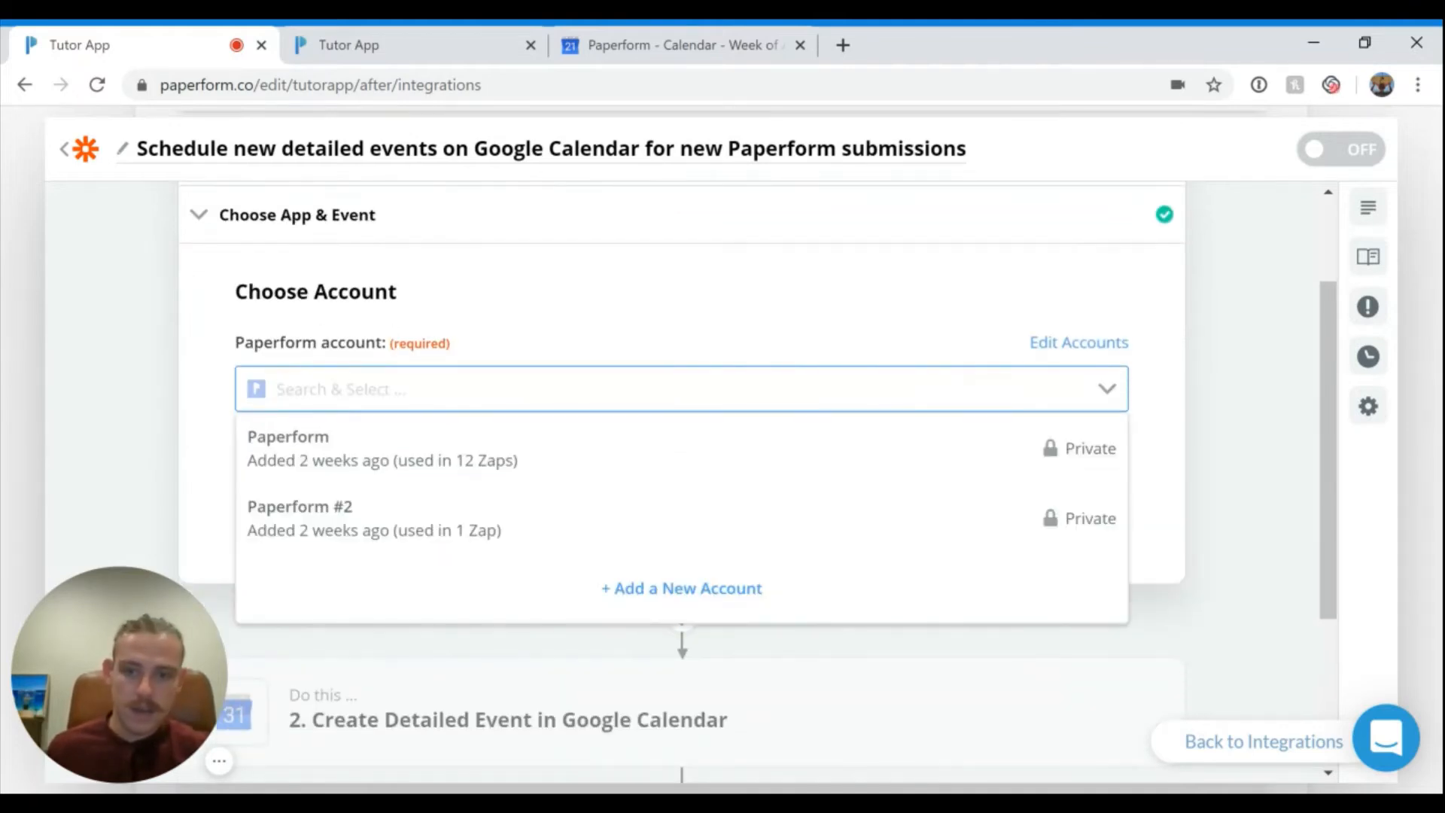
{"action": "left_click", "coordinate": [553, 461]}
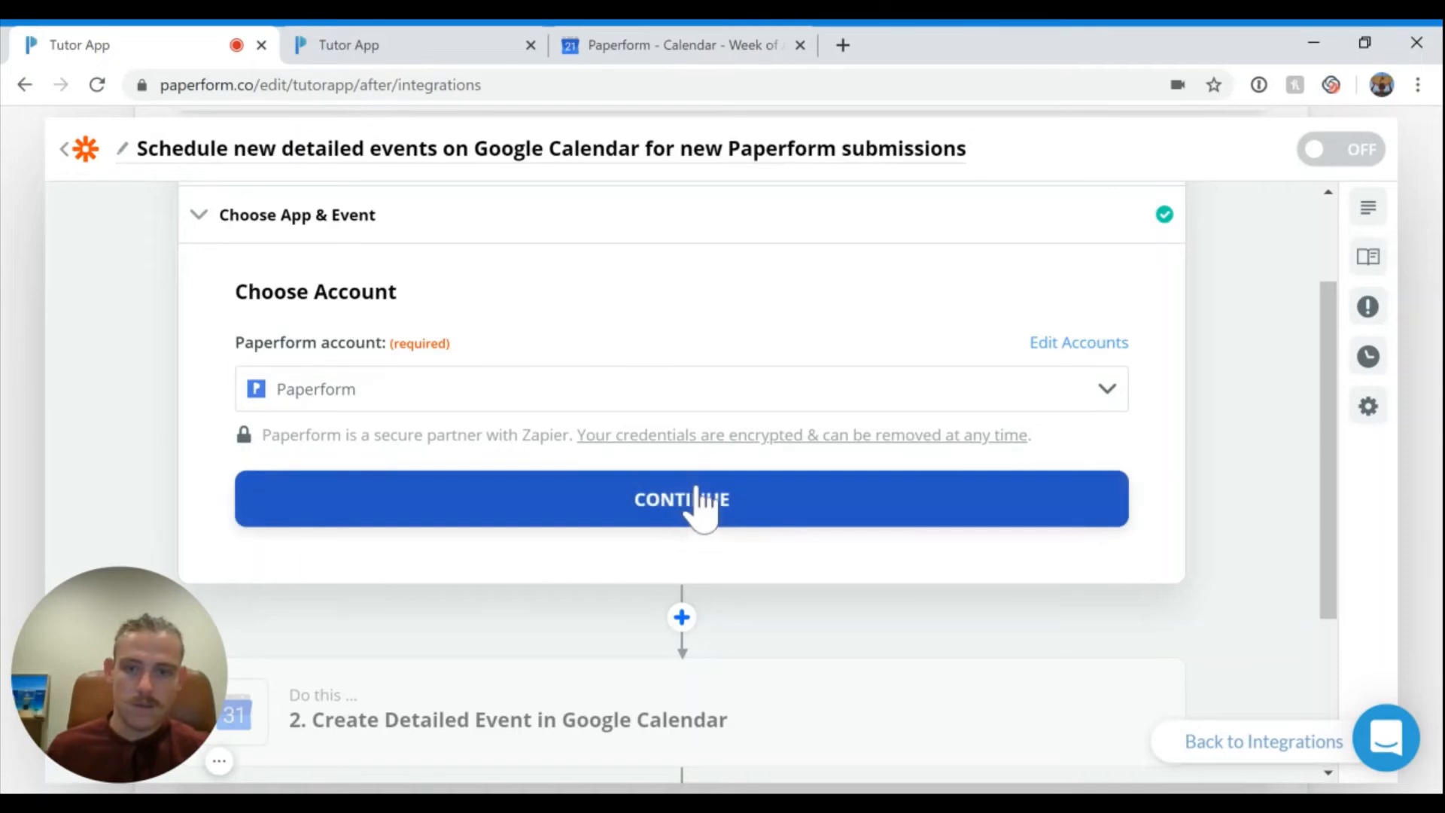
{"action": "left_click", "coordinate": [699, 498]}
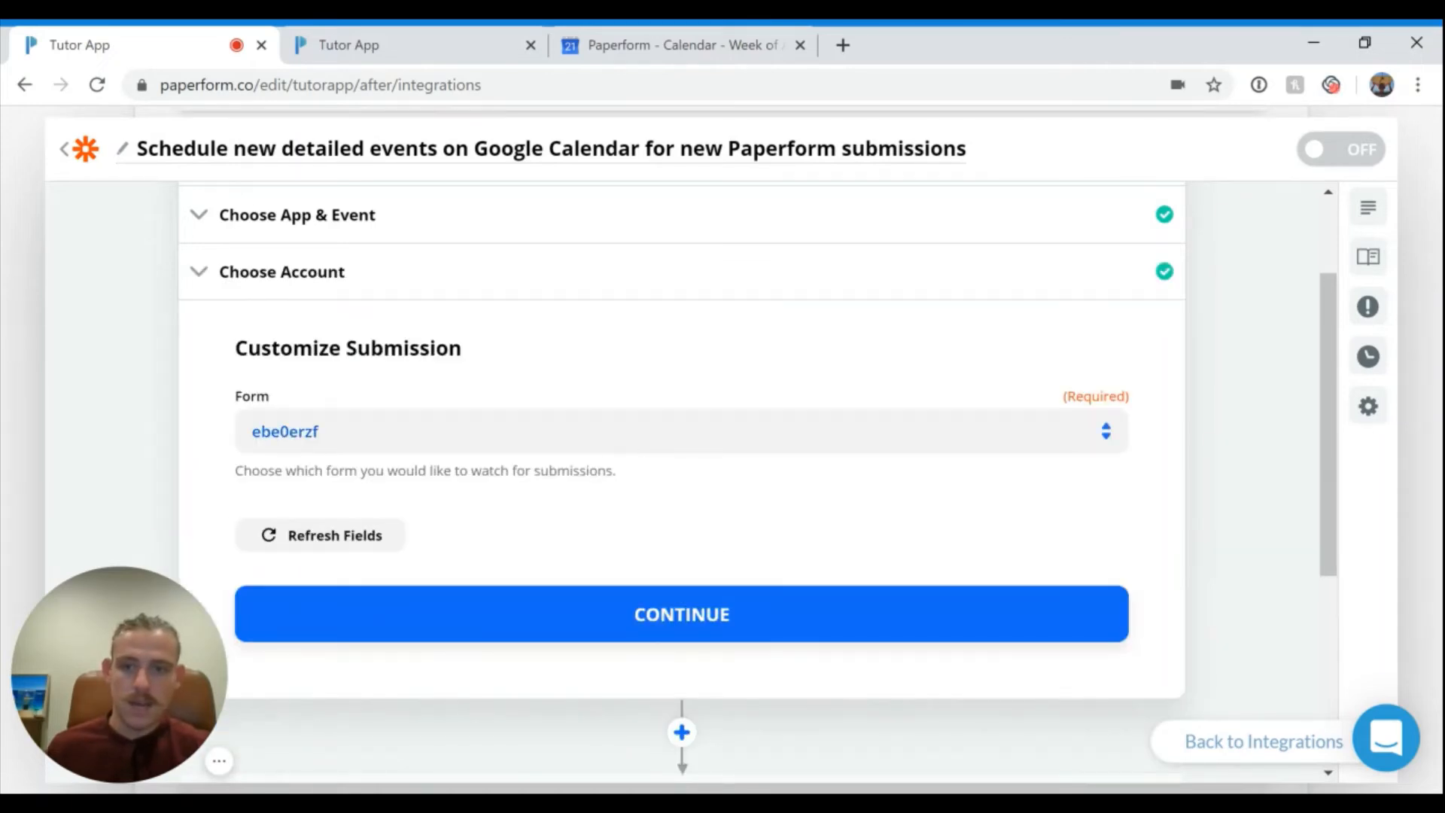
Step: Set the trigger to watch the Tutor App form and move on to the Create Detailed Event action
{"action": "left_click", "coordinate": [316, 430]}
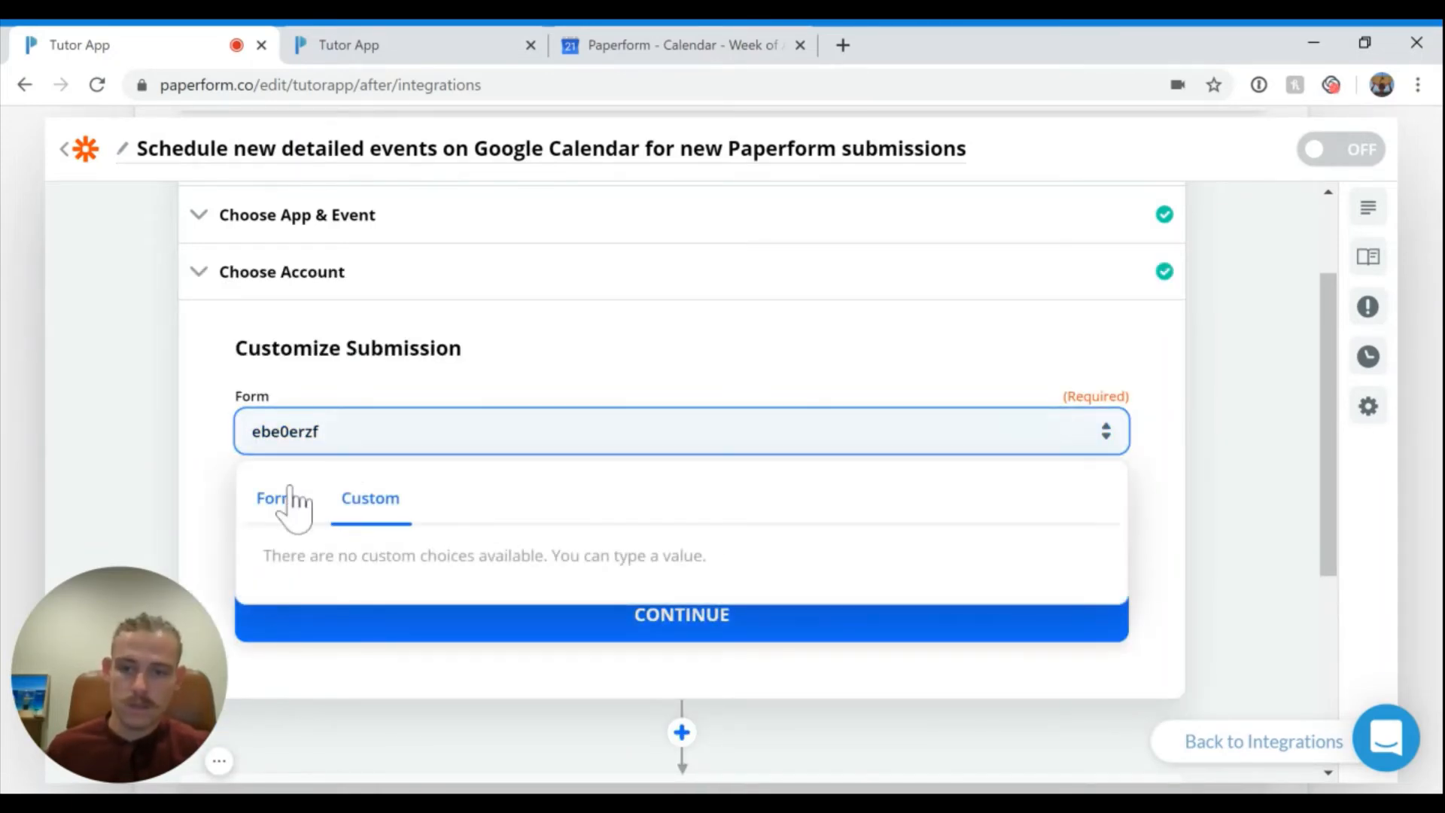
{"action": "left_click", "coordinate": [291, 498]}
{"action": "scroll", "coordinate": [301, 572], "scroll_direction": "down", "scroll_amount": 3}
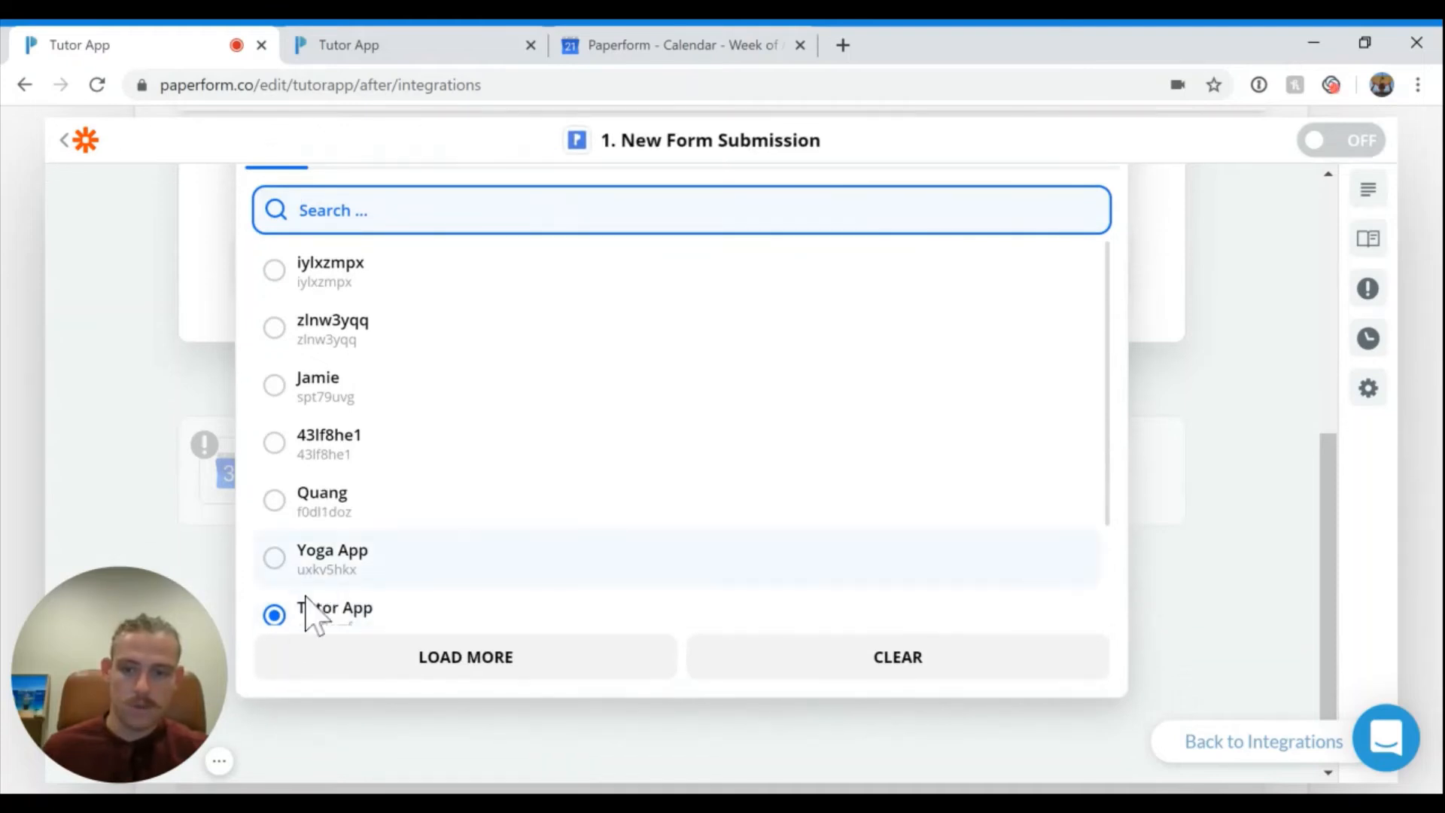
{"action": "left_click", "coordinate": [308, 613]}
{"action": "scroll", "coordinate": [651, 497], "scroll_direction": "up", "scroll_amount": 2}
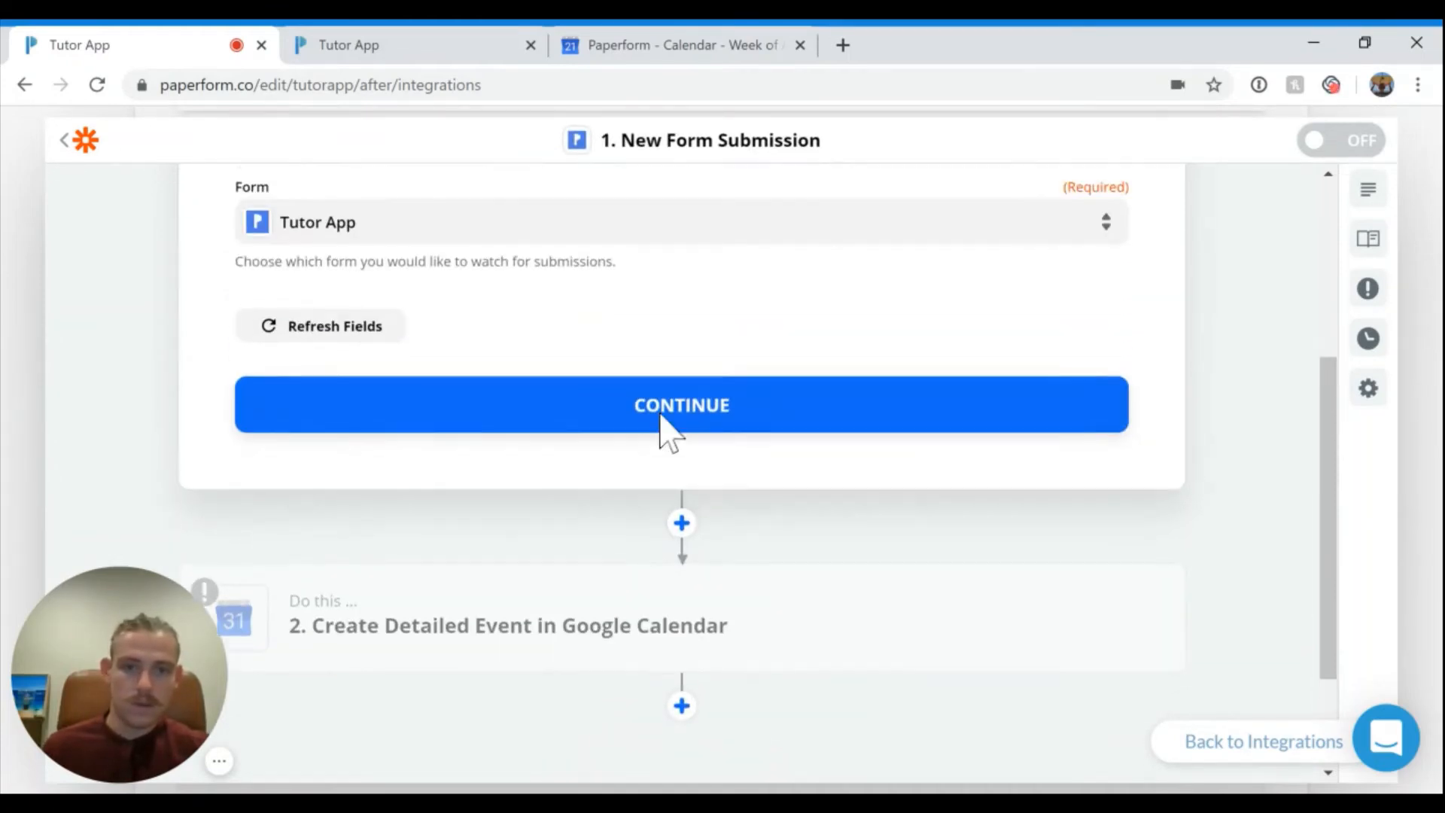
{"action": "left_click", "coordinate": [751, 488]}
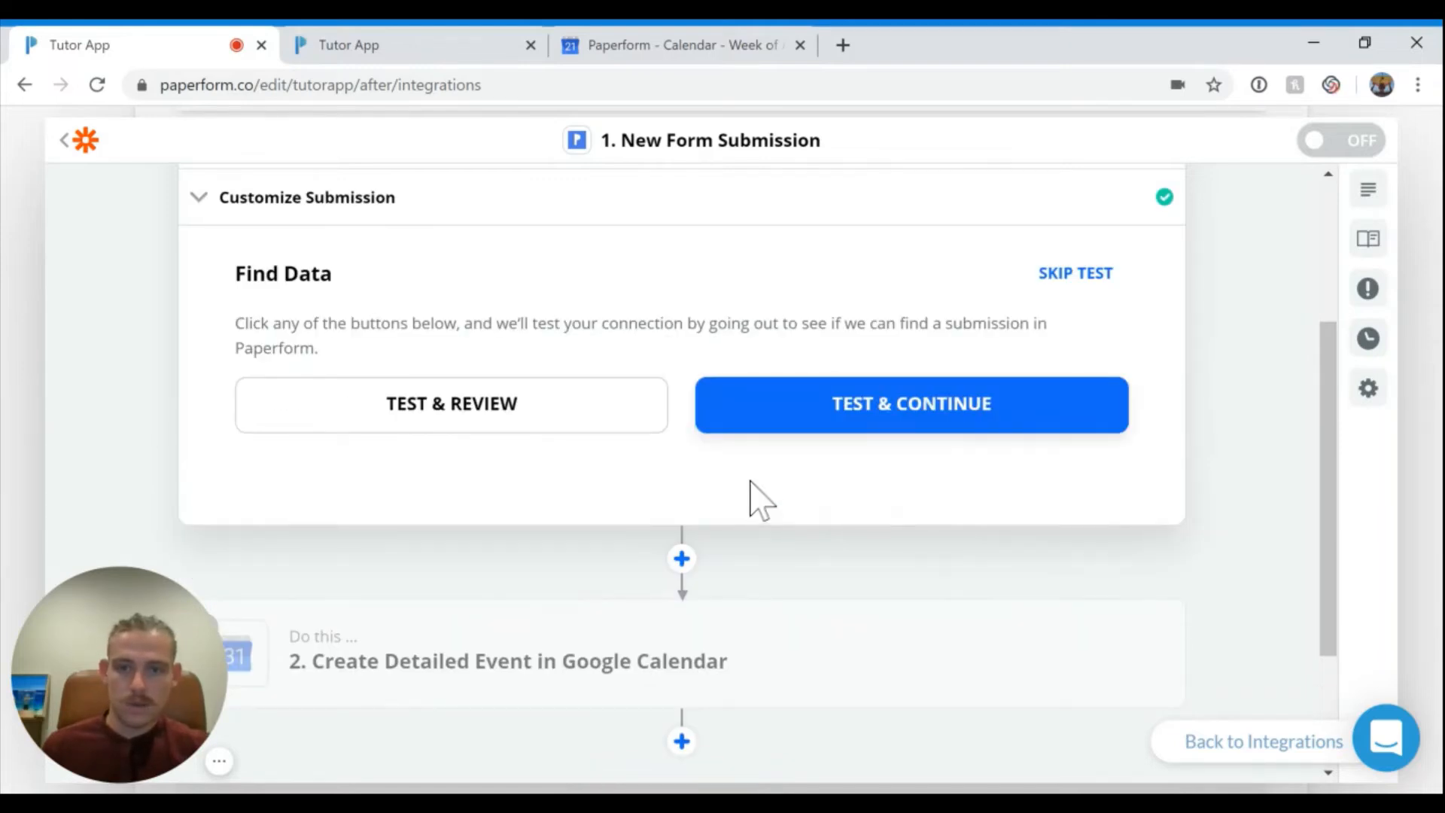
{"action": "left_click", "coordinate": [900, 668]}
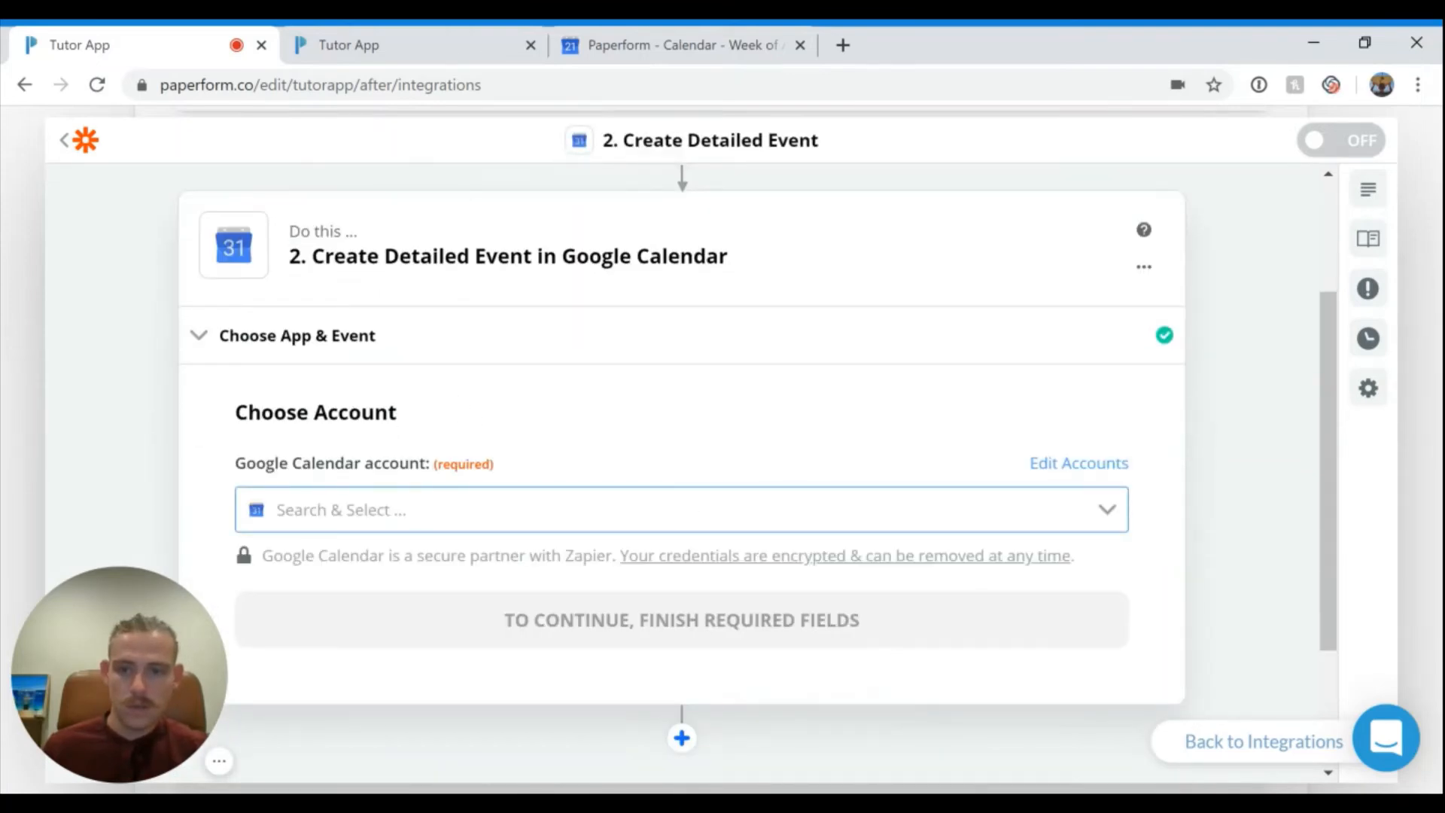
Step: Choose the Paperform Google Calendar account for the Create Detailed Event action and continue
{"action": "left_click", "coordinate": [609, 510]}
{"action": "scroll", "coordinate": [611, 647], "scroll_direction": "down", "scroll_amount": 2}
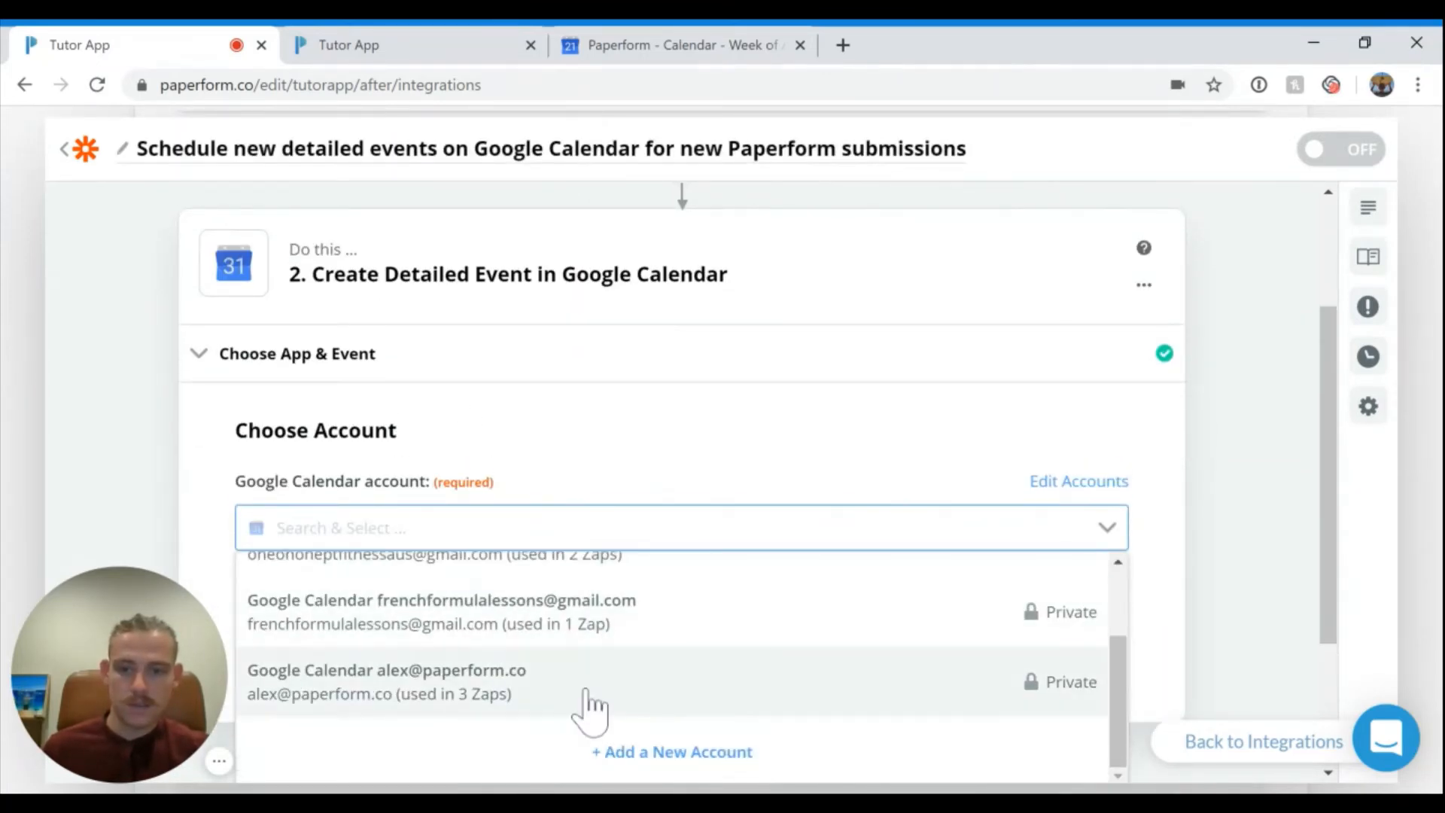
{"action": "left_click", "coordinate": [587, 704]}
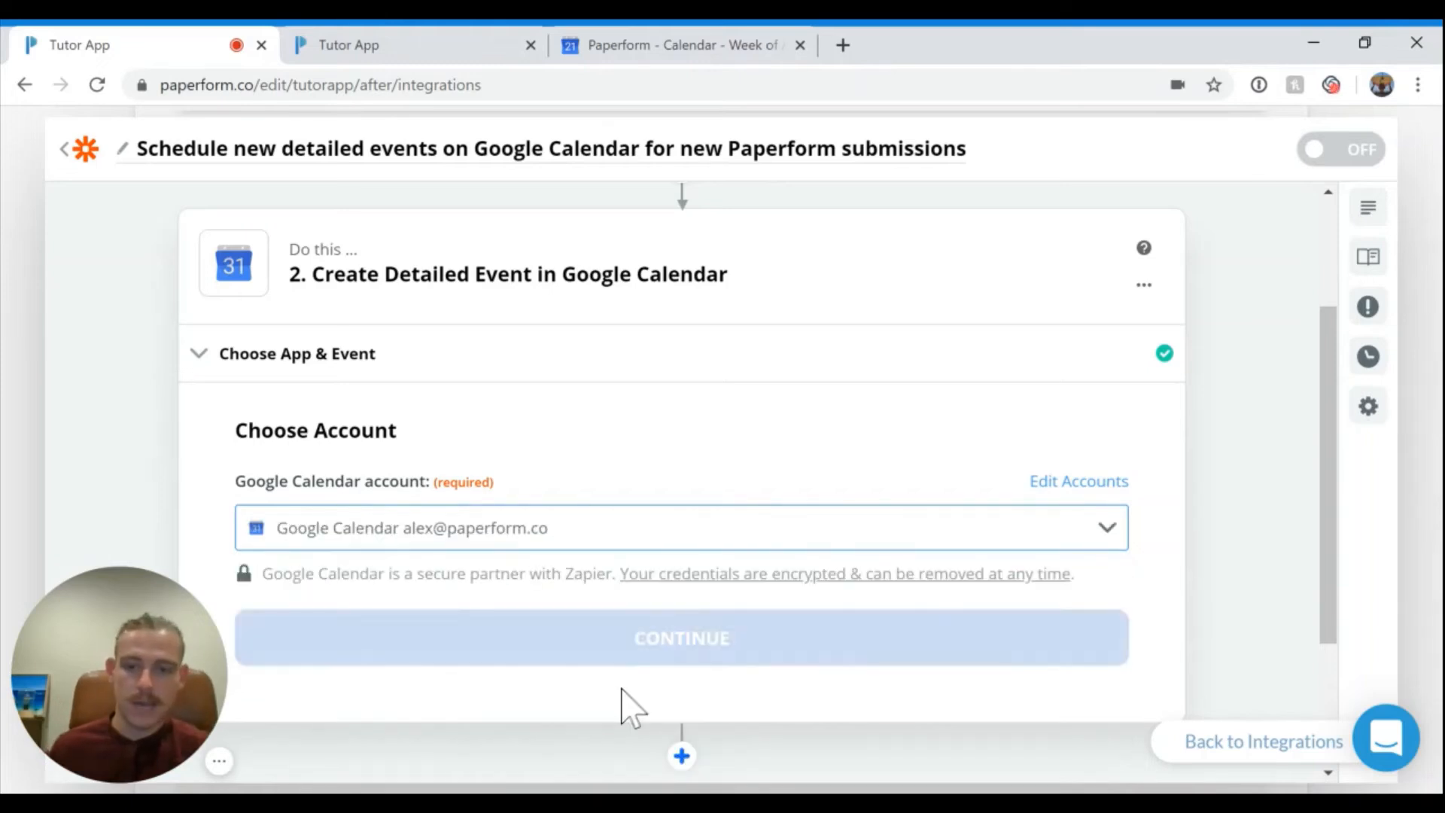
{"action": "left_click", "coordinate": [653, 662]}
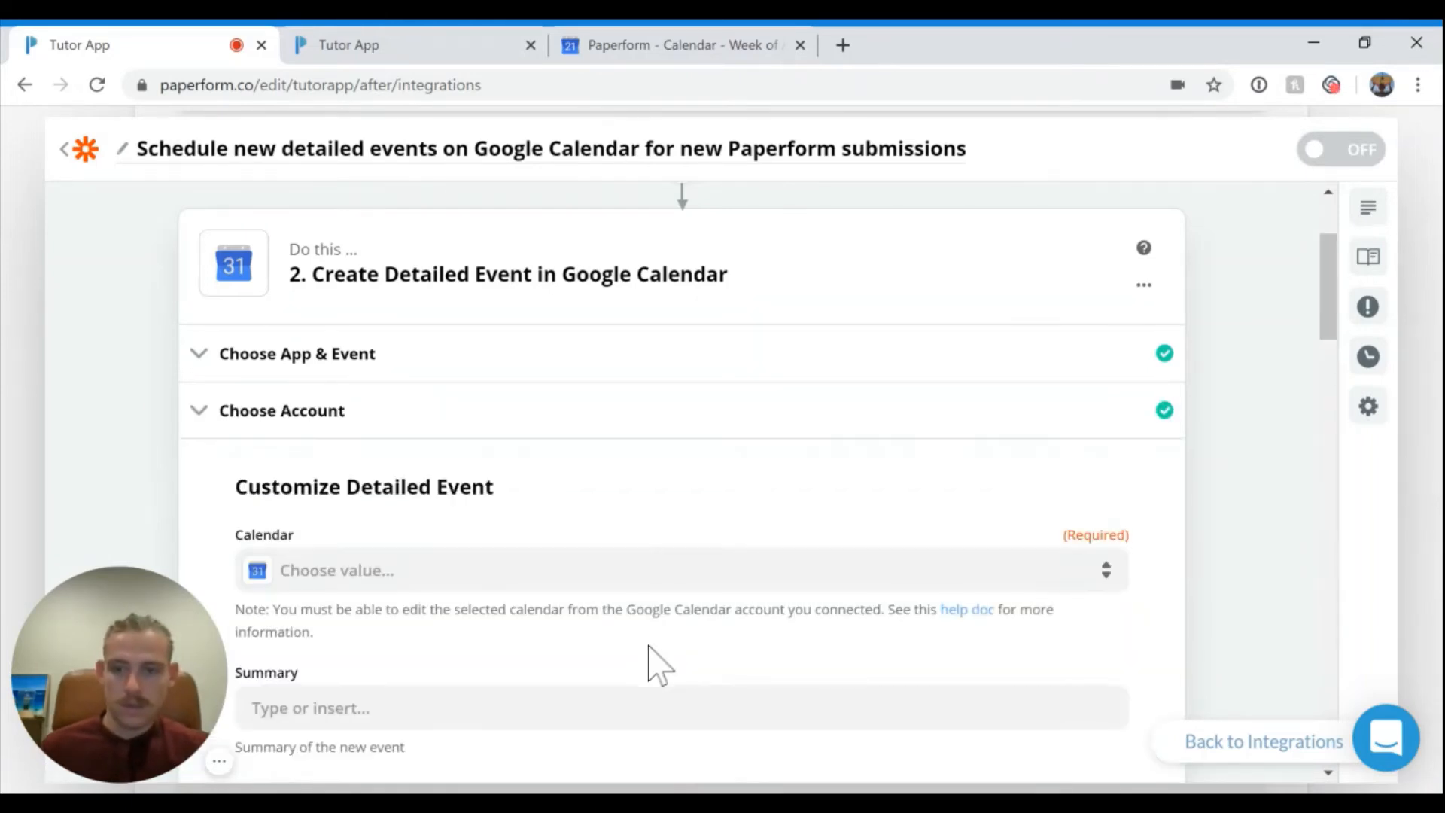
Step: Set the detailed event's calendar to Tutor Sessions
{"action": "scroll", "coordinate": [659, 662], "scroll_direction": "down", "scroll_amount": 2}
{"action": "scroll", "coordinate": [641, 593], "scroll_direction": "down", "scroll_amount": 2}
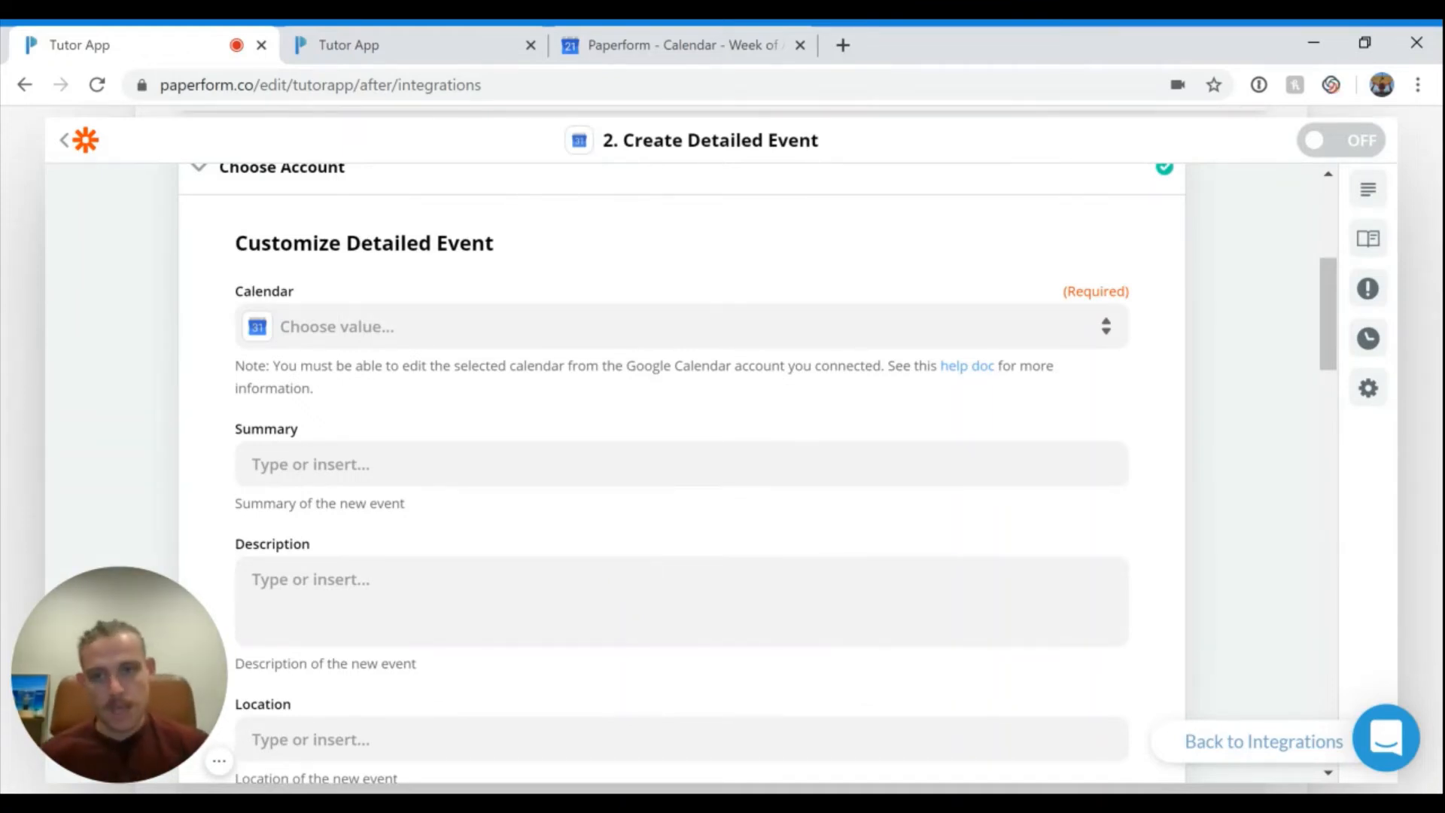
{"action": "left_click", "coordinate": [438, 332]}
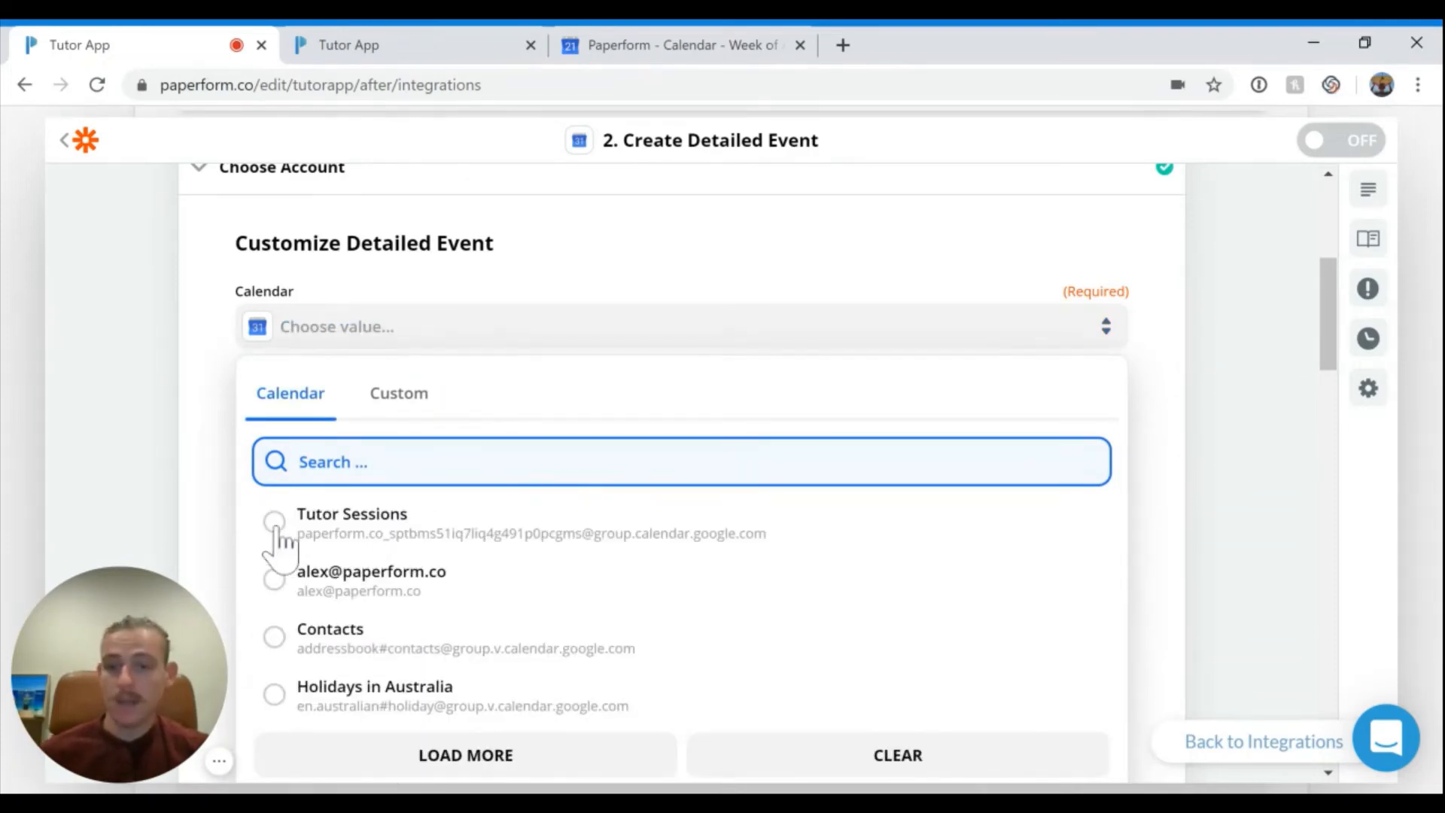
{"action": "left_click", "coordinate": [275, 528]}
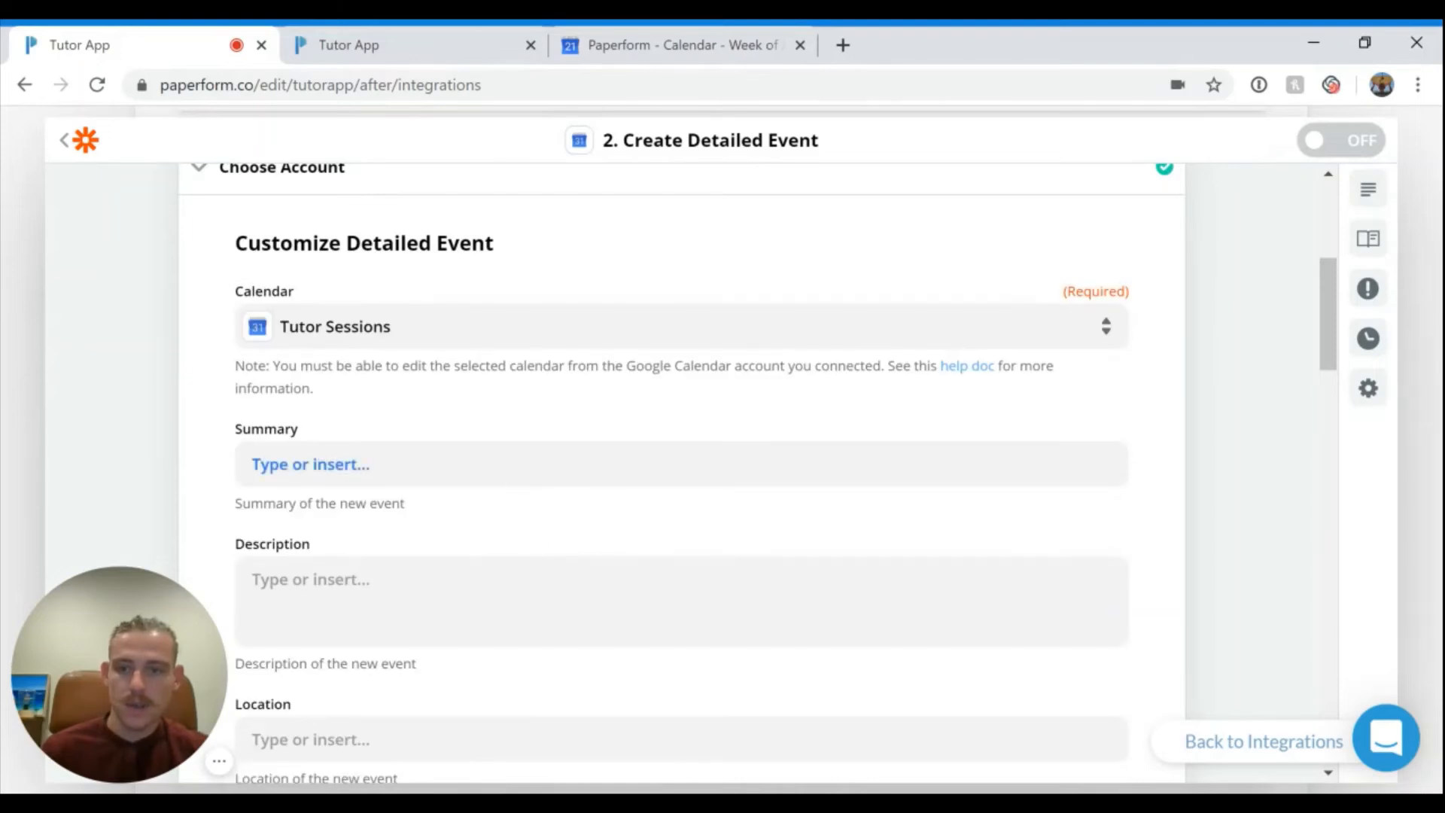
Step: Insert the "Subject you want tutored - Answer" submission field as the event's summary
{"action": "left_click", "coordinate": [538, 464]}
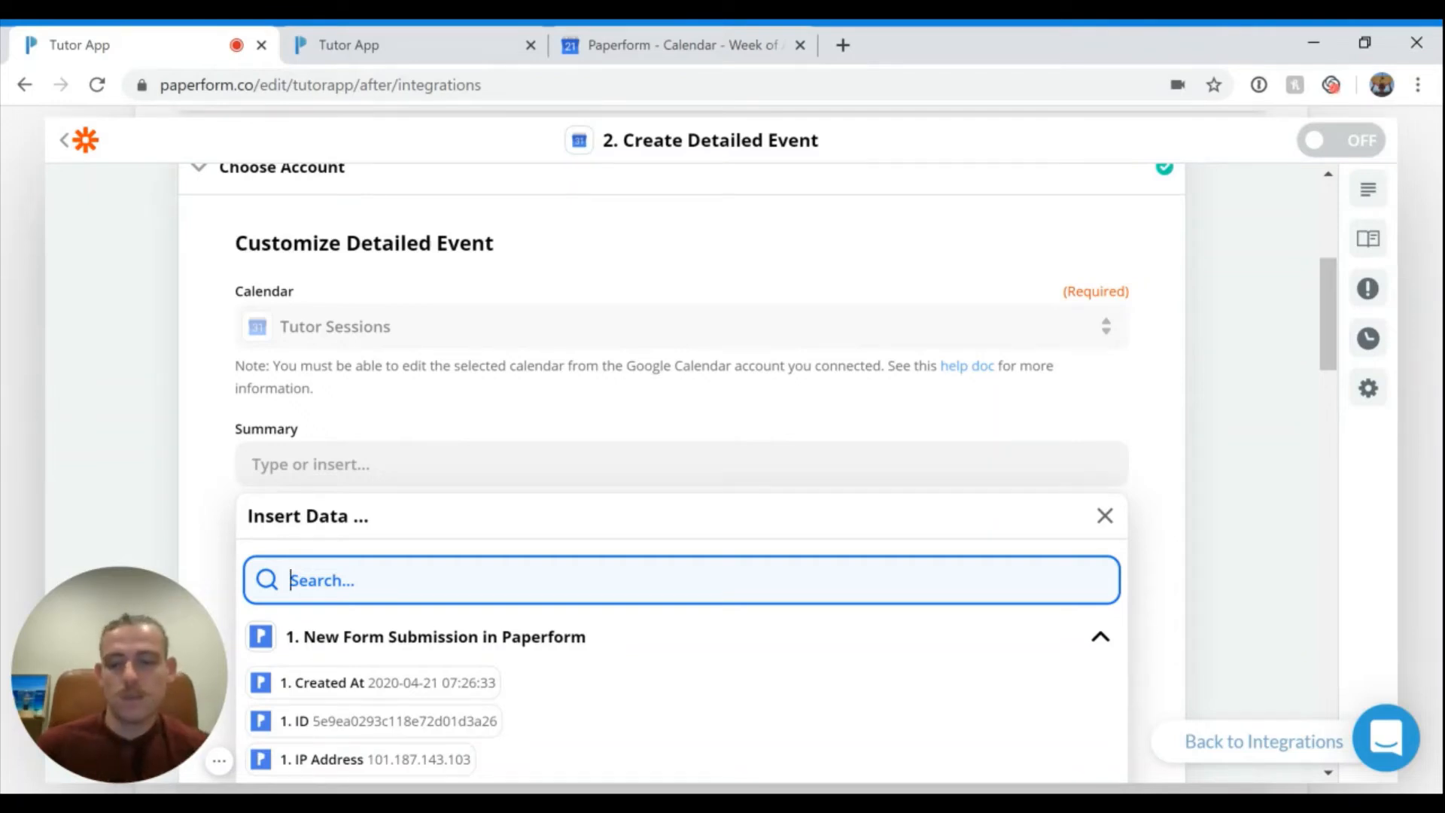
{"action": "type", "text": "subject"}
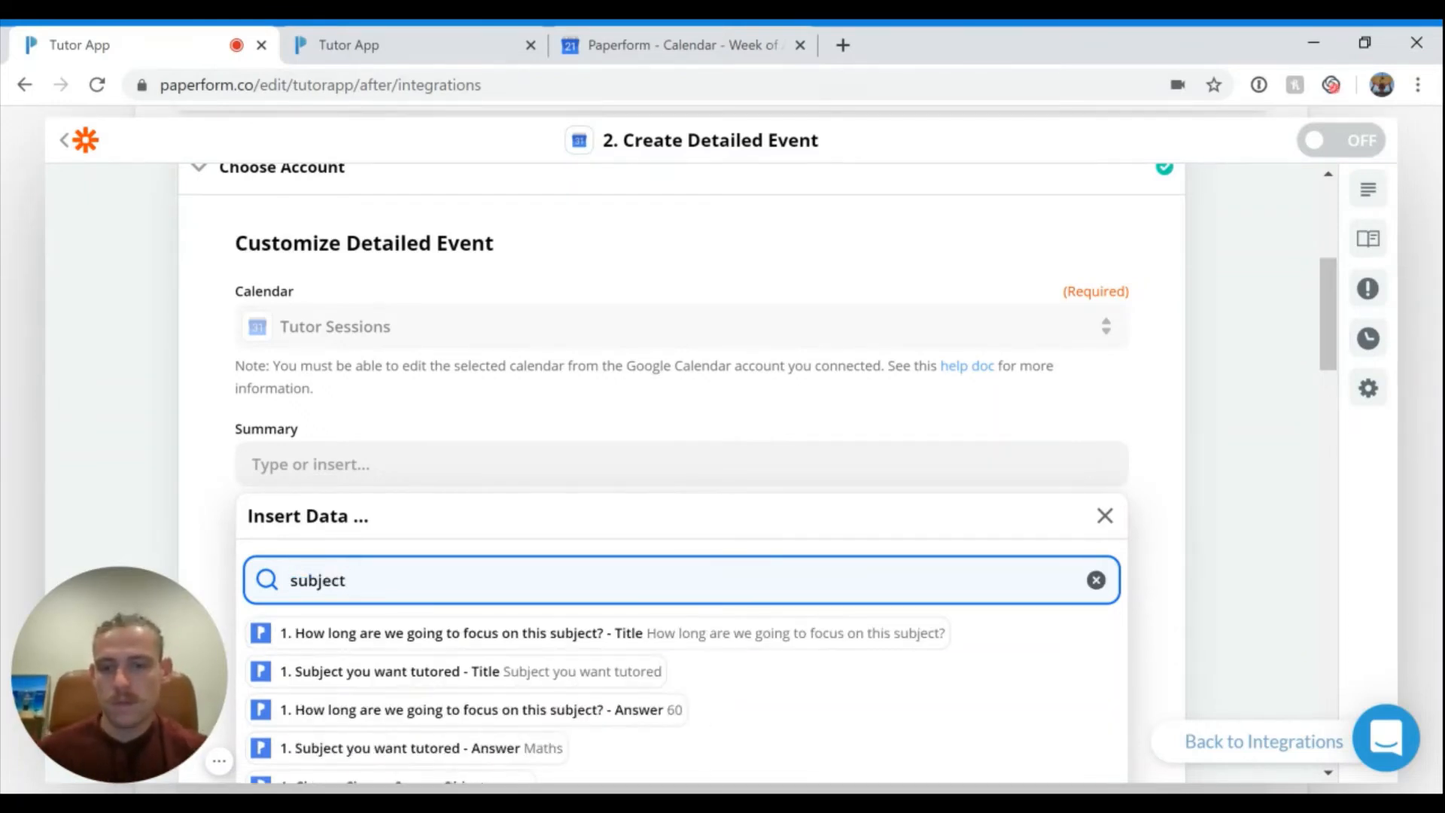
{"action": "scroll", "coordinate": [462, 602], "scroll_direction": "down", "scroll_amount": 2}
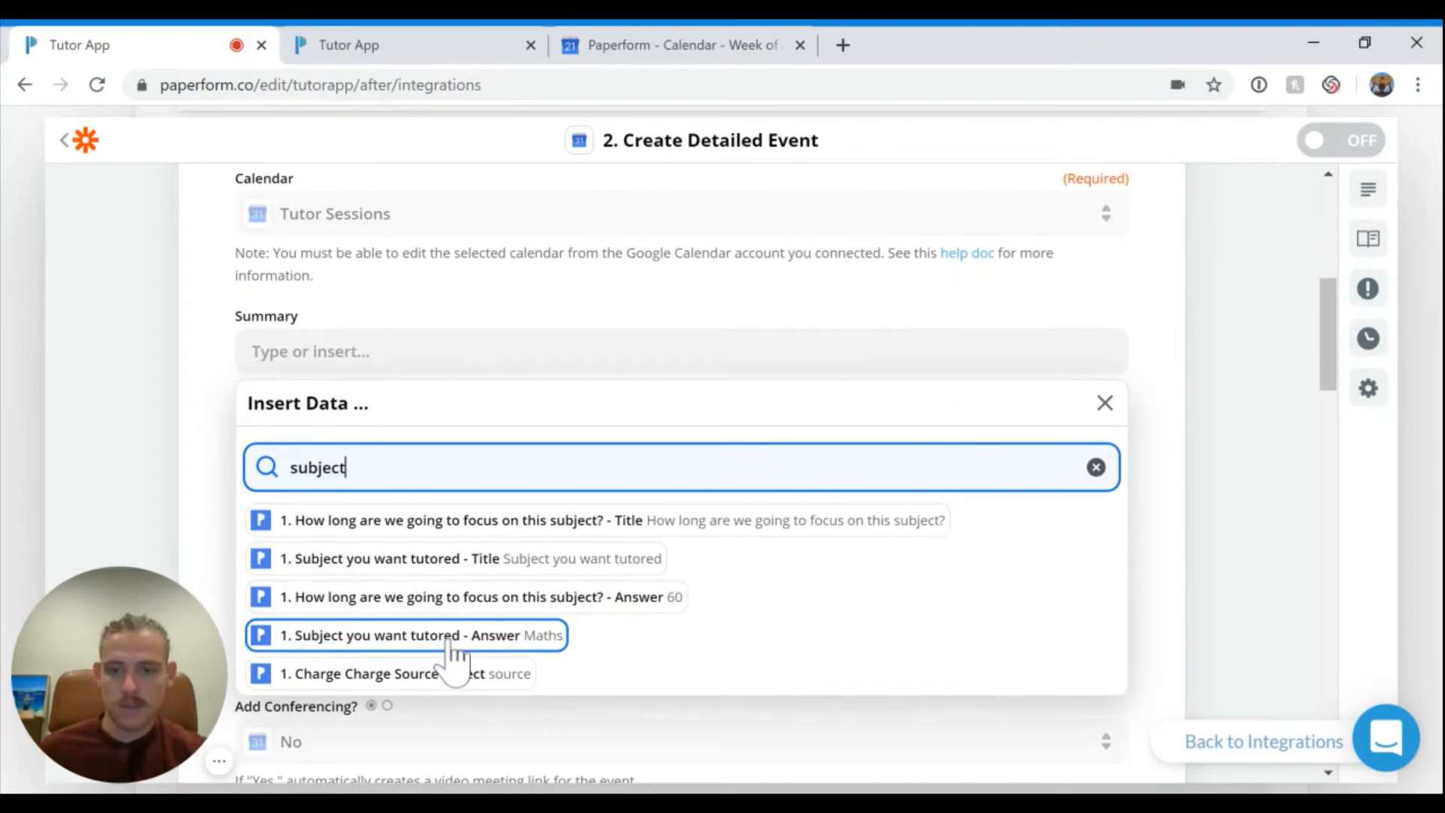
{"action": "left_click", "coordinate": [450, 639]}
{"action": "left_click", "coordinate": [172, 502]}
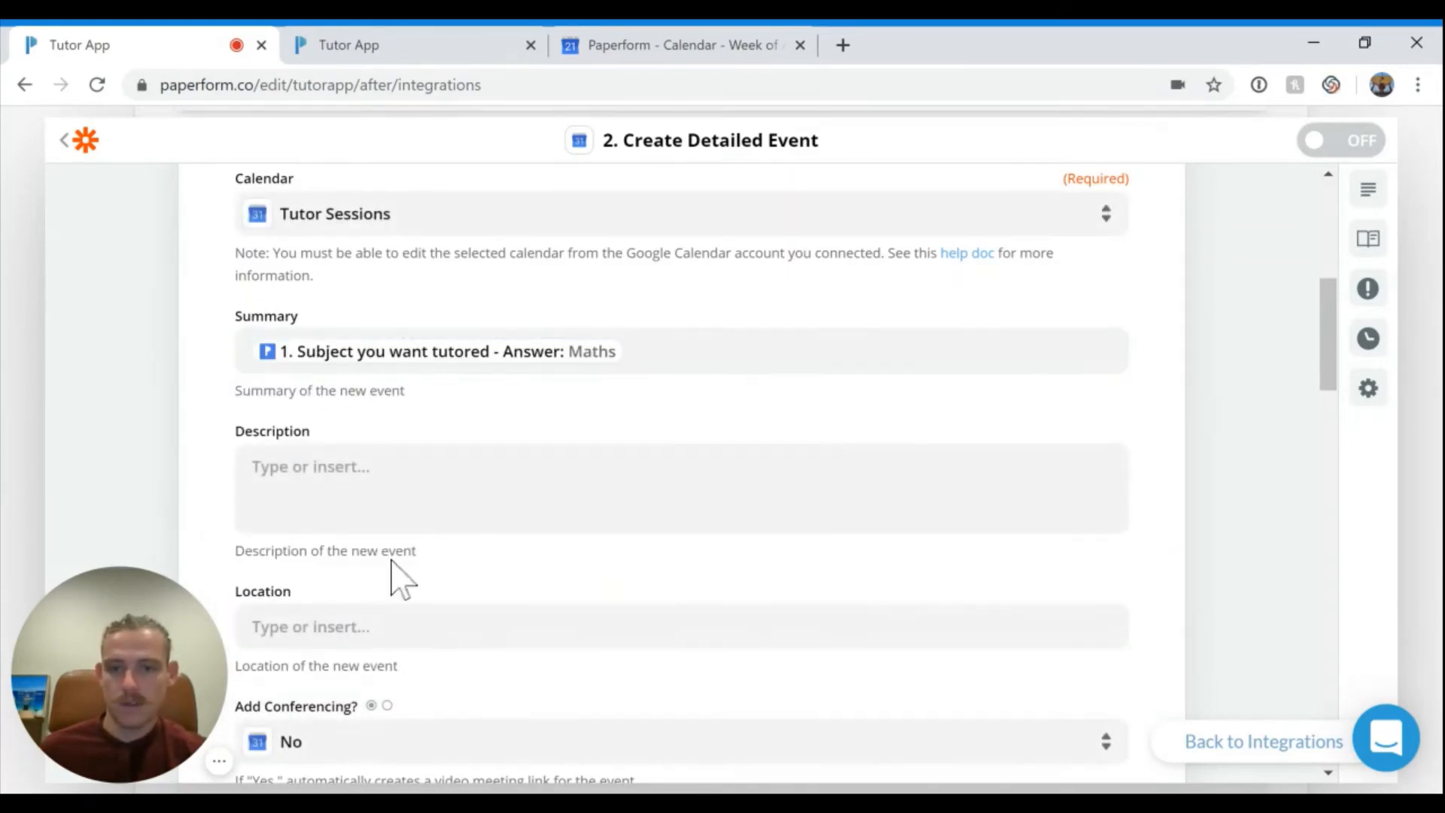
{"action": "scroll", "coordinate": [684, 596], "scroll_direction": "down", "scroll_amount": 2}
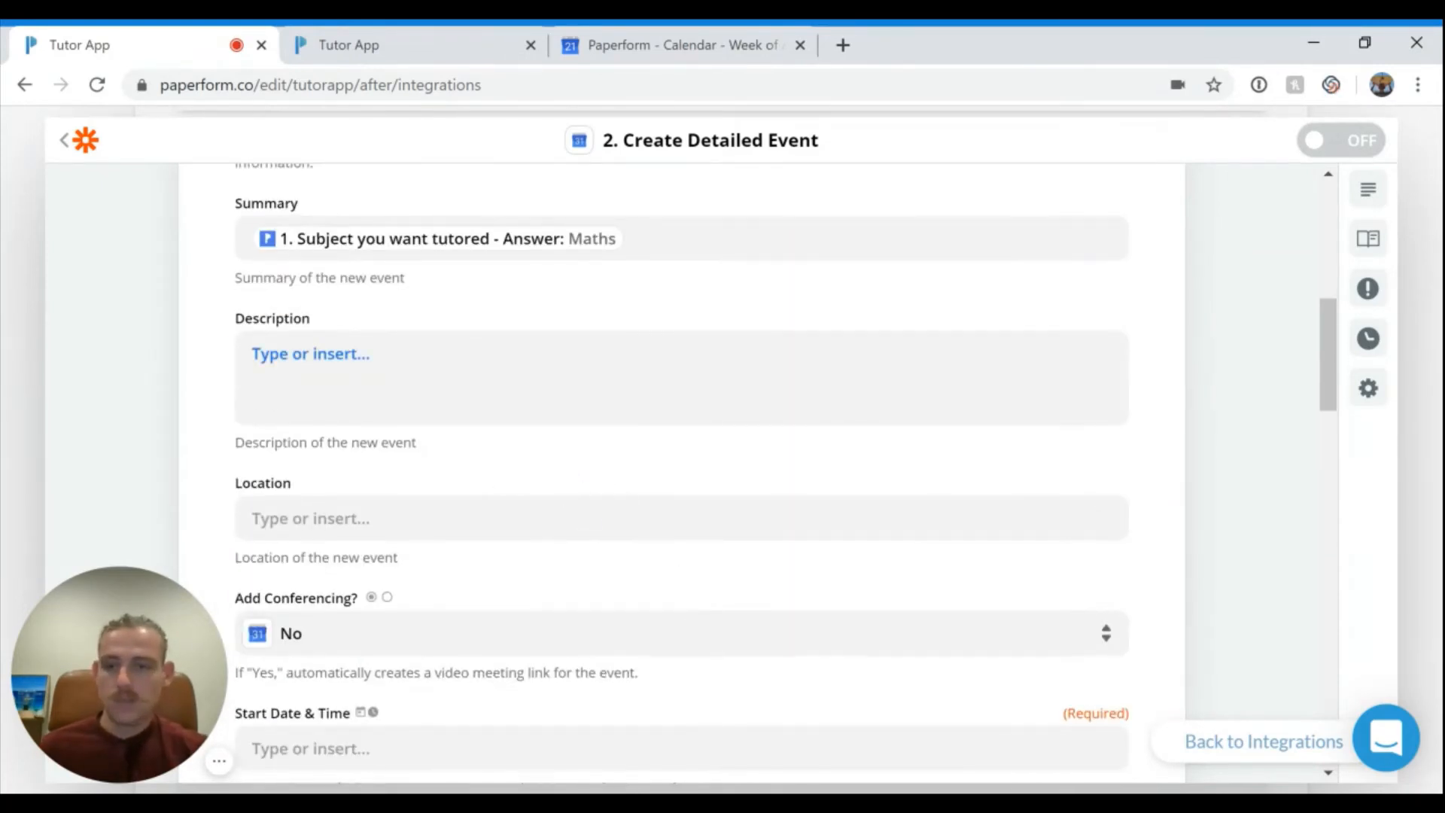
{"action": "scroll", "coordinate": [436, 452], "scroll_direction": "down", "scroll_amount": 2}
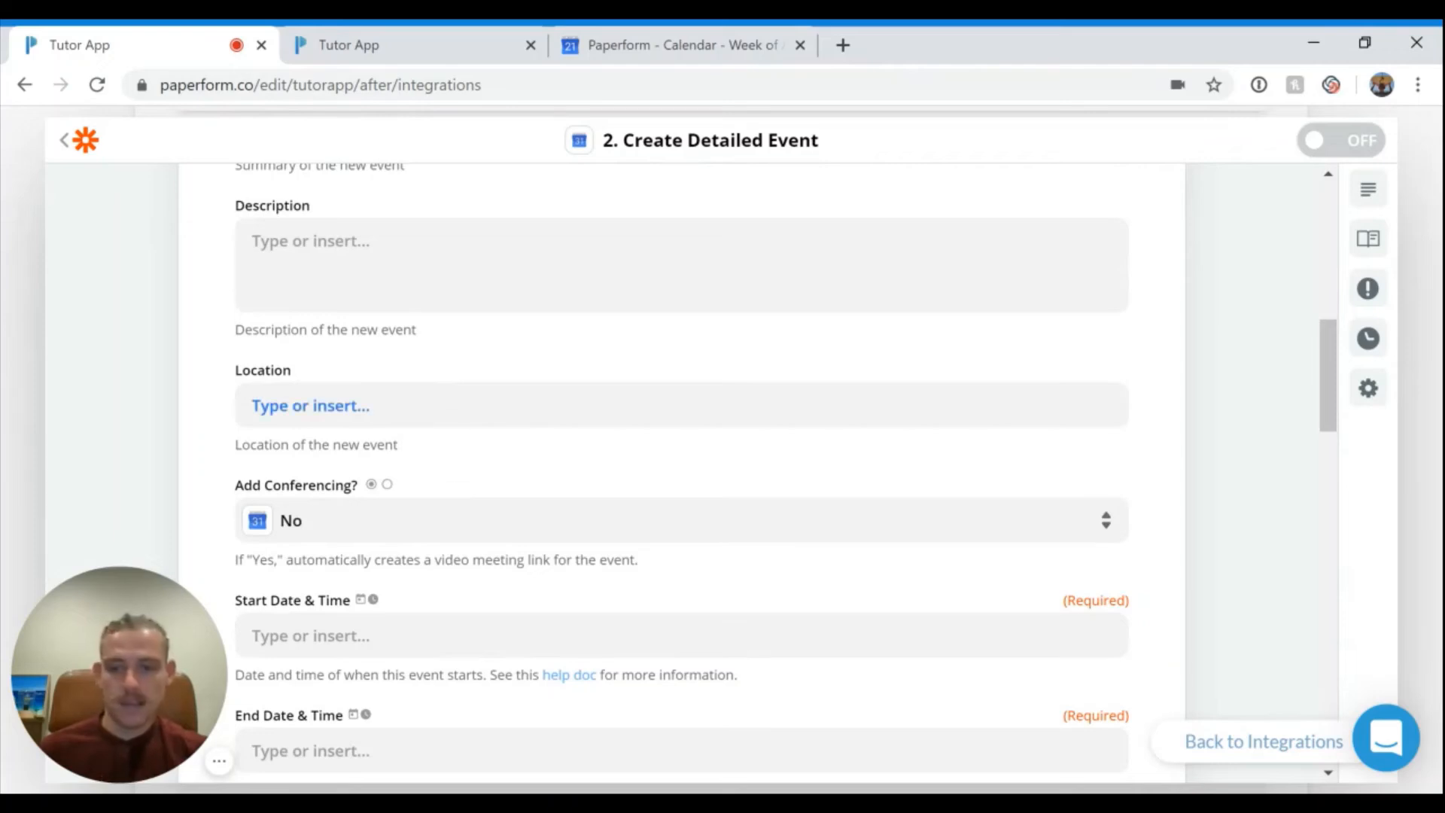
Step: Set Add Conferencing to Yes for the detailed event
{"action": "scroll", "coordinate": [421, 422], "scroll_direction": "down", "scroll_amount": 2}
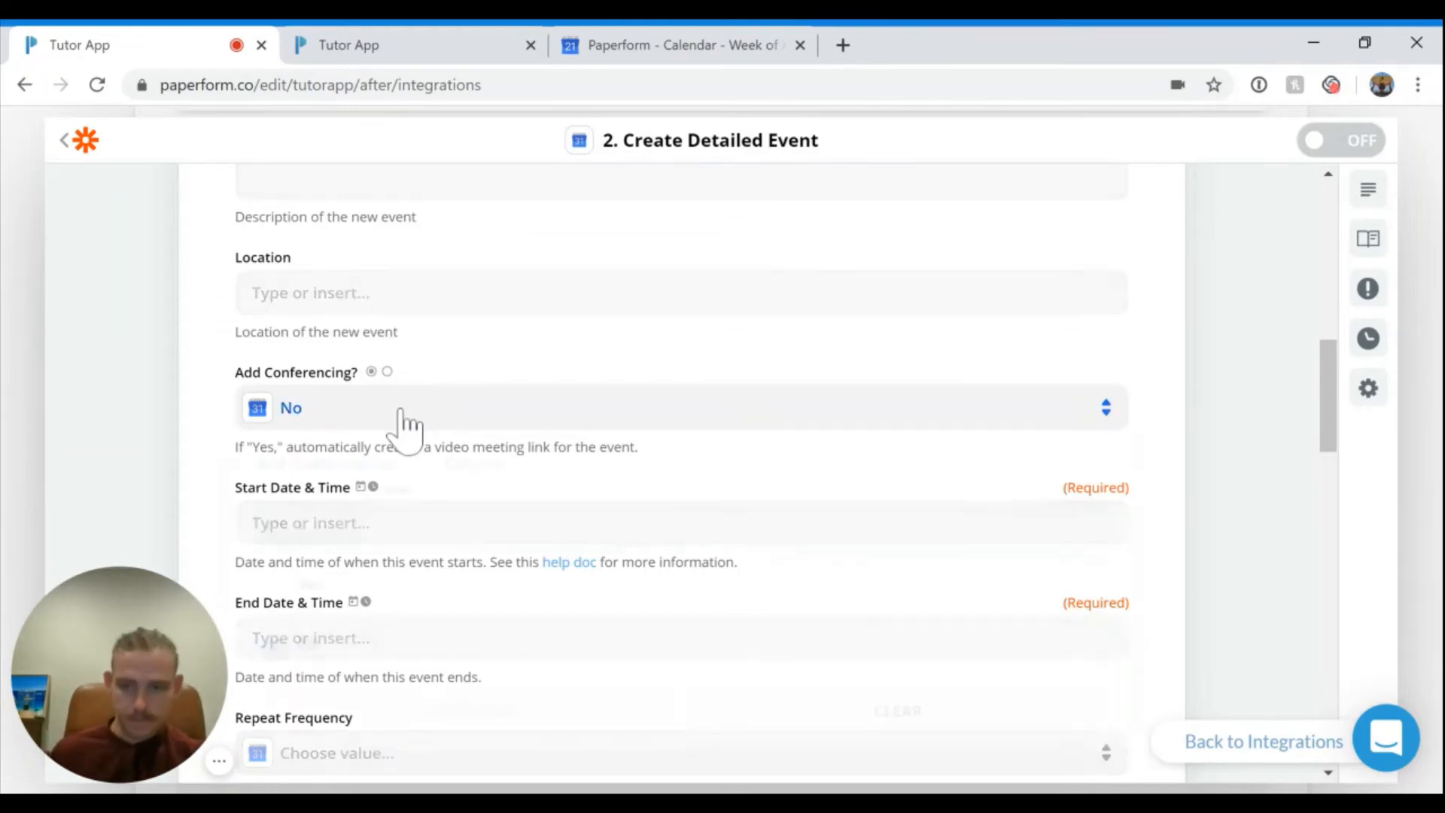
{"action": "left_click", "coordinate": [399, 410]}
{"action": "left_click", "coordinate": [310, 608]}
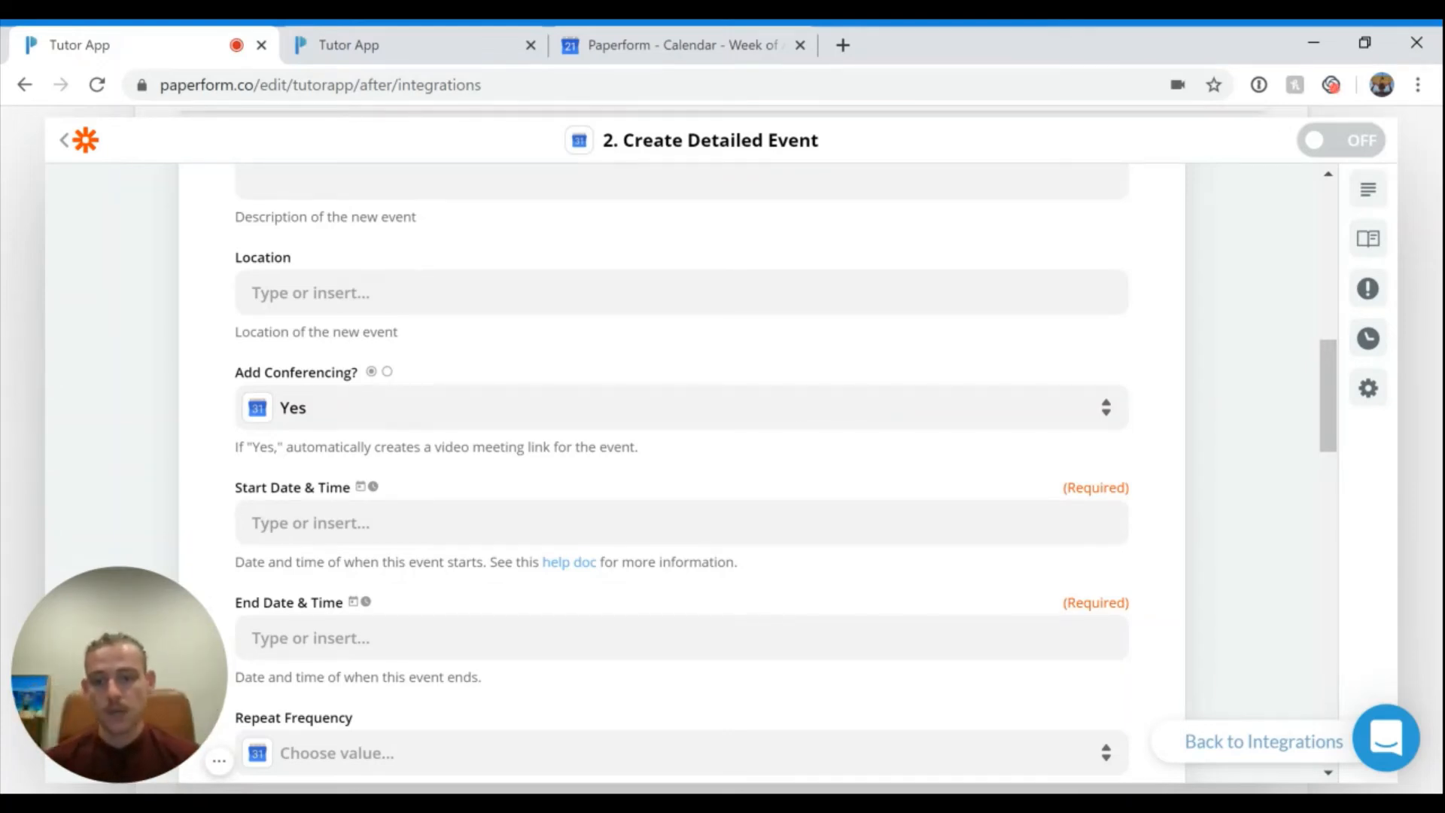
Step: Insert the "B15kb Start Date" and "B15kb Start Time" submission fields as the event's start date and time
{"action": "scroll", "coordinate": [203, 476], "scroll_direction": "down", "scroll_amount": 2}
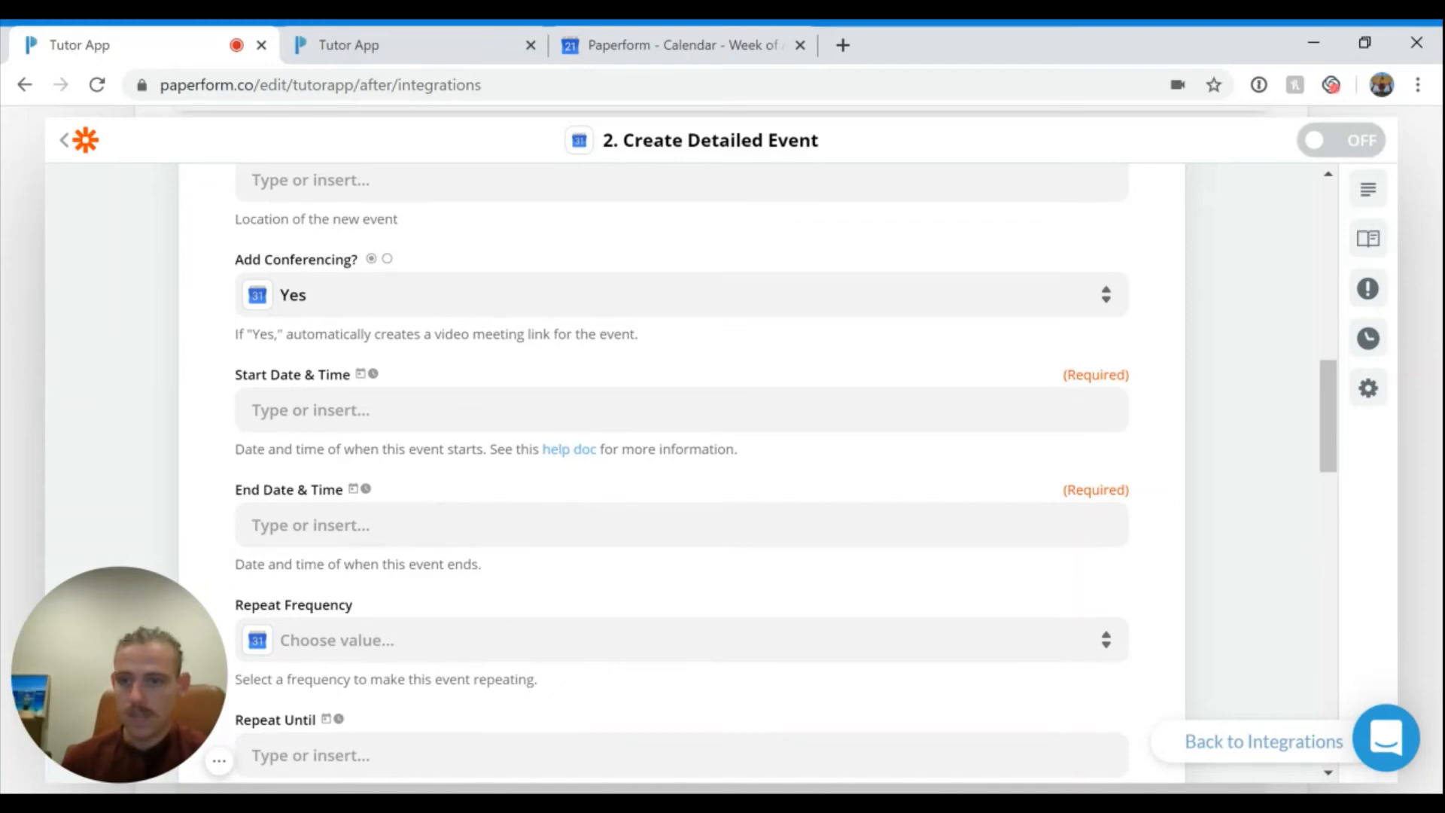
{"action": "left_click", "coordinate": [361, 410]}
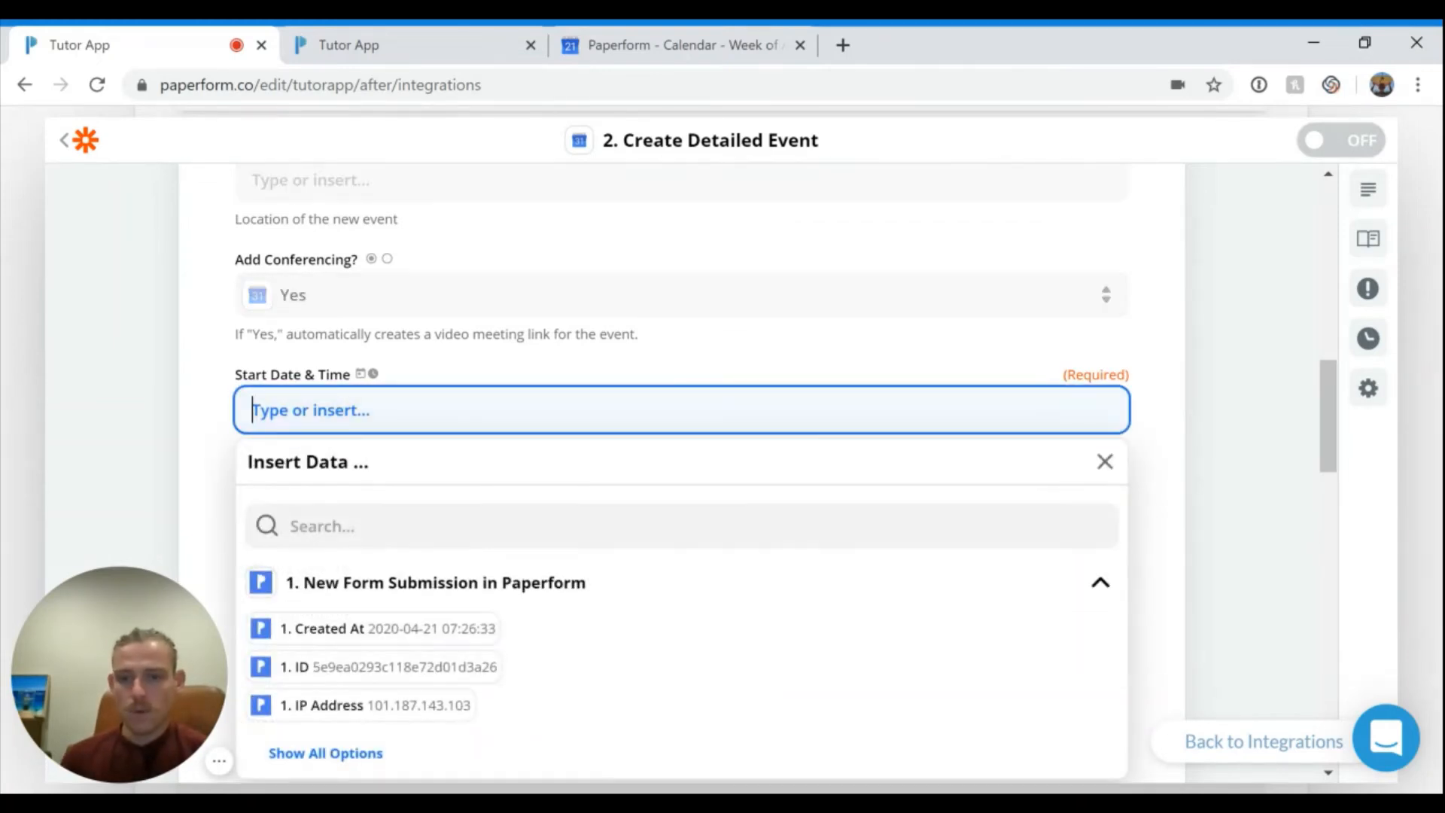
{"action": "scroll", "coordinate": [362, 451], "scroll_direction": "down", "scroll_amount": 1}
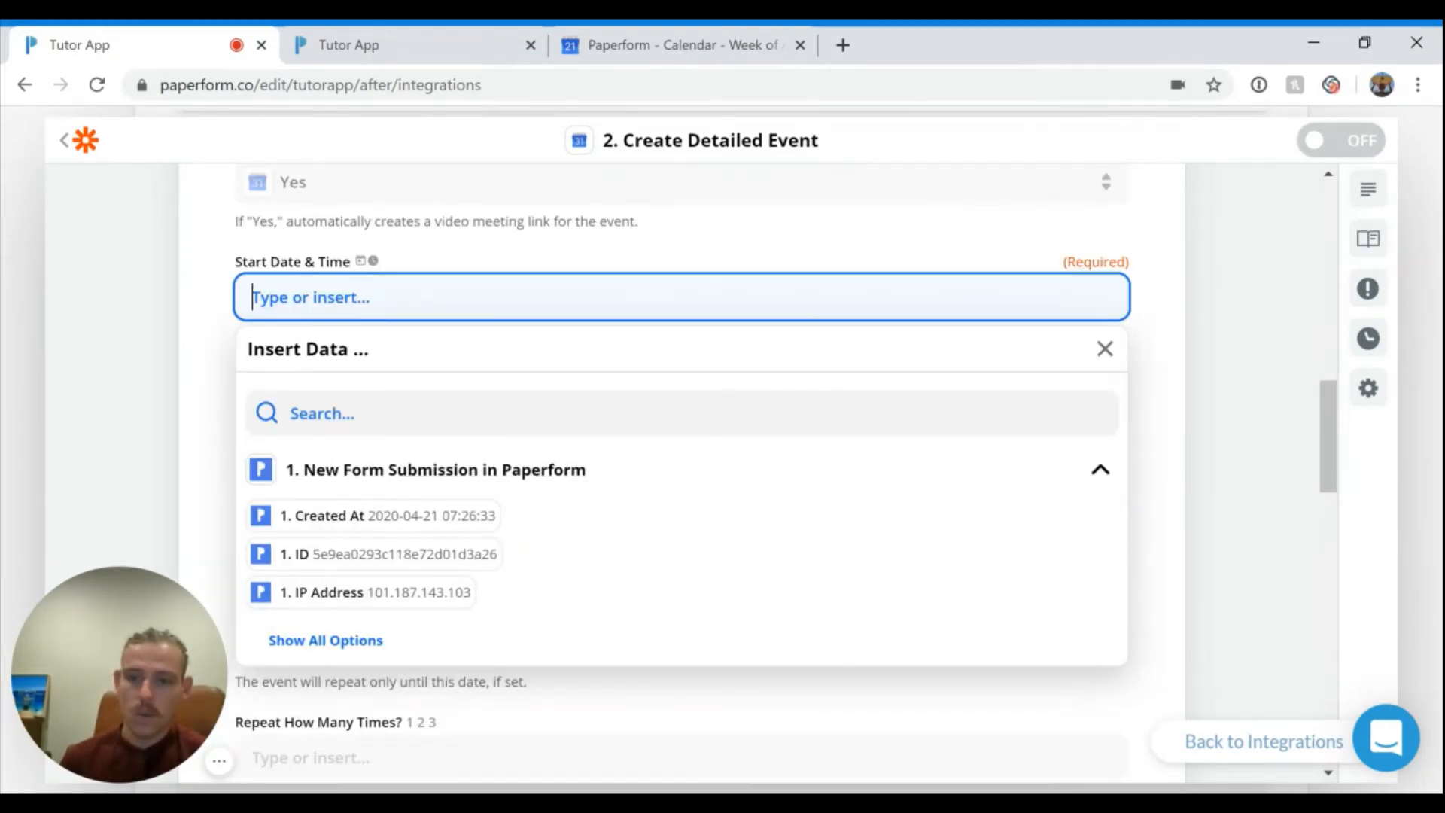
{"action": "left_click", "coordinate": [346, 414]}
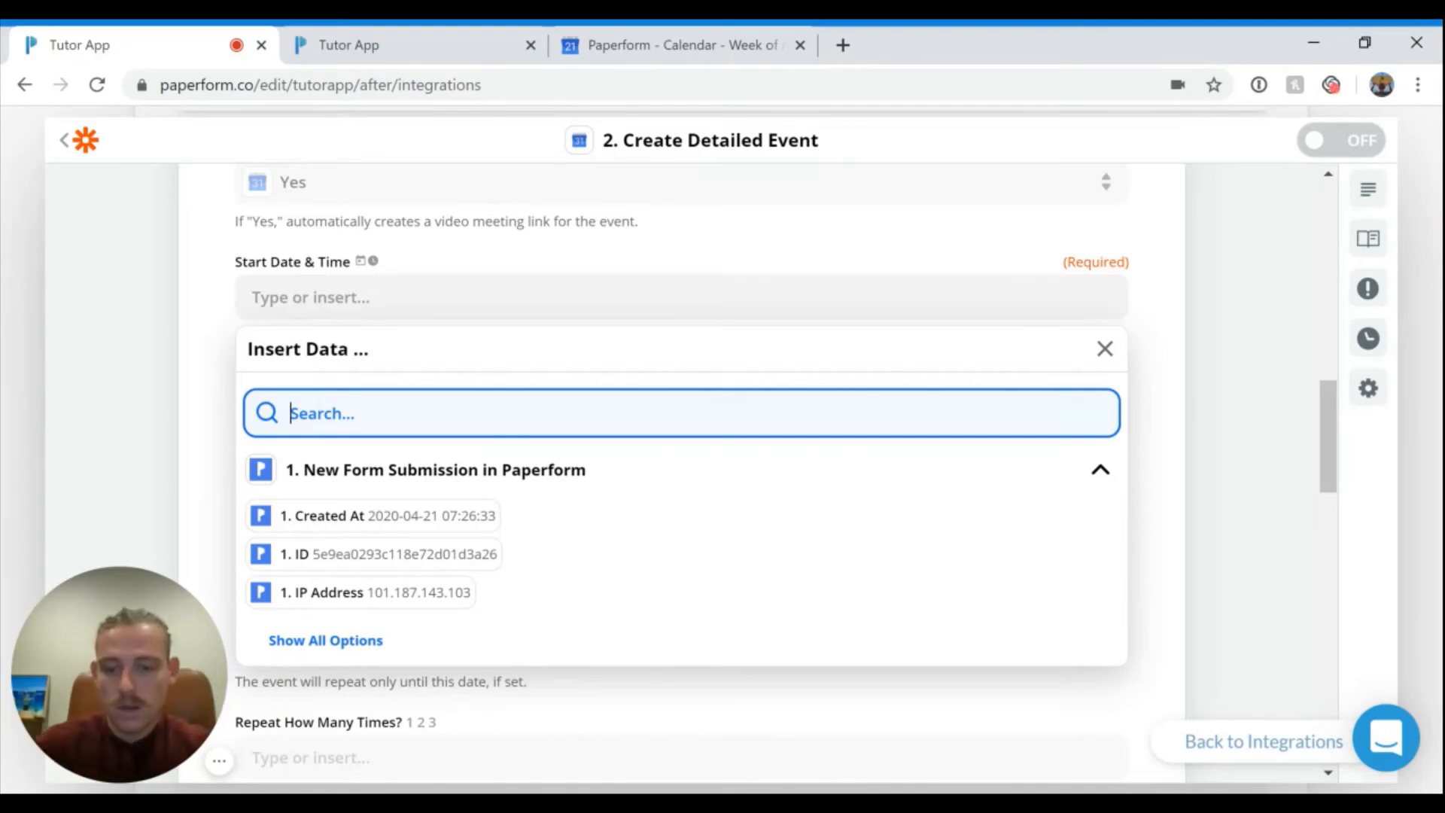
{"action": "type", "text": "start"}
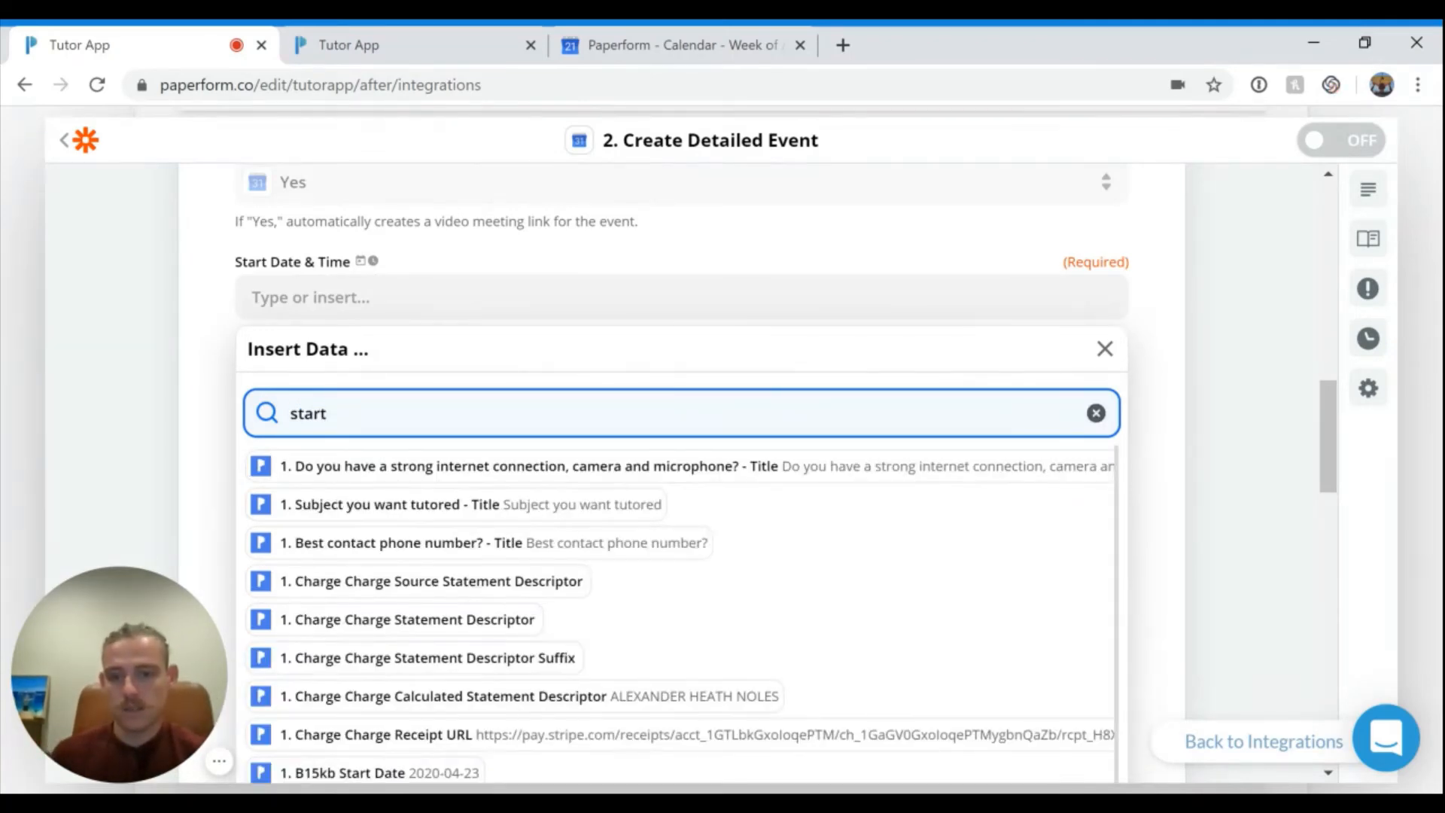
{"action": "left_click", "coordinate": [430, 765]}
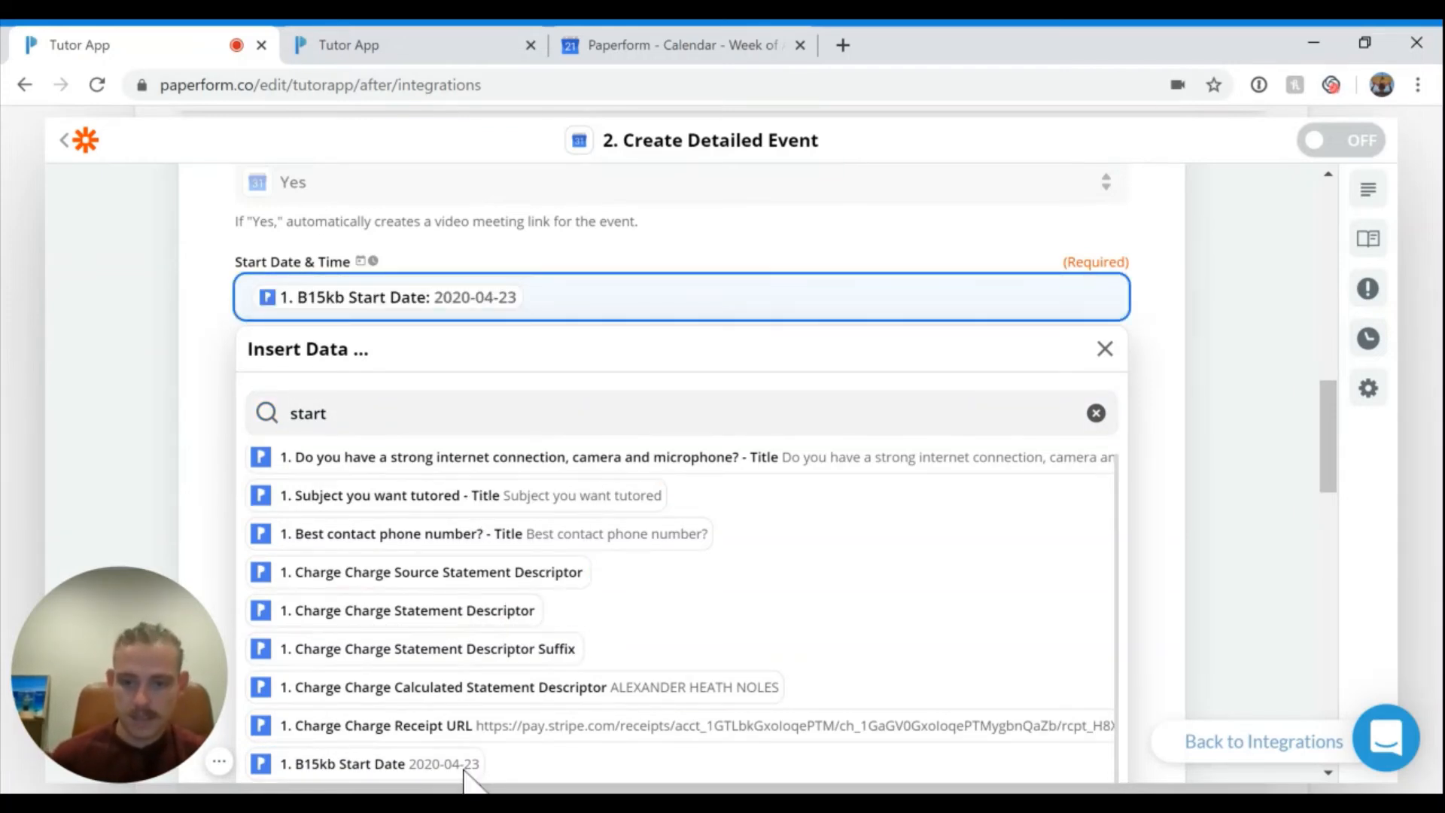
{"action": "scroll", "coordinate": [452, 723], "scroll_direction": "down", "scroll_amount": 2}
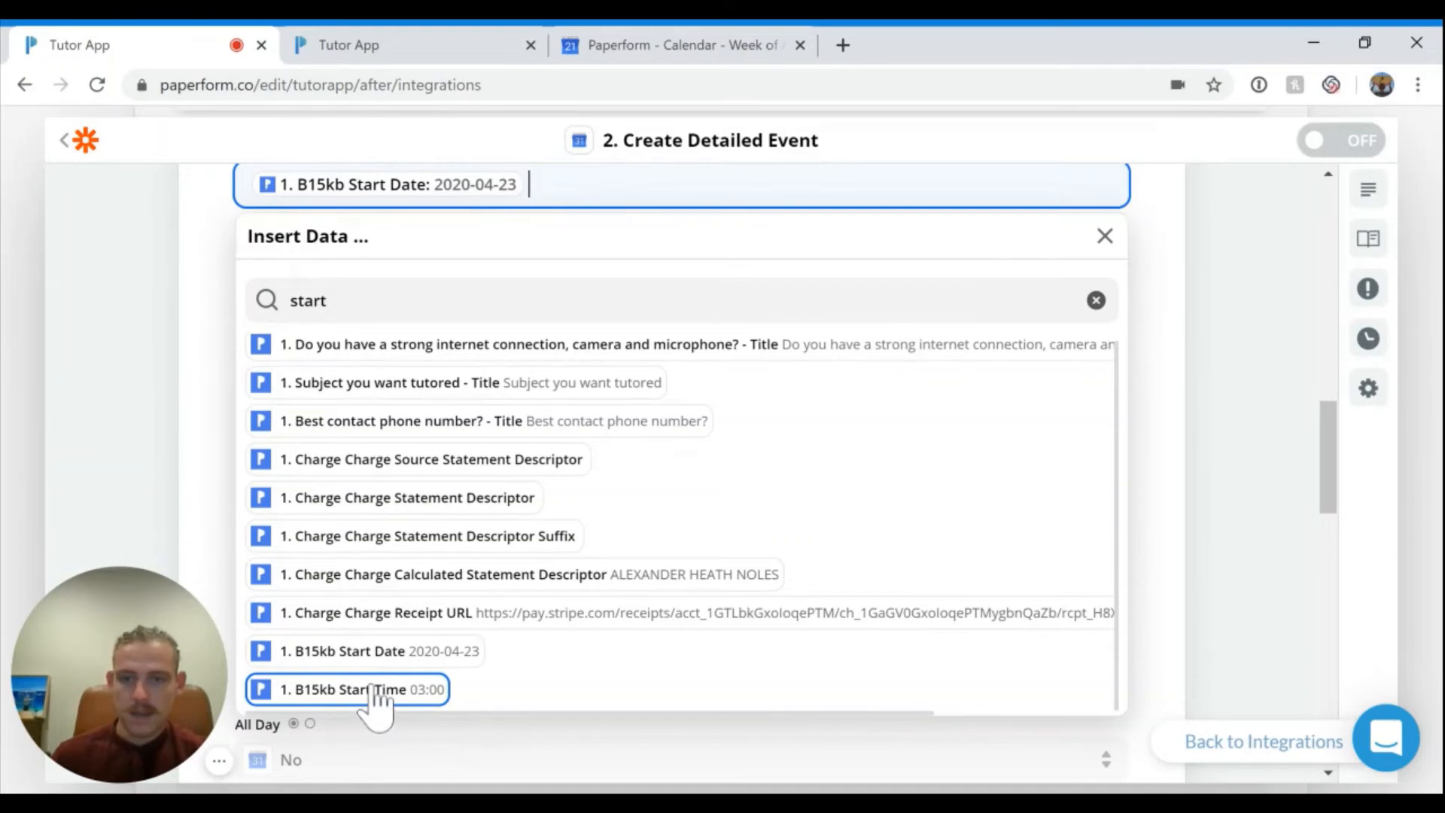
{"action": "left_click", "coordinate": [373, 690]}
{"action": "left_click", "coordinate": [161, 432]}
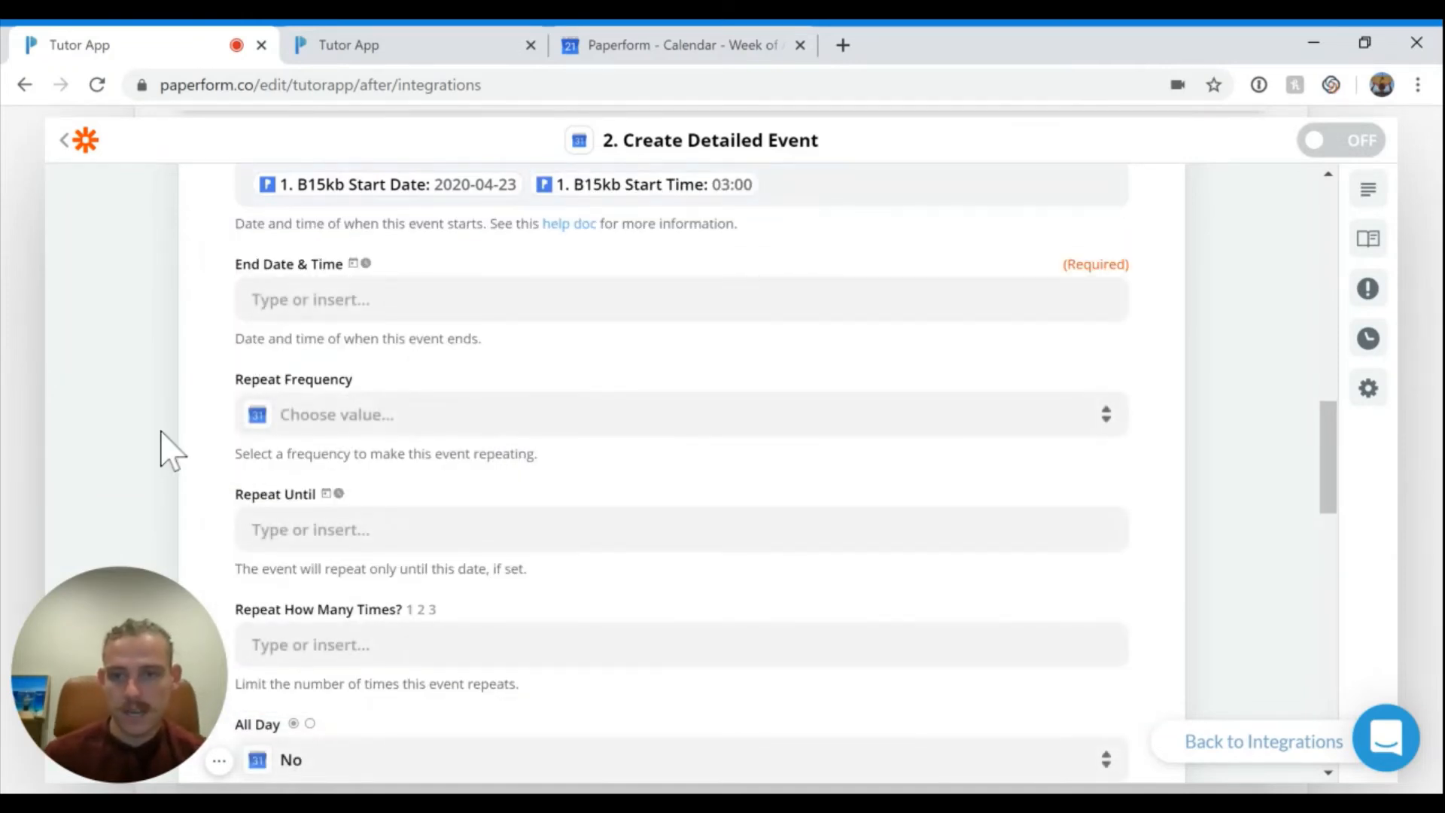
Step: Insert the "B15kb Stop Date" and "B15kb Stop Time" submission fields as the event's end date and time
{"action": "scroll", "coordinate": [290, 381], "scroll_direction": "up", "scroll_amount": 3}
{"action": "left_click", "coordinate": [253, 524]}
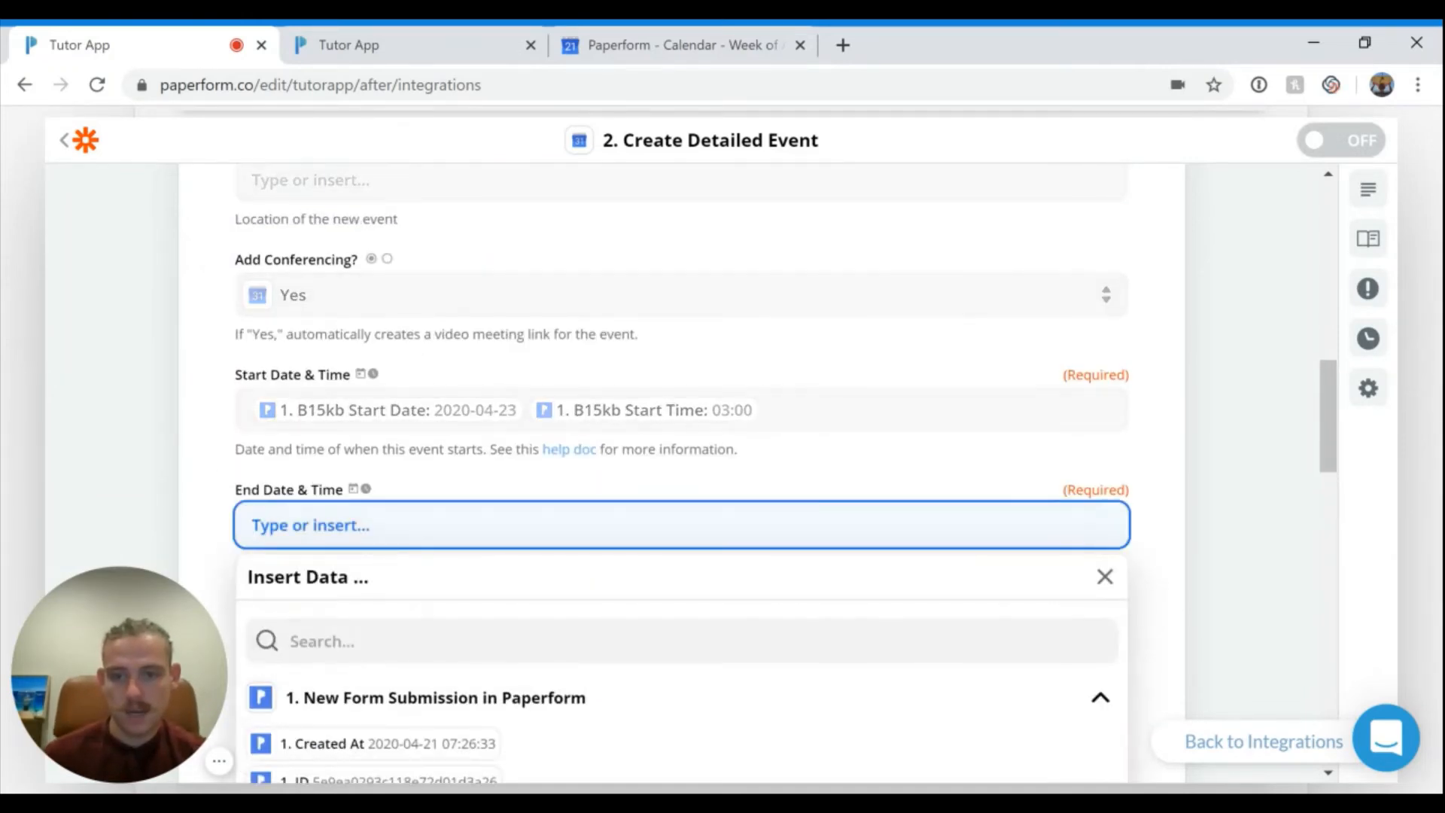
{"action": "type", "text": "stop"}
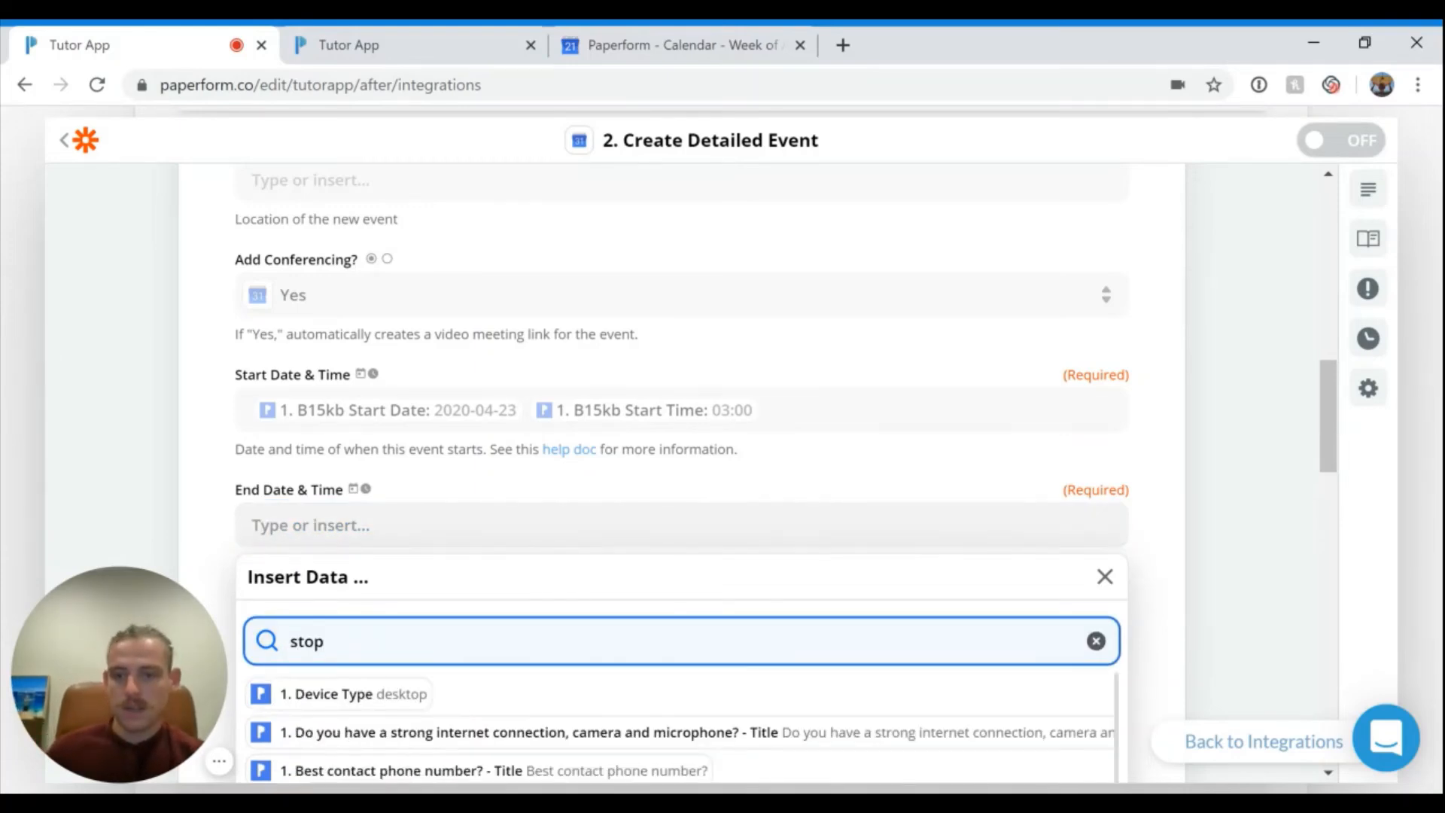
{"action": "scroll", "coordinate": [338, 684], "scroll_direction": "down", "scroll_amount": 4}
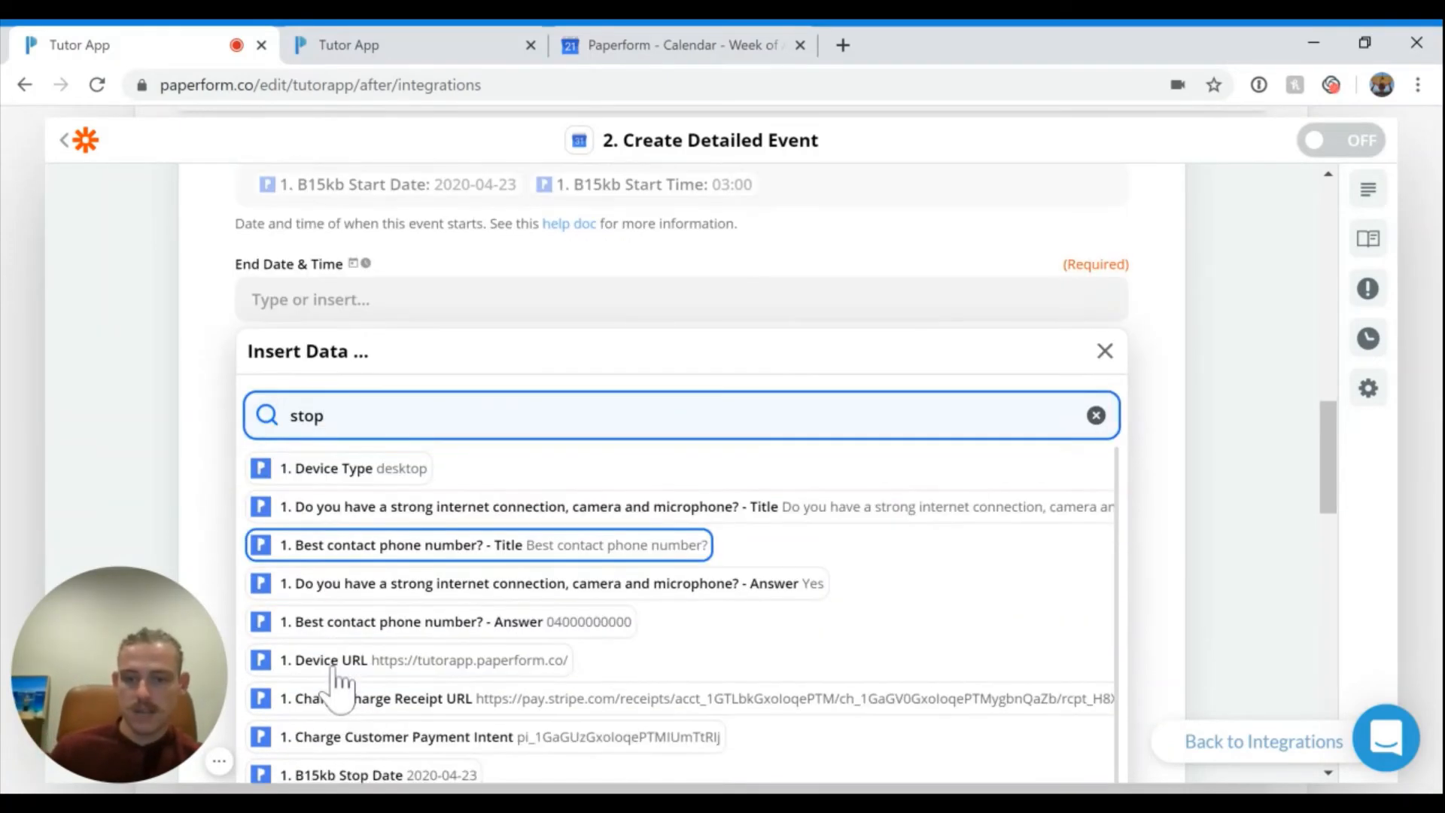
{"action": "left_click", "coordinate": [336, 766]}
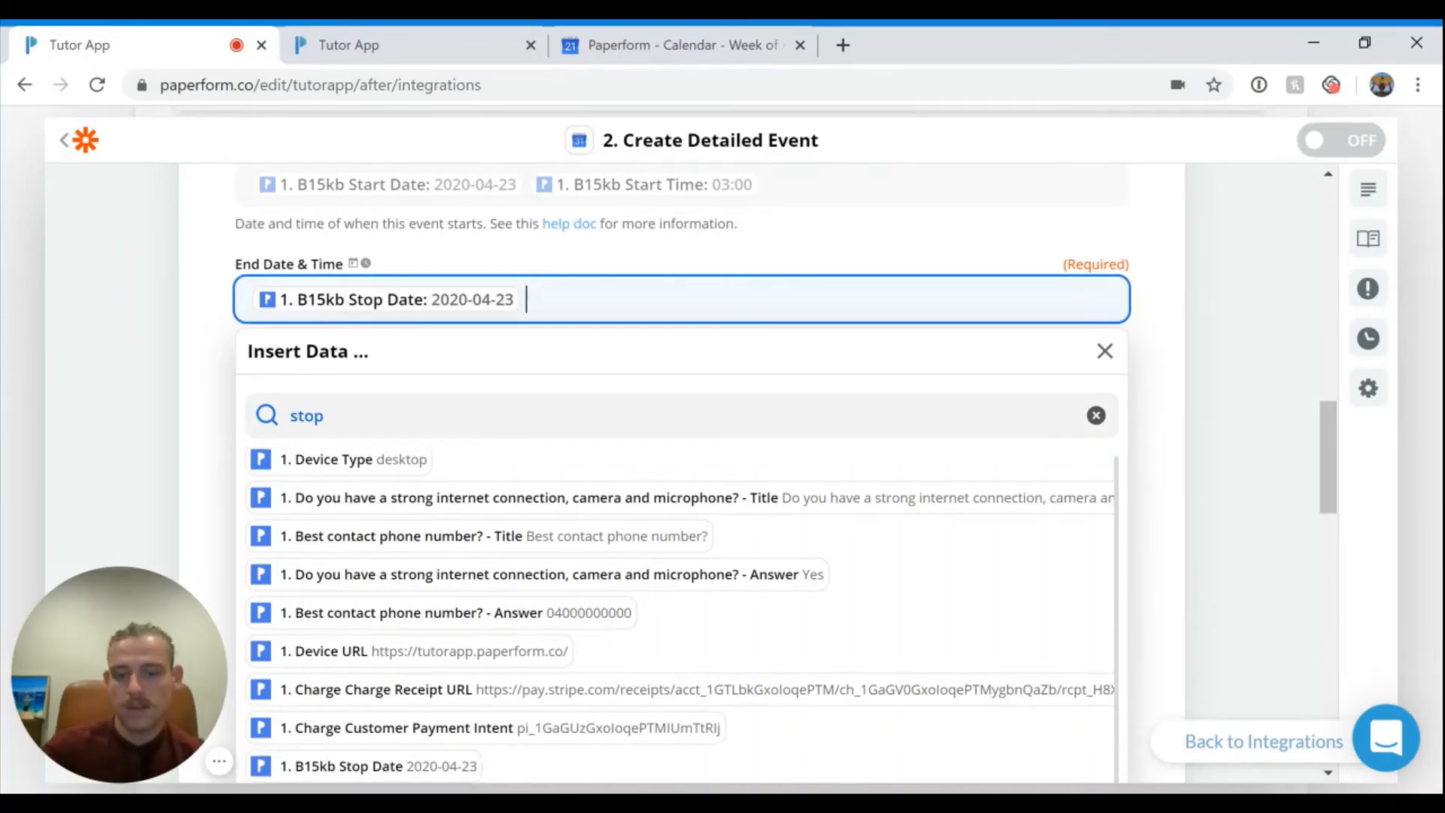
{"action": "scroll", "coordinate": [97, 484], "scroll_direction": "down", "scroll_amount": 3}
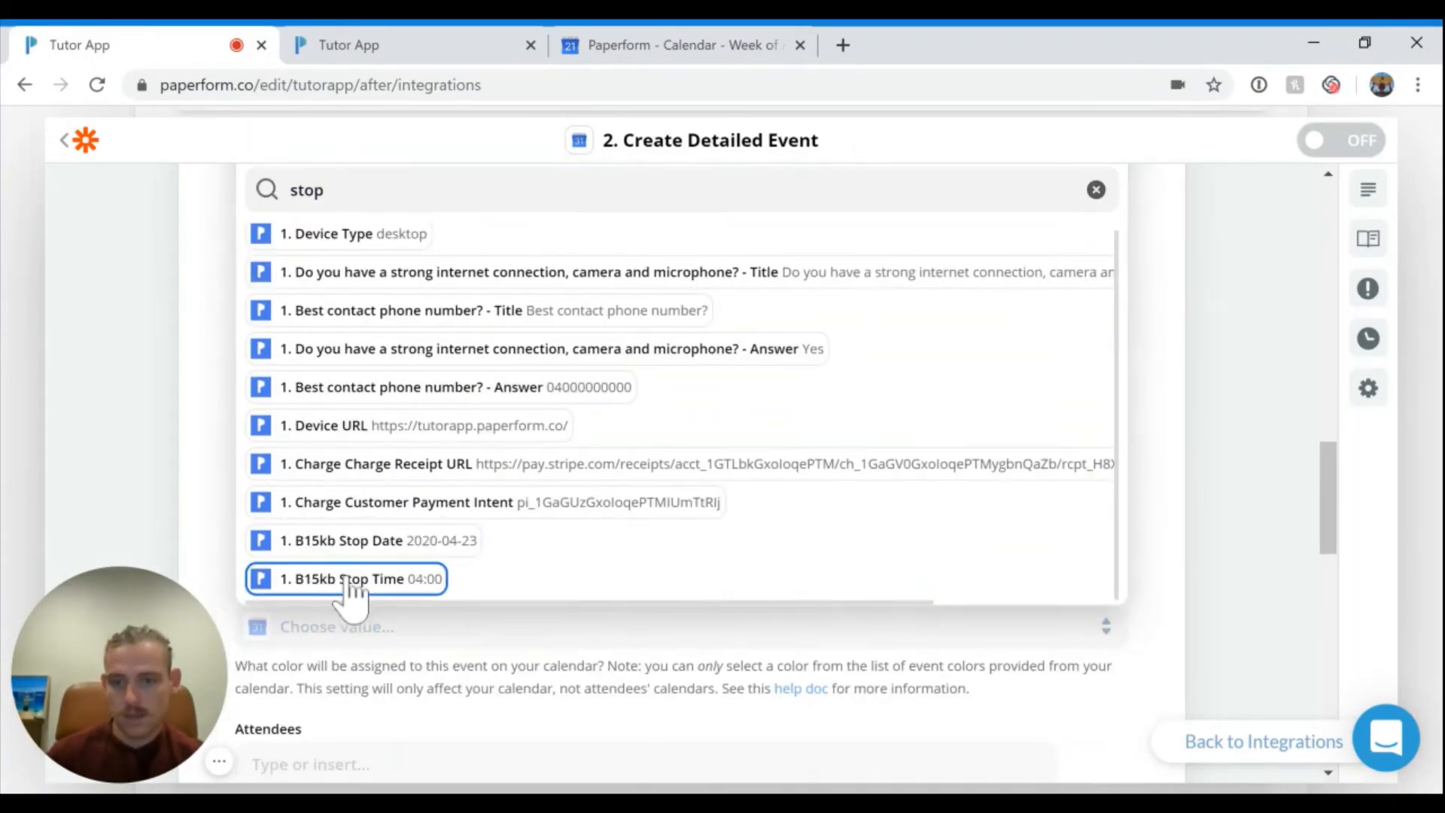
{"action": "left_click", "coordinate": [348, 580]}
{"action": "left_click", "coordinate": [155, 440]}
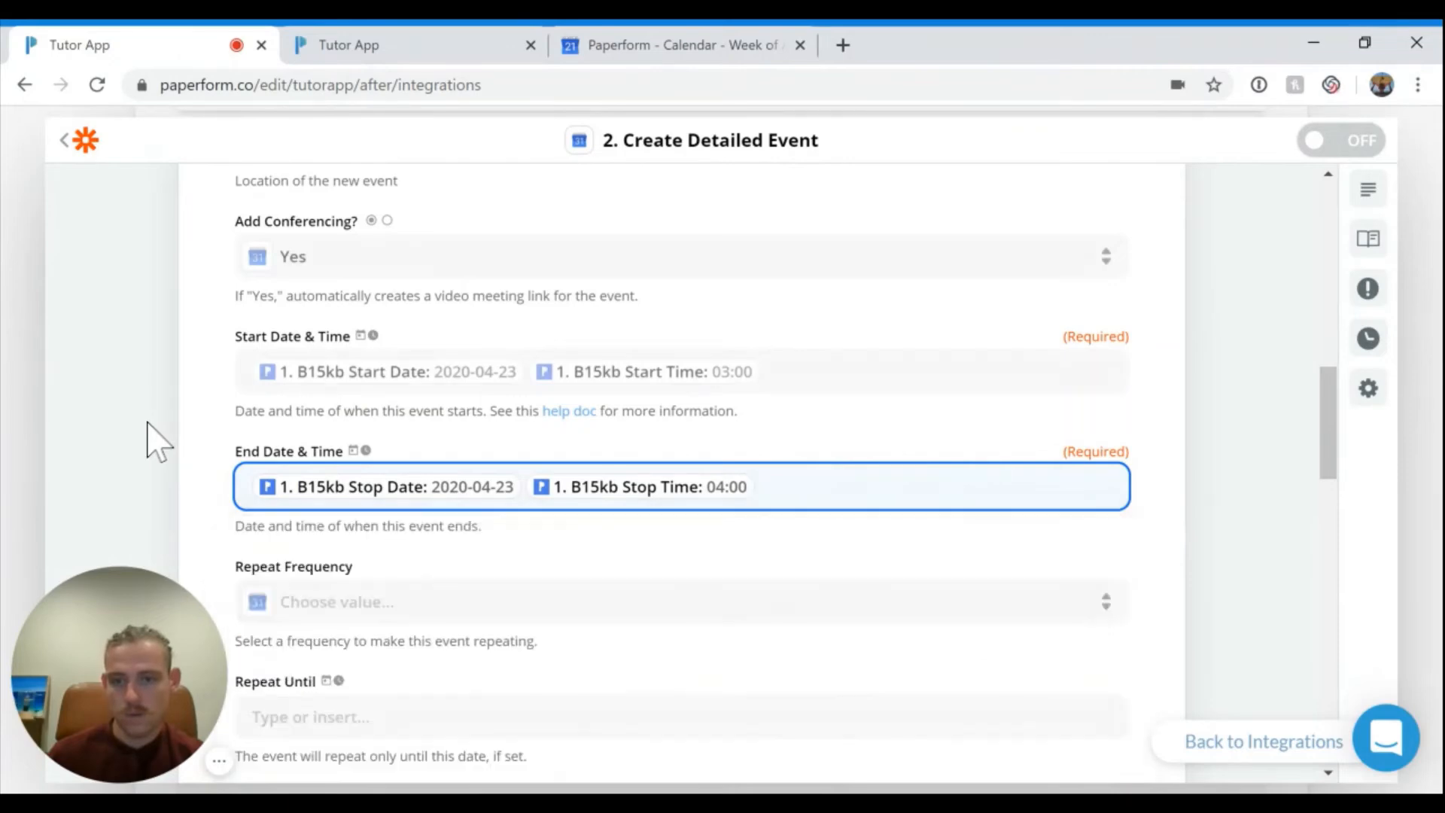
Step: Add the "Best contact email? - Answer" submission field as the event's attendee
{"action": "scroll", "coordinate": [484, 532], "scroll_direction": "down", "scroll_amount": 3}
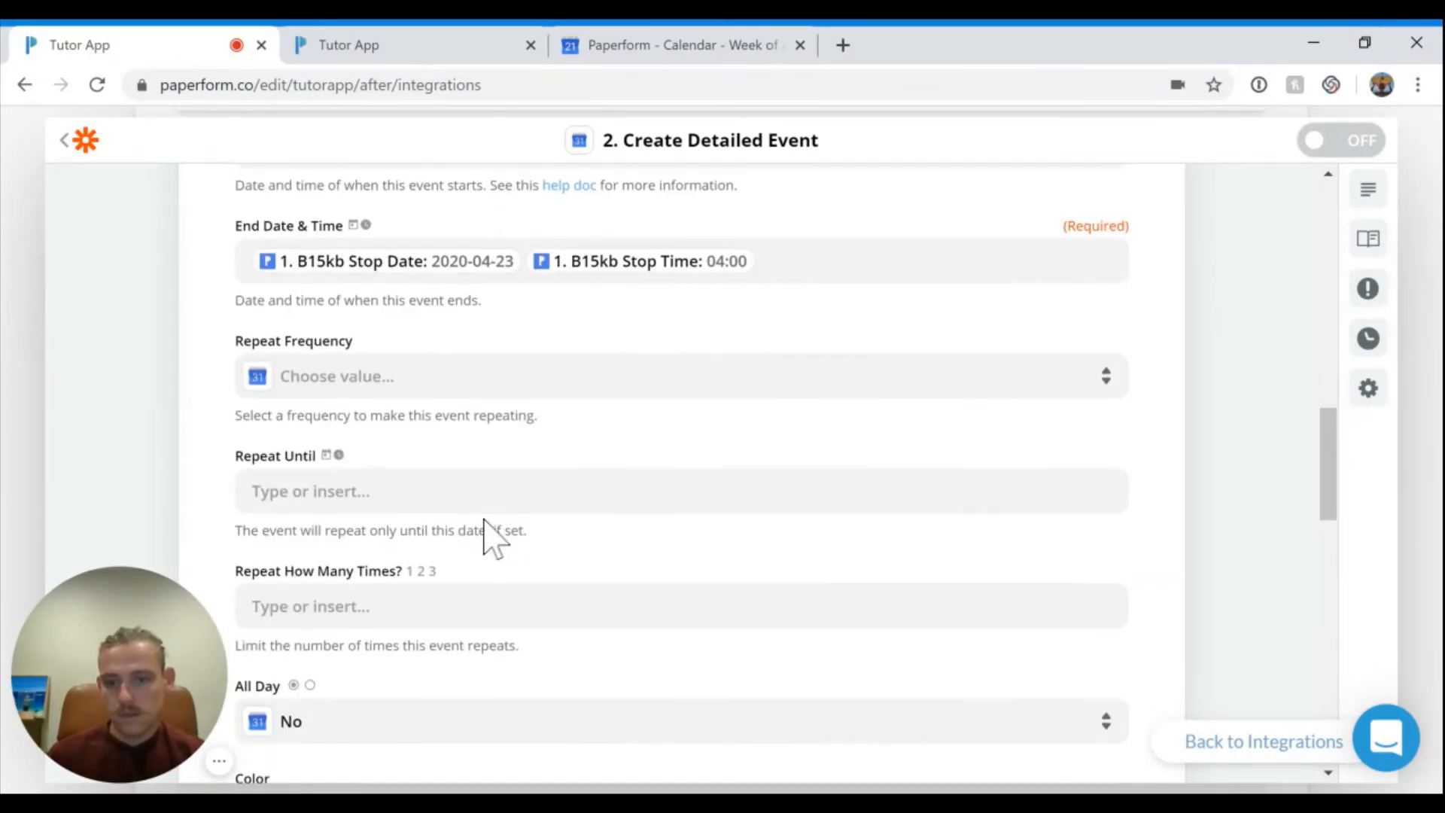
{"action": "scroll", "coordinate": [484, 532], "scroll_direction": "down", "scroll_amount": 5}
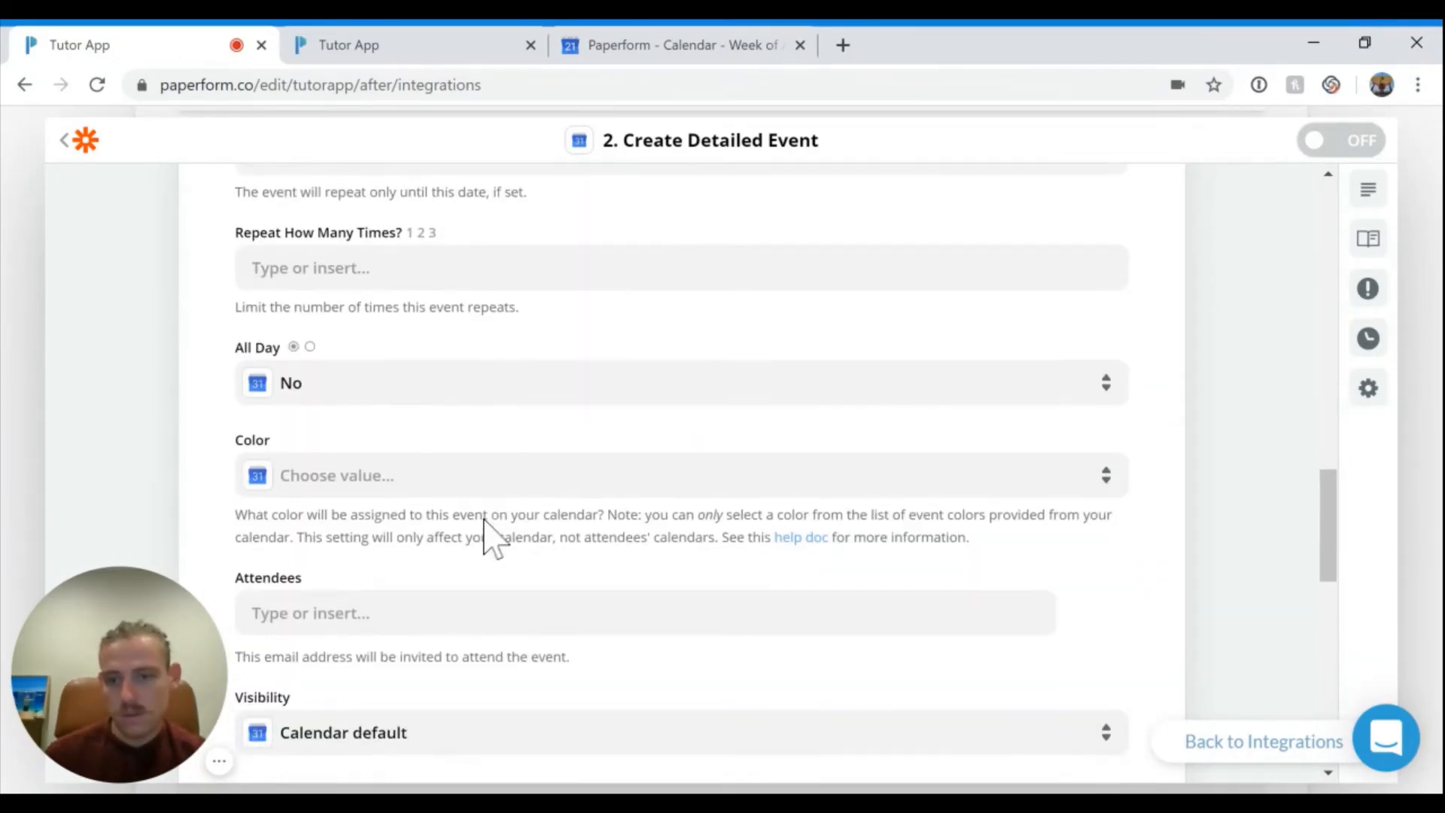
{"action": "scroll", "coordinate": [484, 519], "scroll_direction": "down", "scroll_amount": 3}
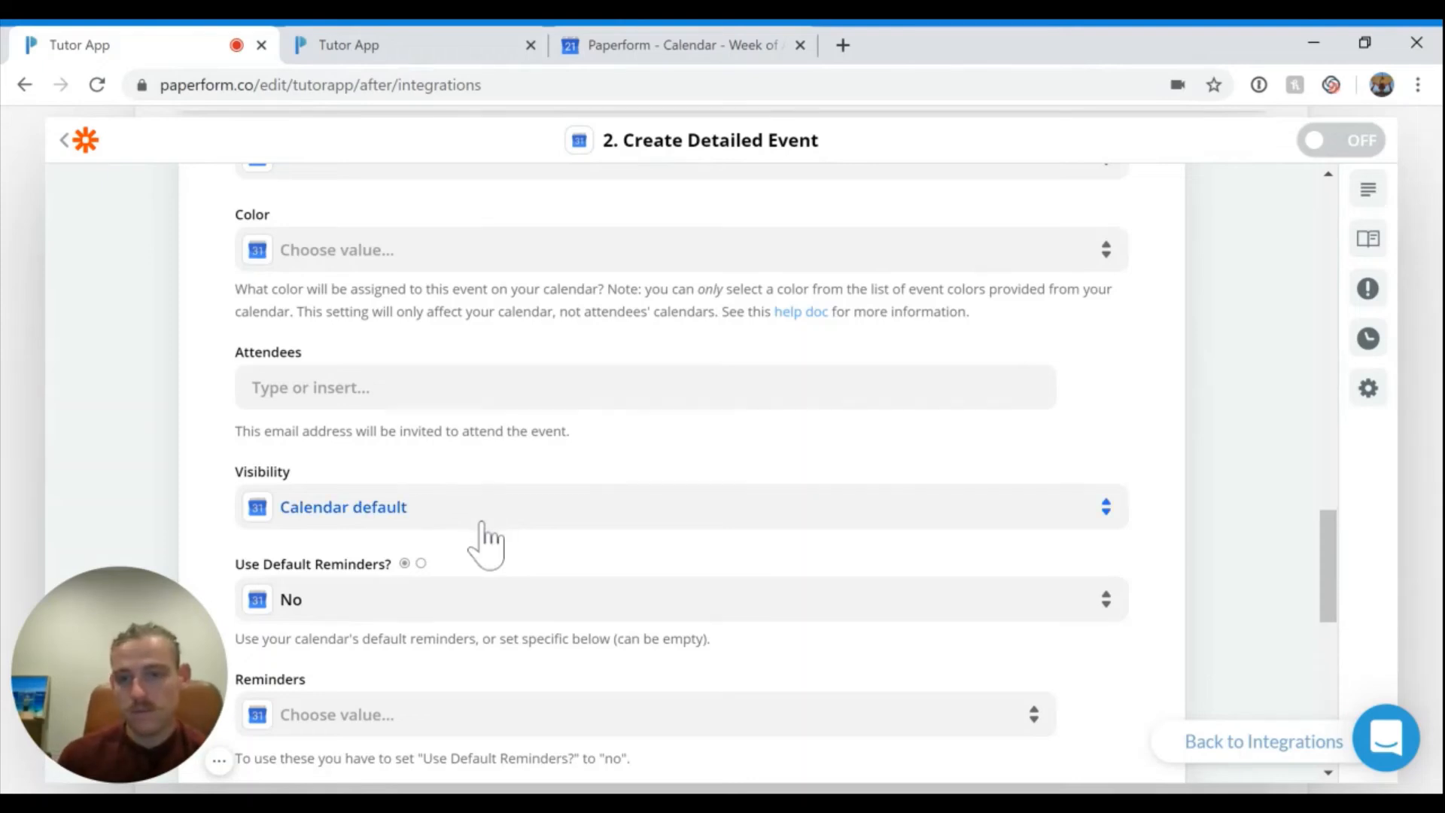
{"action": "left_click", "coordinate": [438, 394]}
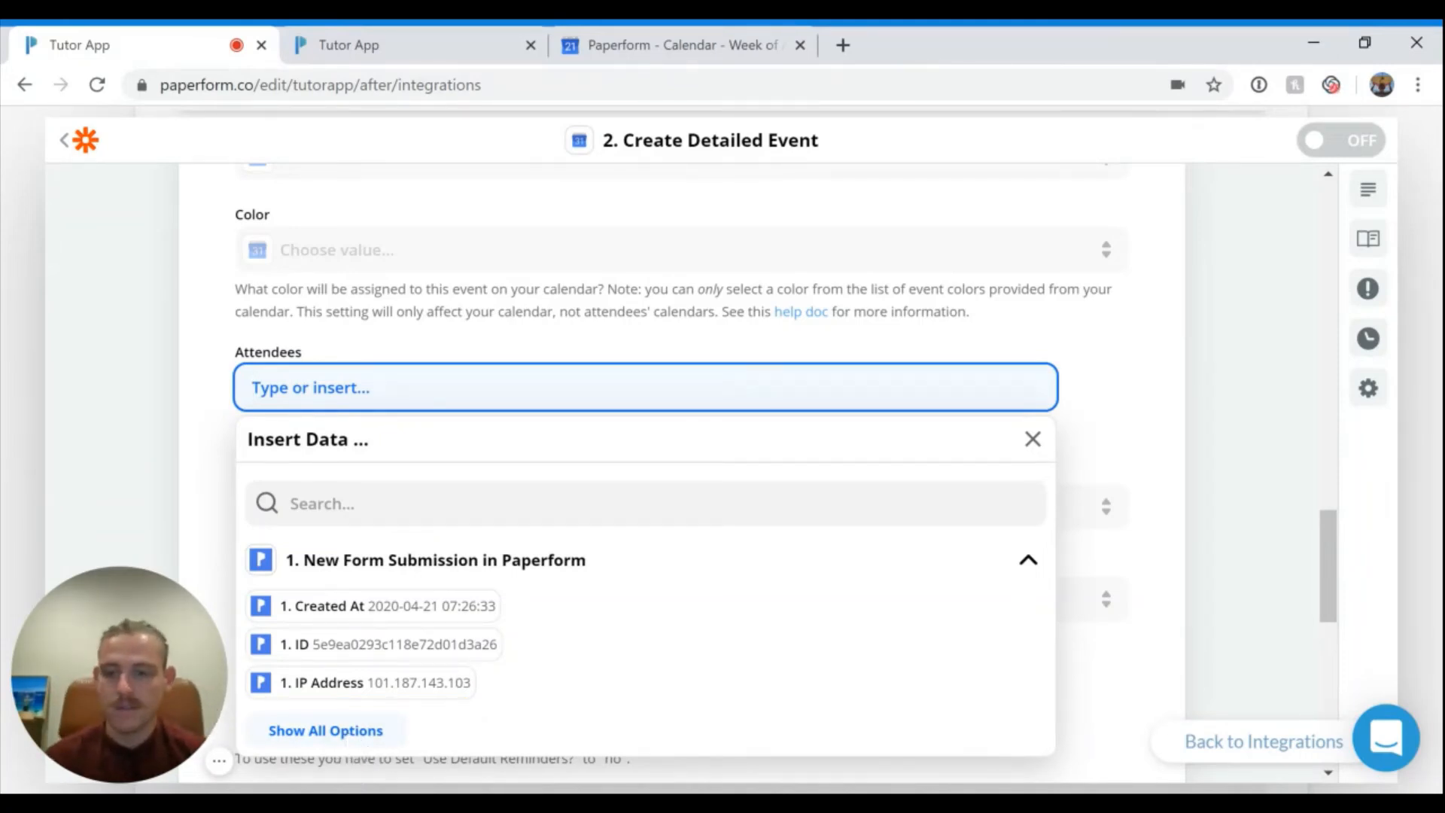
{"action": "left_click", "coordinate": [351, 731]}
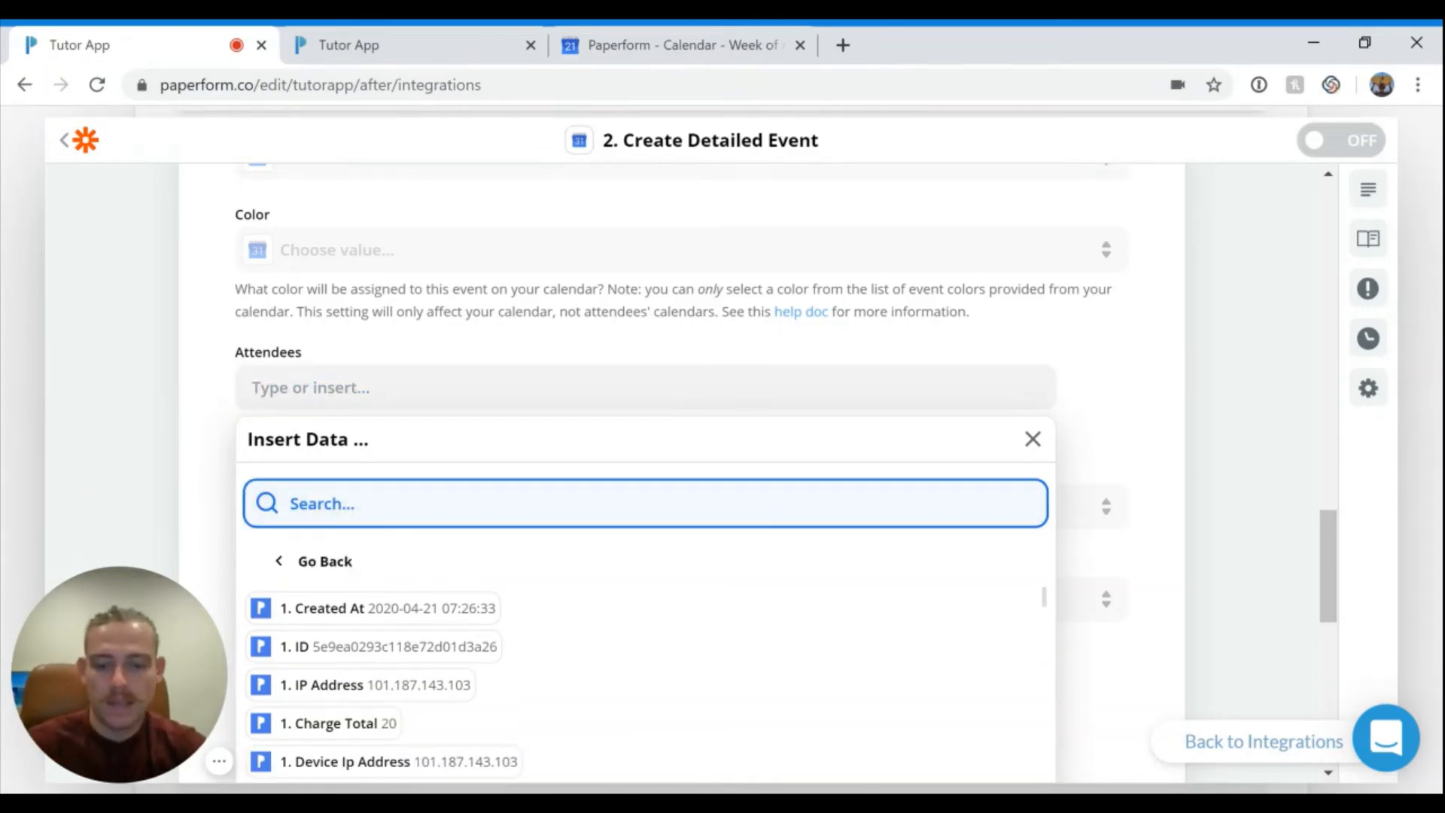
{"action": "type", "text": "email"}
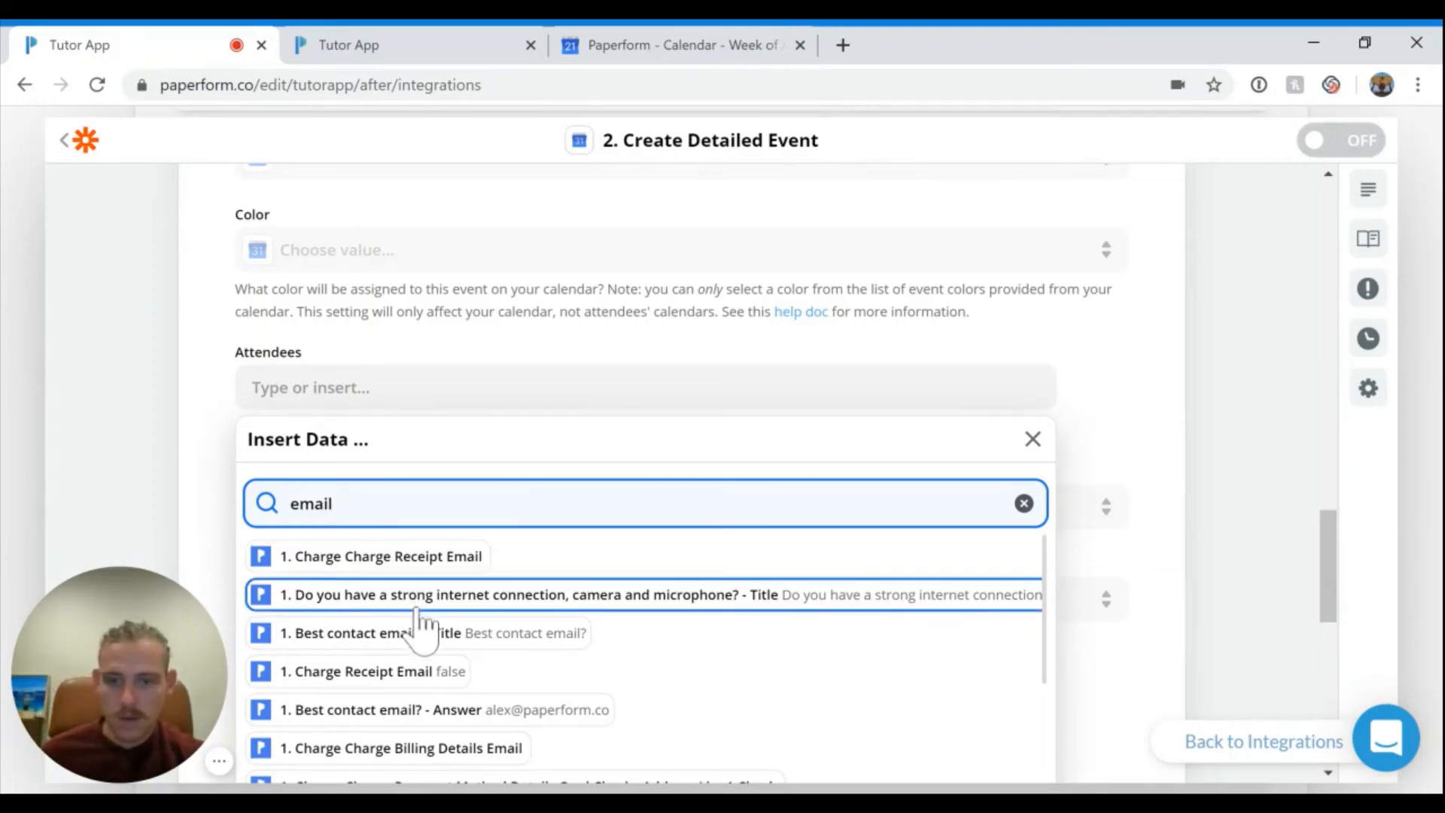
{"action": "left_click", "coordinate": [444, 711]}
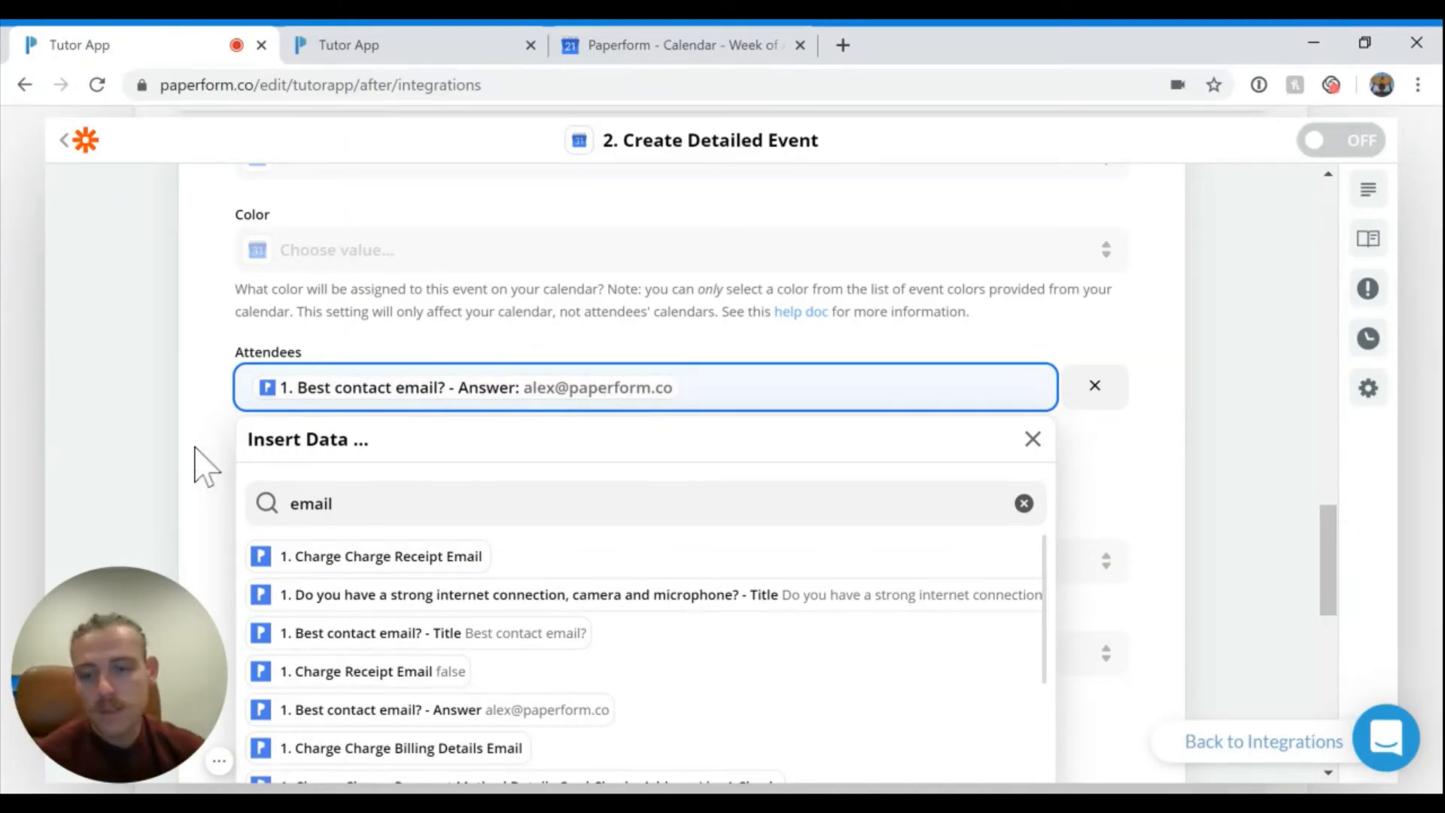
{"action": "left_click", "coordinate": [152, 488]}
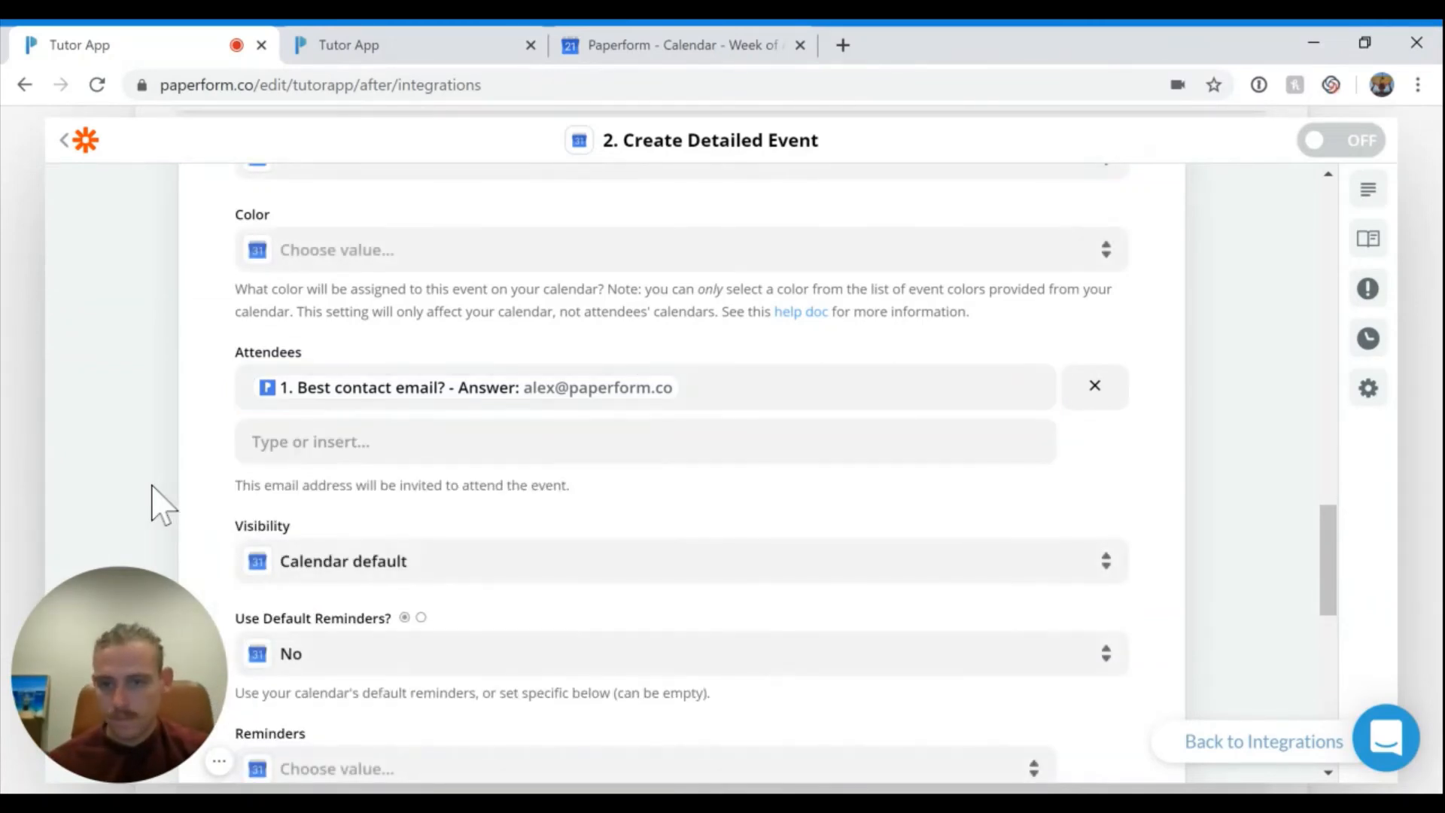
Step: Leave the remaining event options as they are, finish customizing the event, and run Test & Review on the action
{"action": "scroll", "coordinate": [152, 488], "scroll_direction": "down", "scroll_amount": 2}
{"action": "scroll", "coordinate": [152, 487], "scroll_direction": "down", "scroll_amount": 5}
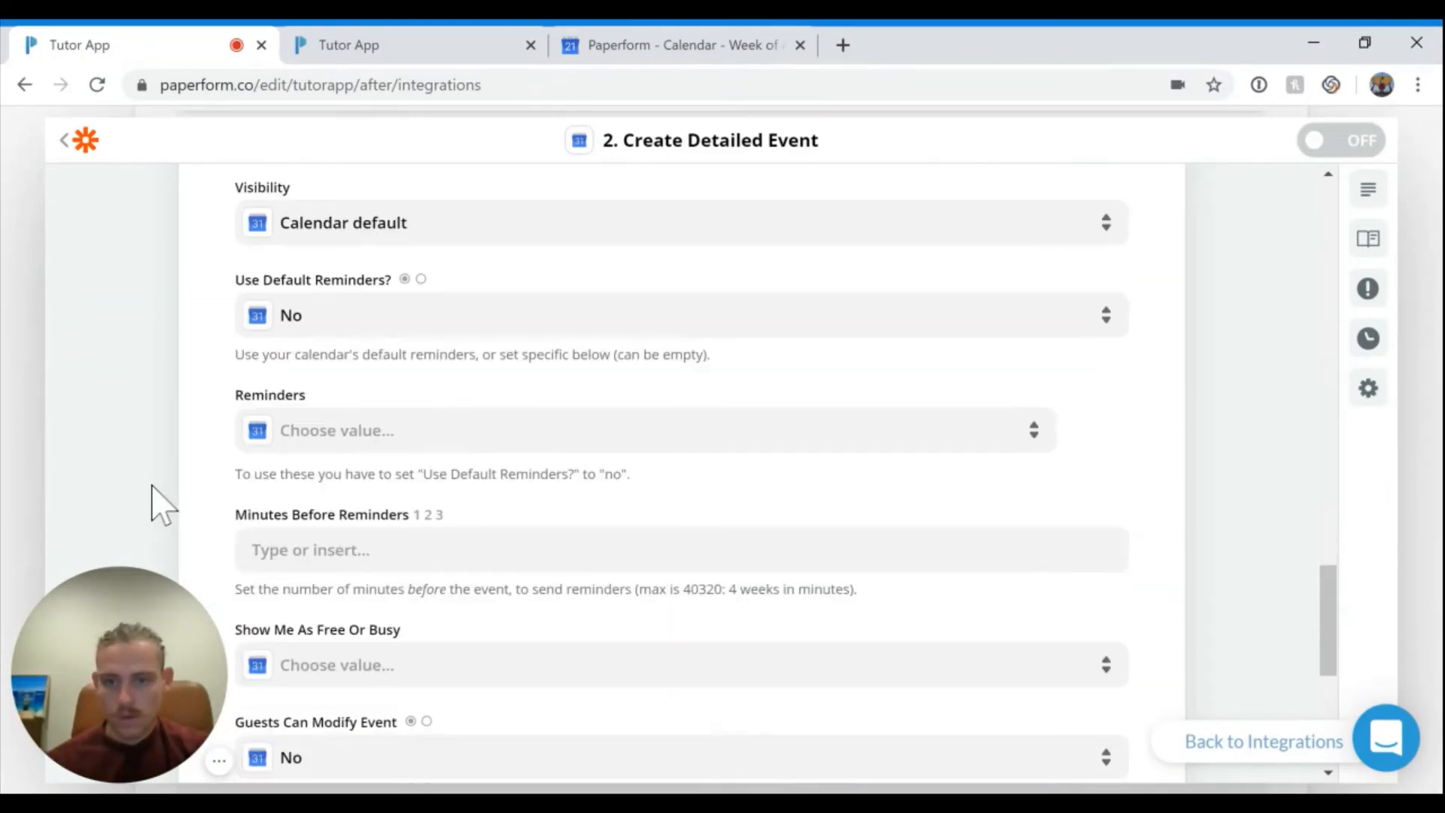
{"action": "scroll", "coordinate": [156, 503], "scroll_direction": "down", "scroll_amount": 3}
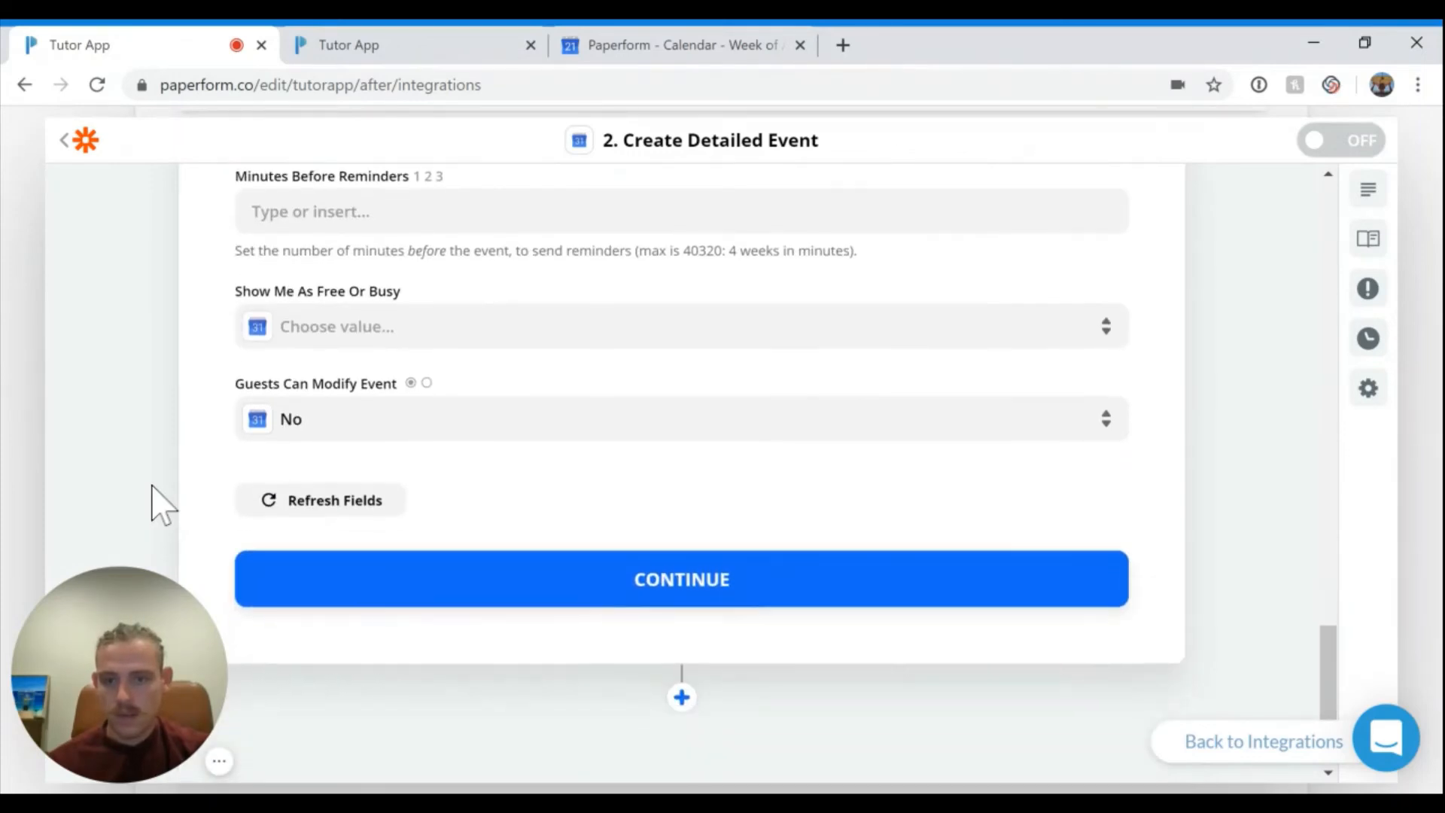
{"action": "left_click", "coordinate": [611, 616]}
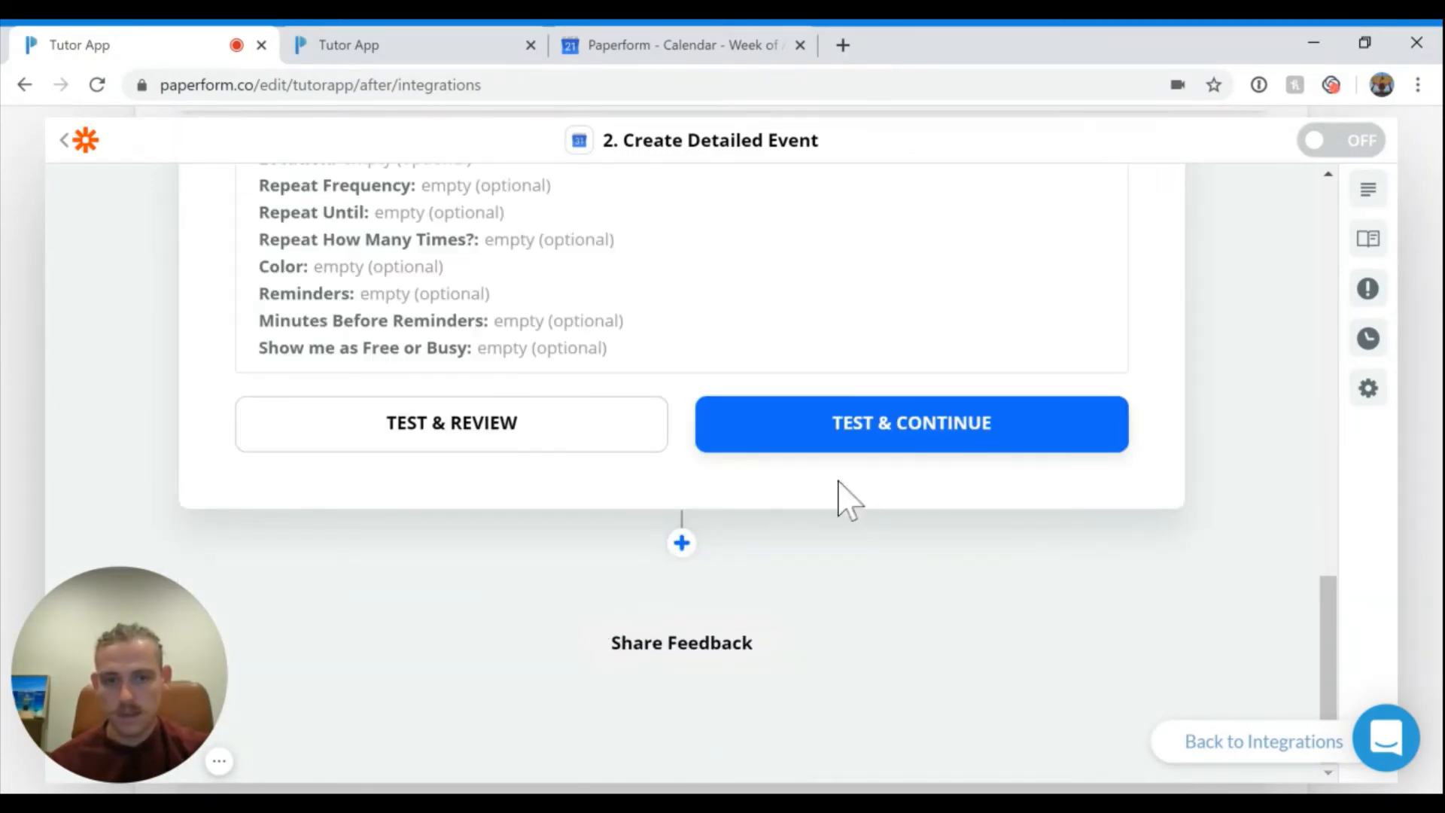
{"action": "left_click", "coordinate": [608, 444]}
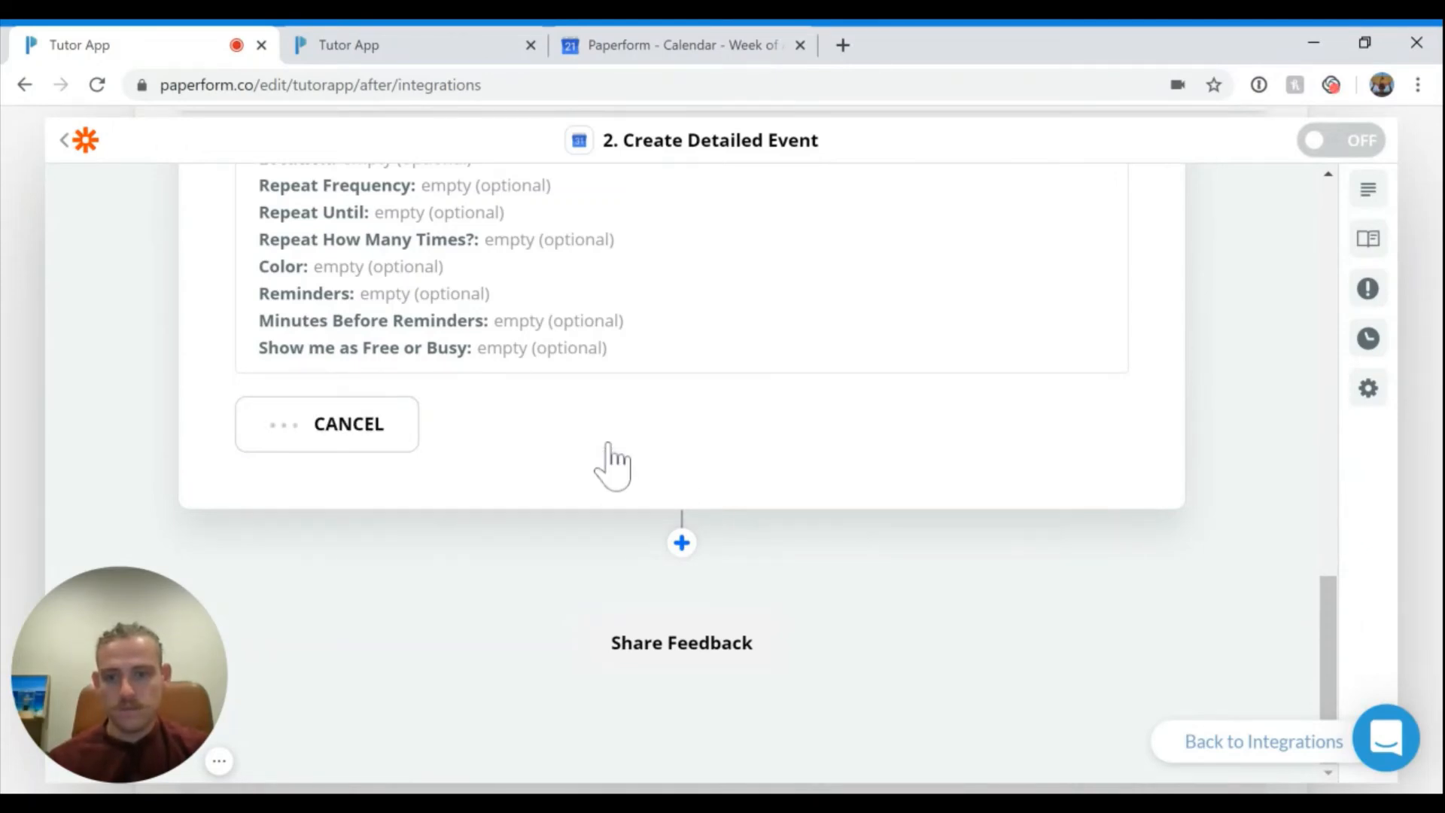
Step: Review the test result and turn on the Zap that schedules detailed Google Calendar events for new Paperform submissions
{"action": "scroll", "coordinate": [612, 444], "scroll_direction": "up", "scroll_amount": 9}
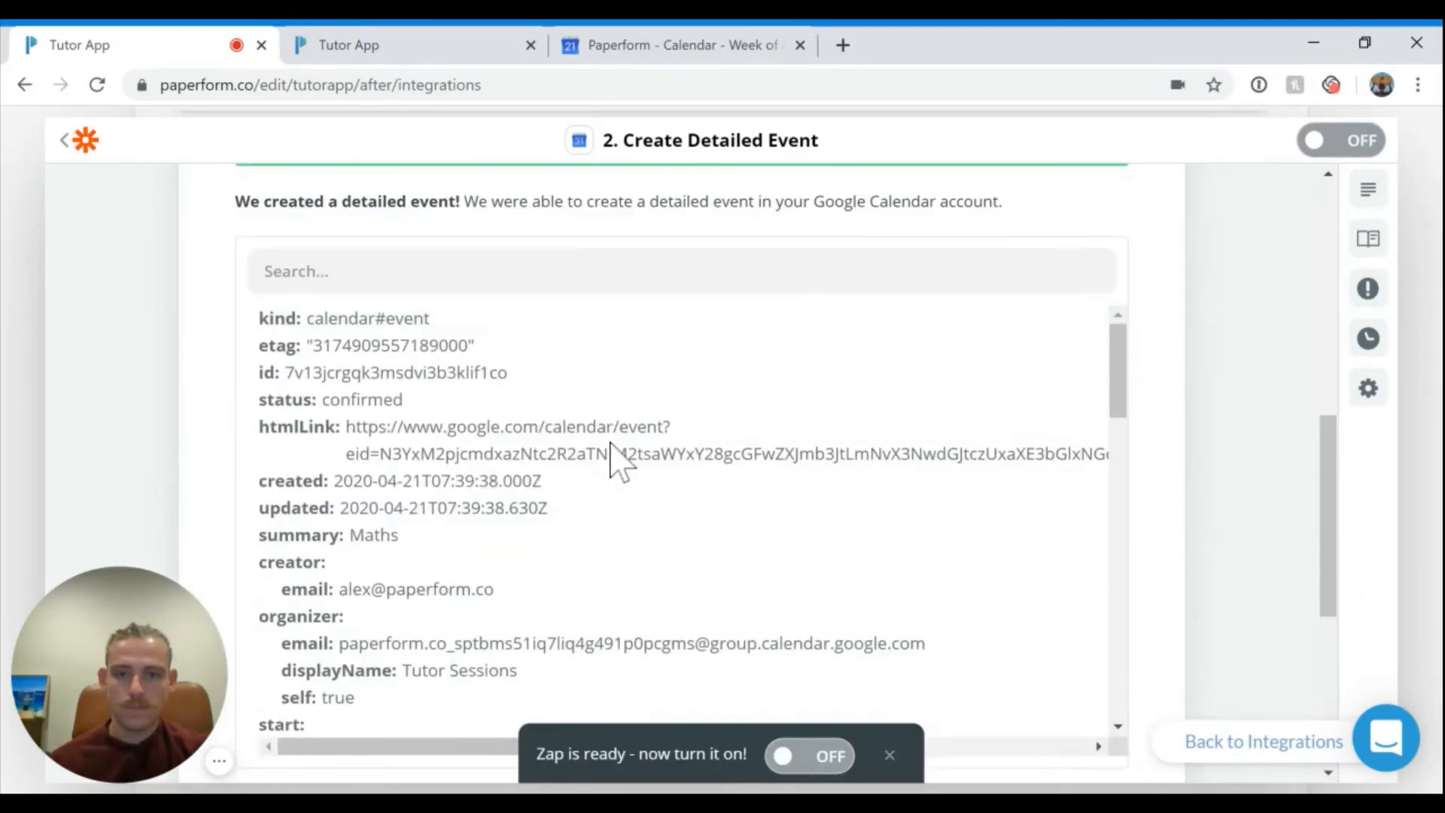
{"action": "scroll", "coordinate": [523, 540], "scroll_direction": "down", "scroll_amount": 1}
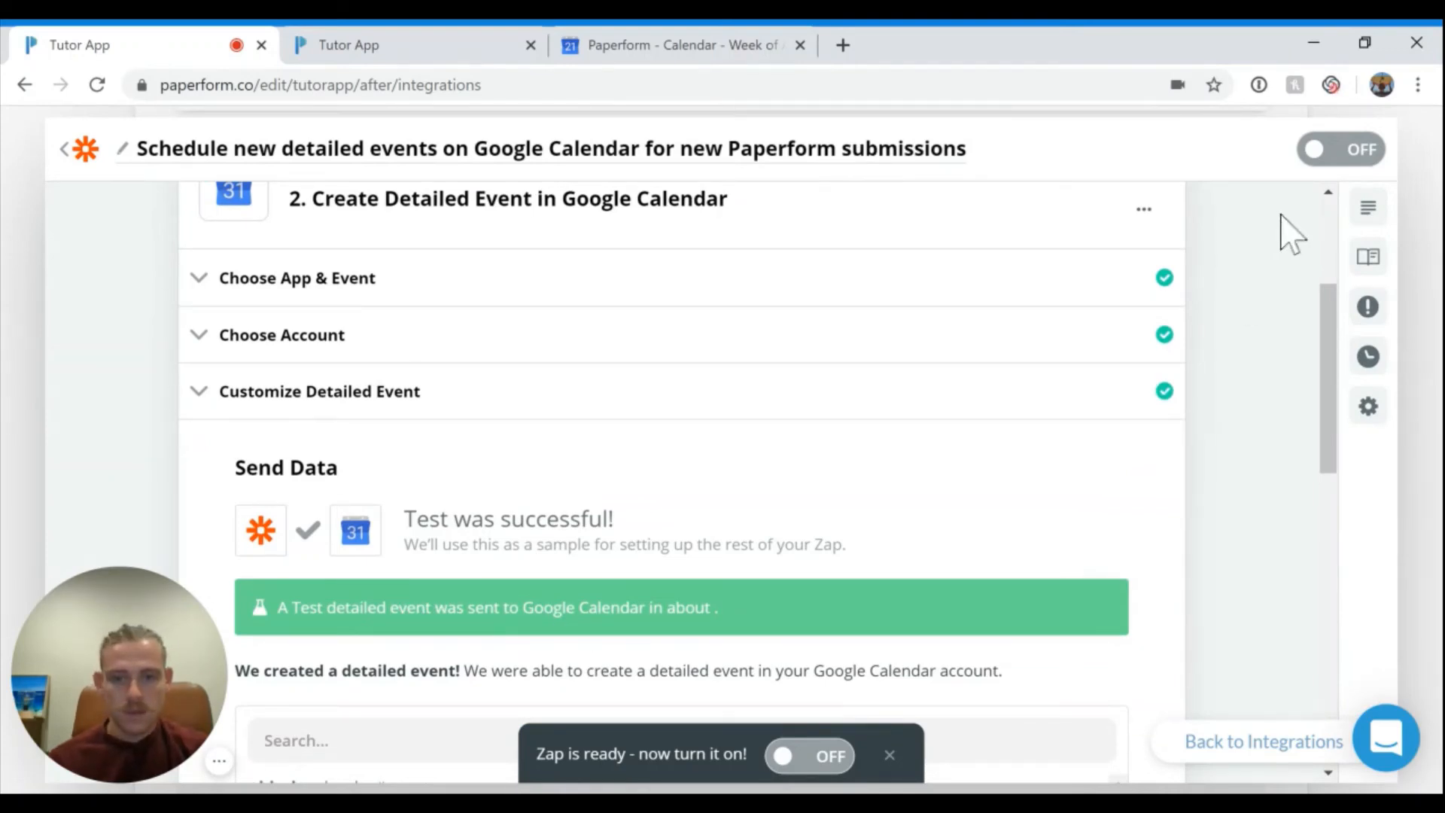
{"action": "left_click", "coordinate": [1328, 151]}
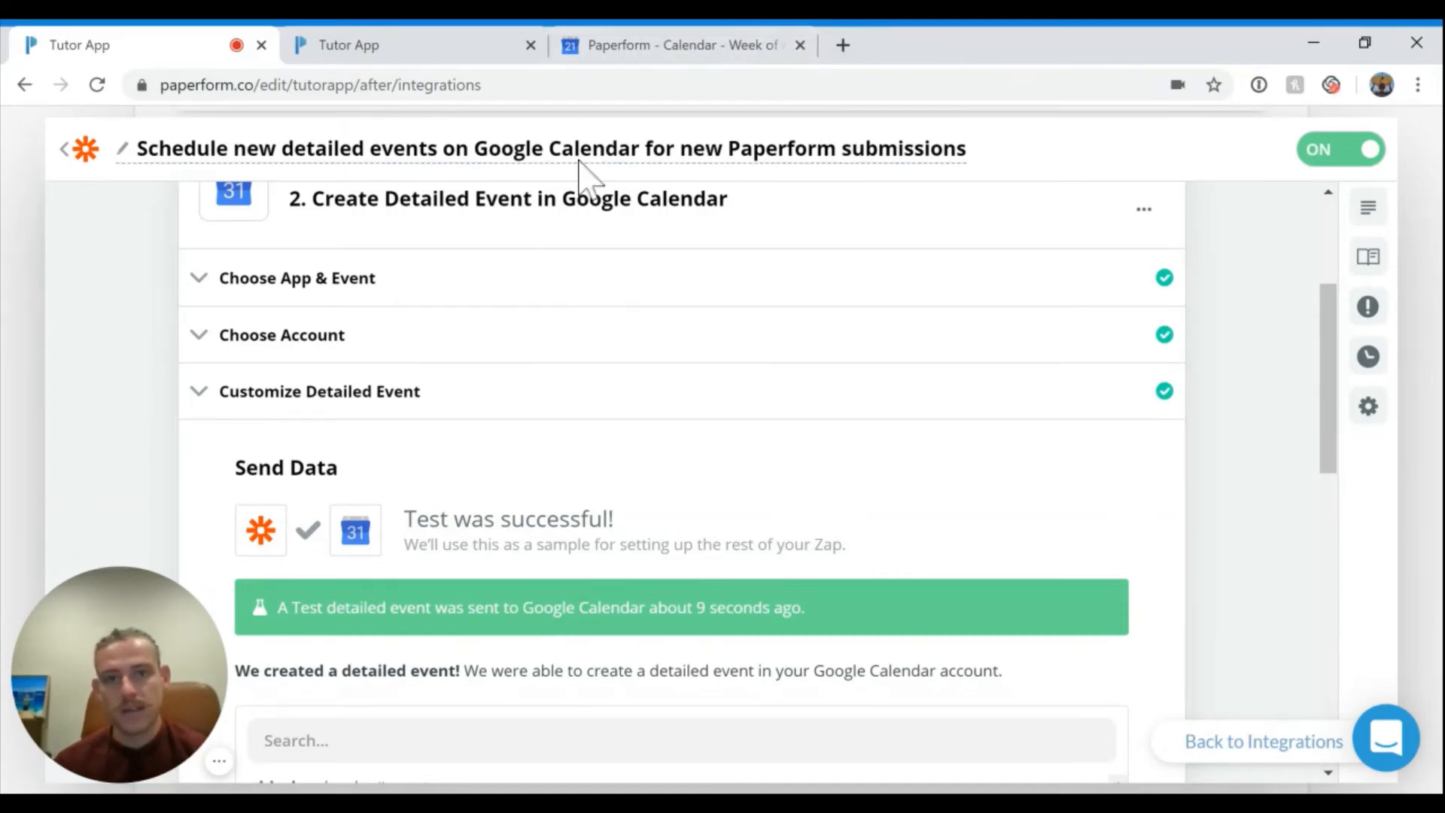
Step: Switch to Google Calendar and examine the meeting link and guest details of Thursday's 3–4am Maths event
{"action": "left_click", "coordinate": [607, 46]}
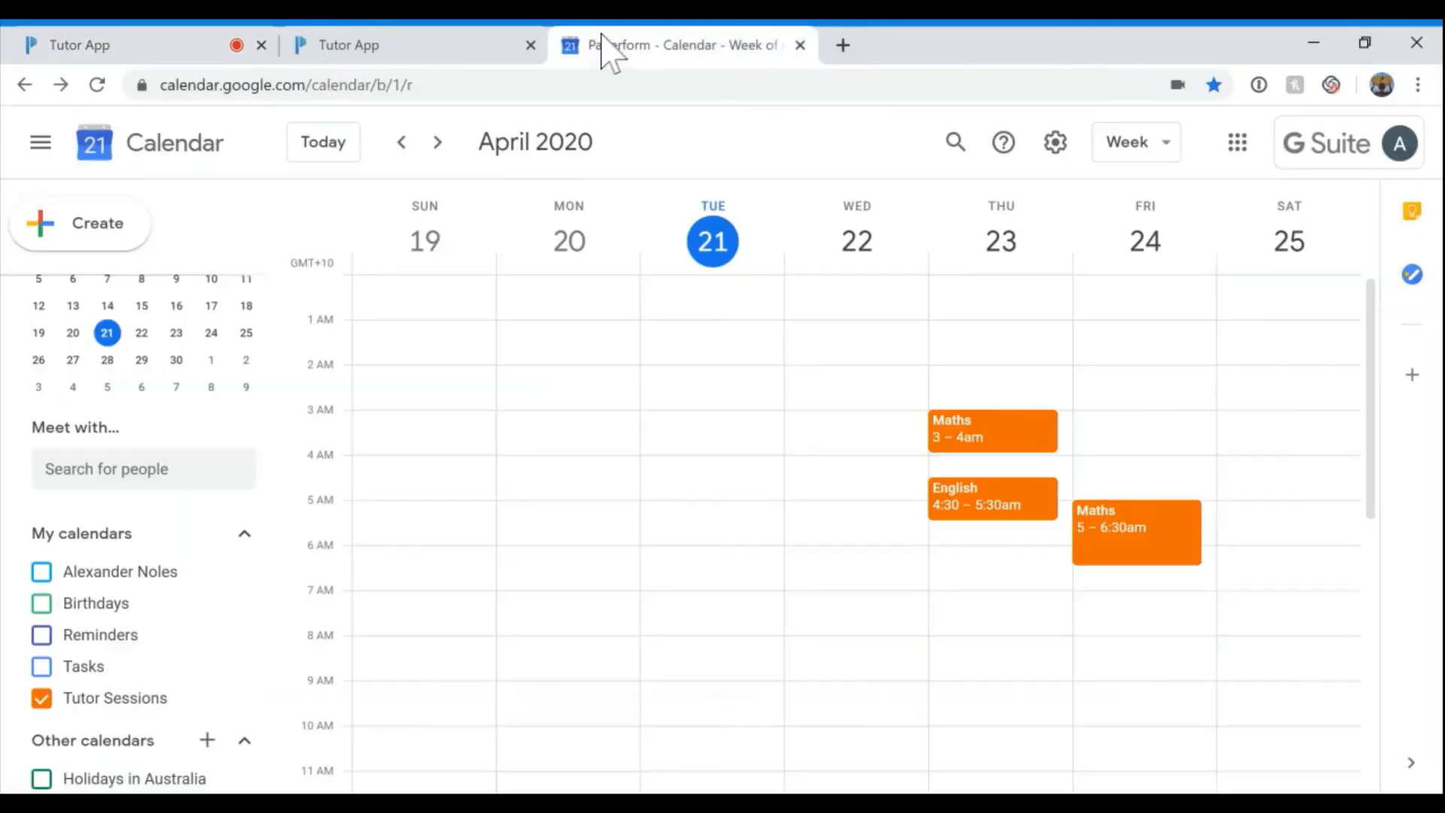
{"action": "left_click", "coordinate": [967, 441]}
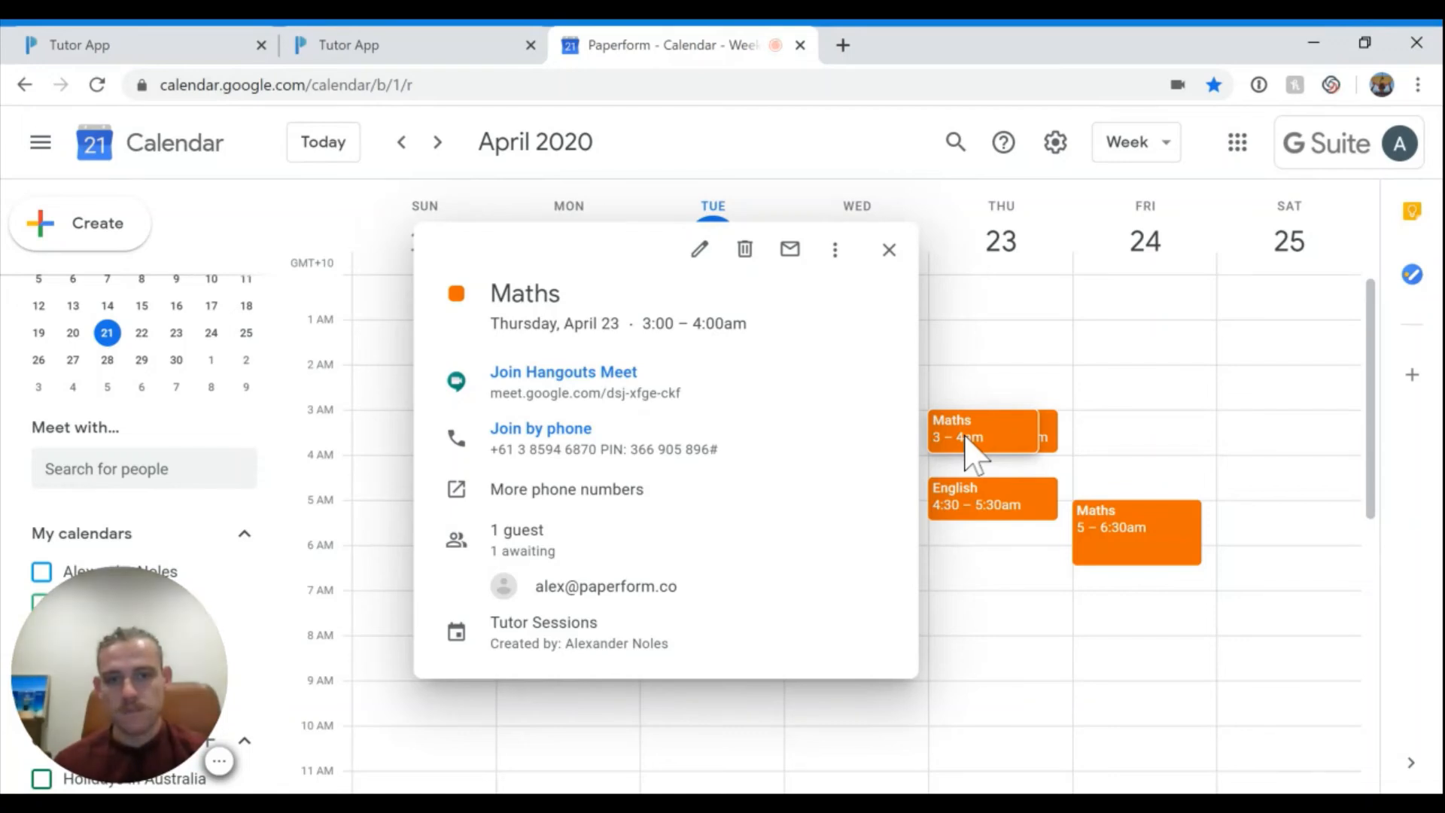
{"action": "mouse_move", "coordinate": [773, 360]}
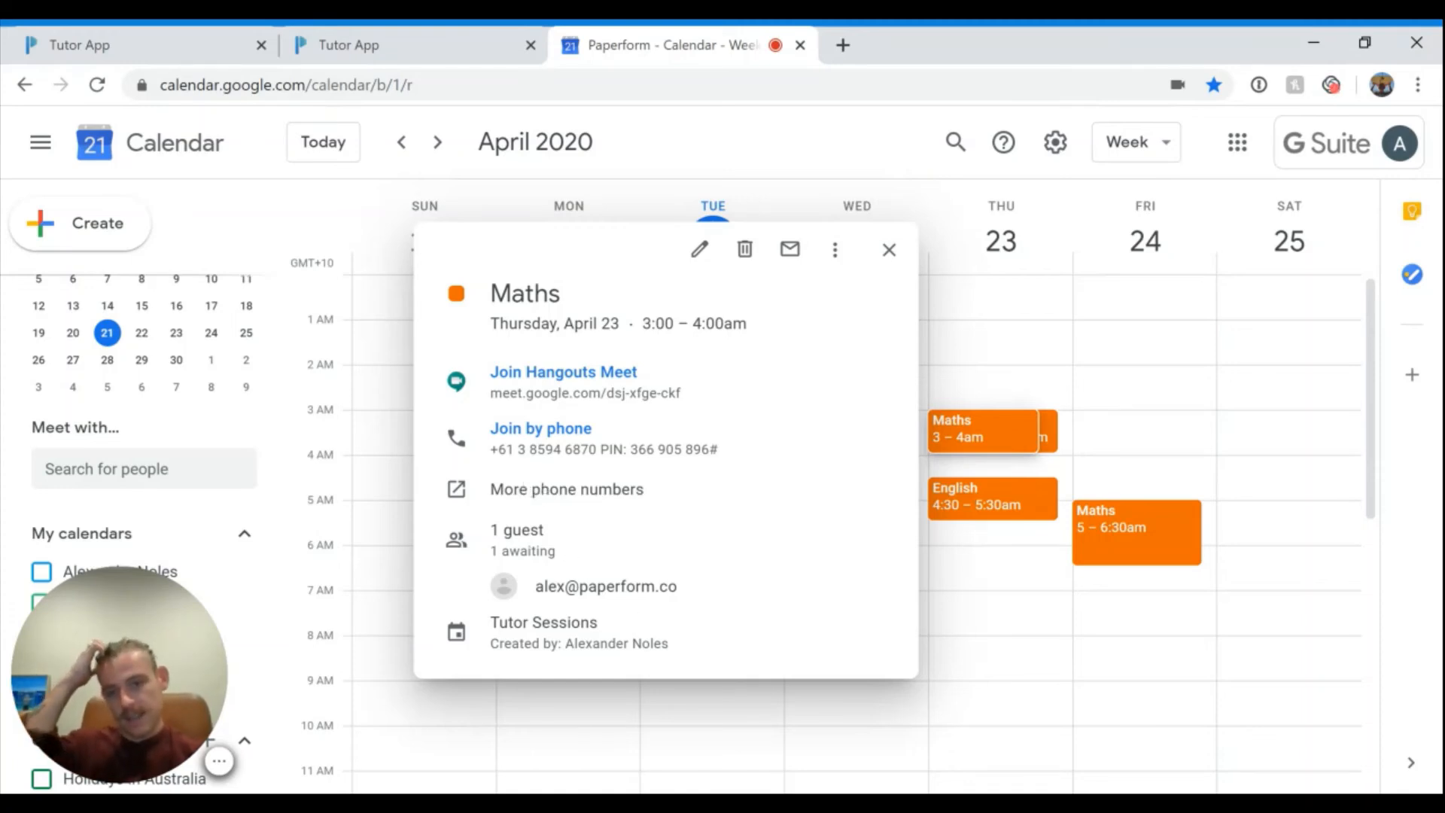
{"action": "mouse_move", "coordinate": [646, 588]}
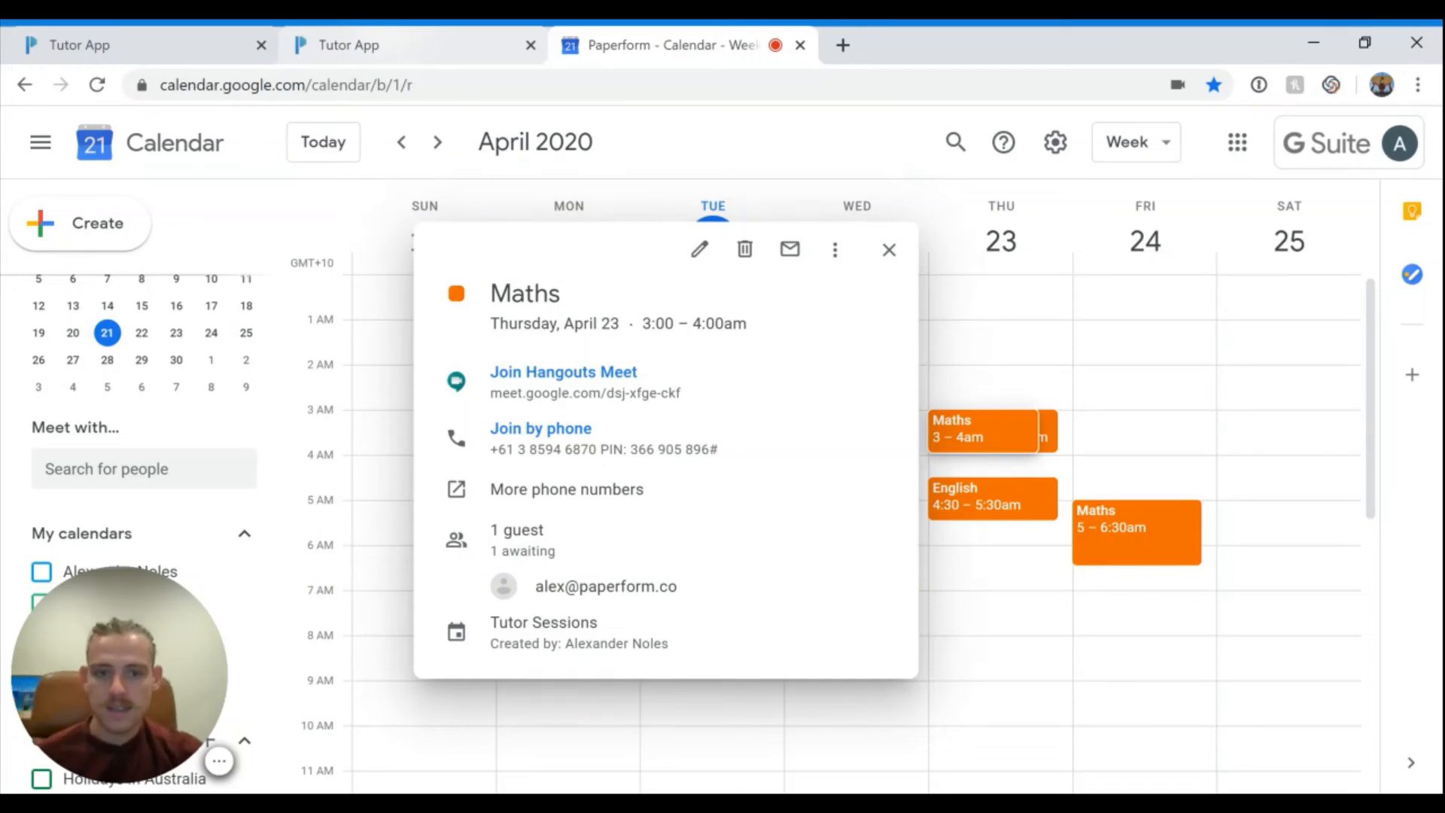
Step: Switch to the Tutor App form in Paperform and start a Hubspot CRM "Create or update a contact" direct integration
{"action": "left_click", "coordinate": [387, 45]}
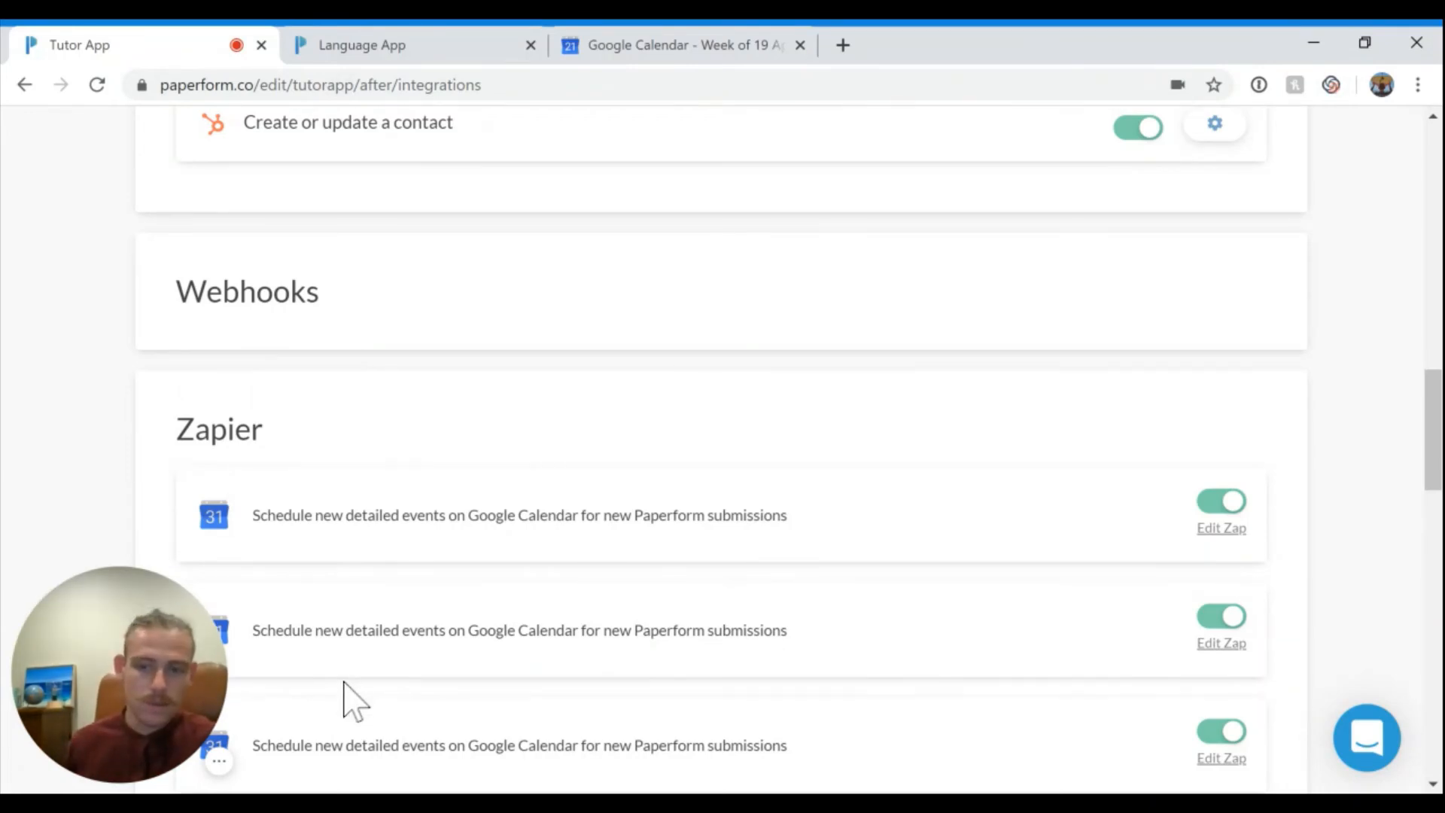
{"action": "scroll", "coordinate": [344, 681], "scroll_direction": "up", "scroll_amount": 8}
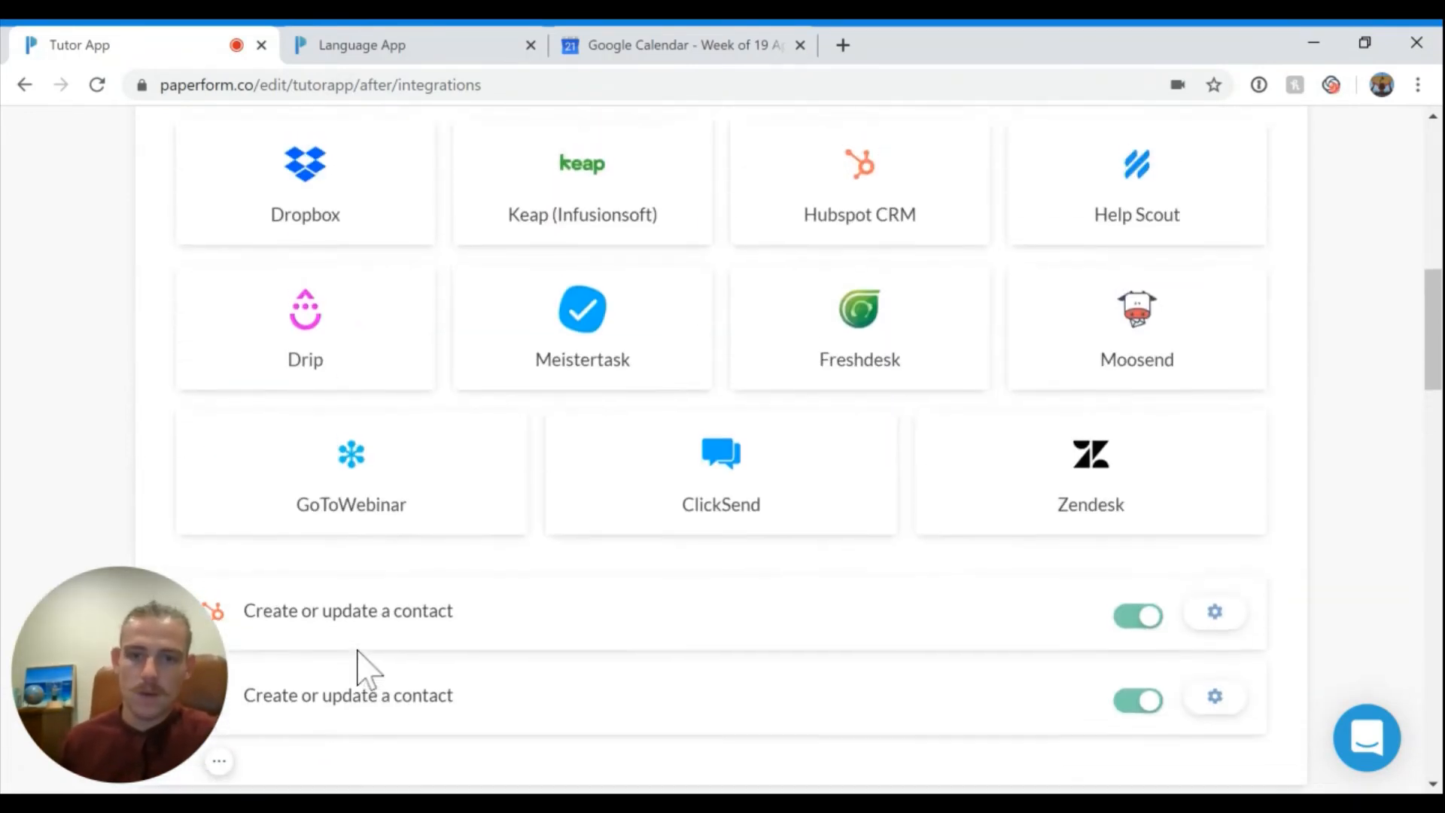
{"action": "scroll", "coordinate": [367, 668], "scroll_direction": "up", "scroll_amount": 8}
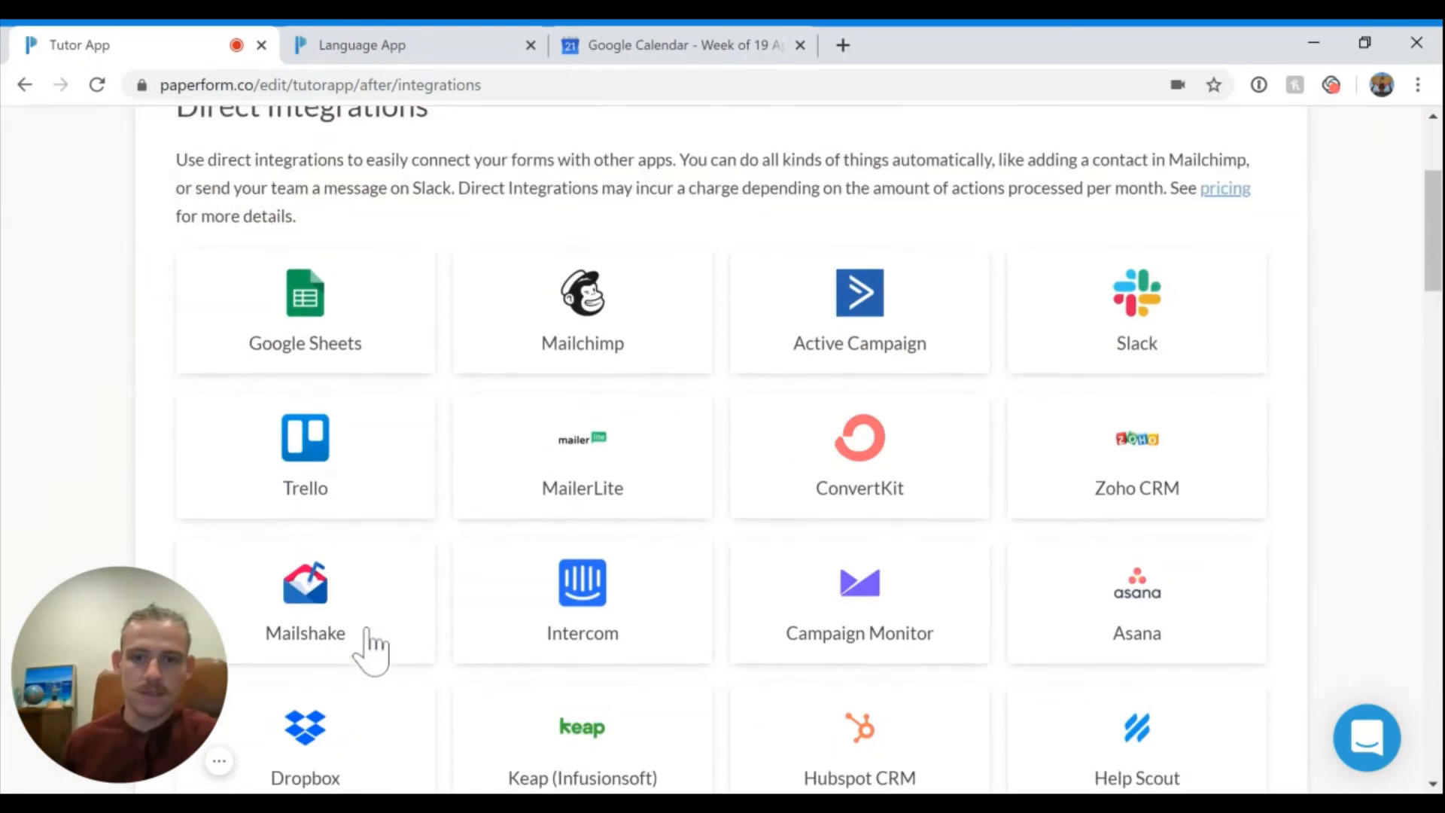
{"action": "scroll", "coordinate": [526, 413], "scroll_direction": "up", "scroll_amount": 3}
{"action": "scroll", "coordinate": [590, 484], "scroll_direction": "down", "scroll_amount": 3}
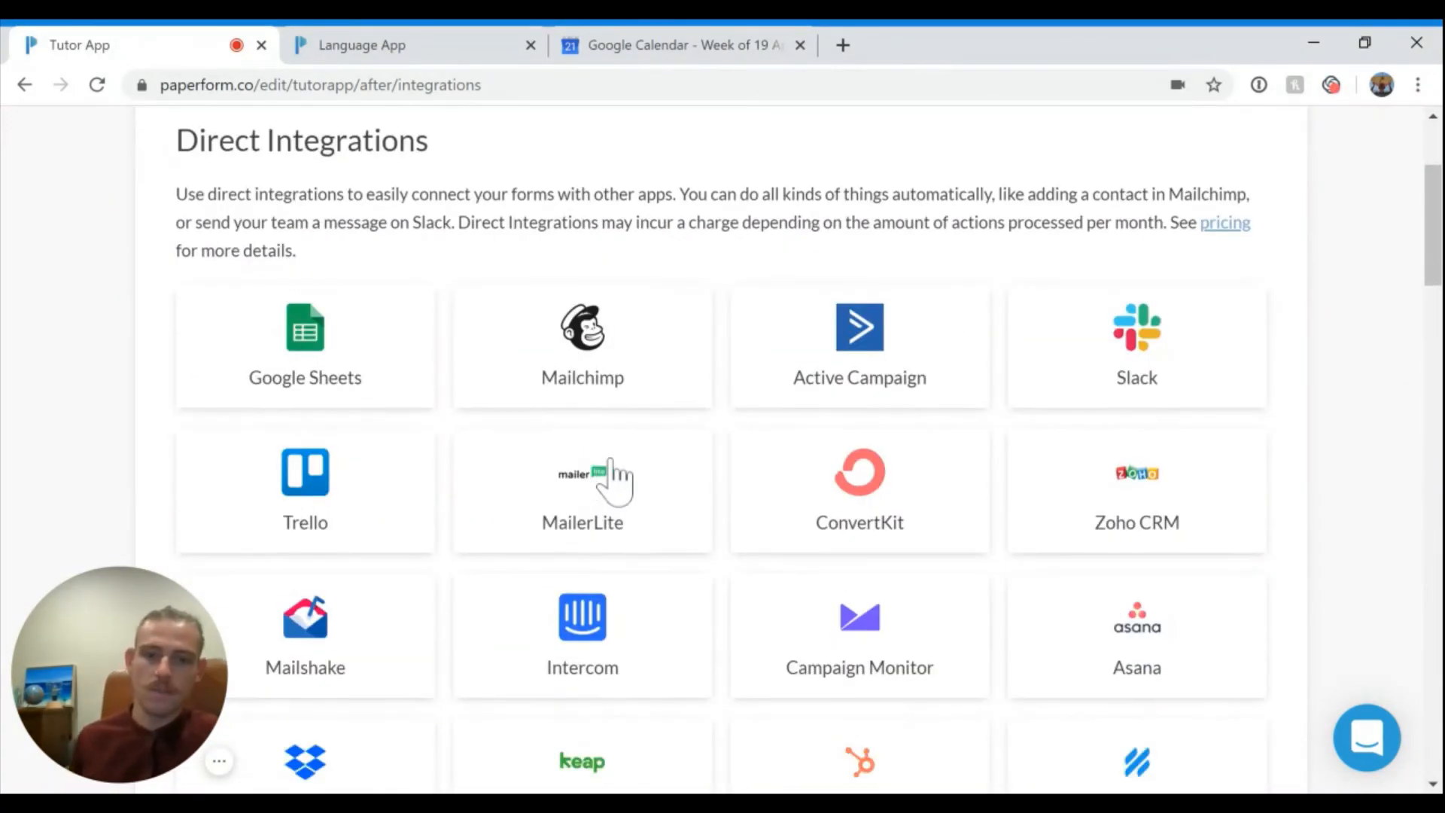
{"action": "scroll", "coordinate": [822, 540], "scroll_direction": "down", "scroll_amount": 5}
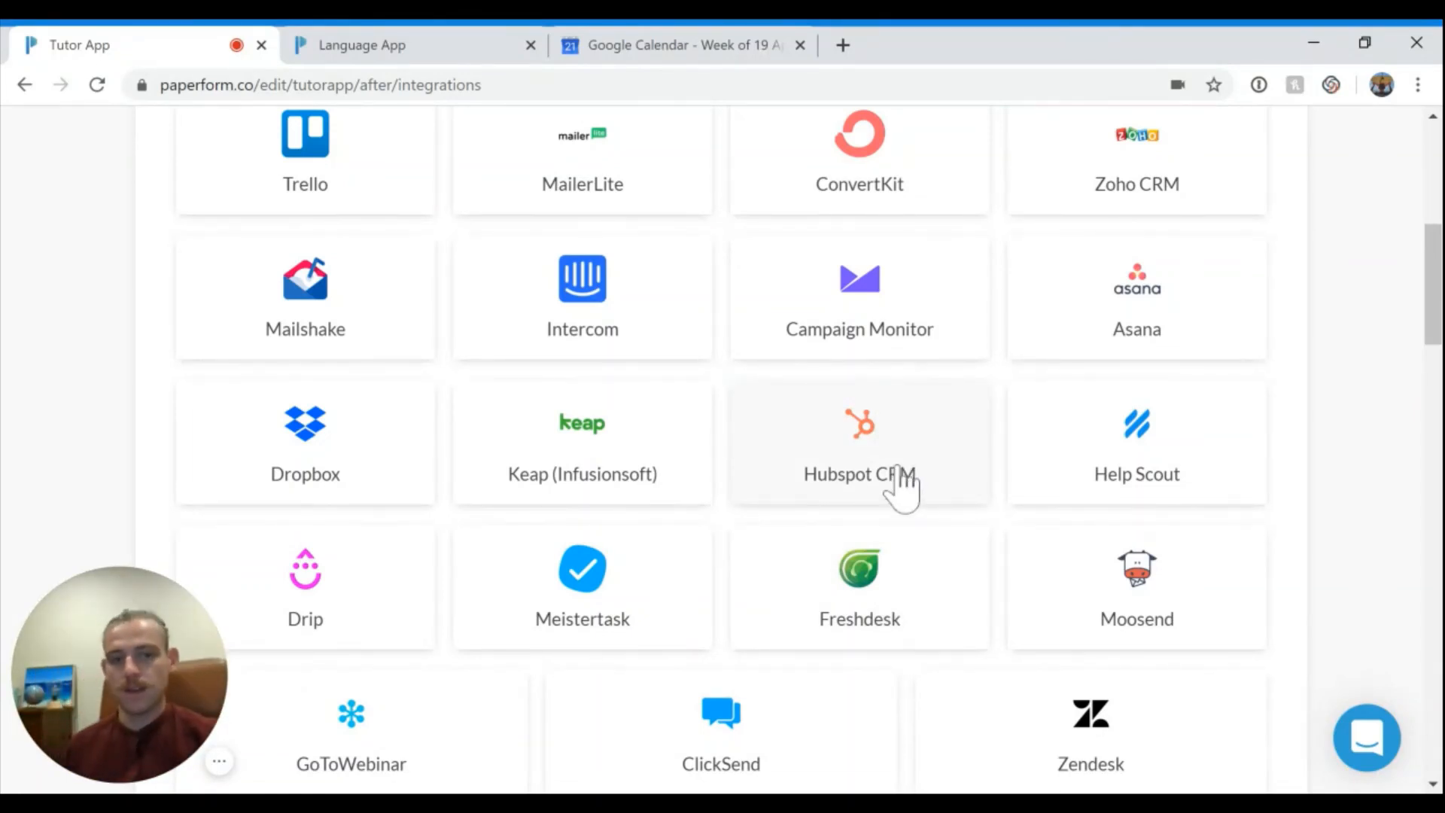
{"action": "left_click", "coordinate": [898, 468]}
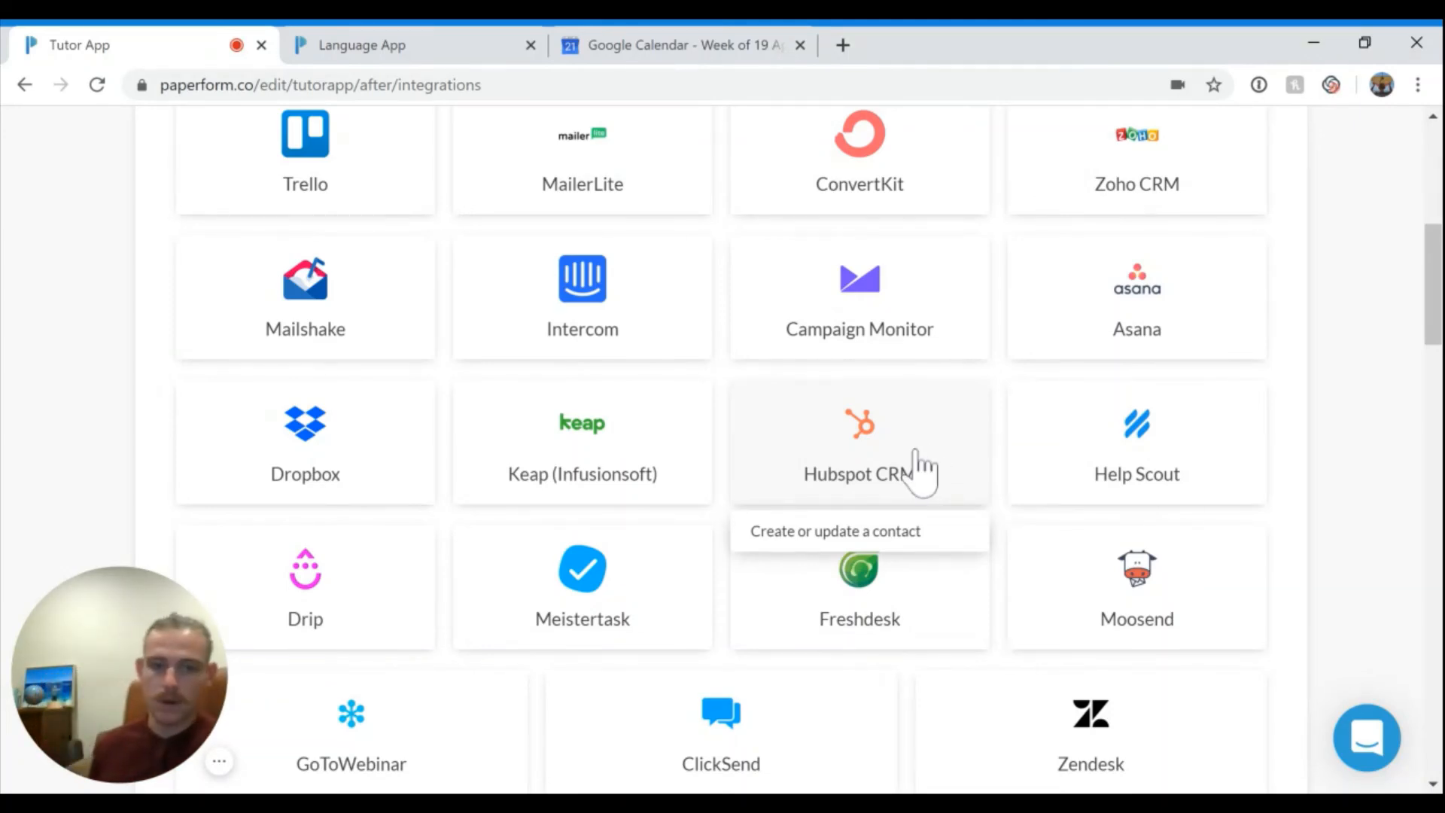
{"action": "left_click", "coordinate": [904, 542]}
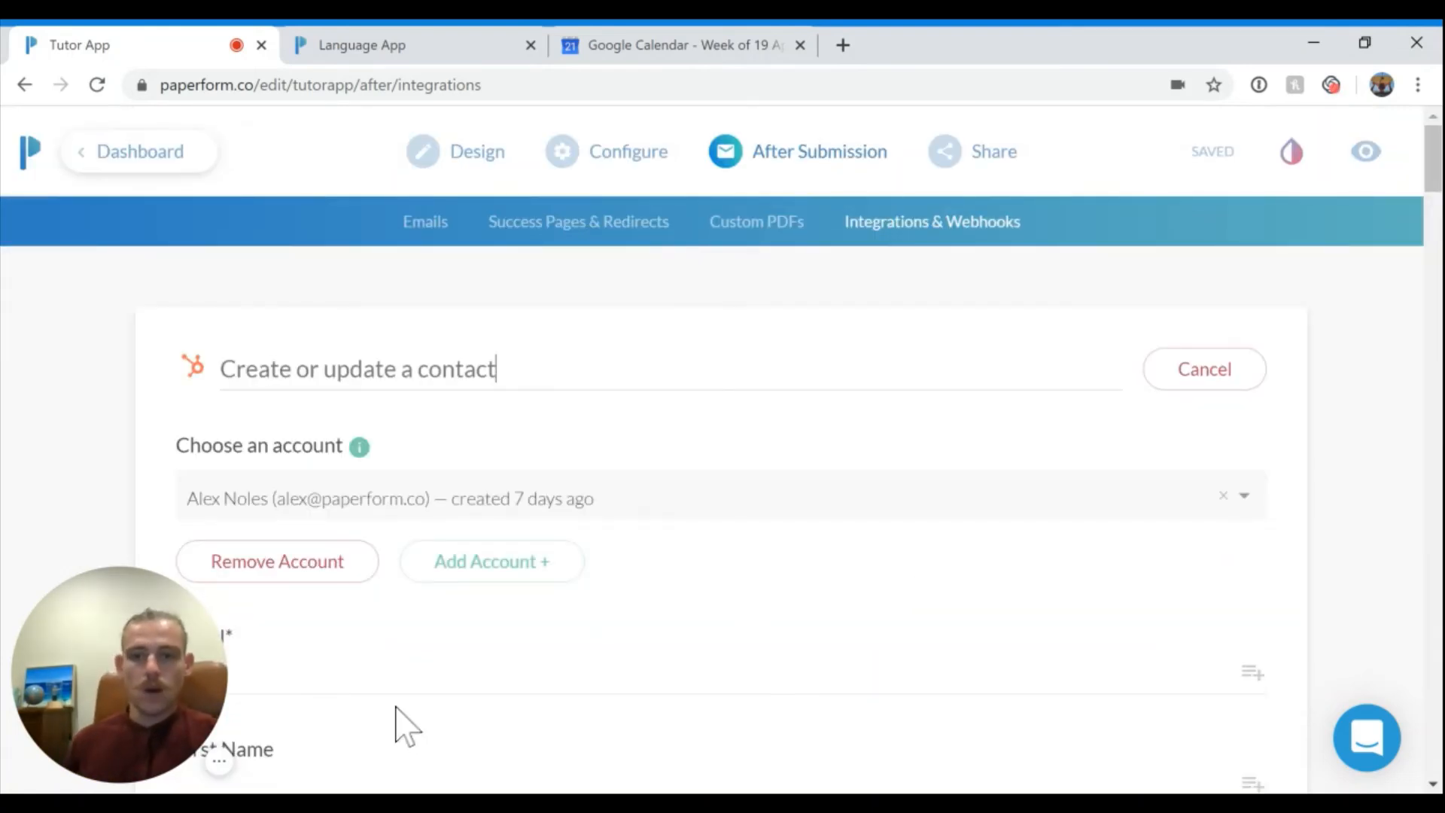
Step: Choose the existing HubSpot account created 7 days ago for the integration, without connecting an additional account
{"action": "scroll", "coordinate": [485, 581], "scroll_direction": "down", "scroll_amount": 2}
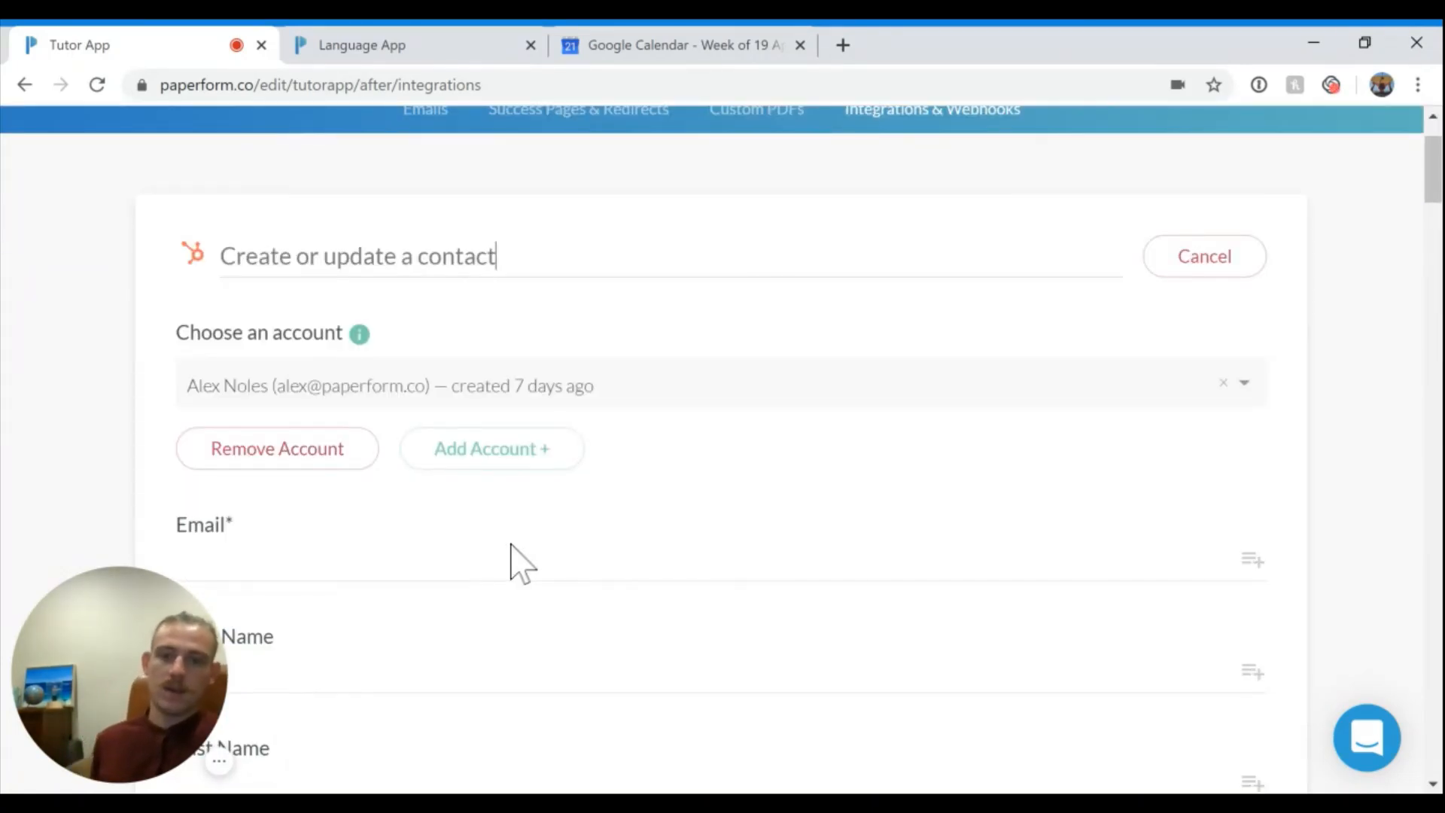
{"action": "left_click", "coordinate": [498, 456]}
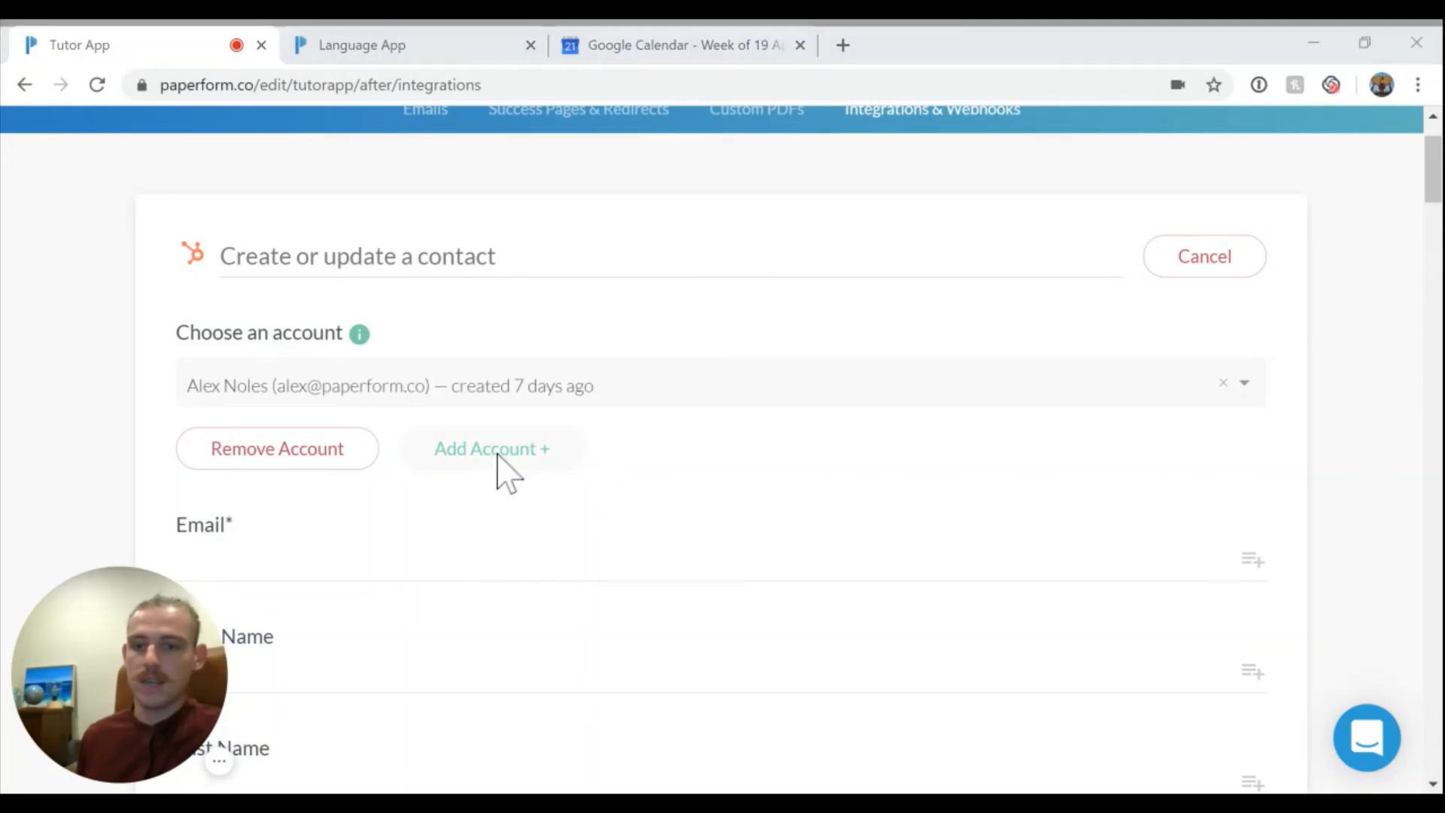
{"action": "left_click", "coordinate": [869, 543]}
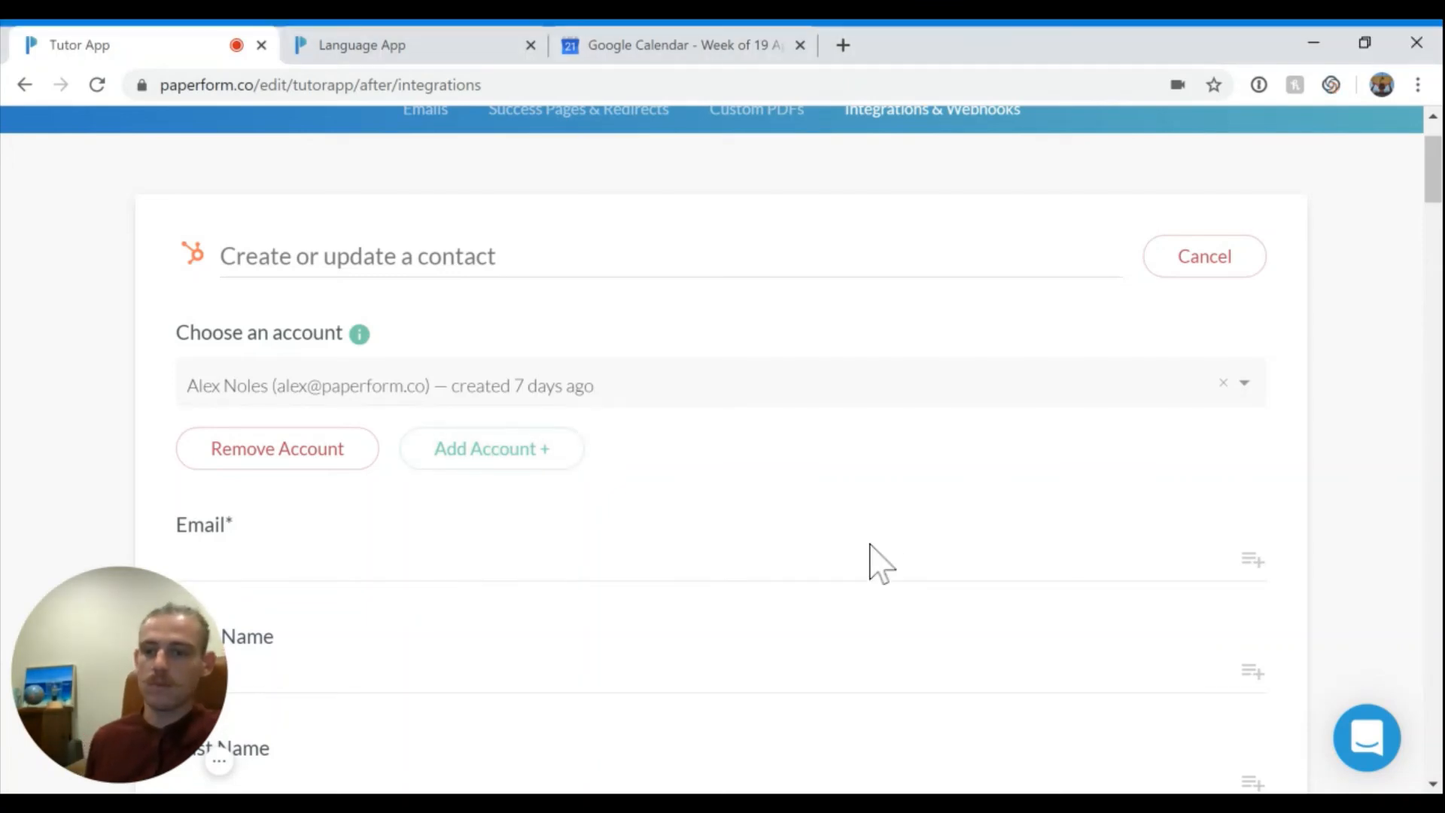
{"action": "scroll", "coordinate": [869, 544], "scroll_direction": "down", "scroll_amount": 2}
{"action": "left_click", "coordinate": [672, 283]}
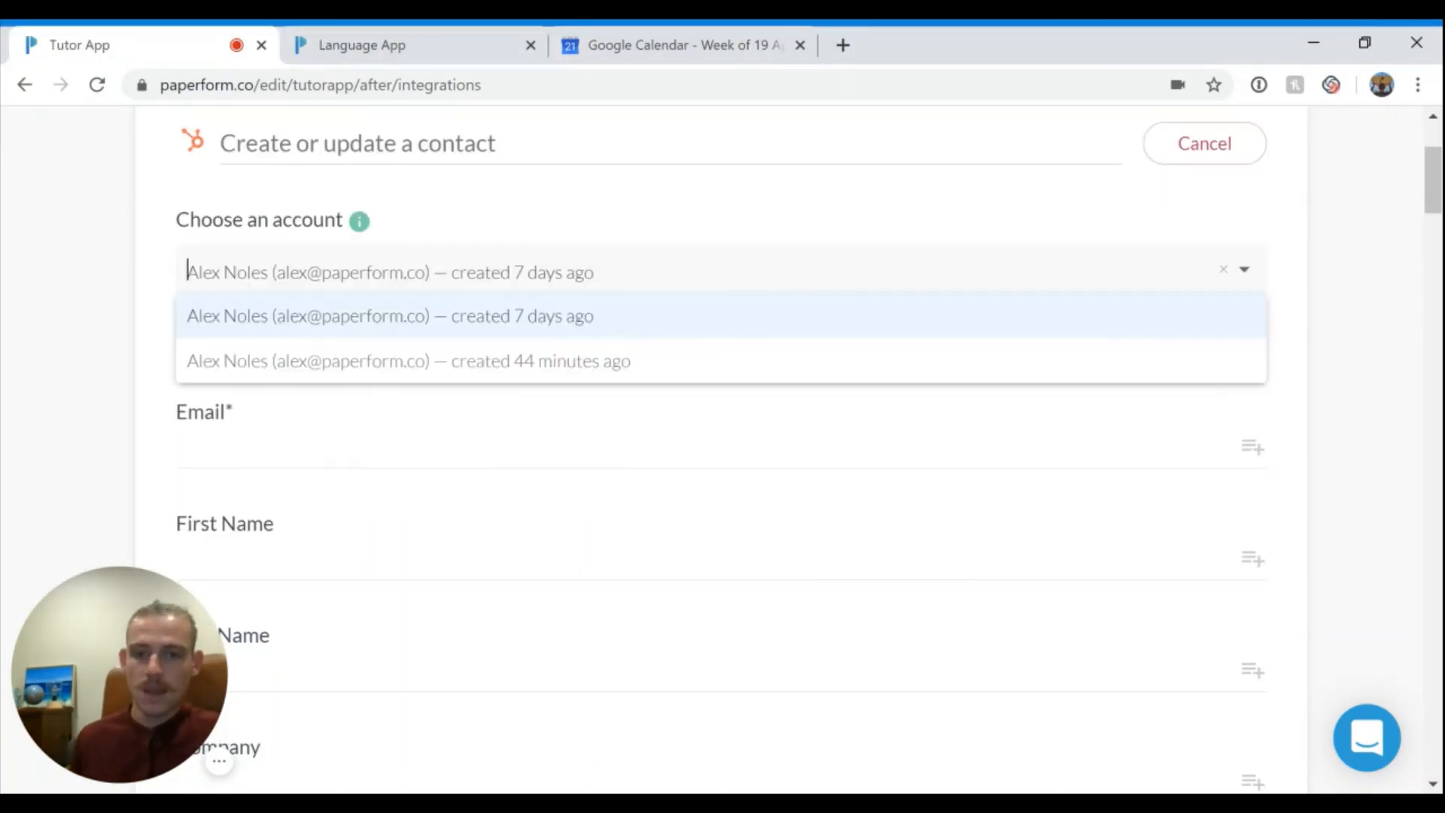
{"action": "left_click", "coordinate": [652, 331]}
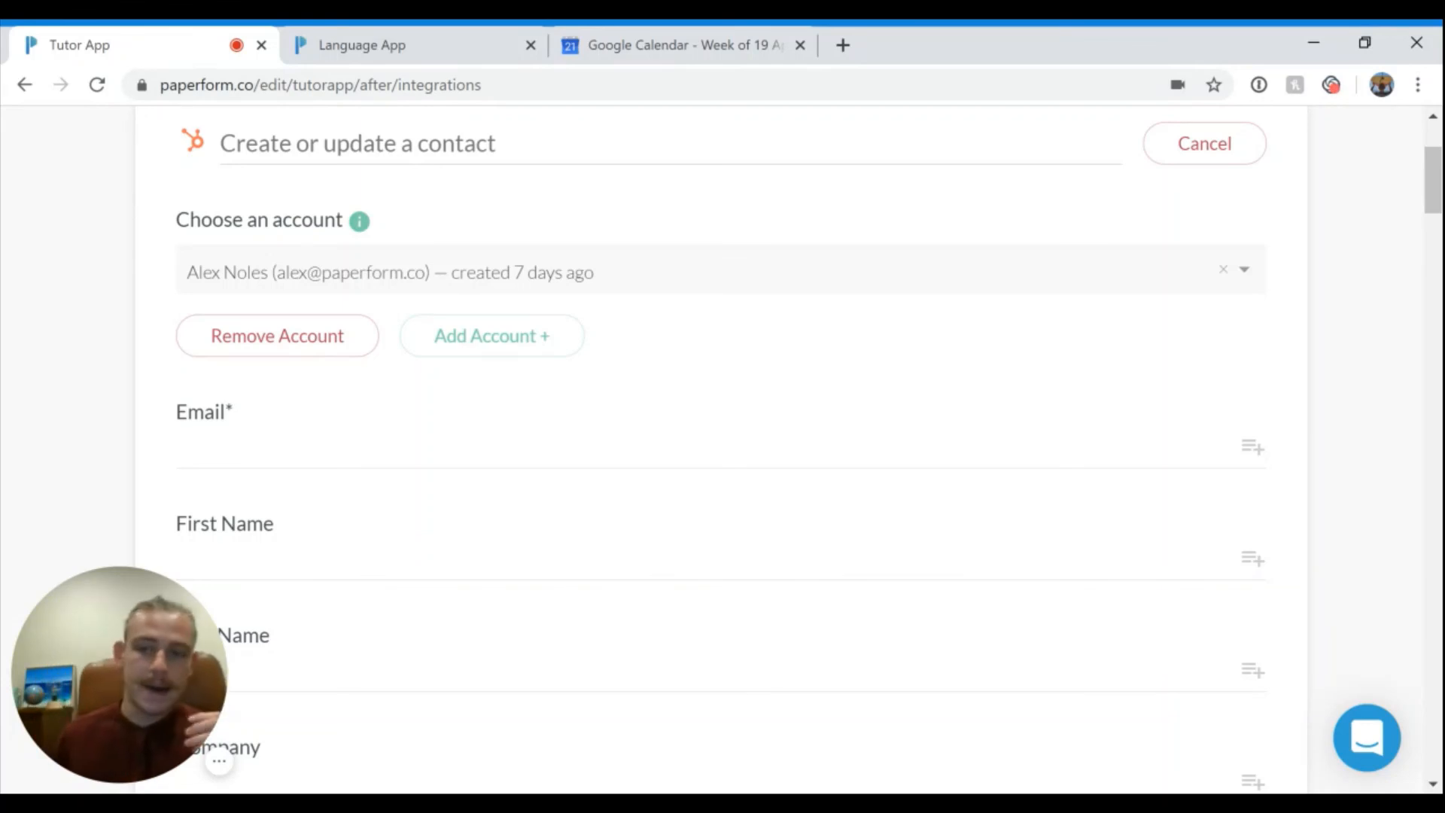
Step: Map the contact's Email to the "Best contact email?" answer and First Name to the "First Name?" answer
{"action": "left_click", "coordinate": [1252, 447]}
{"action": "scroll", "coordinate": [1104, 584], "scroll_direction": "down", "scroll_amount": 2}
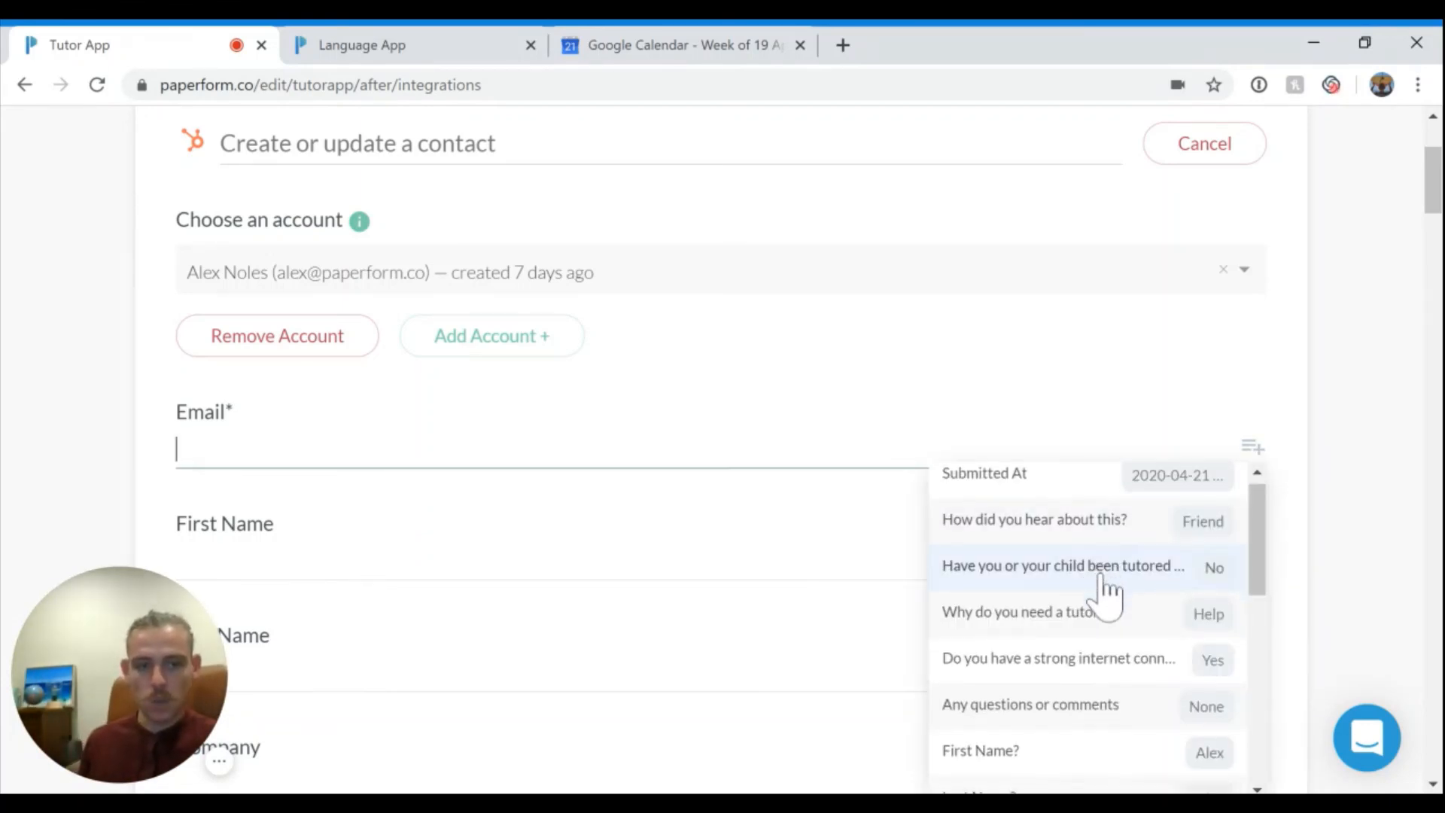
{"action": "scroll", "coordinate": [1095, 632], "scroll_direction": "down", "scroll_amount": 2}
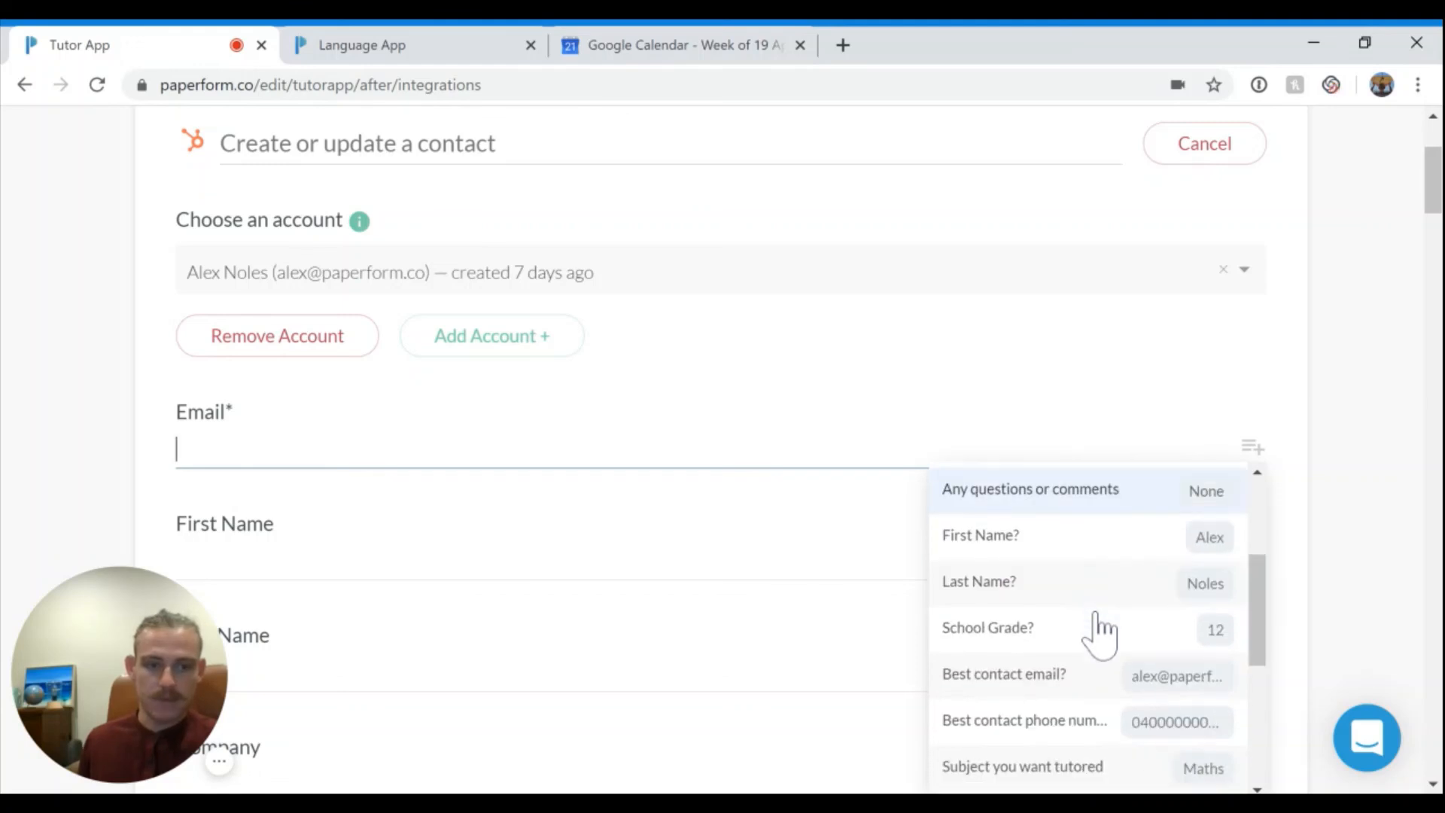
{"action": "left_click", "coordinate": [1037, 689]}
{"action": "scroll", "coordinate": [680, 556], "scroll_direction": "down", "scroll_amount": 3}
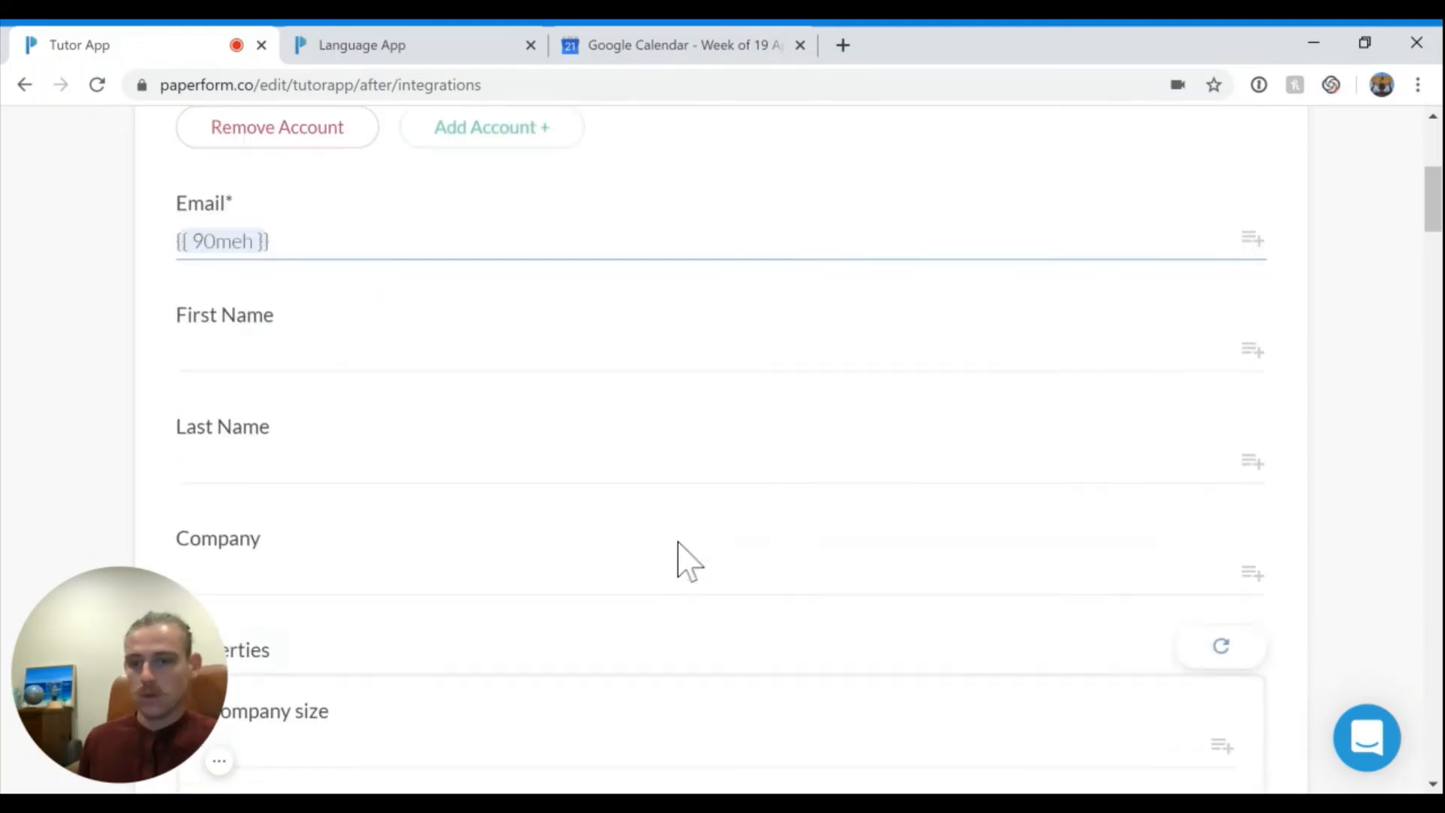
{"action": "left_click", "coordinate": [181, 335]}
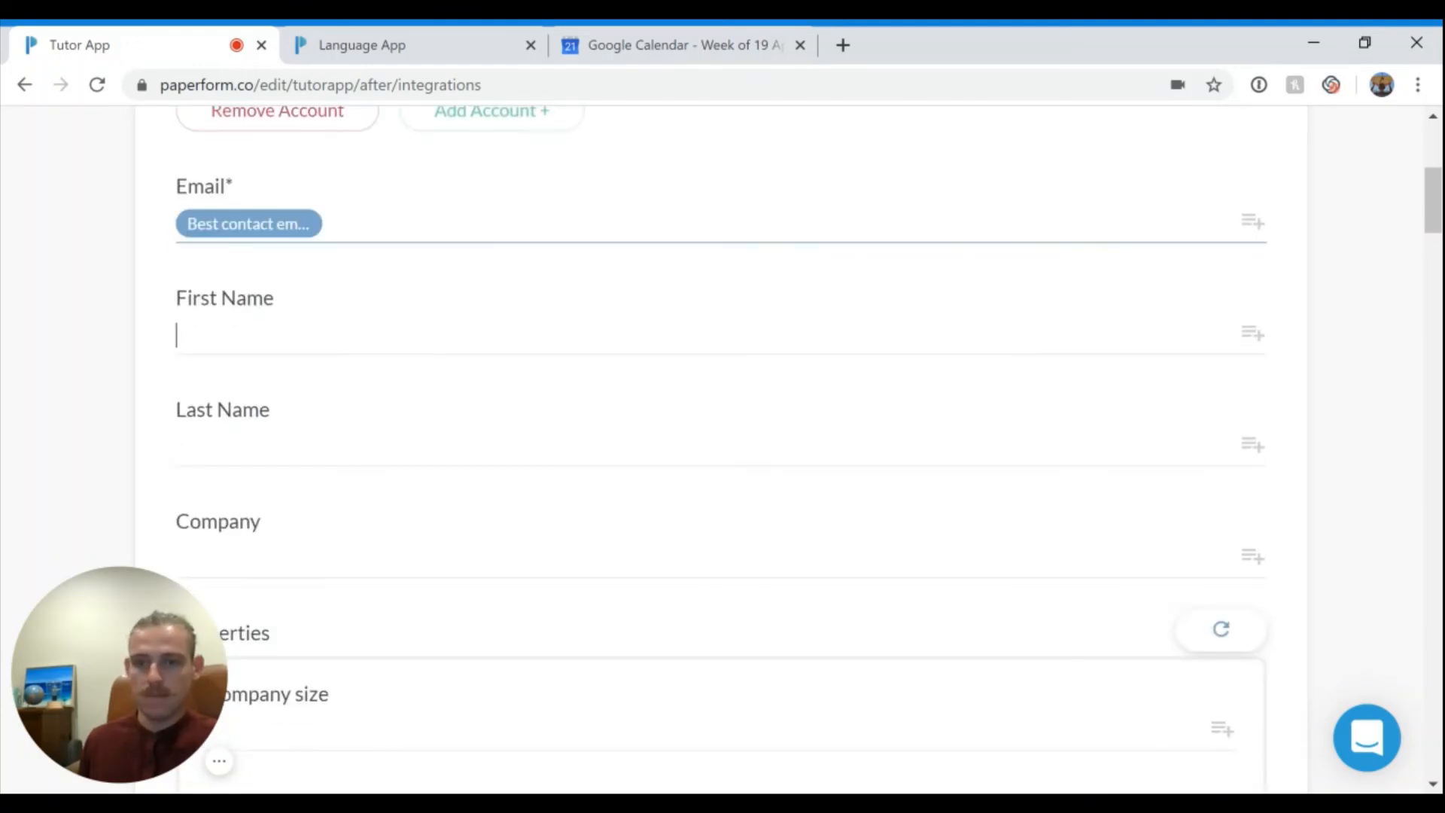
{"action": "left_click", "coordinate": [1249, 333]}
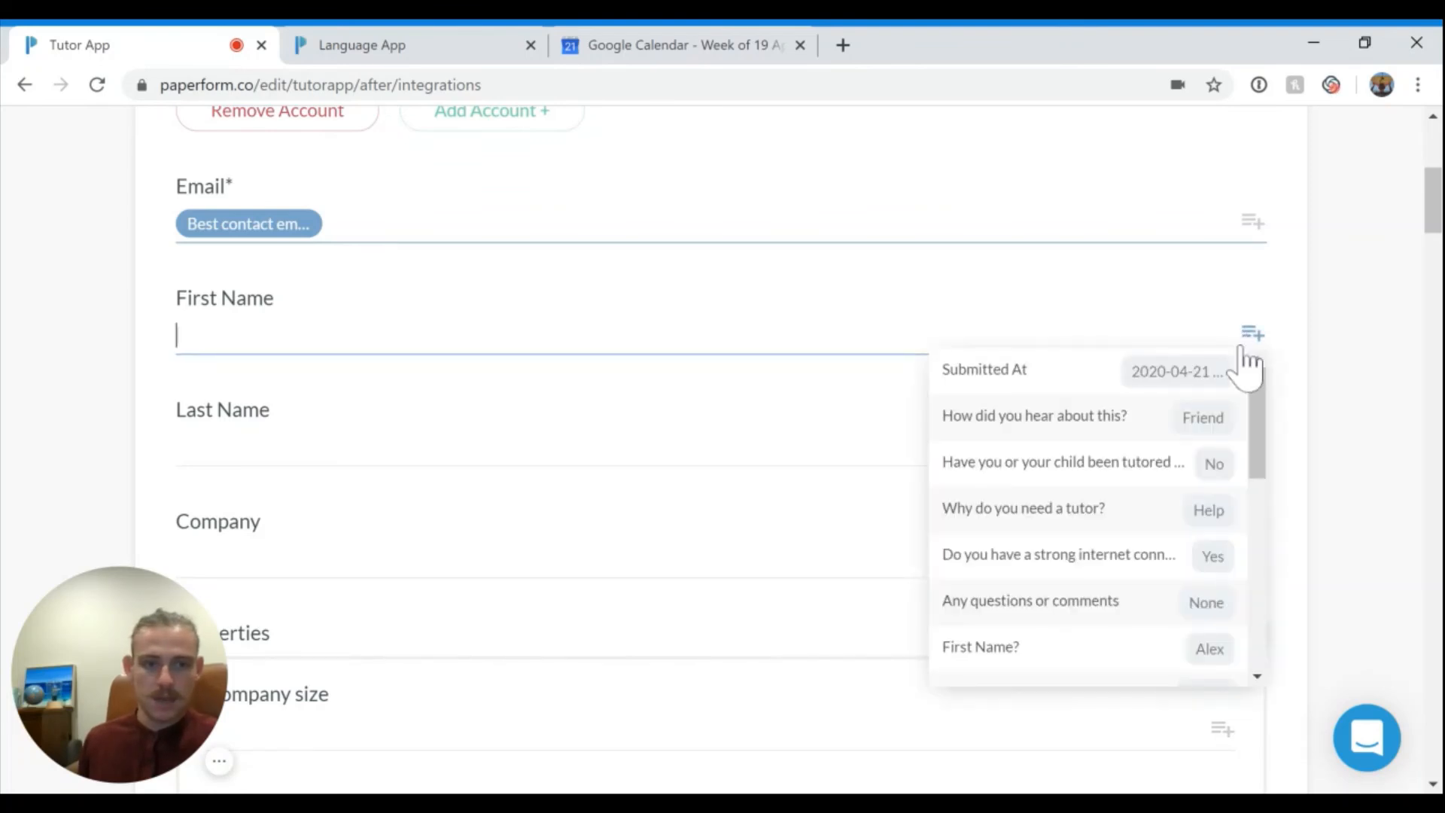
{"action": "left_click", "coordinate": [1154, 656]}
Step: Leave the remaining contact properties empty and finish the HubSpot integration setup without testing it
{"action": "scroll", "coordinate": [677, 451], "scroll_direction": "down", "scroll_amount": 3}
{"action": "scroll", "coordinate": [722, 452], "scroll_direction": "down", "scroll_amount": 3}
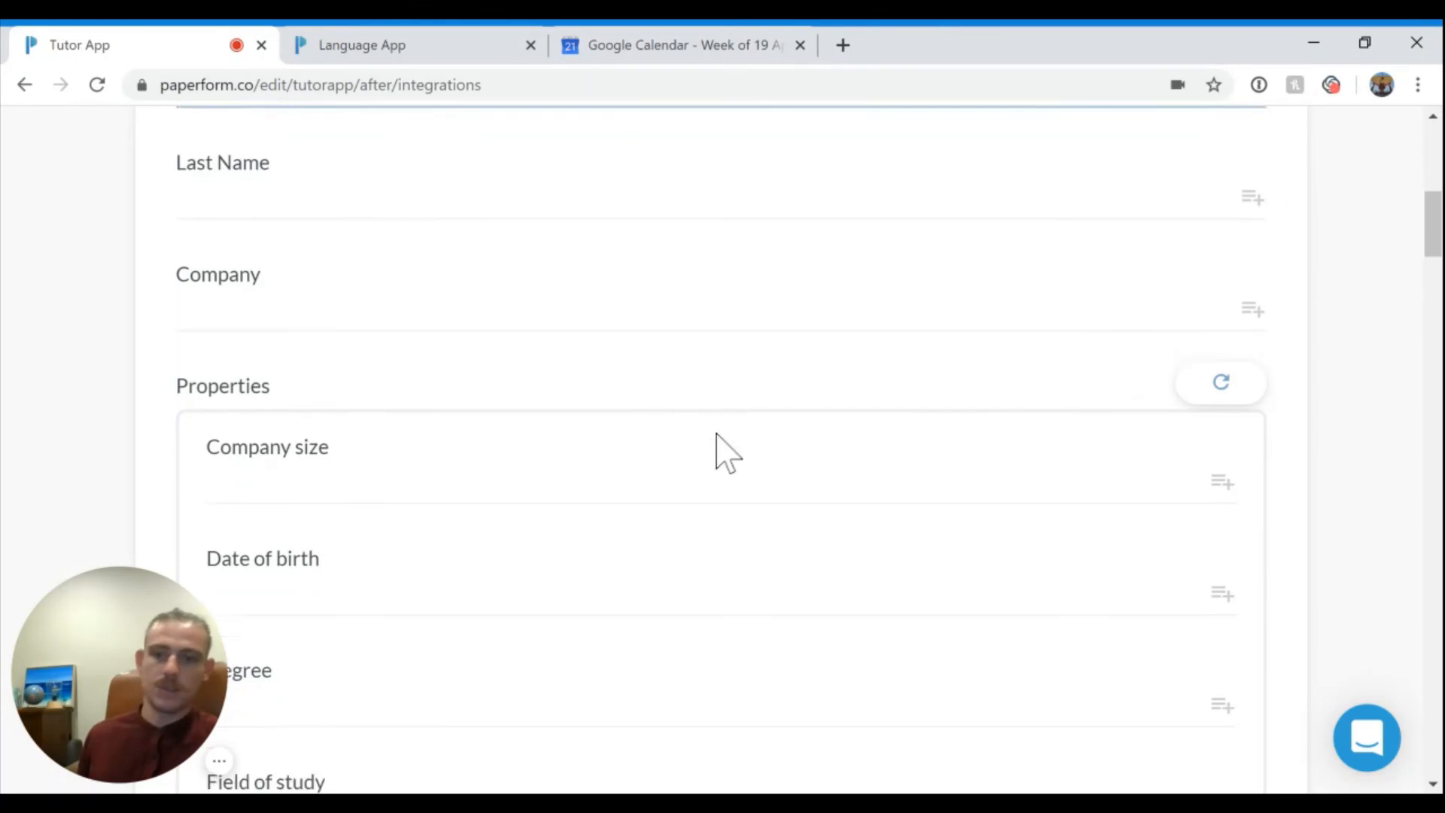
{"action": "scroll", "coordinate": [709, 453], "scroll_direction": "down", "scroll_amount": 8}
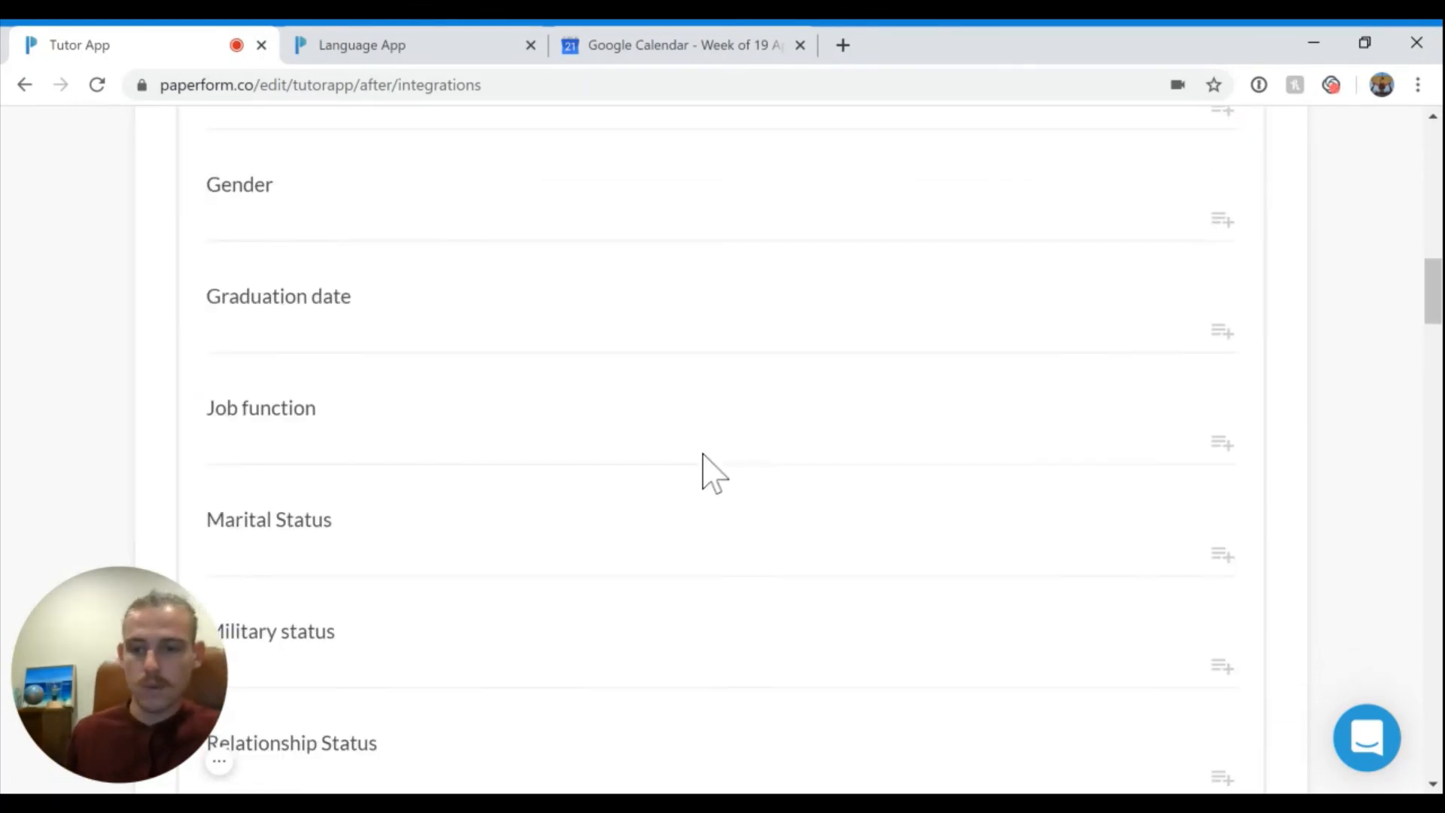
{"action": "scroll", "coordinate": [700, 448], "scroll_direction": "down", "scroll_amount": 16}
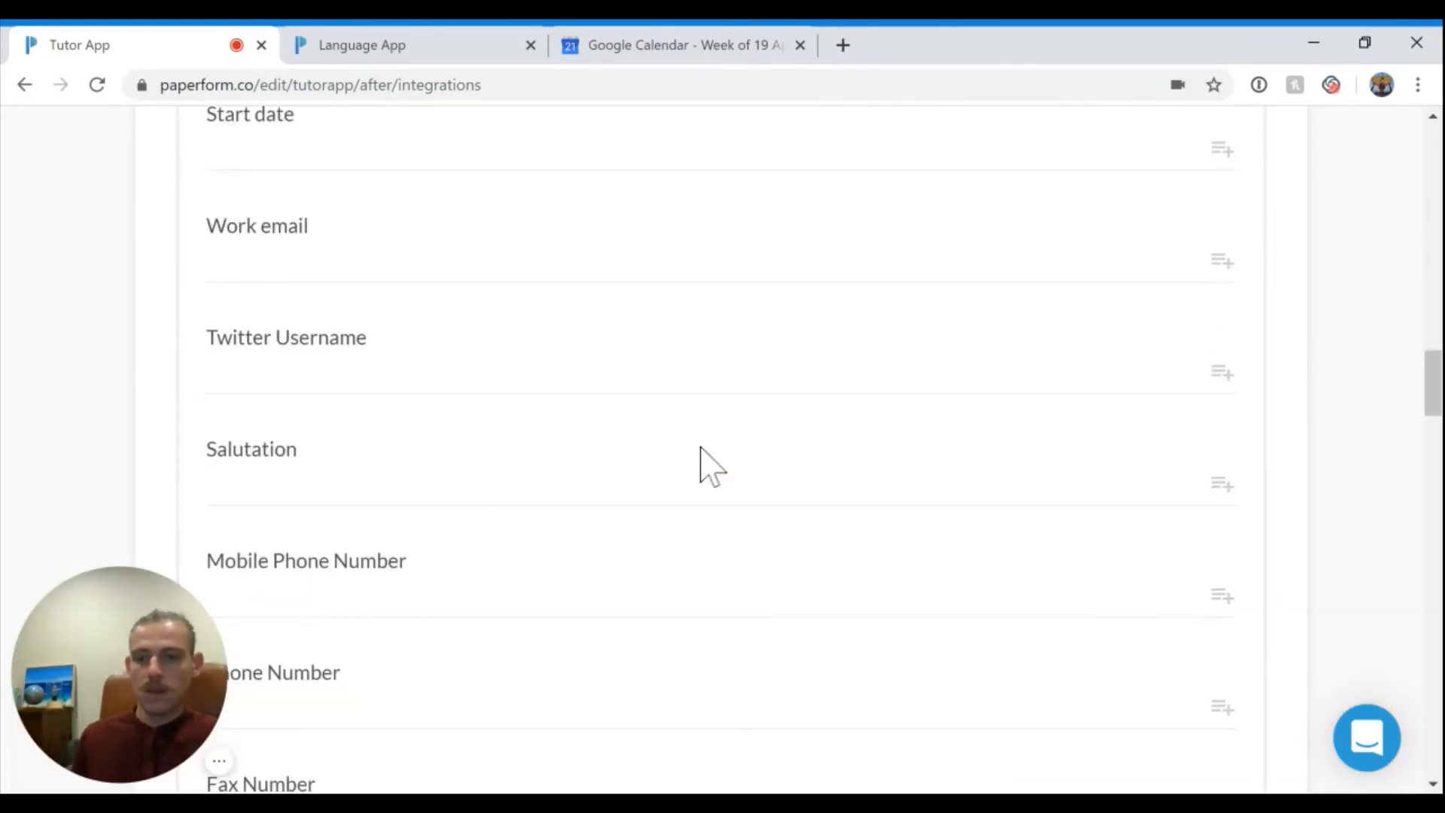
{"action": "scroll", "coordinate": [700, 459], "scroll_direction": "down", "scroll_amount": 20}
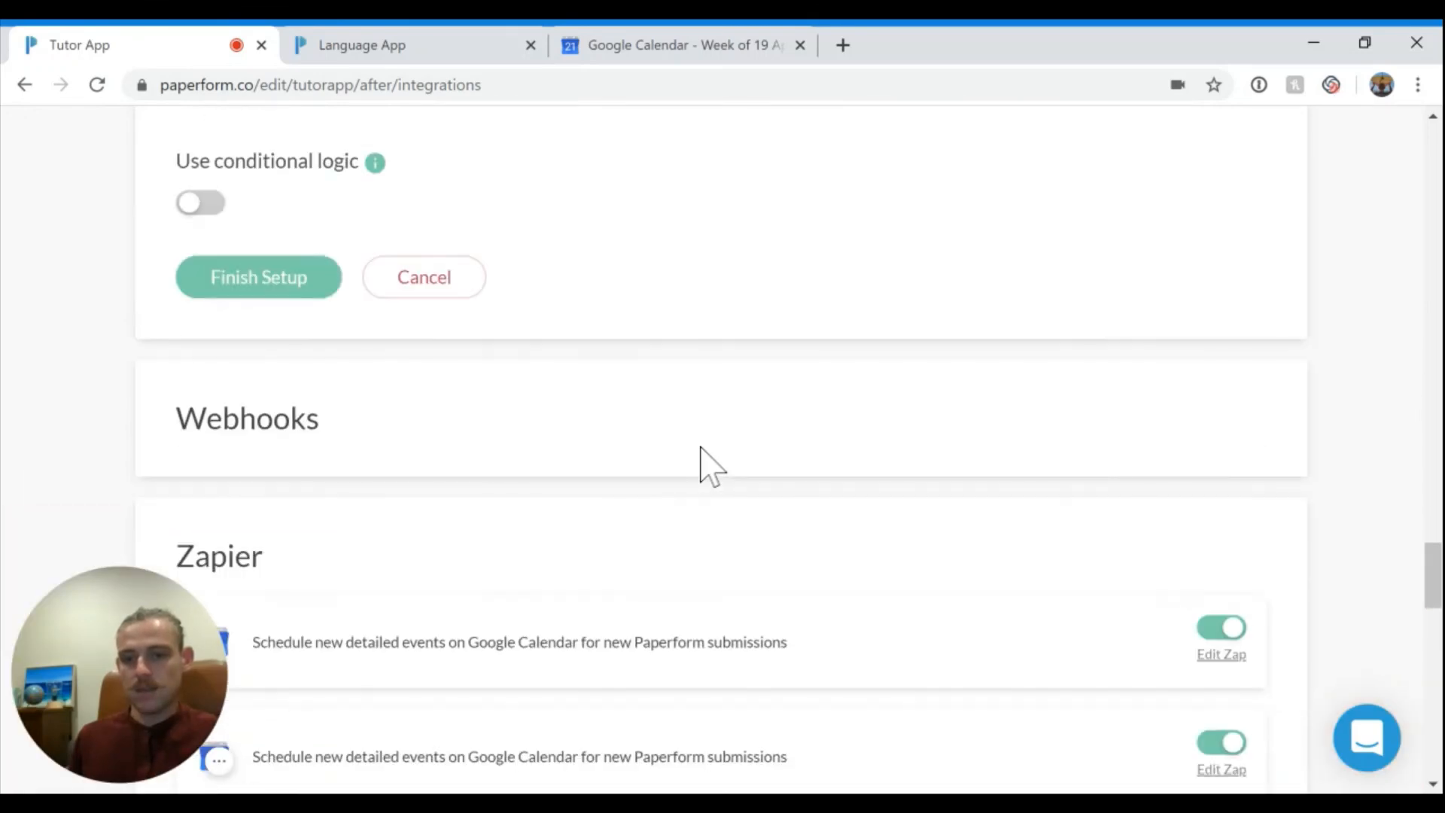
{"action": "left_click", "coordinate": [252, 282]}
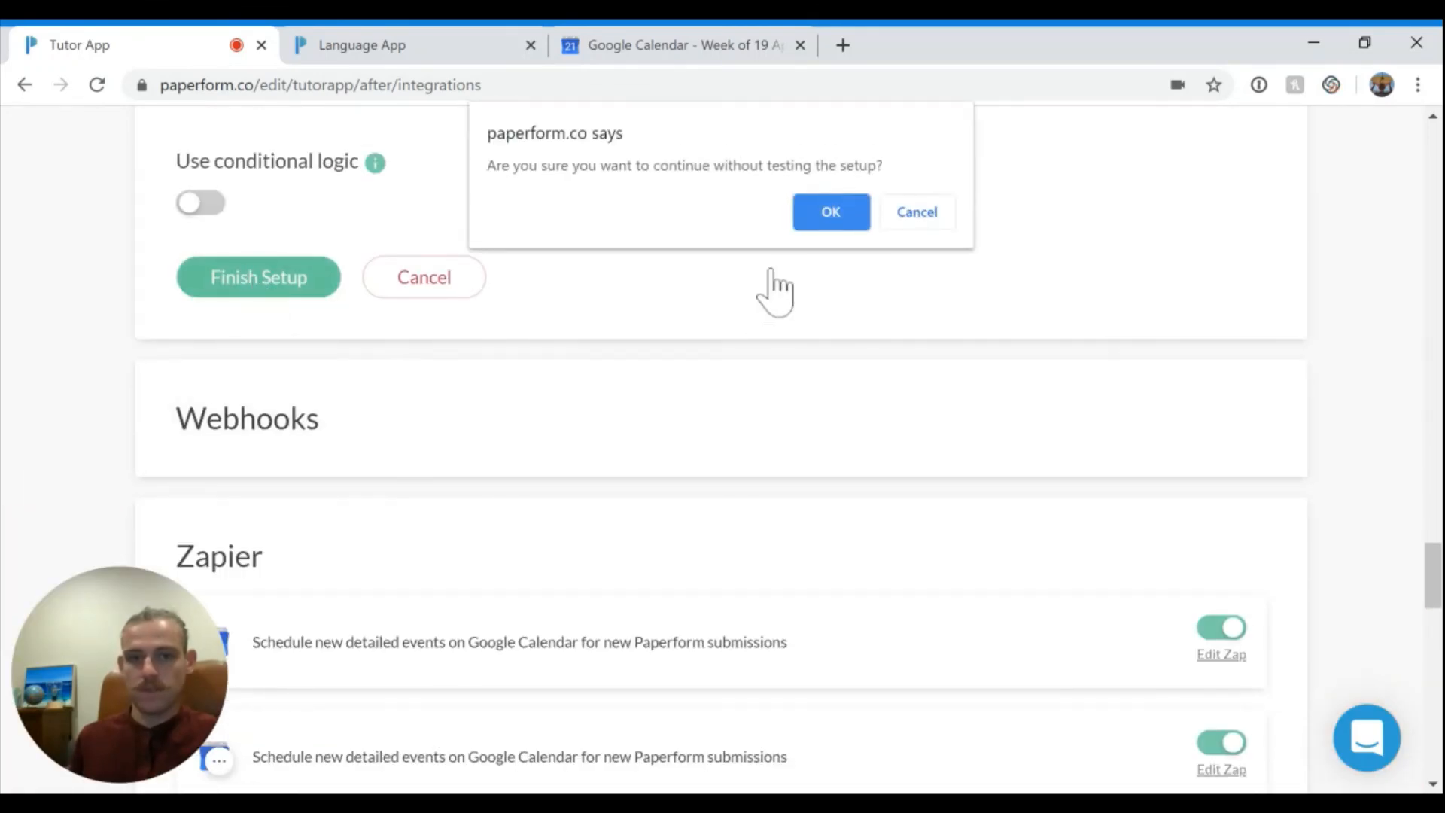
{"action": "left_click", "coordinate": [848, 215]}
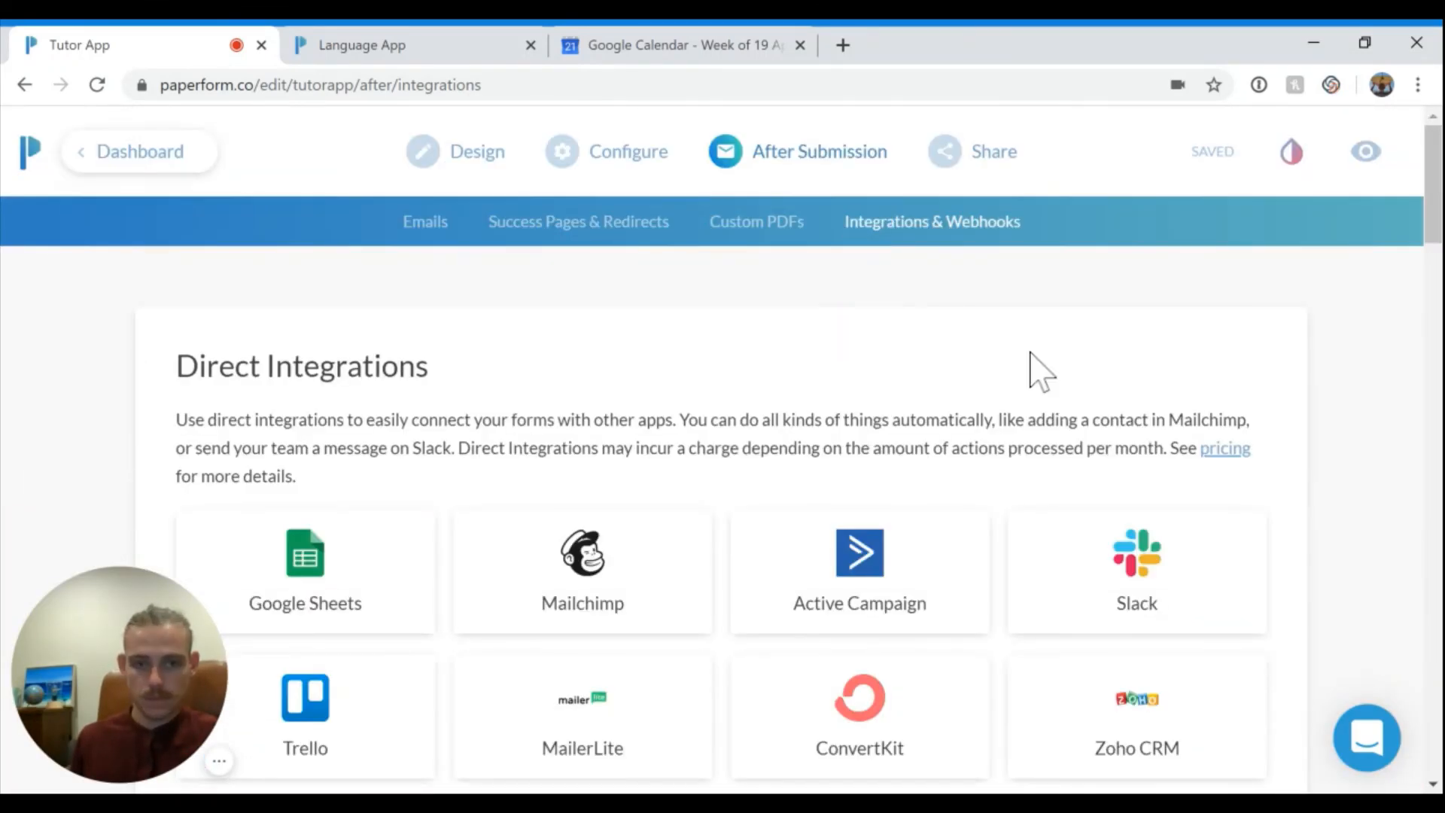
Step: Open the form's after-submission Emails settings and look over the custom emails
{"action": "scroll", "coordinate": [1076, 387], "scroll_direction": "down", "scroll_amount": 2}
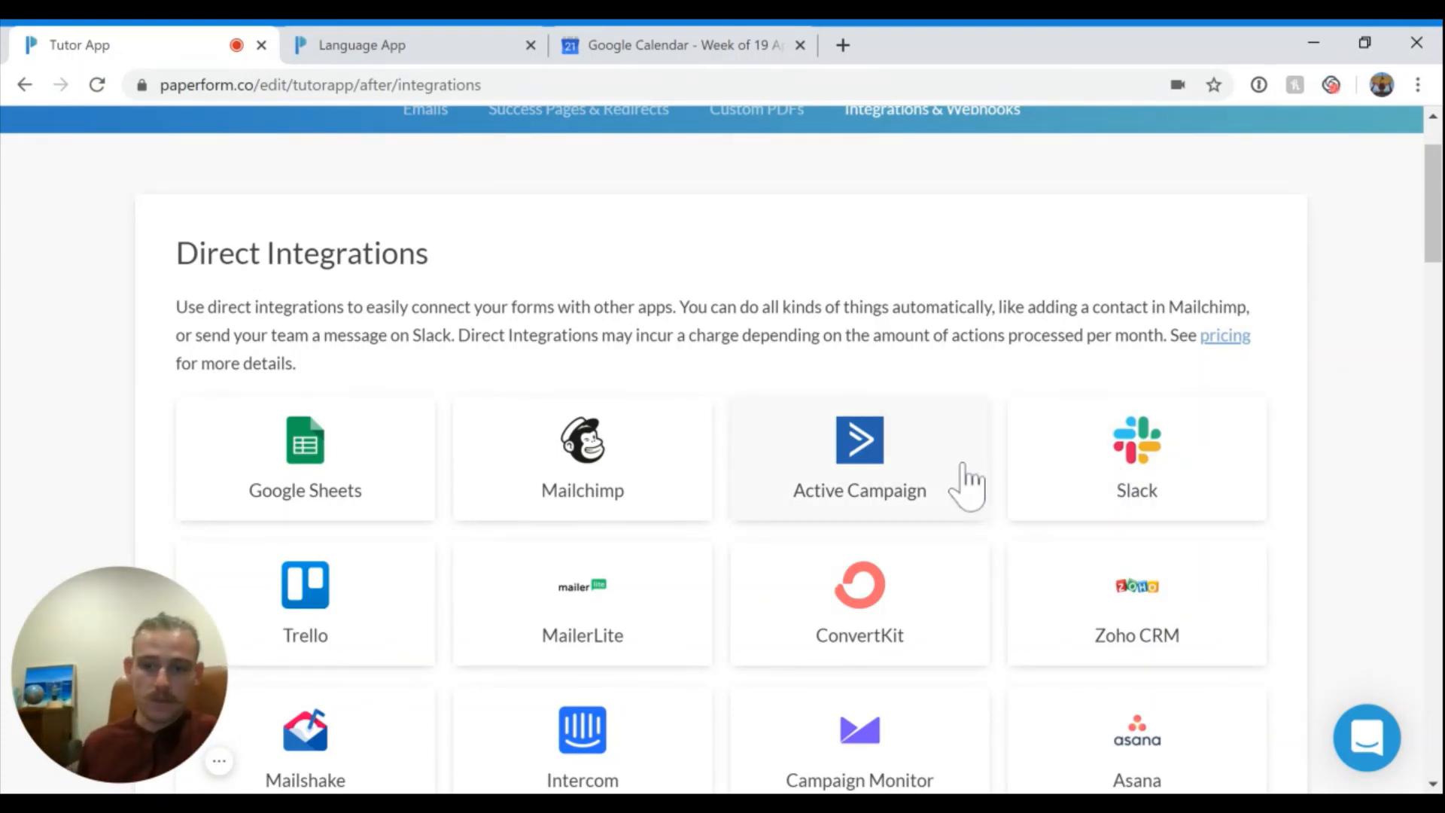
{"action": "scroll", "coordinate": [845, 560], "scroll_direction": "up", "scroll_amount": 2}
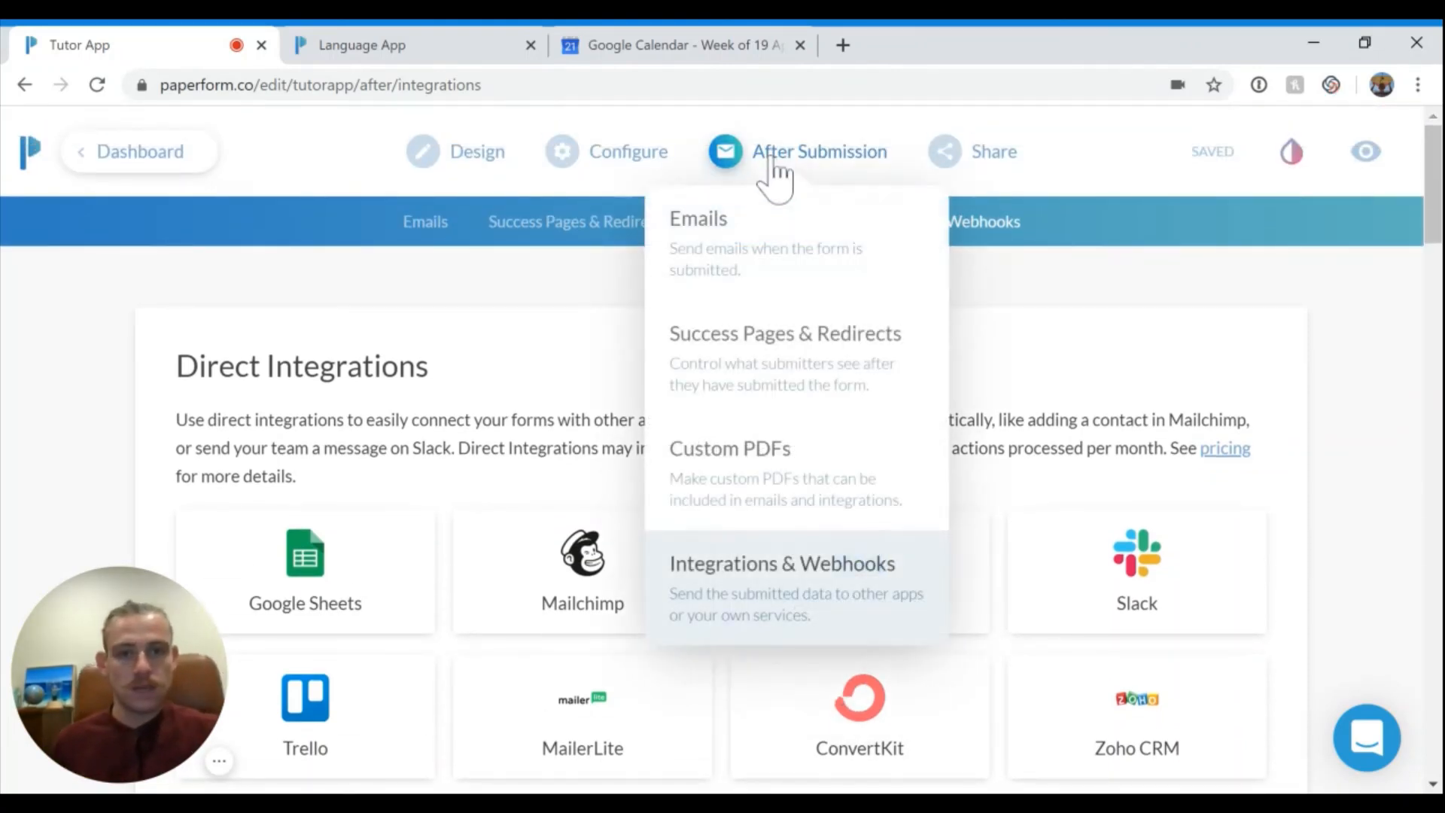
{"action": "left_click", "coordinate": [768, 267]}
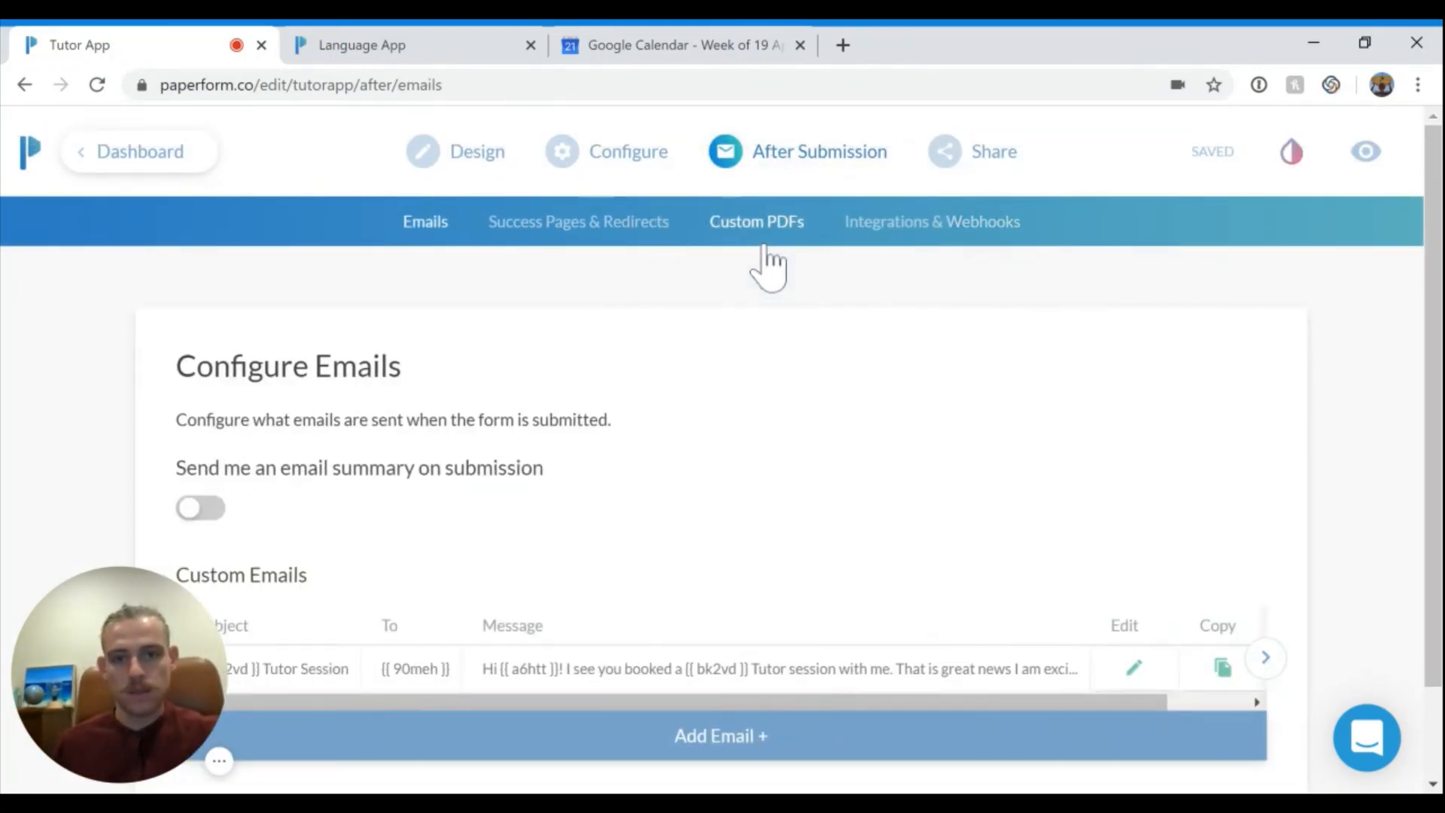
{"action": "scroll", "coordinate": [786, 346], "scroll_direction": "down", "scroll_amount": 2}
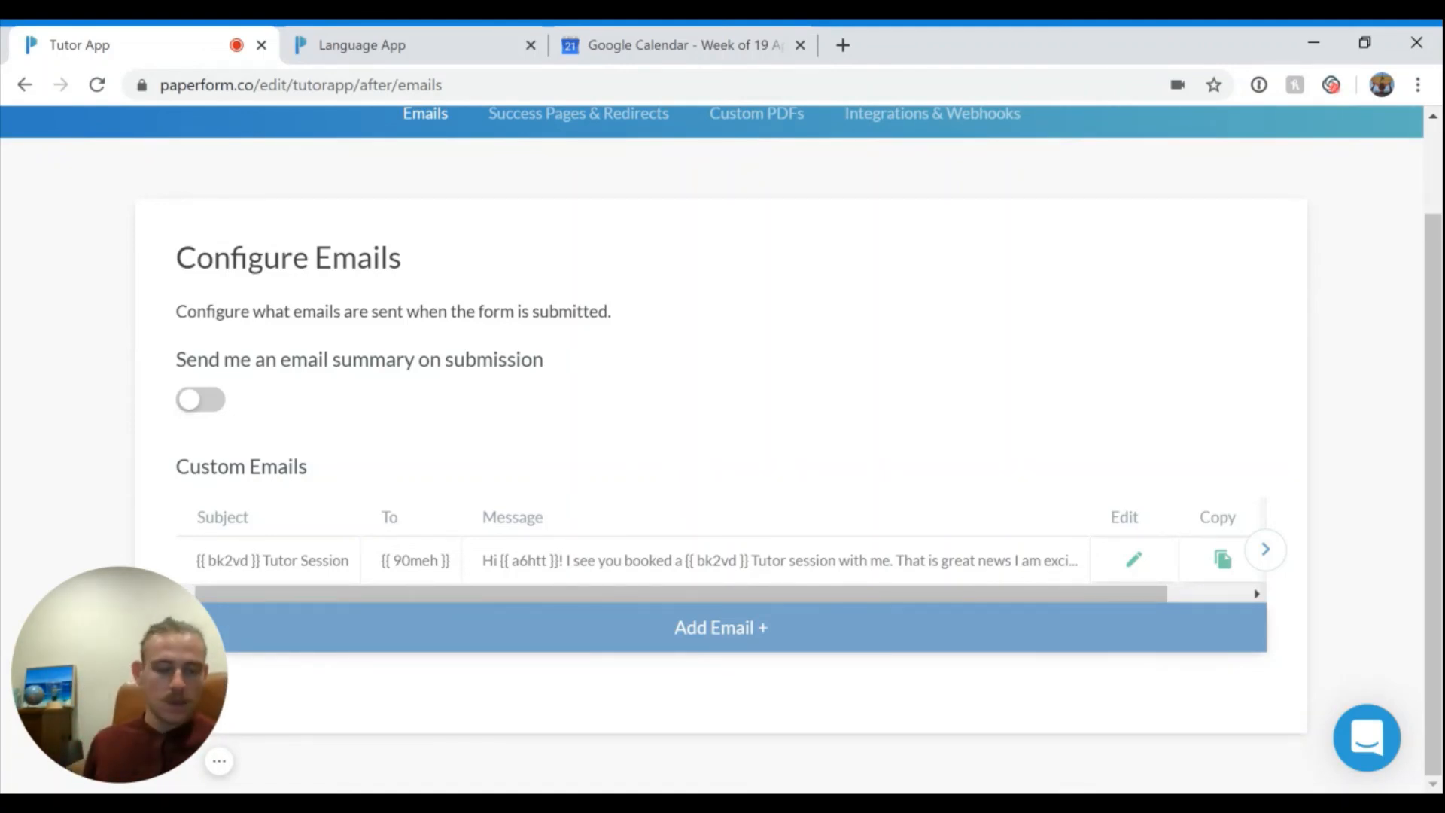
{"action": "scroll", "coordinate": [778, 365], "scroll_direction": "up", "scroll_amount": 2}
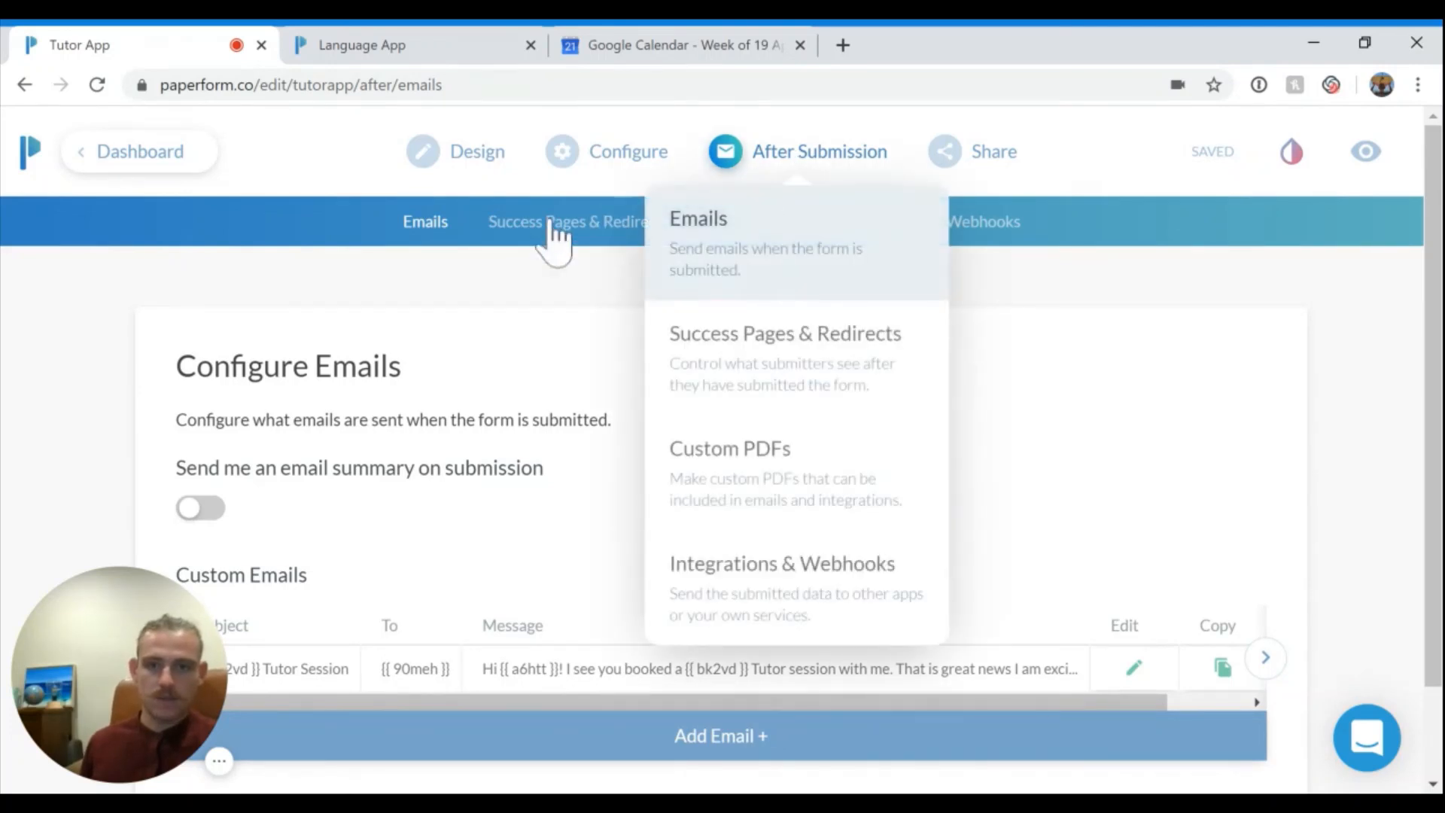
{"action": "scroll", "coordinate": [524, 439], "scroll_direction": "down", "scroll_amount": 2}
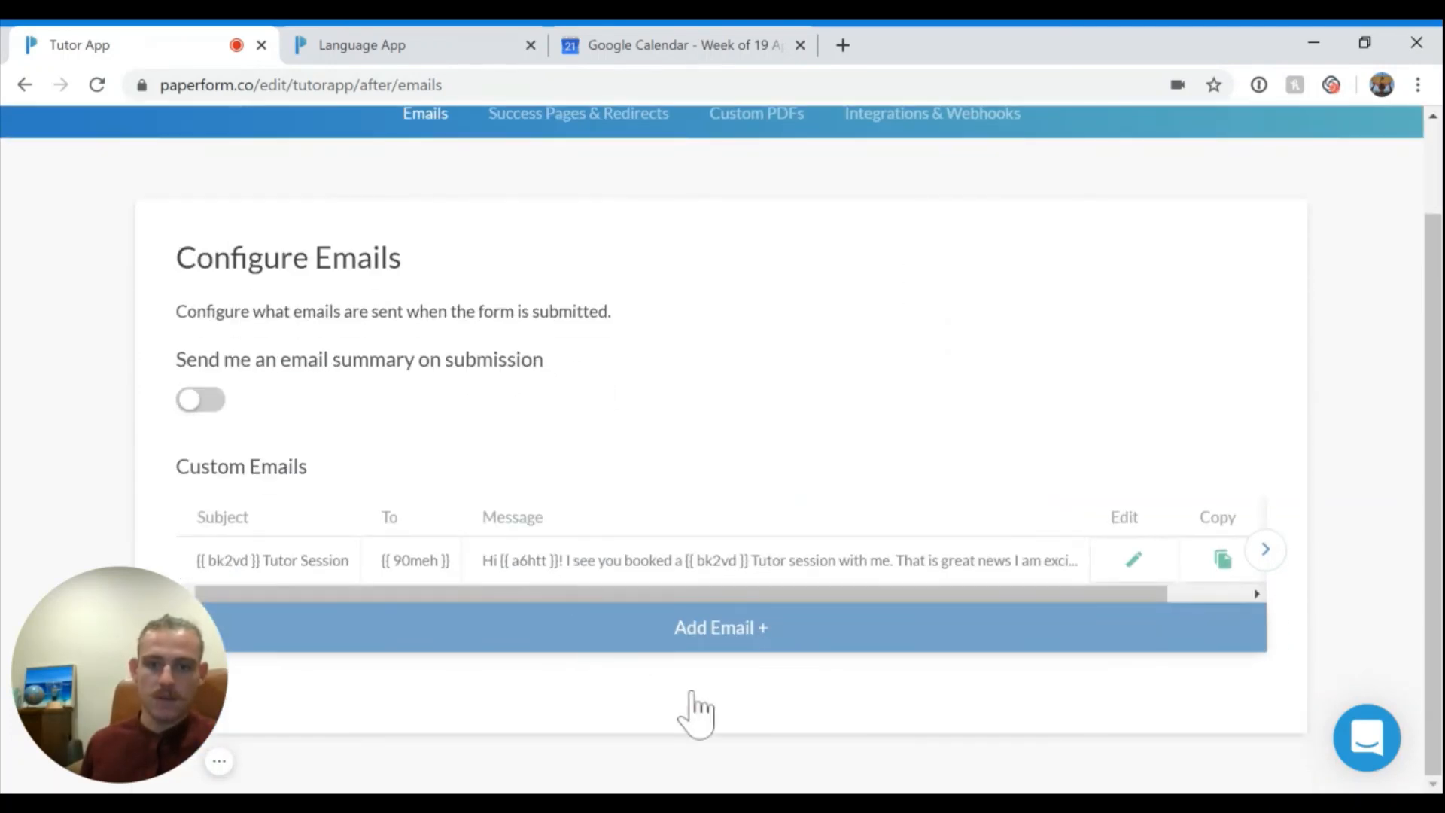
{"action": "left_click", "coordinate": [710, 650]}
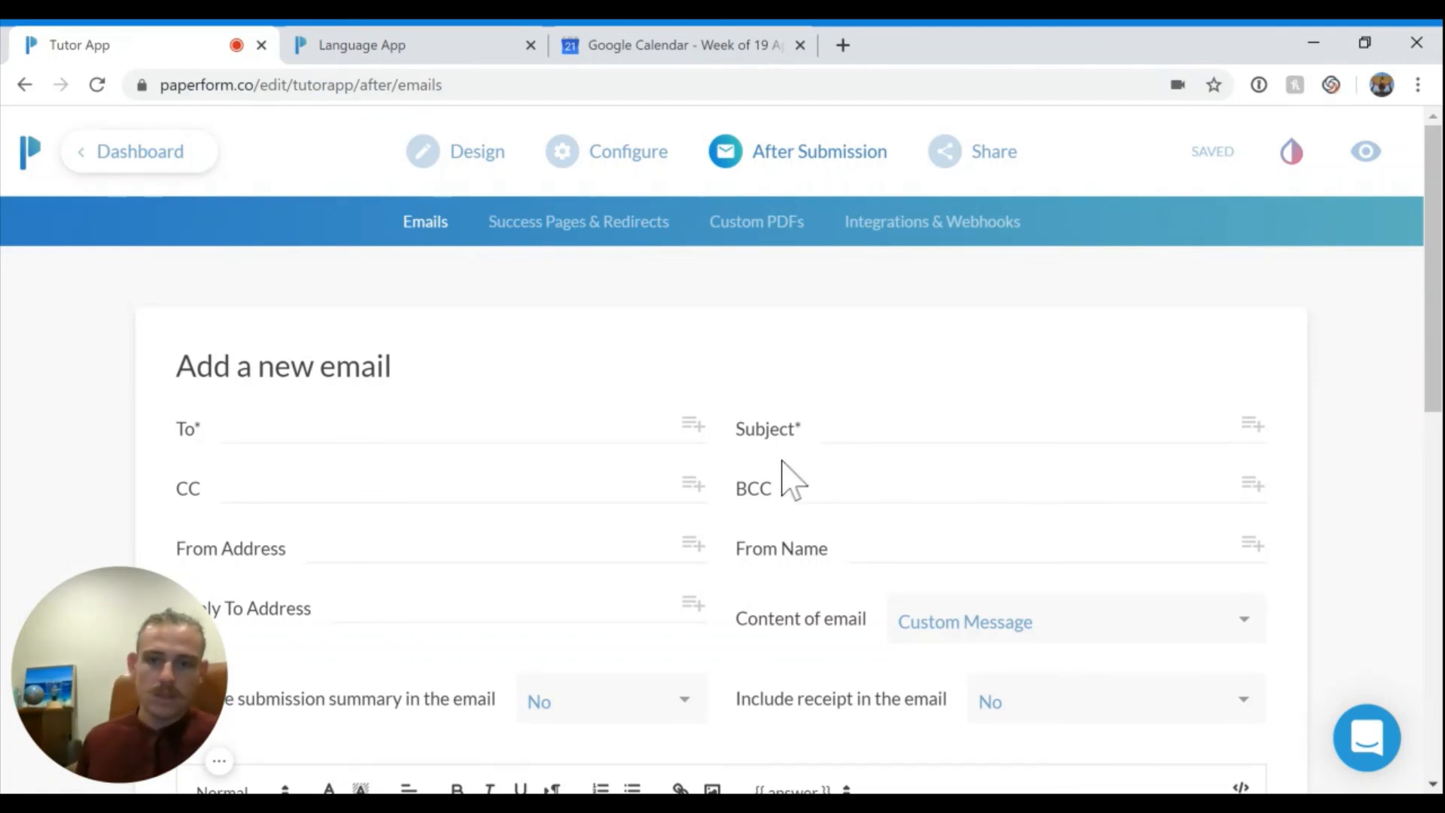
{"action": "scroll", "coordinate": [782, 459], "scroll_direction": "down", "scroll_amount": 2}
{"action": "left_click", "coordinate": [690, 313]}
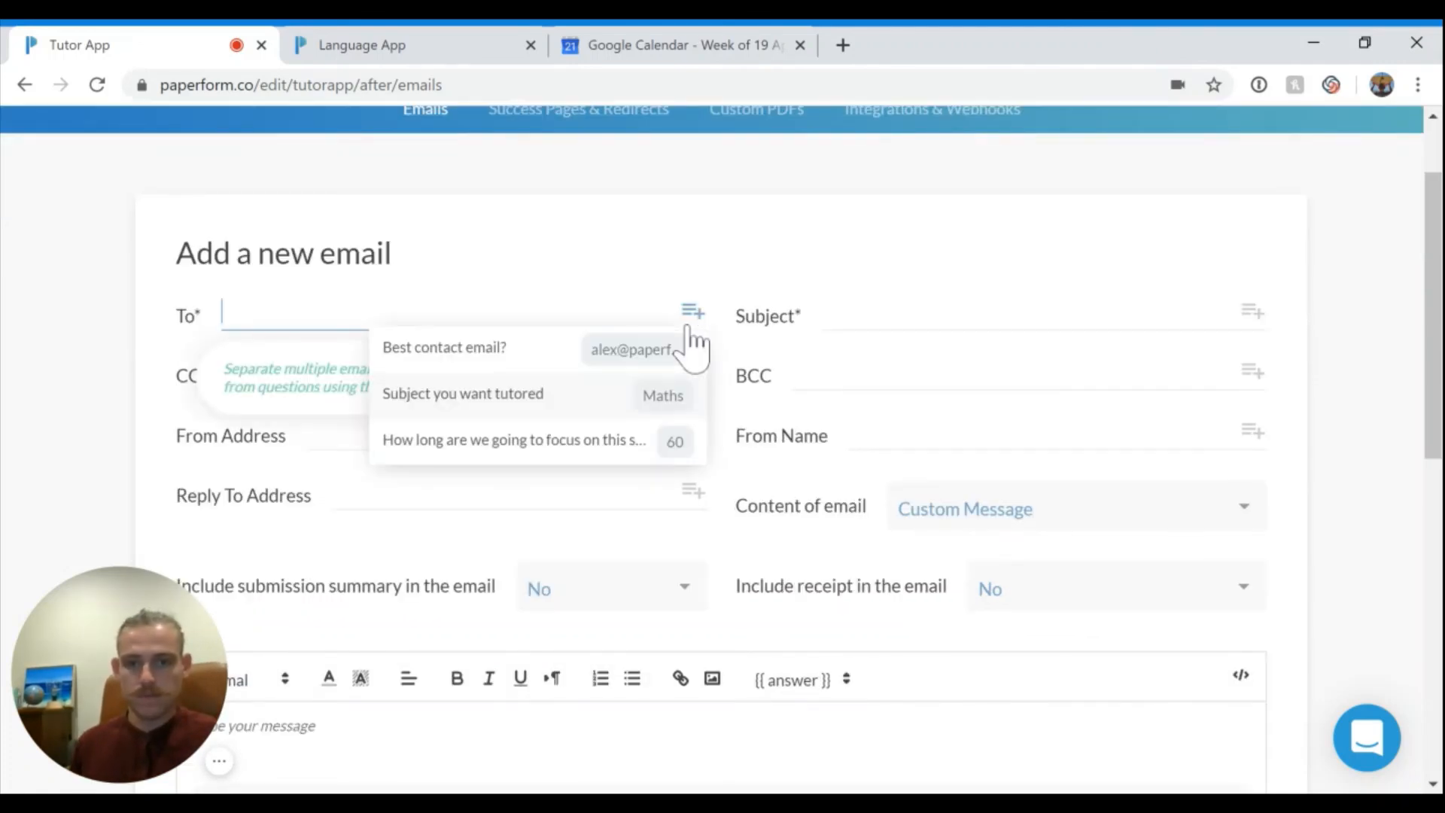
{"action": "left_click", "coordinate": [668, 372]}
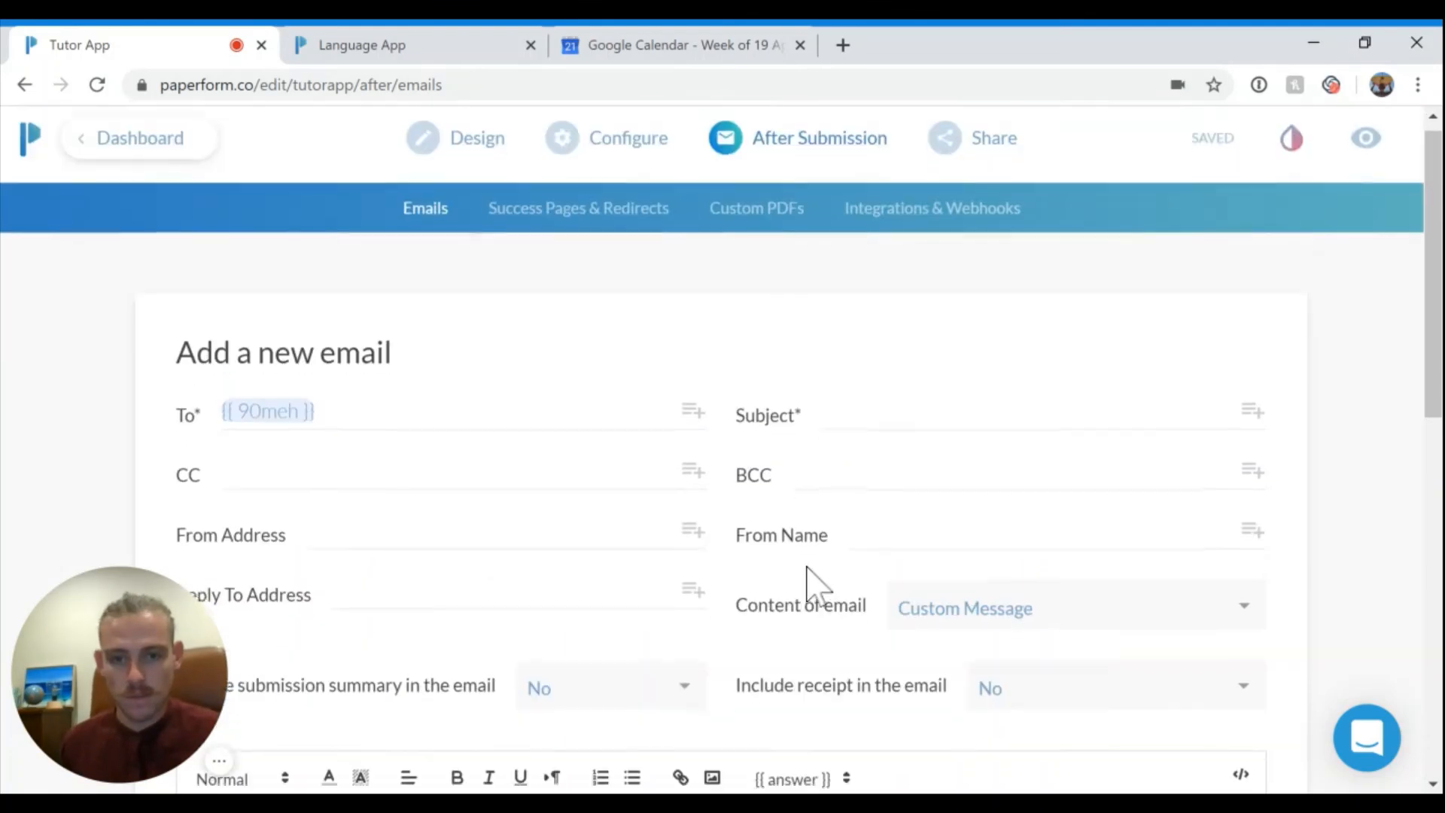
{"action": "scroll", "coordinate": [809, 575], "scroll_direction": "down", "scroll_amount": 5}
{"action": "scroll", "coordinate": [809, 557], "scroll_direction": "down", "scroll_amount": 5}
{"action": "left_click", "coordinate": [372, 482]}
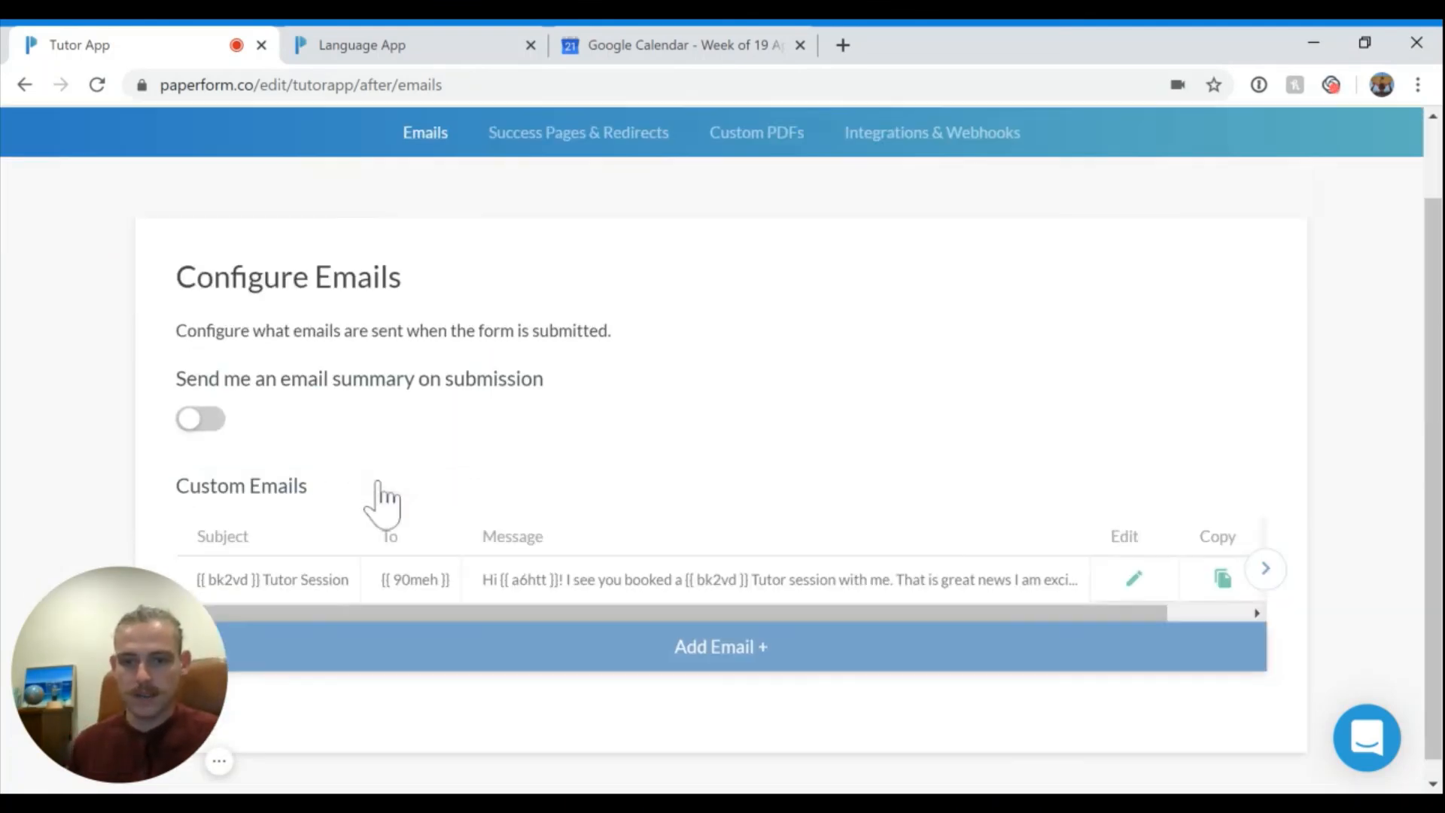
Step: Open the existing Tutor Session custom email for editing and review its recipient, subject, sender name and message text with answer placeholders
{"action": "left_click", "coordinate": [1133, 581]}
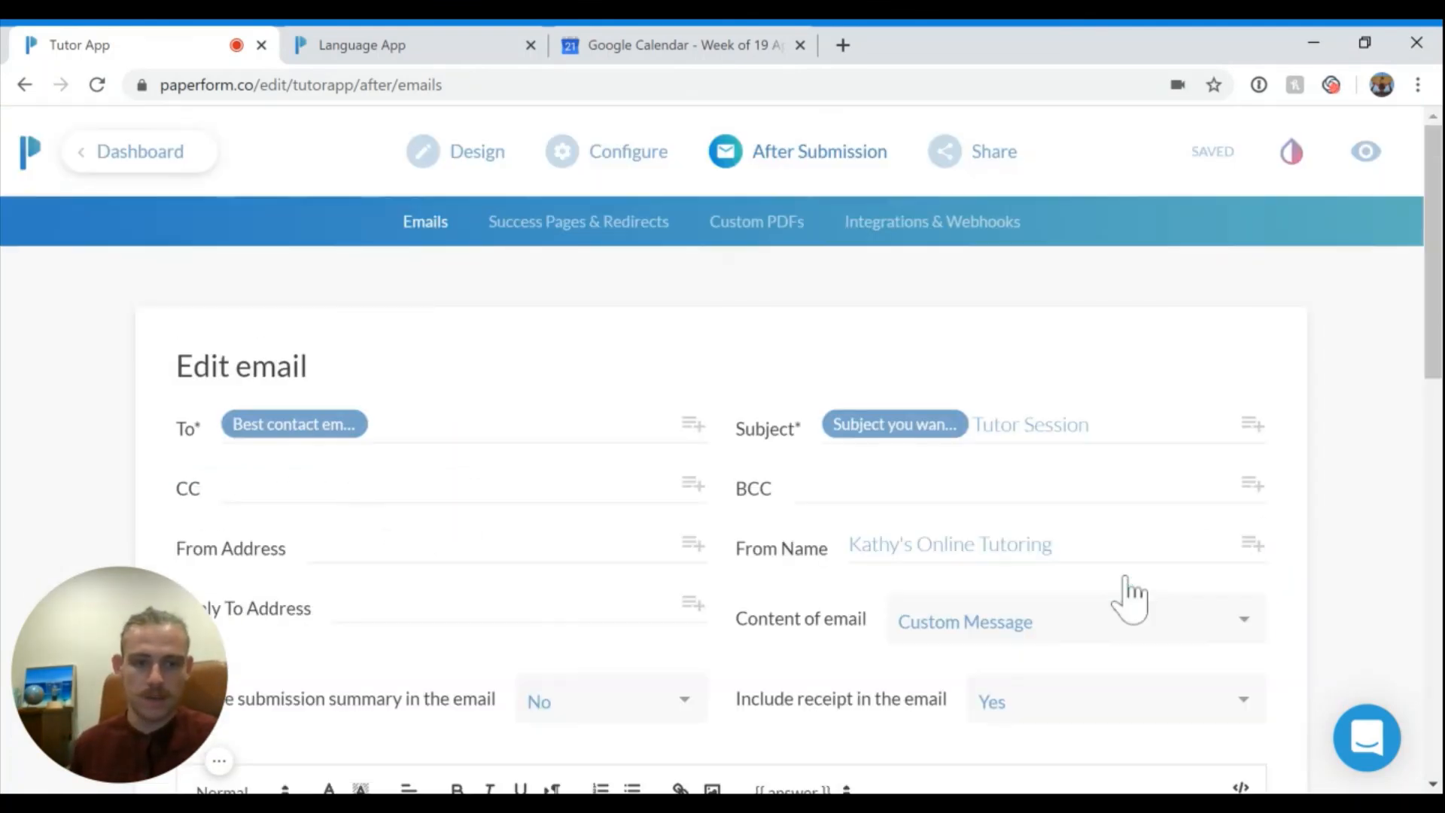
{"action": "scroll", "coordinate": [1129, 594], "scroll_direction": "down", "scroll_amount": 3}
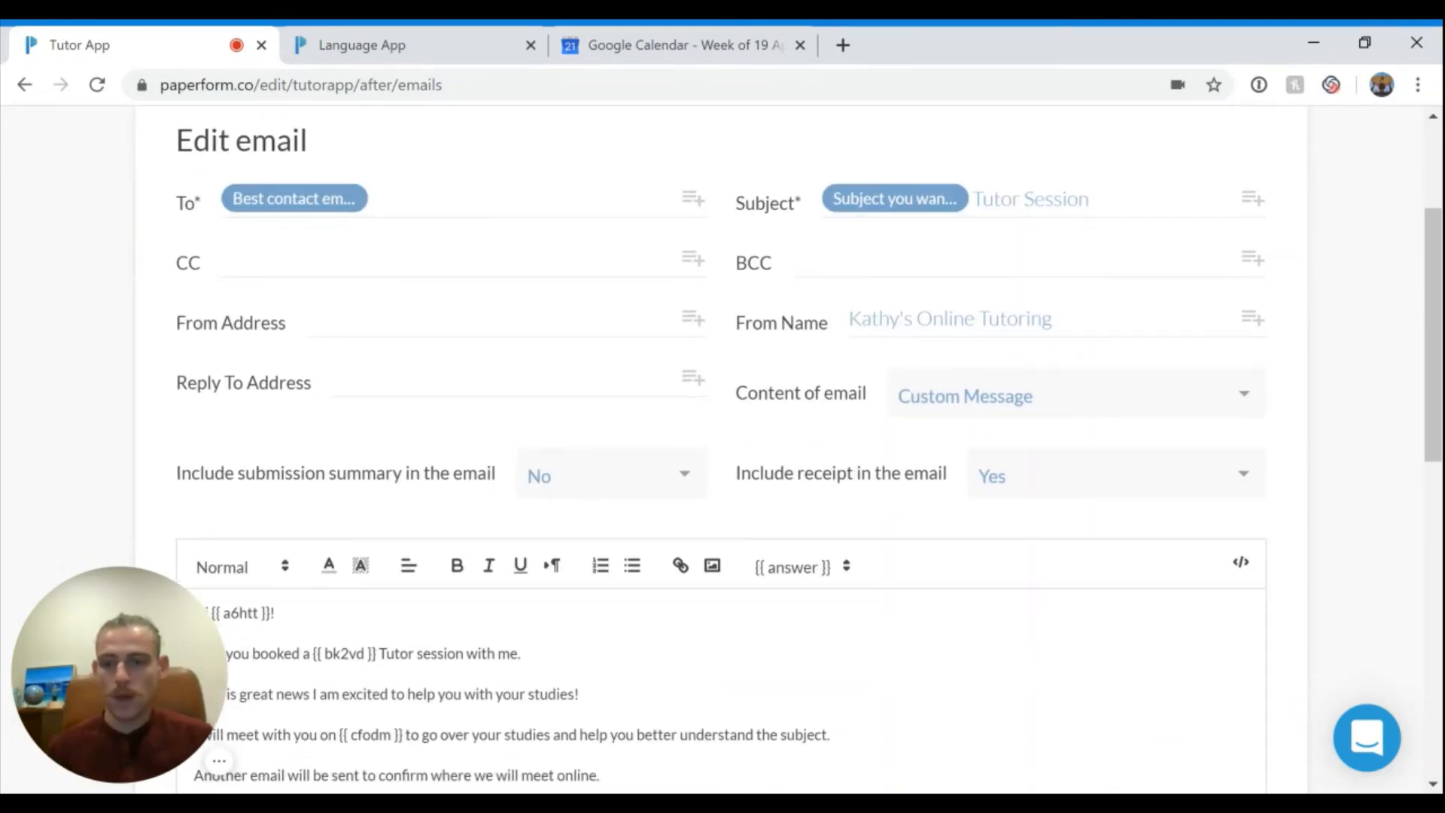
{"action": "scroll", "coordinate": [580, 394], "scroll_direction": "down", "scroll_amount": 3}
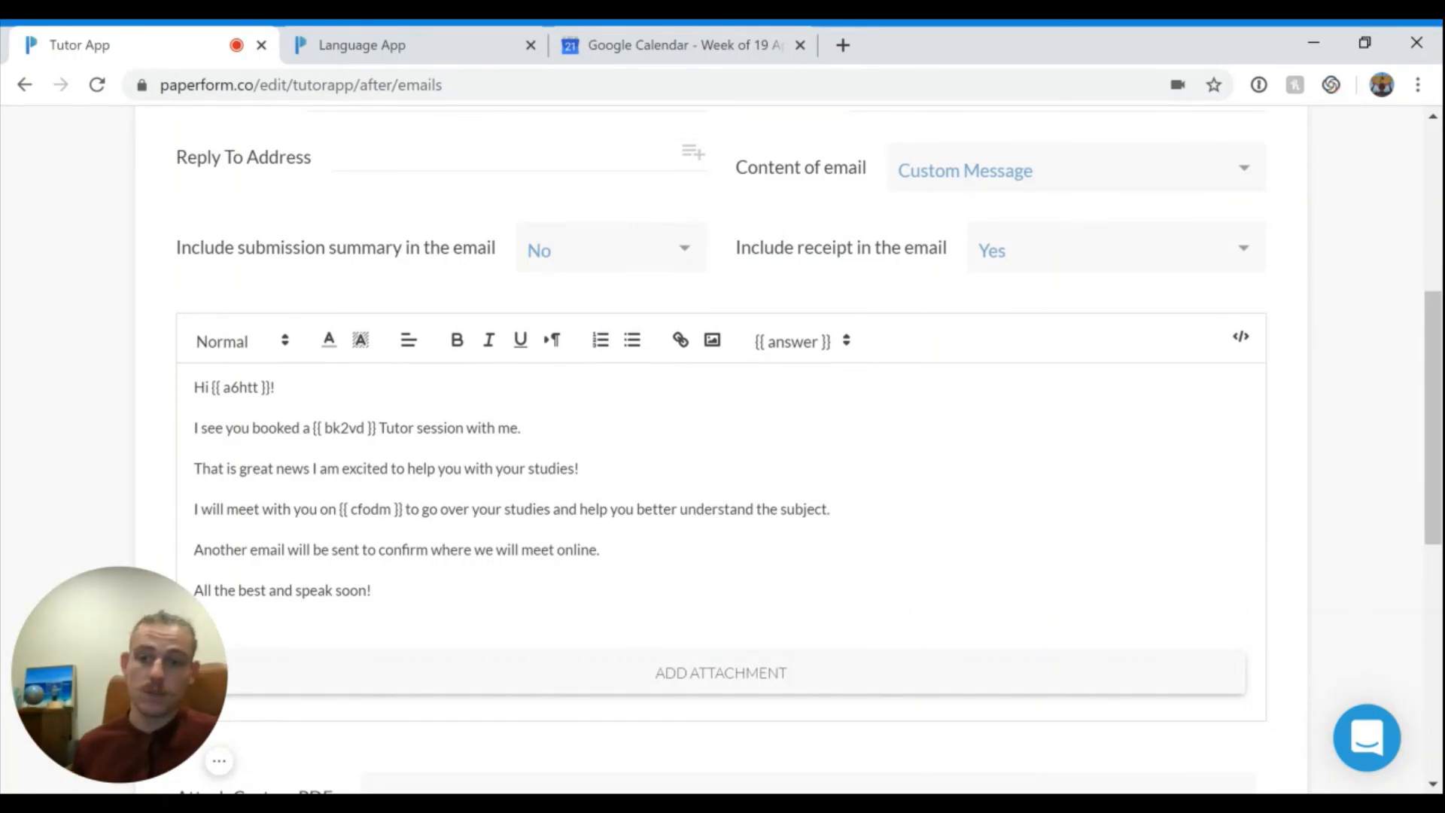
{"action": "left_click_drag", "start_coordinate": [371, 590], "coordinate": [194, 407]}
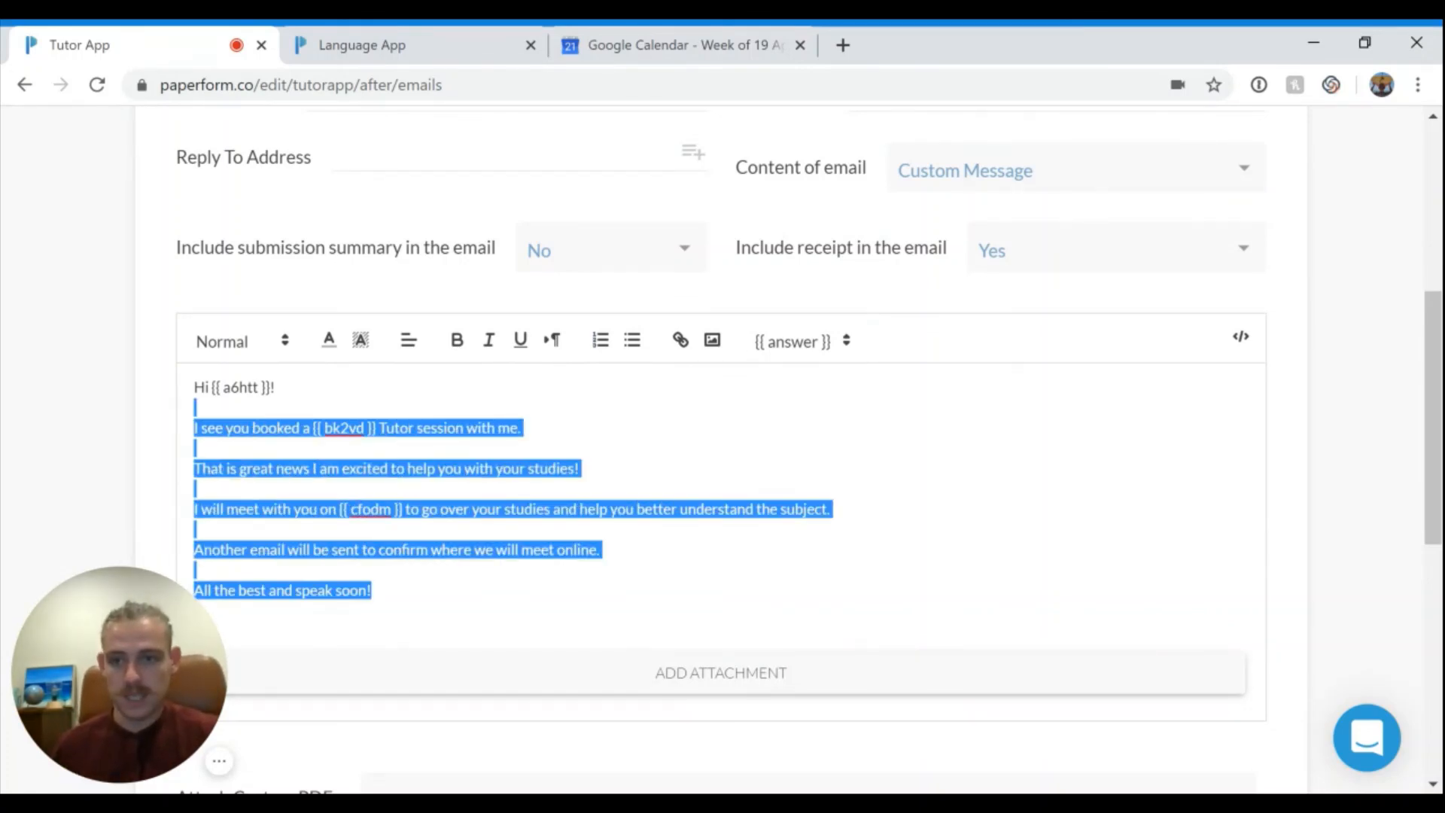
{"action": "left_click", "coordinate": [247, 386]}
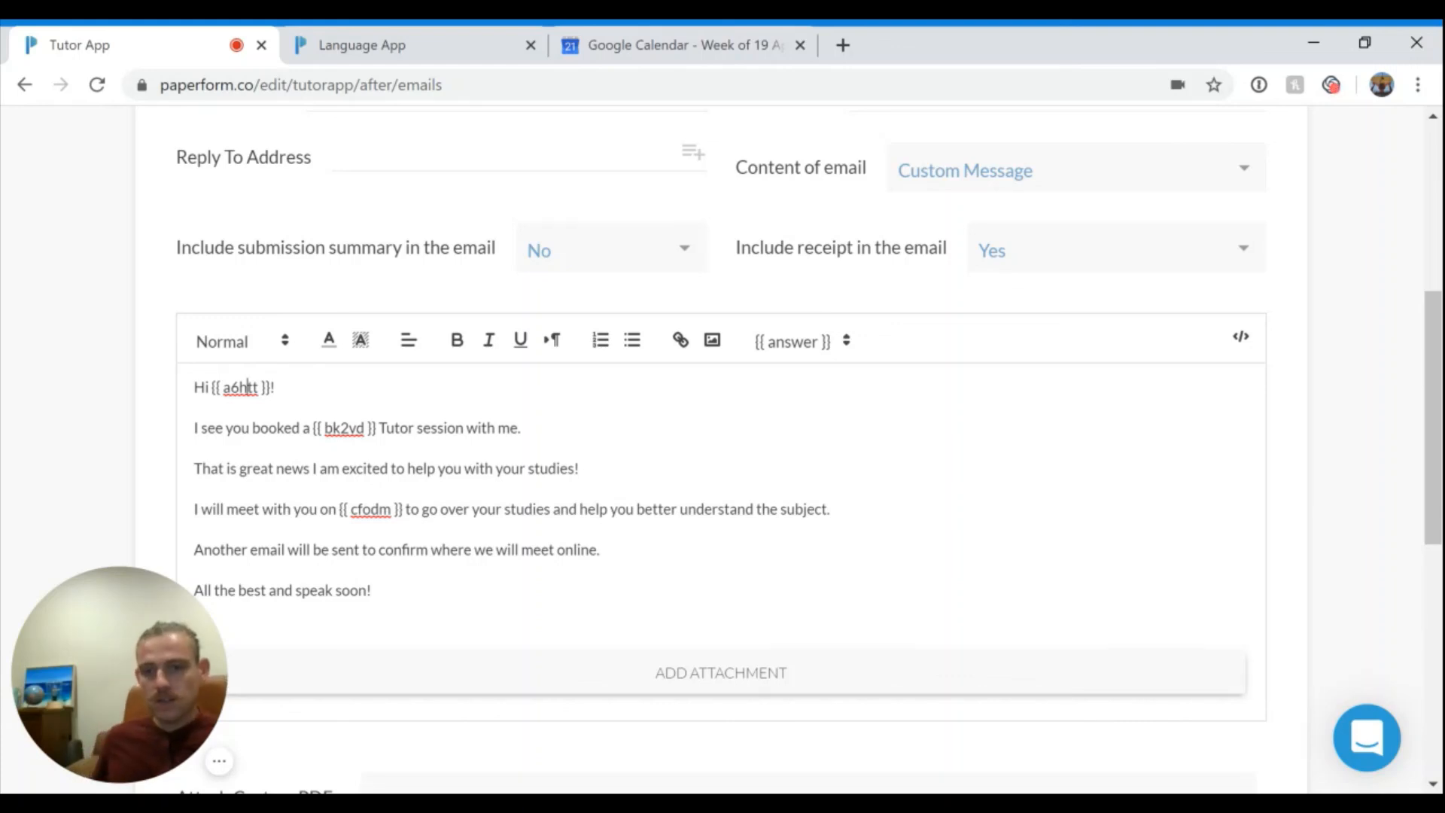
Step: Check the custom email's attachment, custom PDF and email logic options, and update the email with its content as is
{"action": "scroll", "coordinate": [783, 624], "scroll_direction": "down", "scroll_amount": 1}
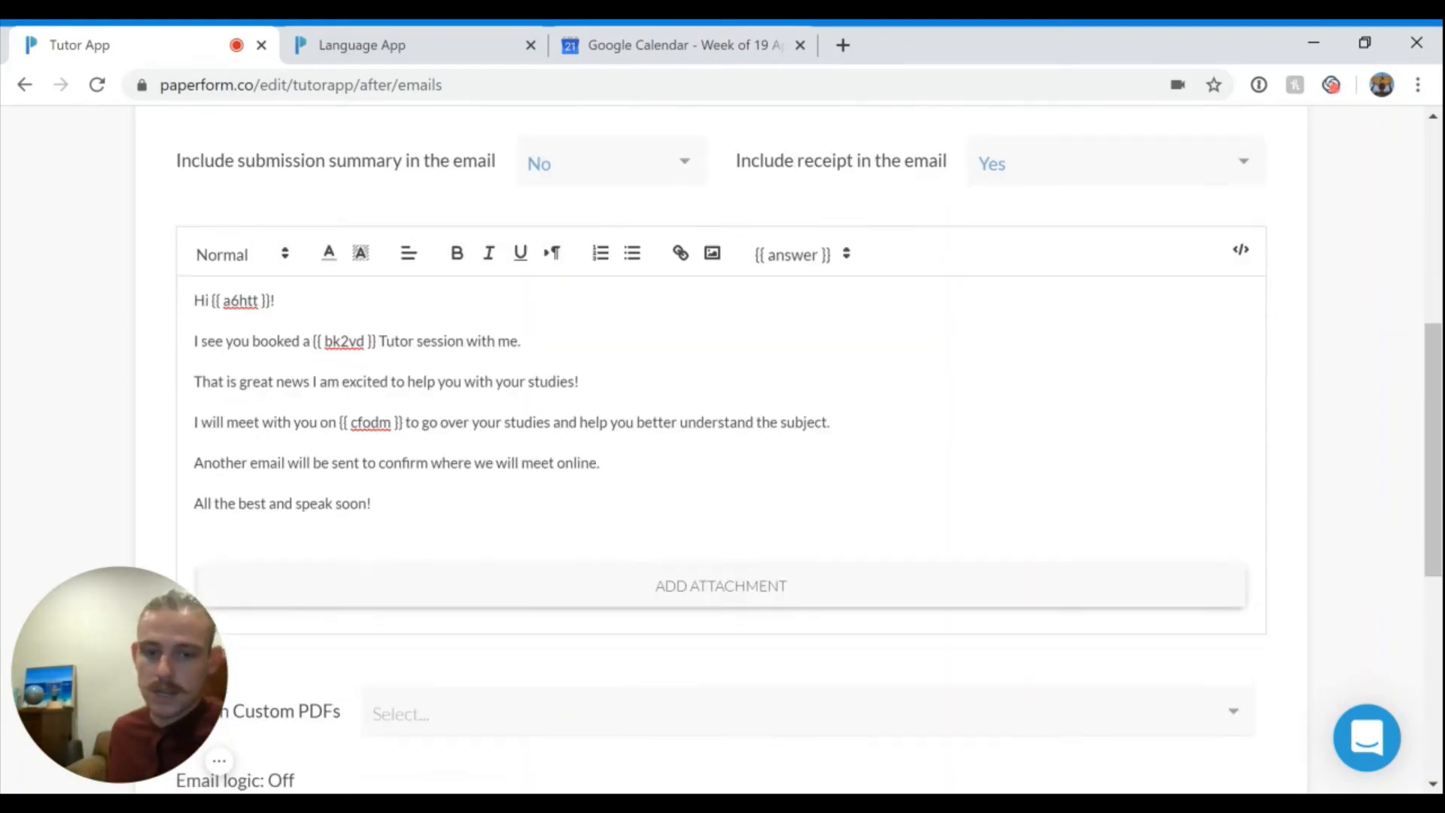
{"action": "scroll", "coordinate": [783, 619], "scroll_direction": "down", "scroll_amount": 6}
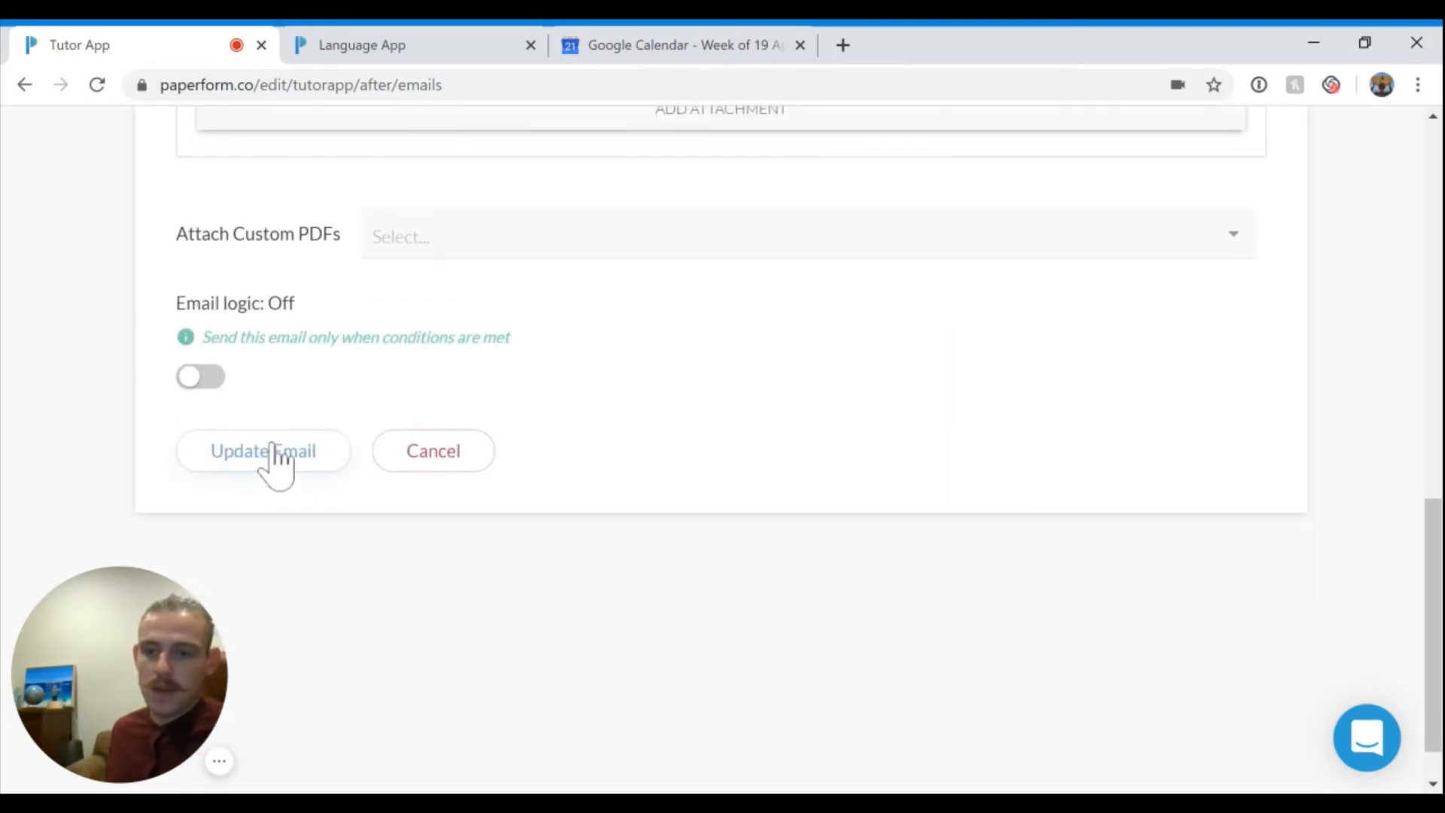
{"action": "left_click", "coordinate": [273, 450]}
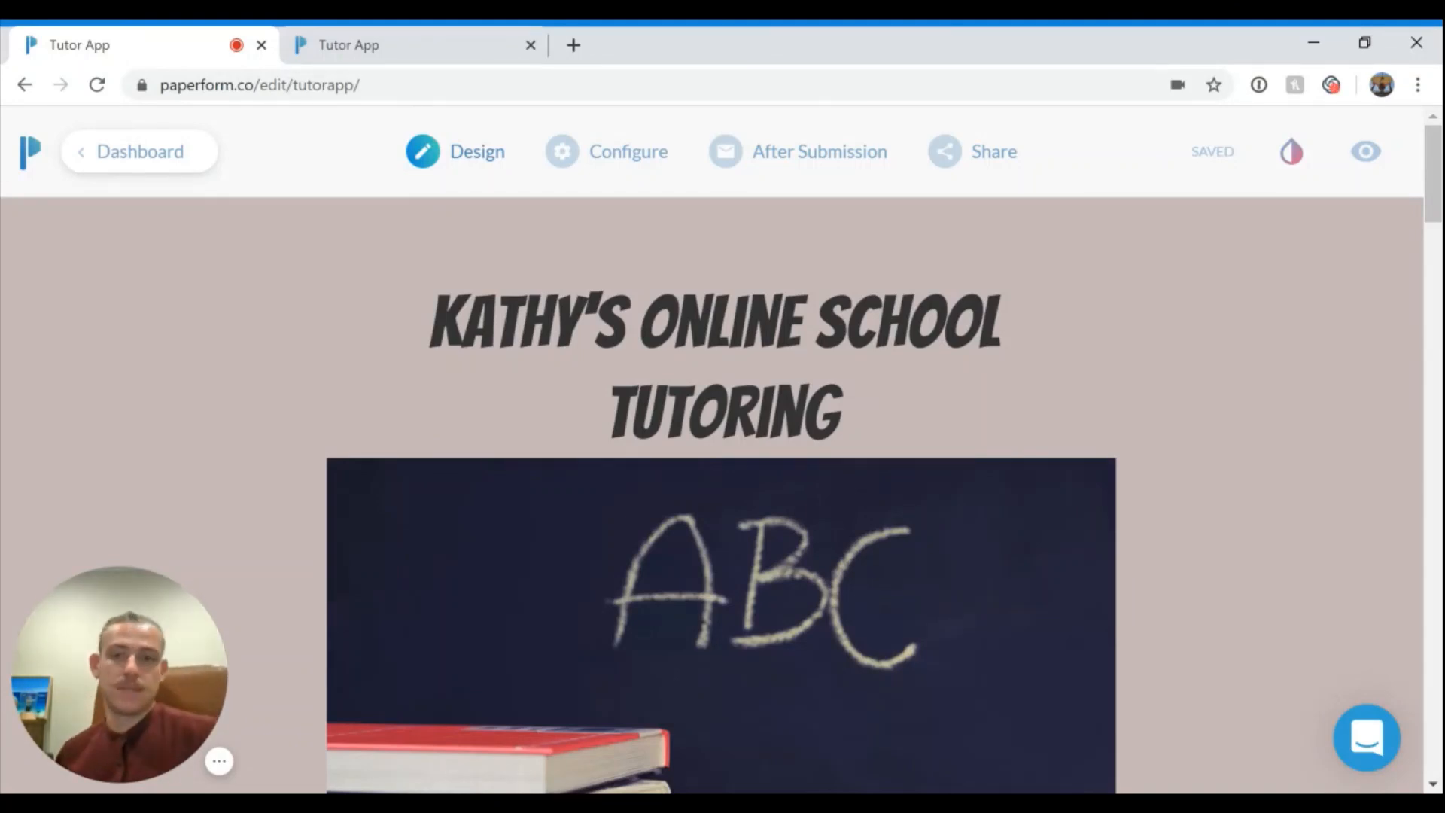
Step: Open the form's payment configuration and choose Gypsyrascal (stripe - test) as the payment account used on this form
{"action": "mouse_move", "coordinate": [612, 148]}
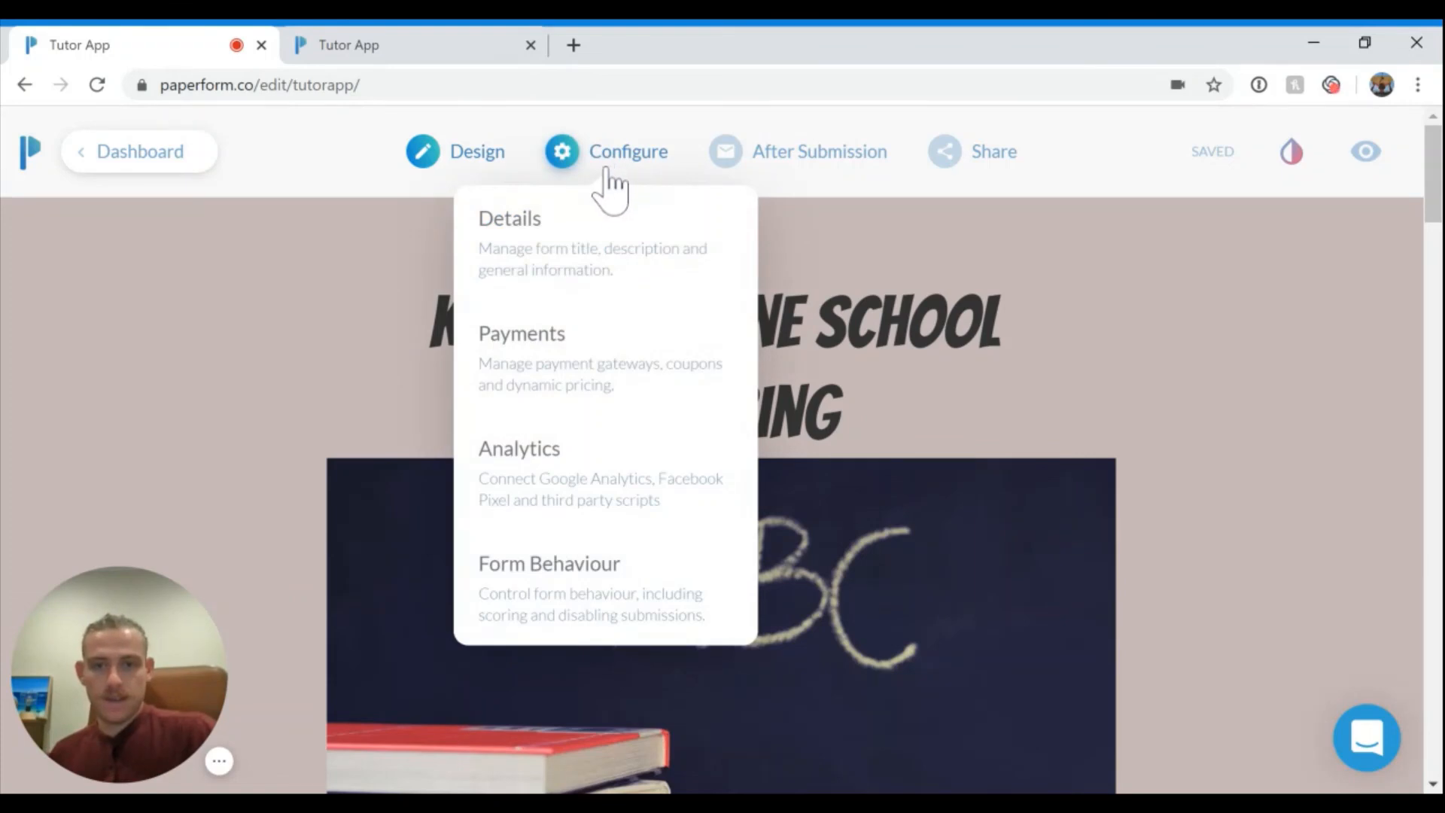
{"action": "left_click", "coordinate": [554, 381]}
{"action": "left_click", "coordinate": [499, 467]}
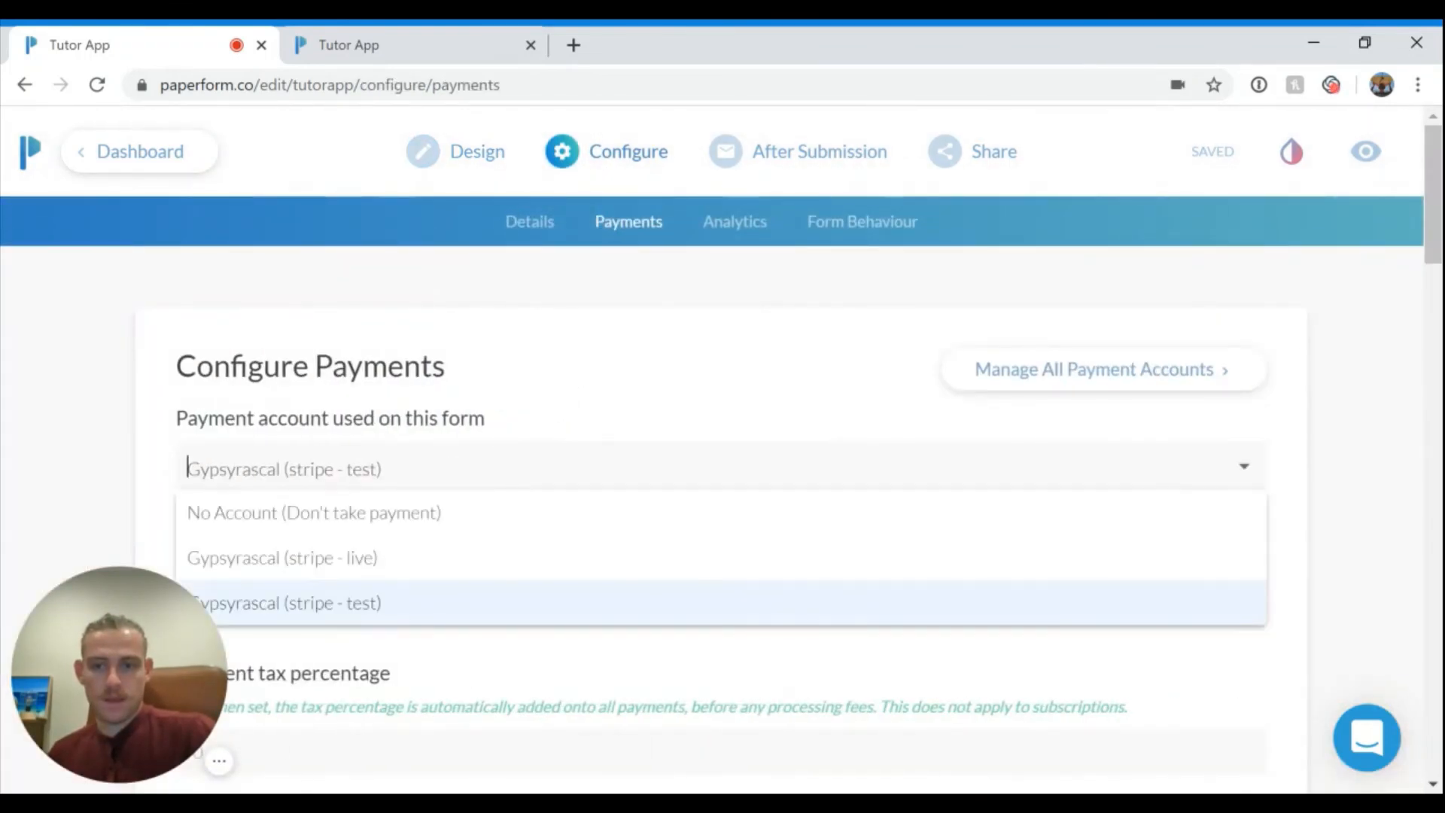
{"action": "left_click", "coordinate": [433, 625]}
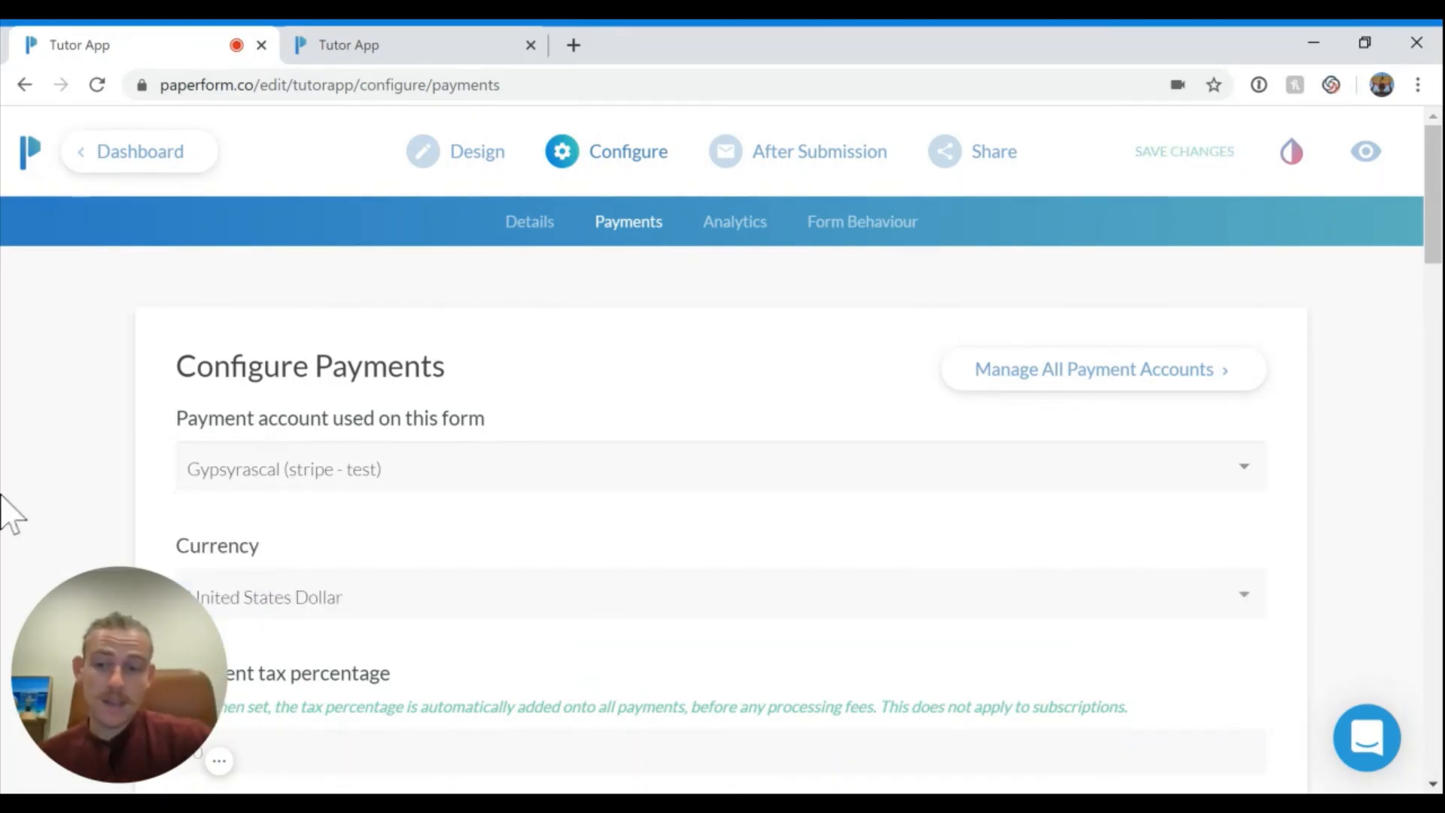